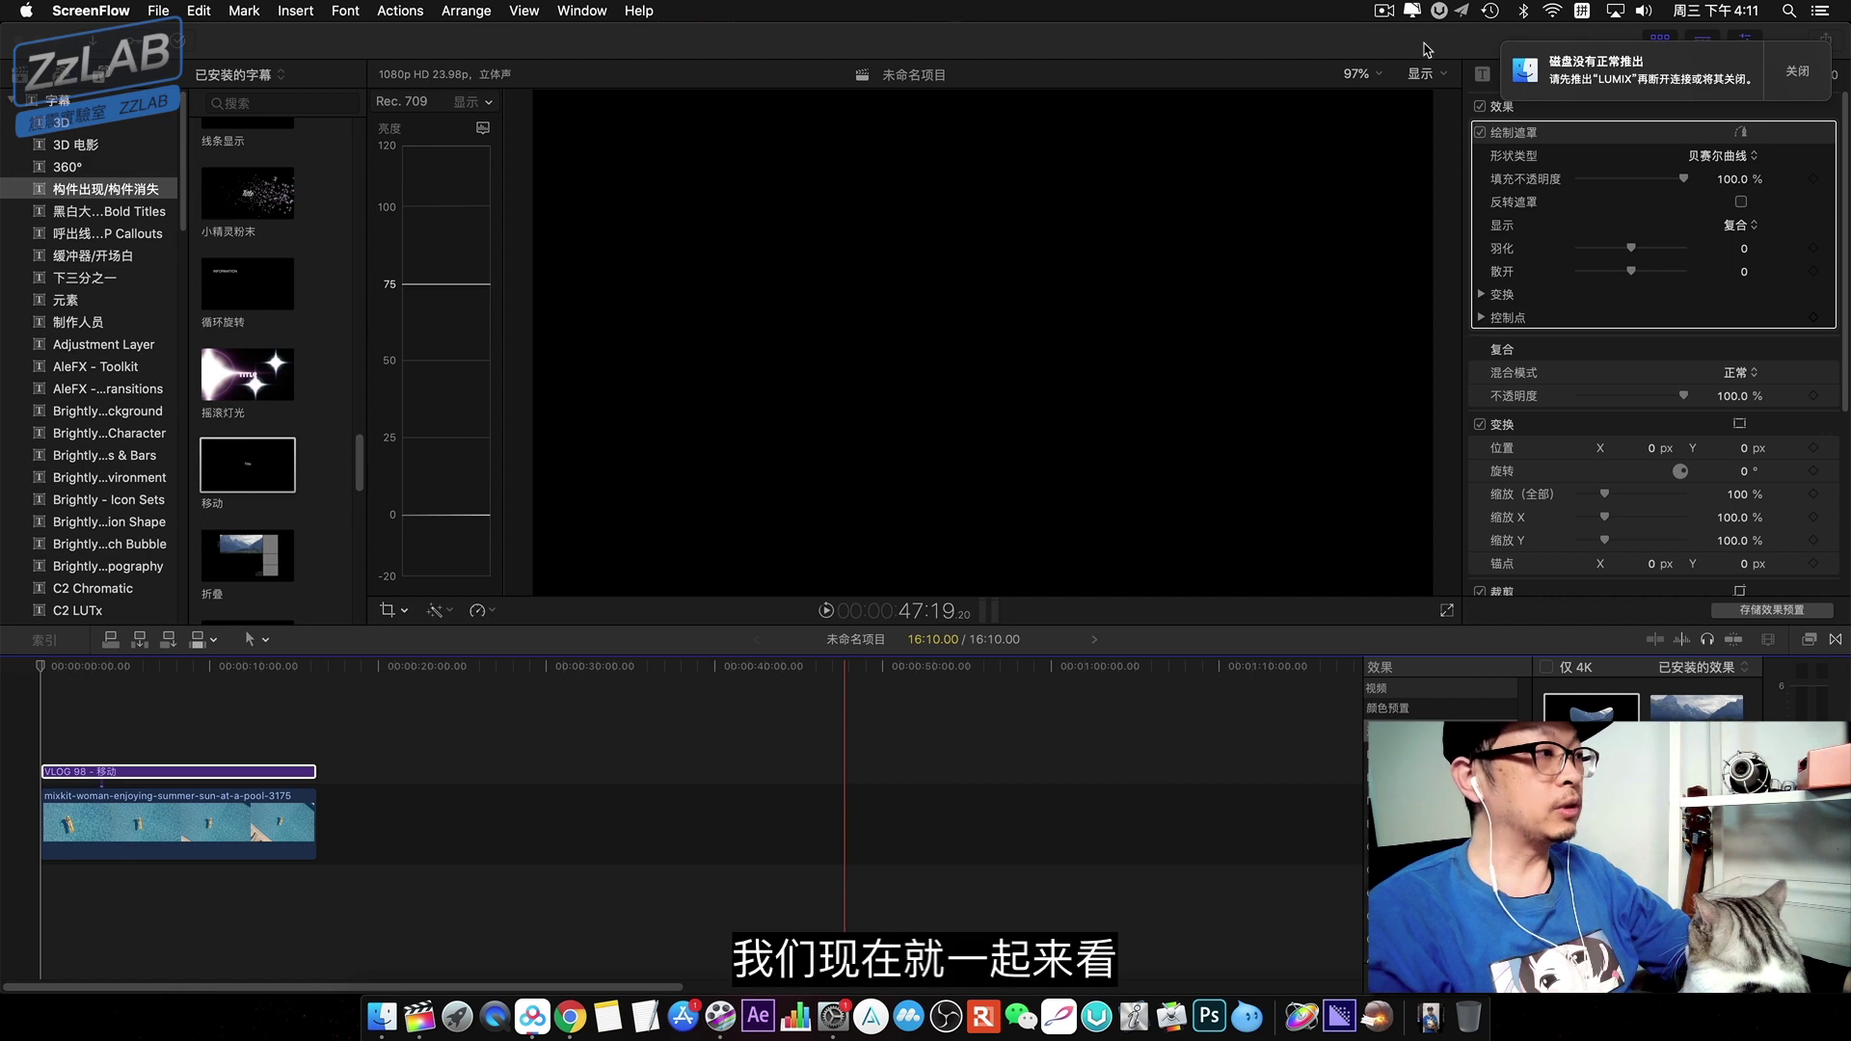
- Delete the old VLOG title clip and preview the remaining pool footage from the start
click(150, 775)
key(Delete)
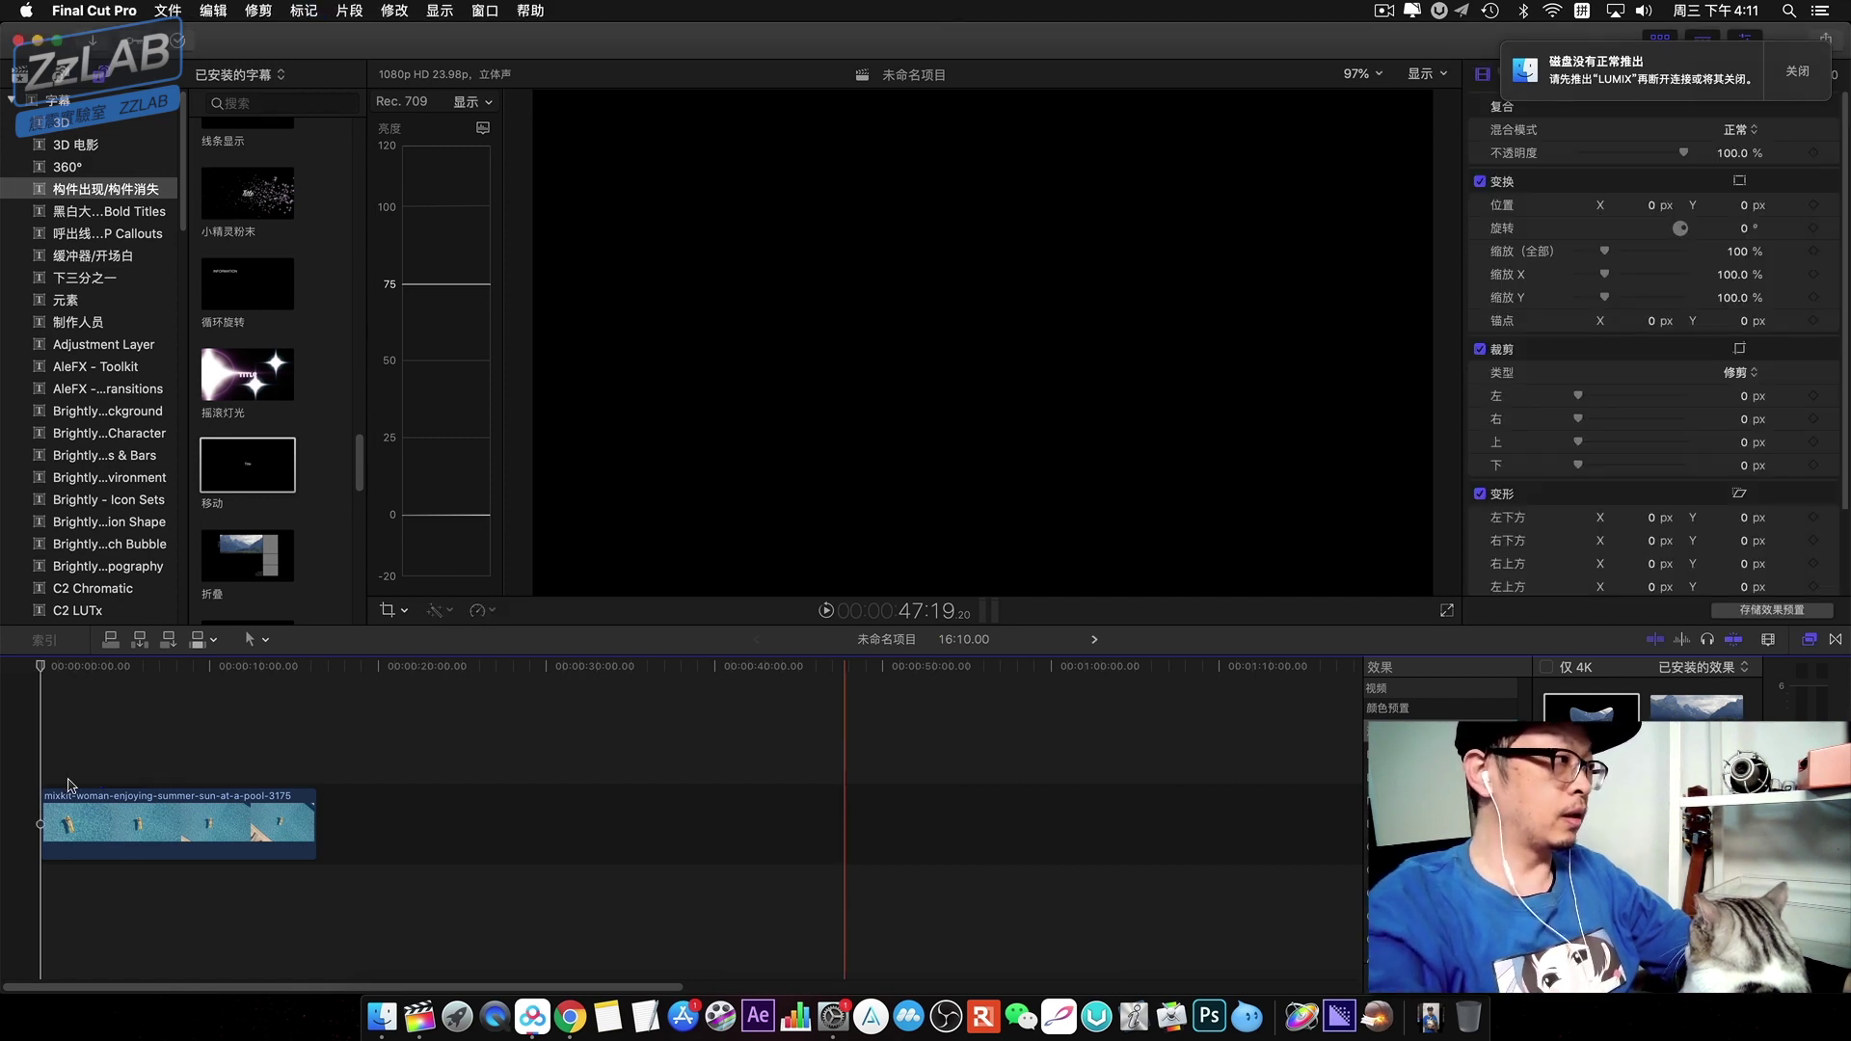
key(space)
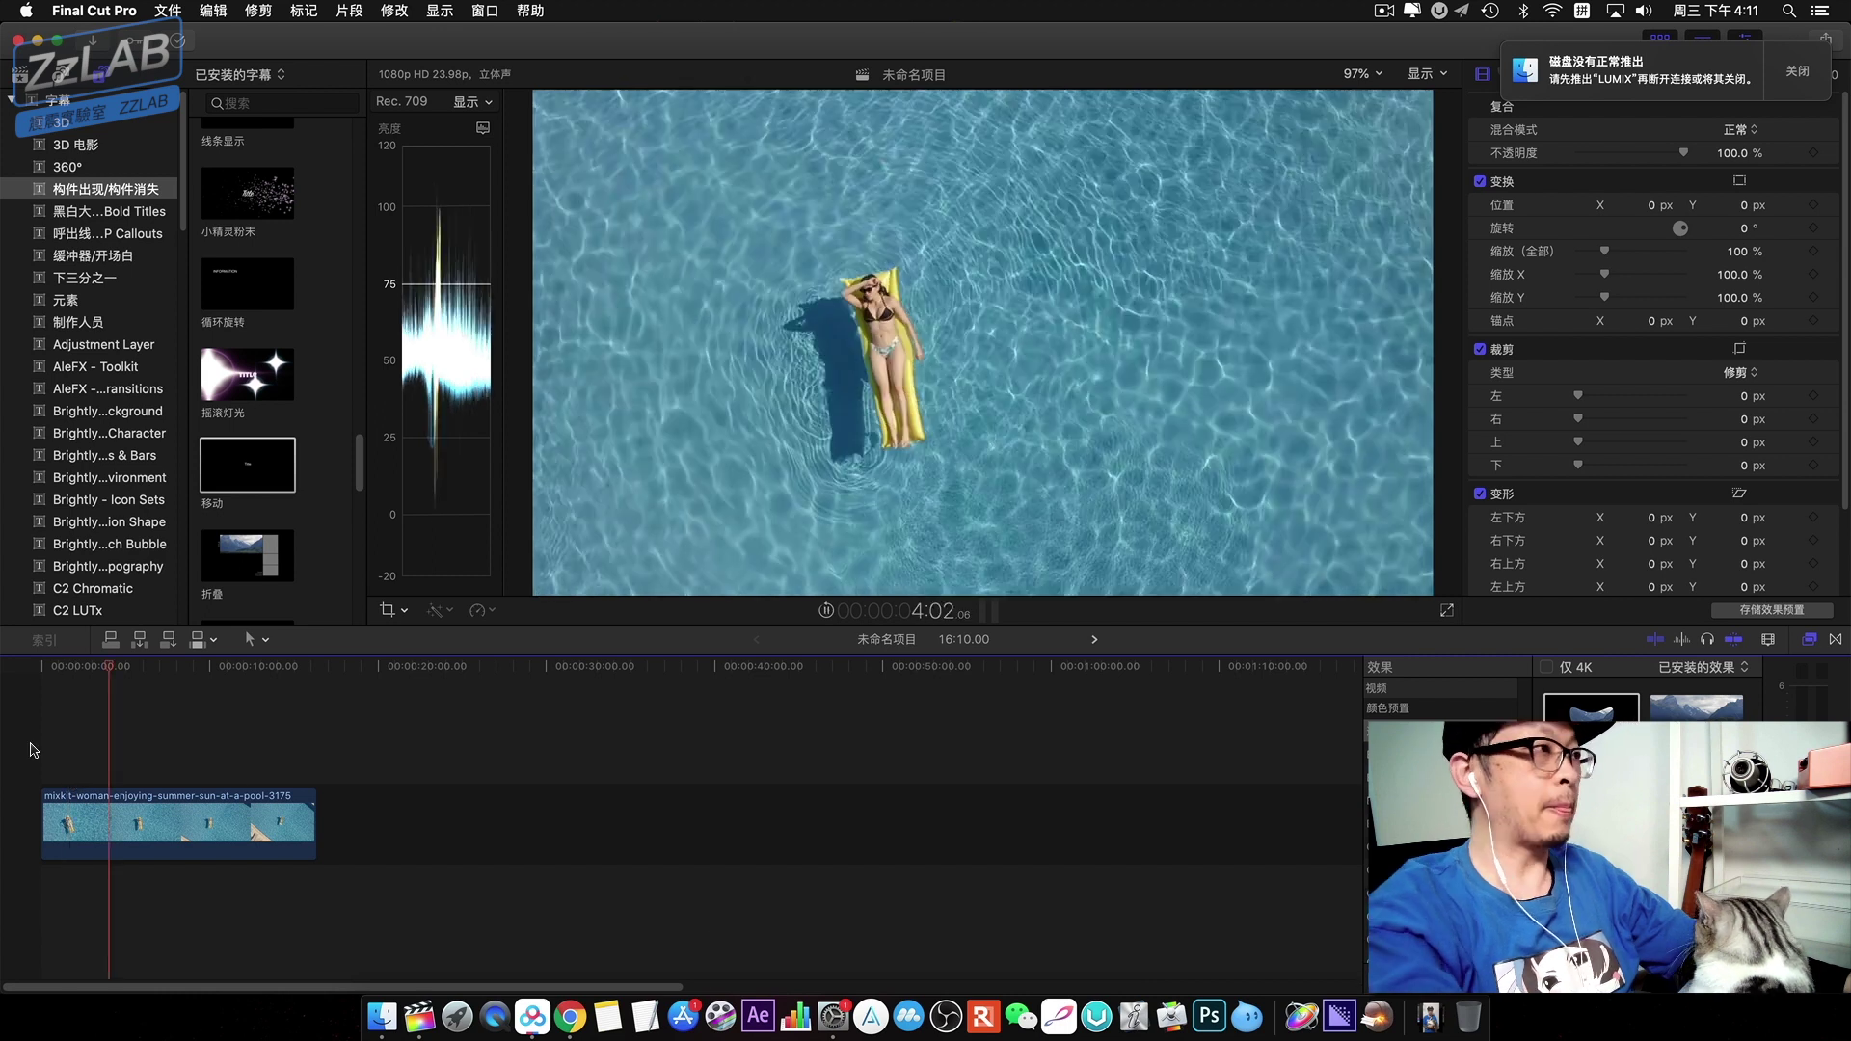
key(space)
key(Home)
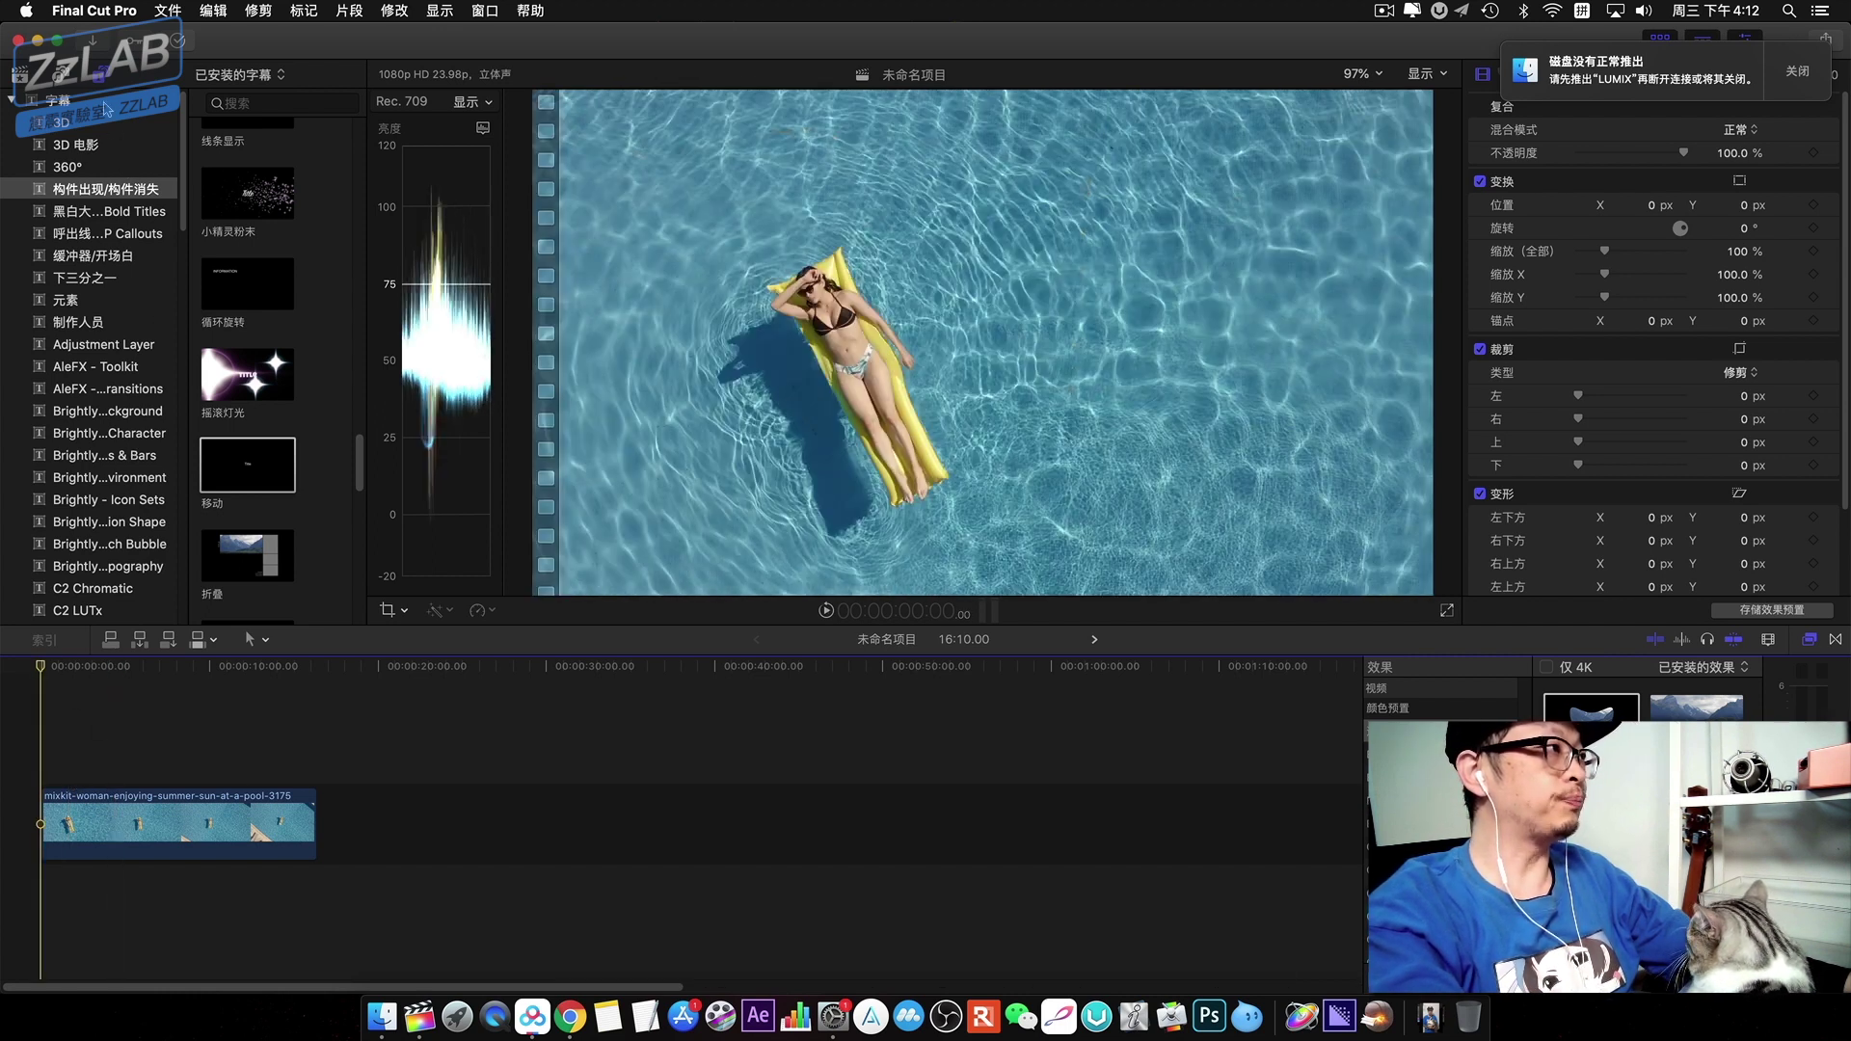
- Browse the 构件出现/构件消失 titles down to the 自定 title
click(106, 81)
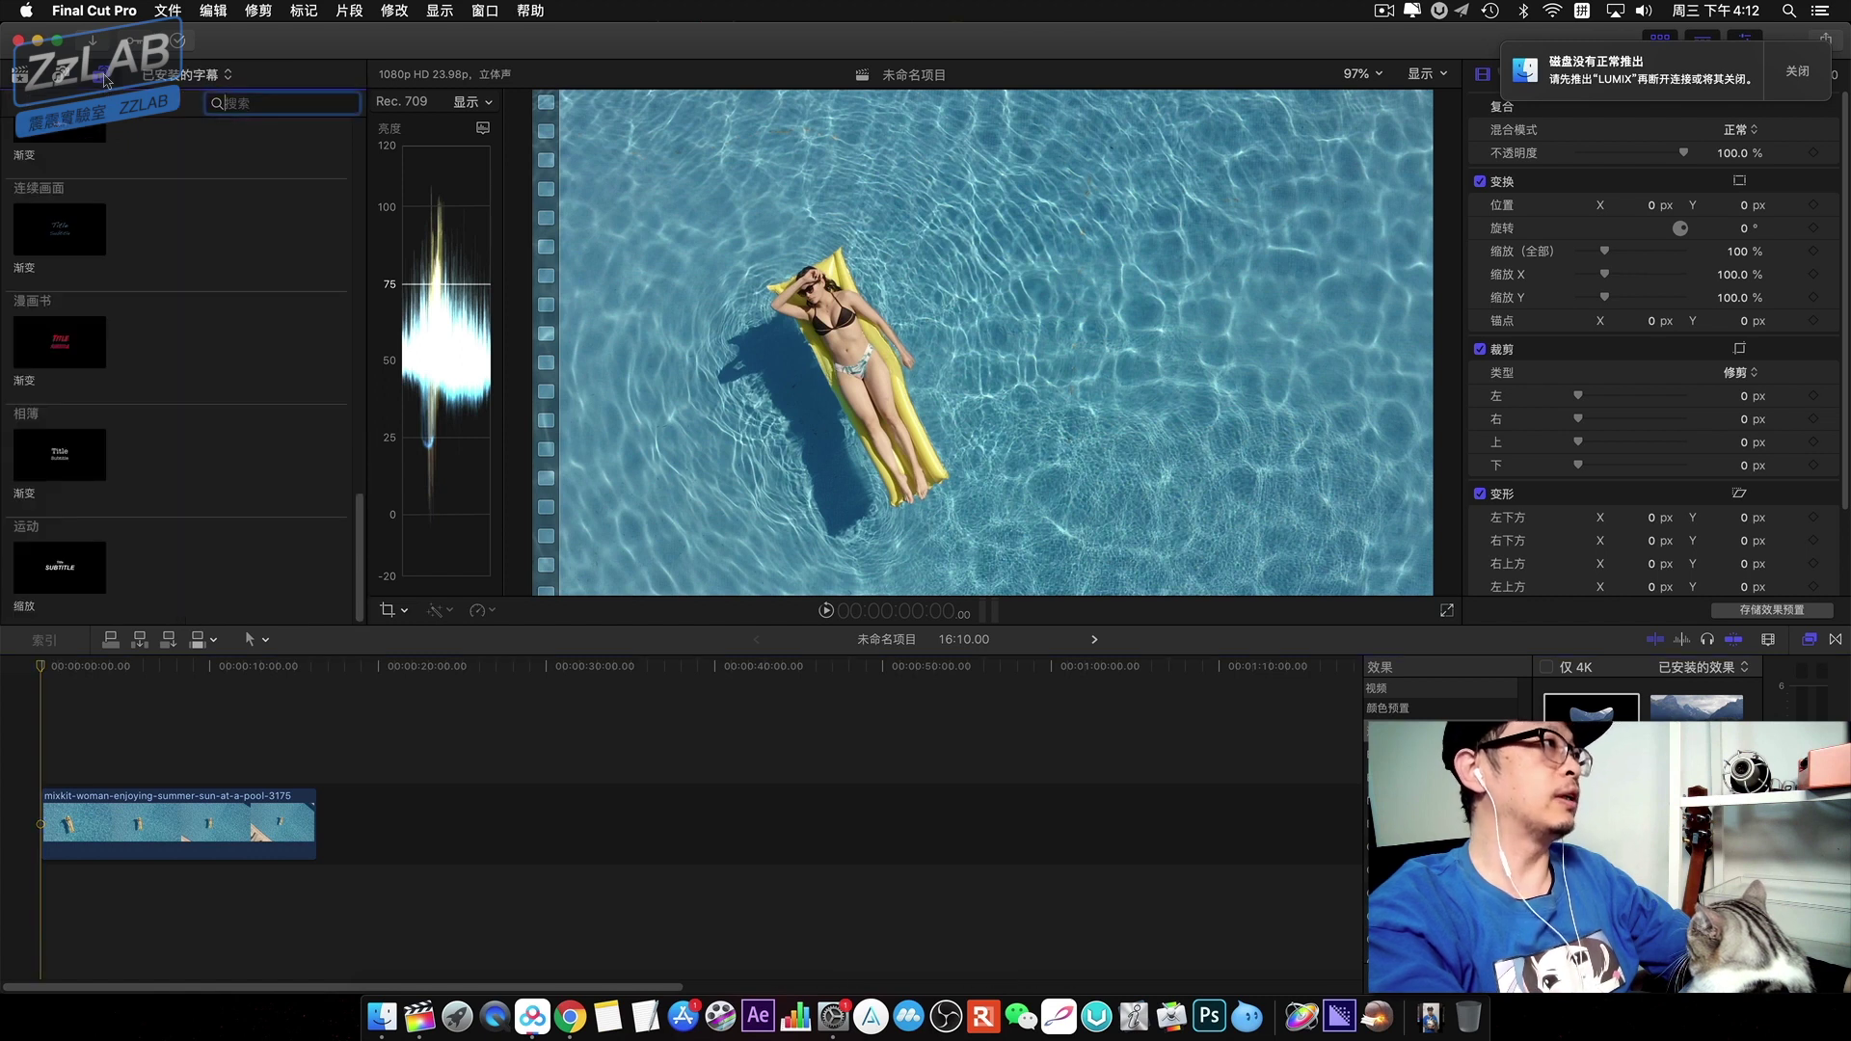
click(106, 81)
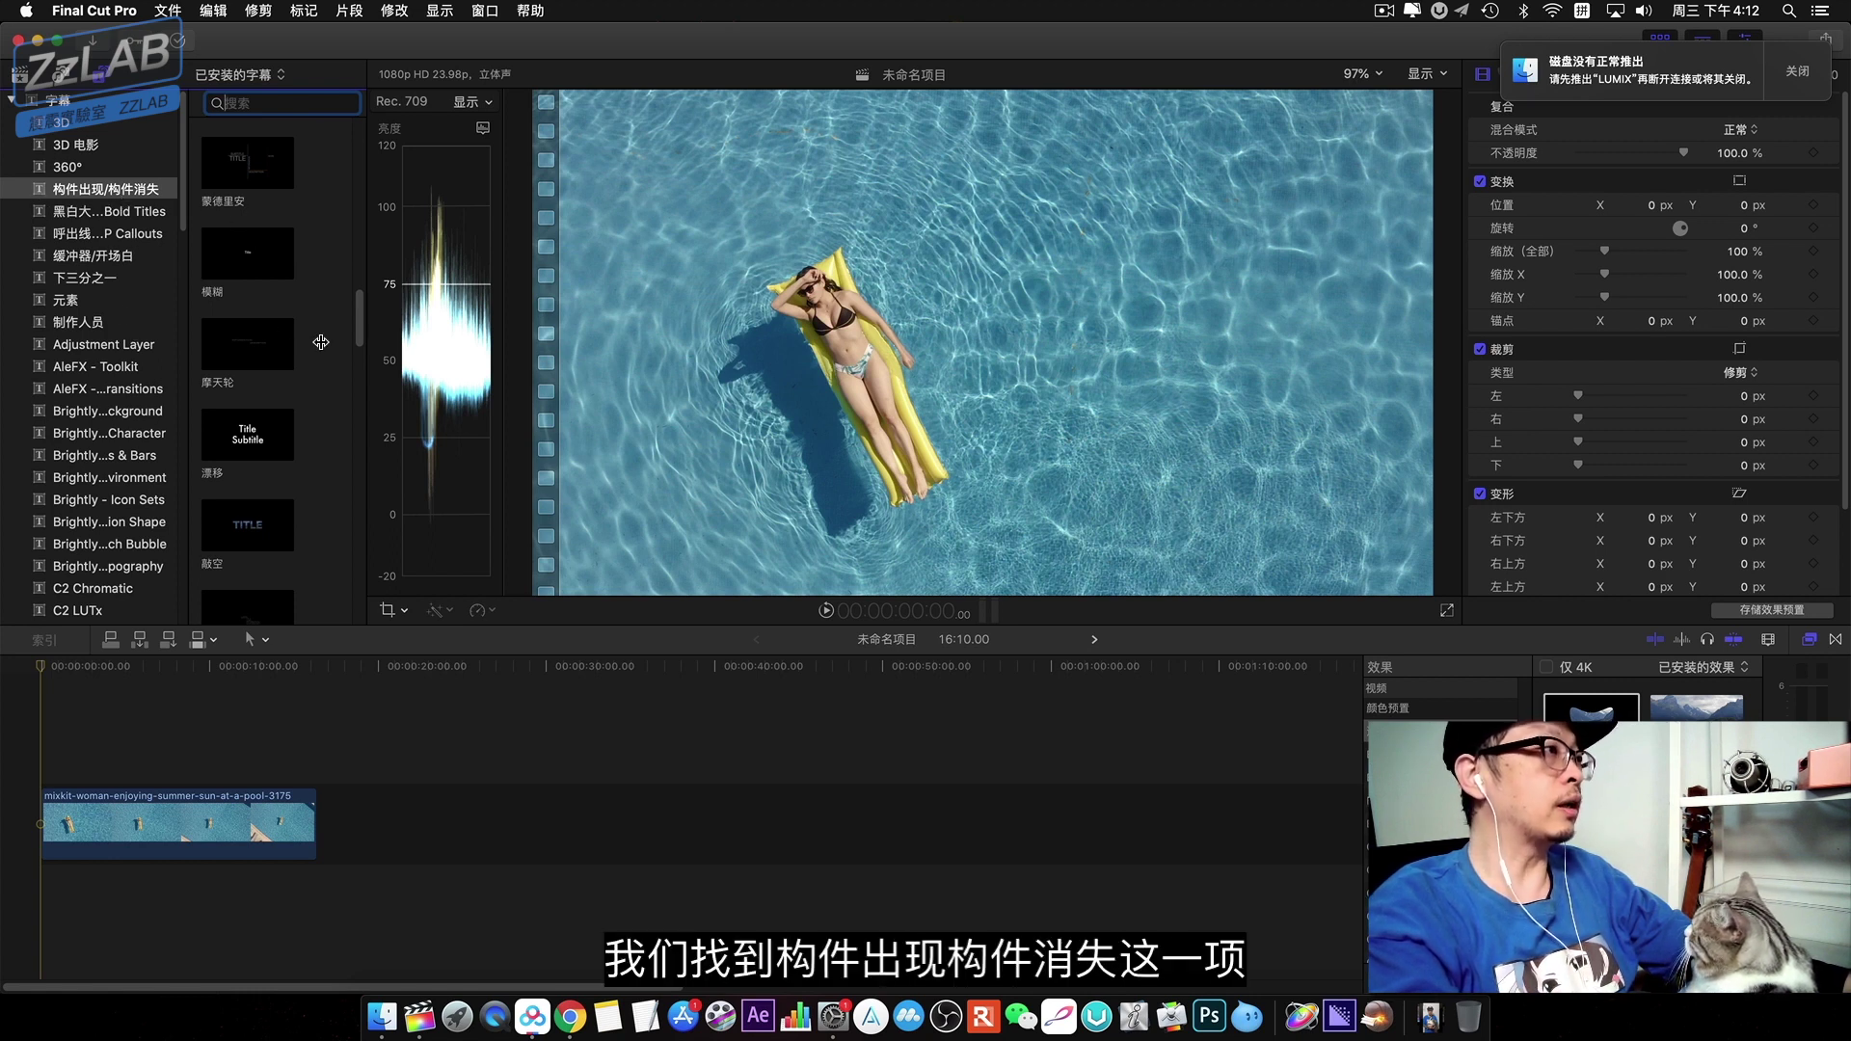
scroll(330, 348, down, 1)
scroll(330, 348, down, 5)
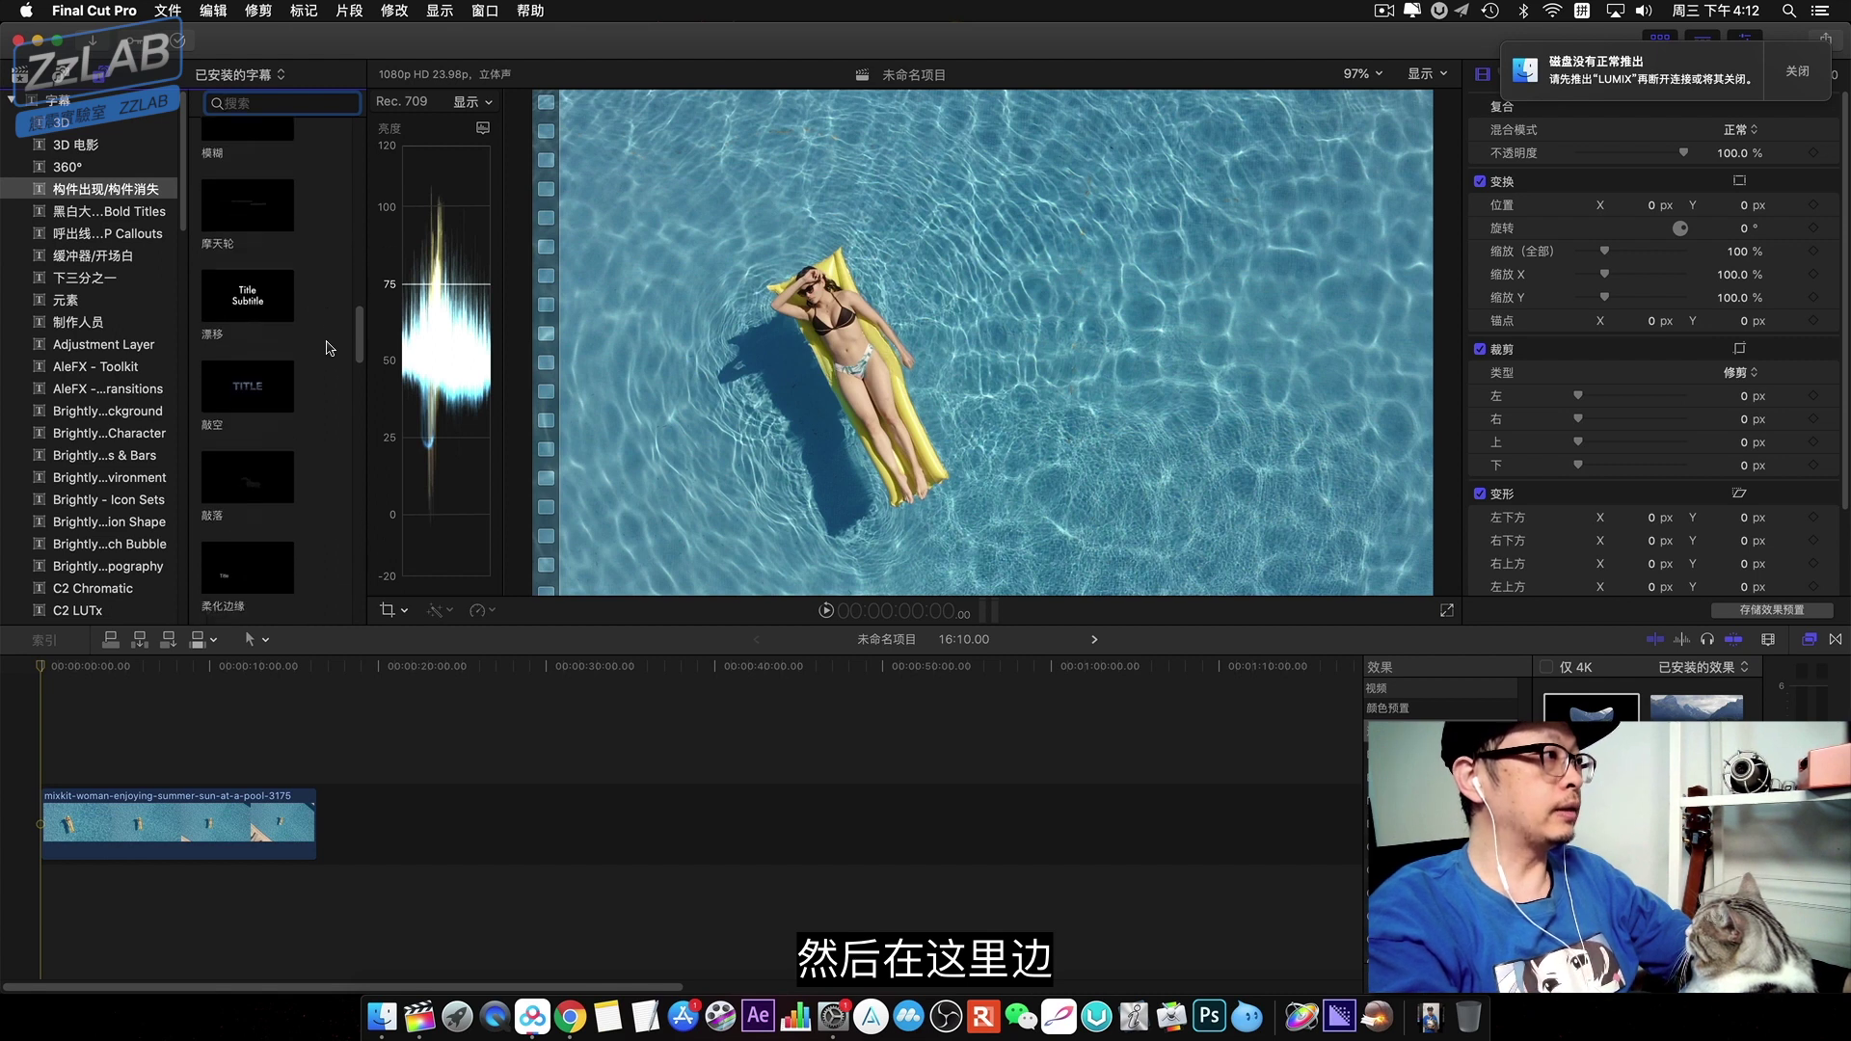
scroll(334, 346, down, 3)
scroll(334, 346, down, 3)
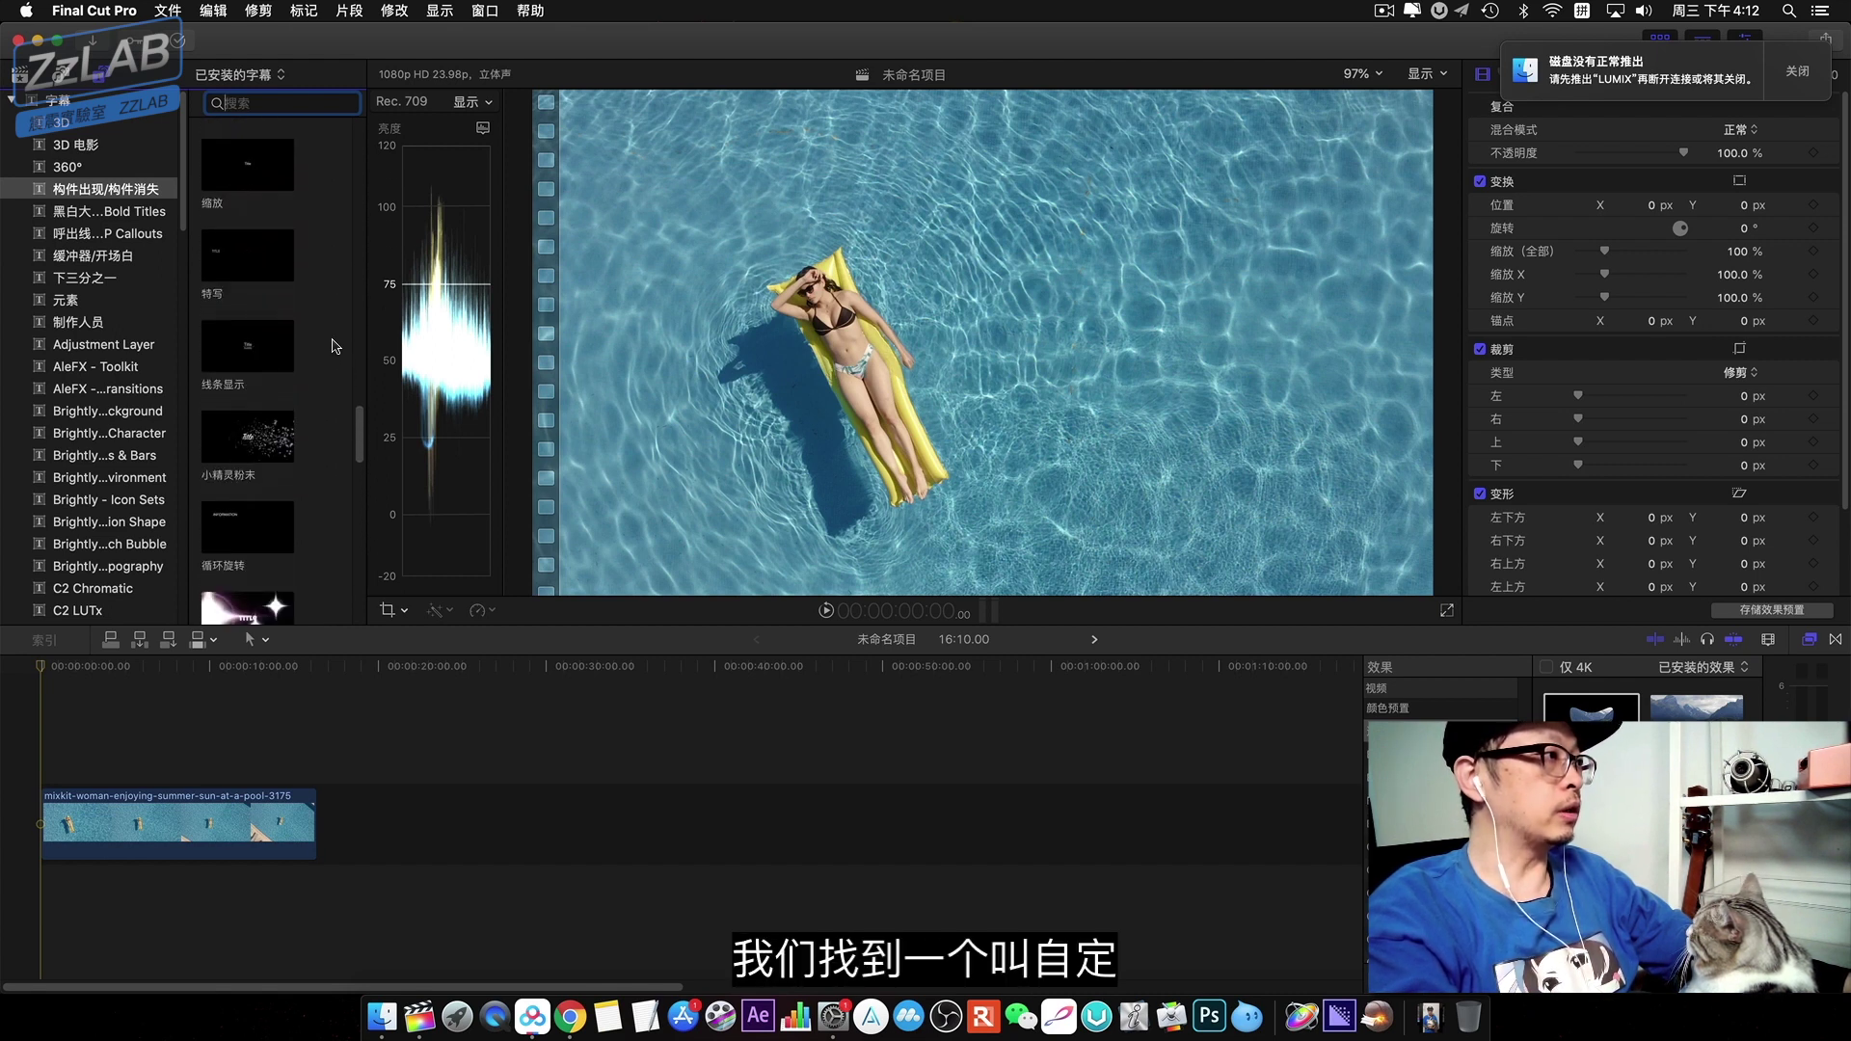
scroll(335, 346, down, 3)
scroll(336, 346, down, 2)
scroll(335, 346, down, 2)
scroll(332, 347, down, 2)
scroll(328, 349, down, 3)
scroll(328, 349, down, 2)
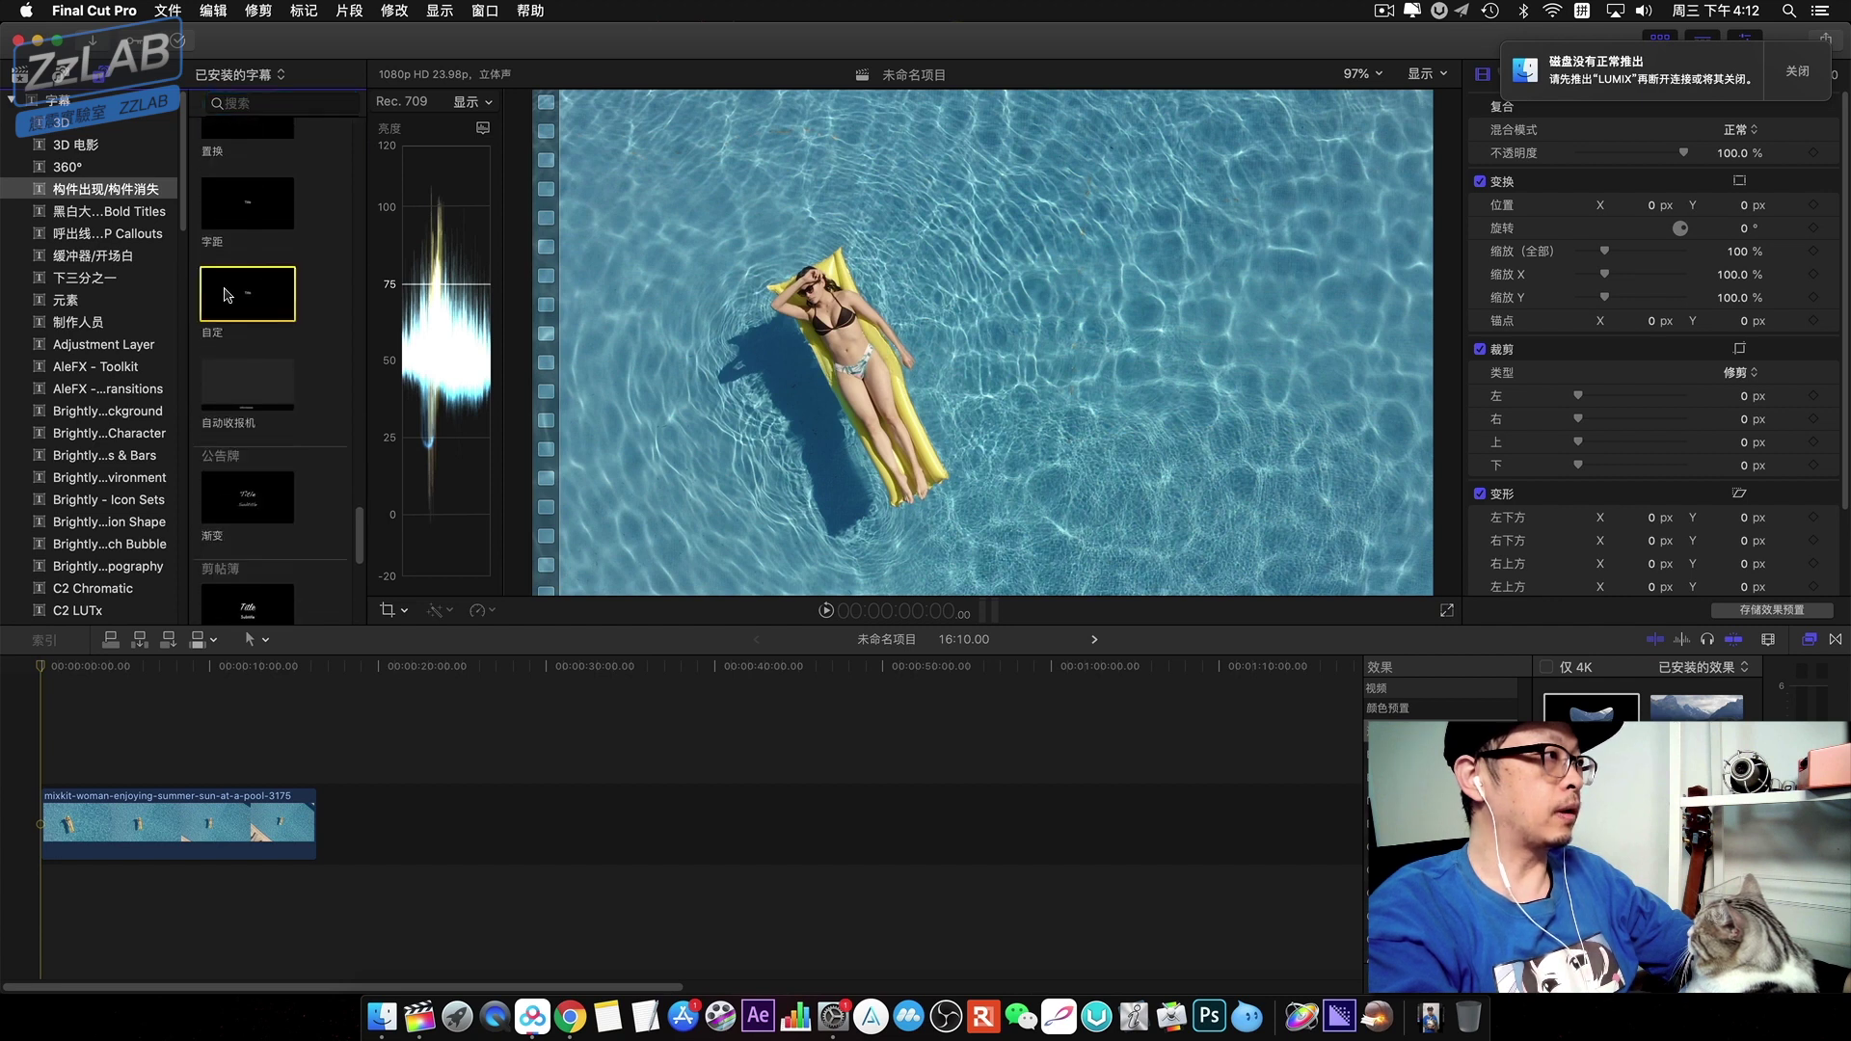
- Place the 自定 title above the pool clip and make its text read 'ZzLAB' over 'VLOG'
drag(227, 294, 14, 733)
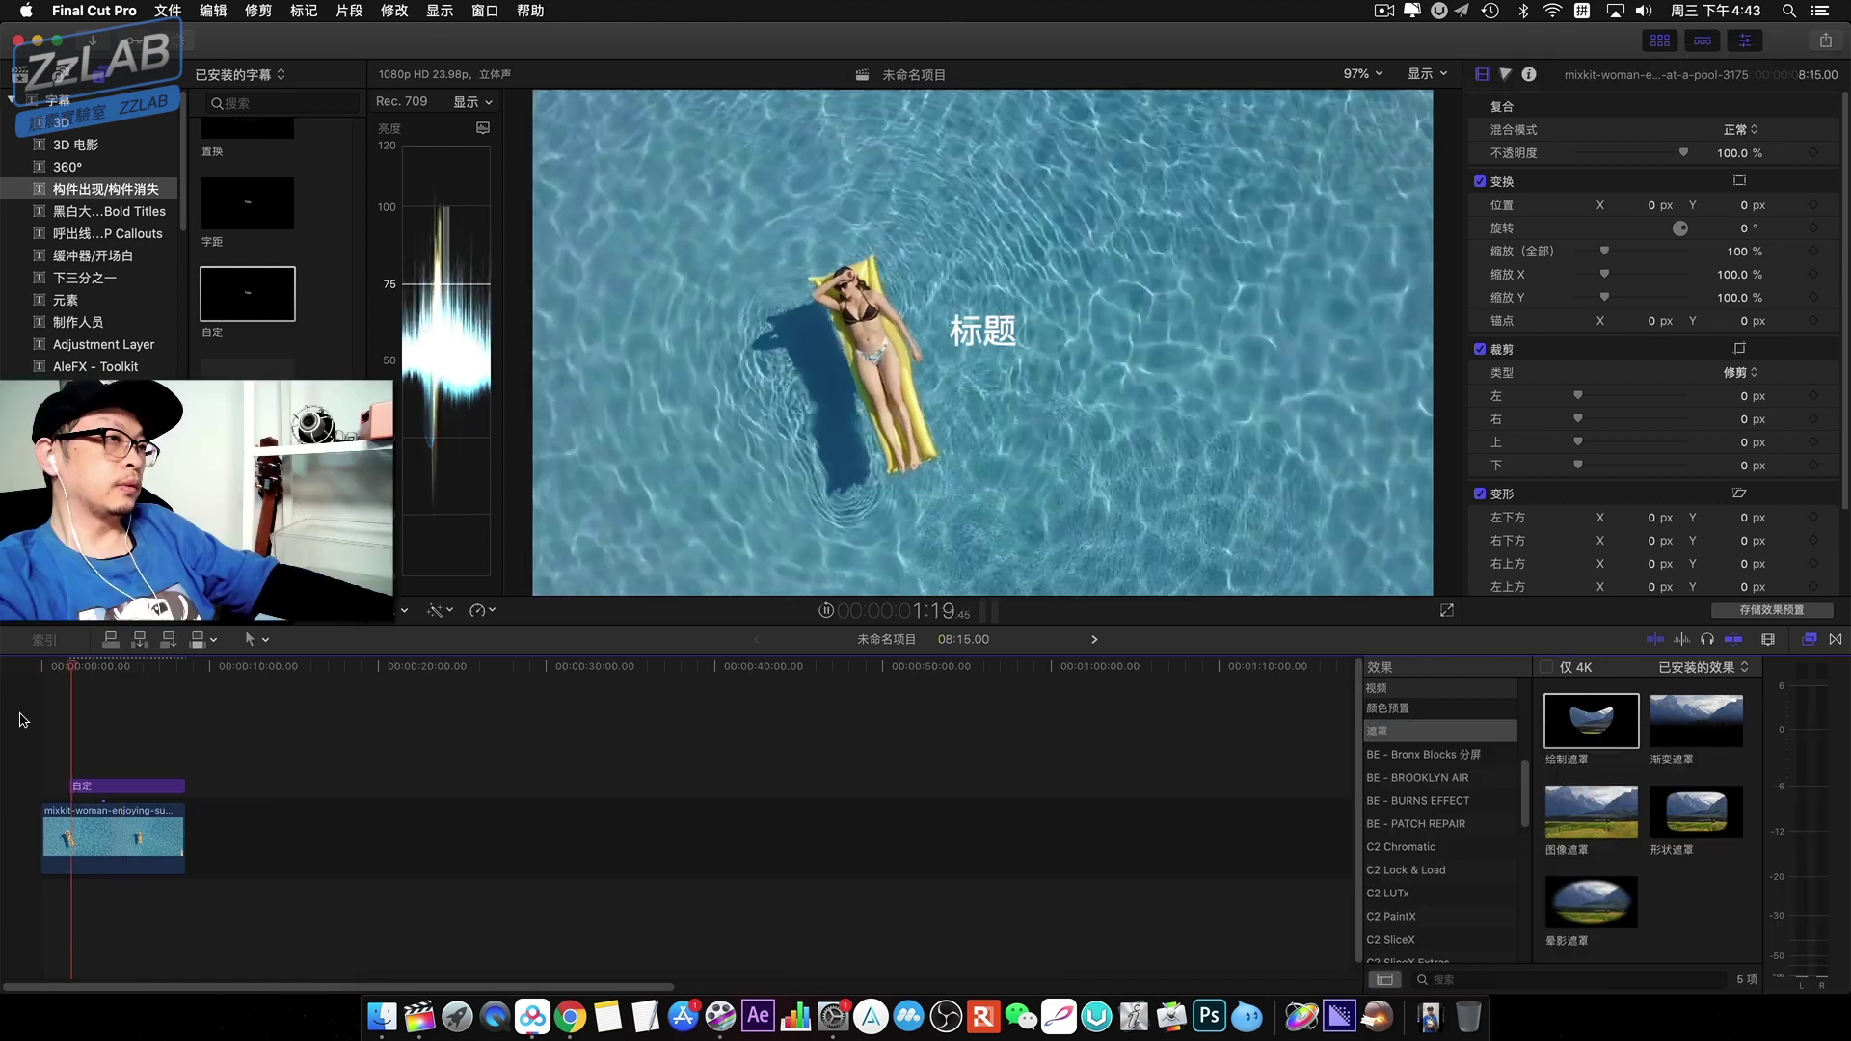
click(124, 779)
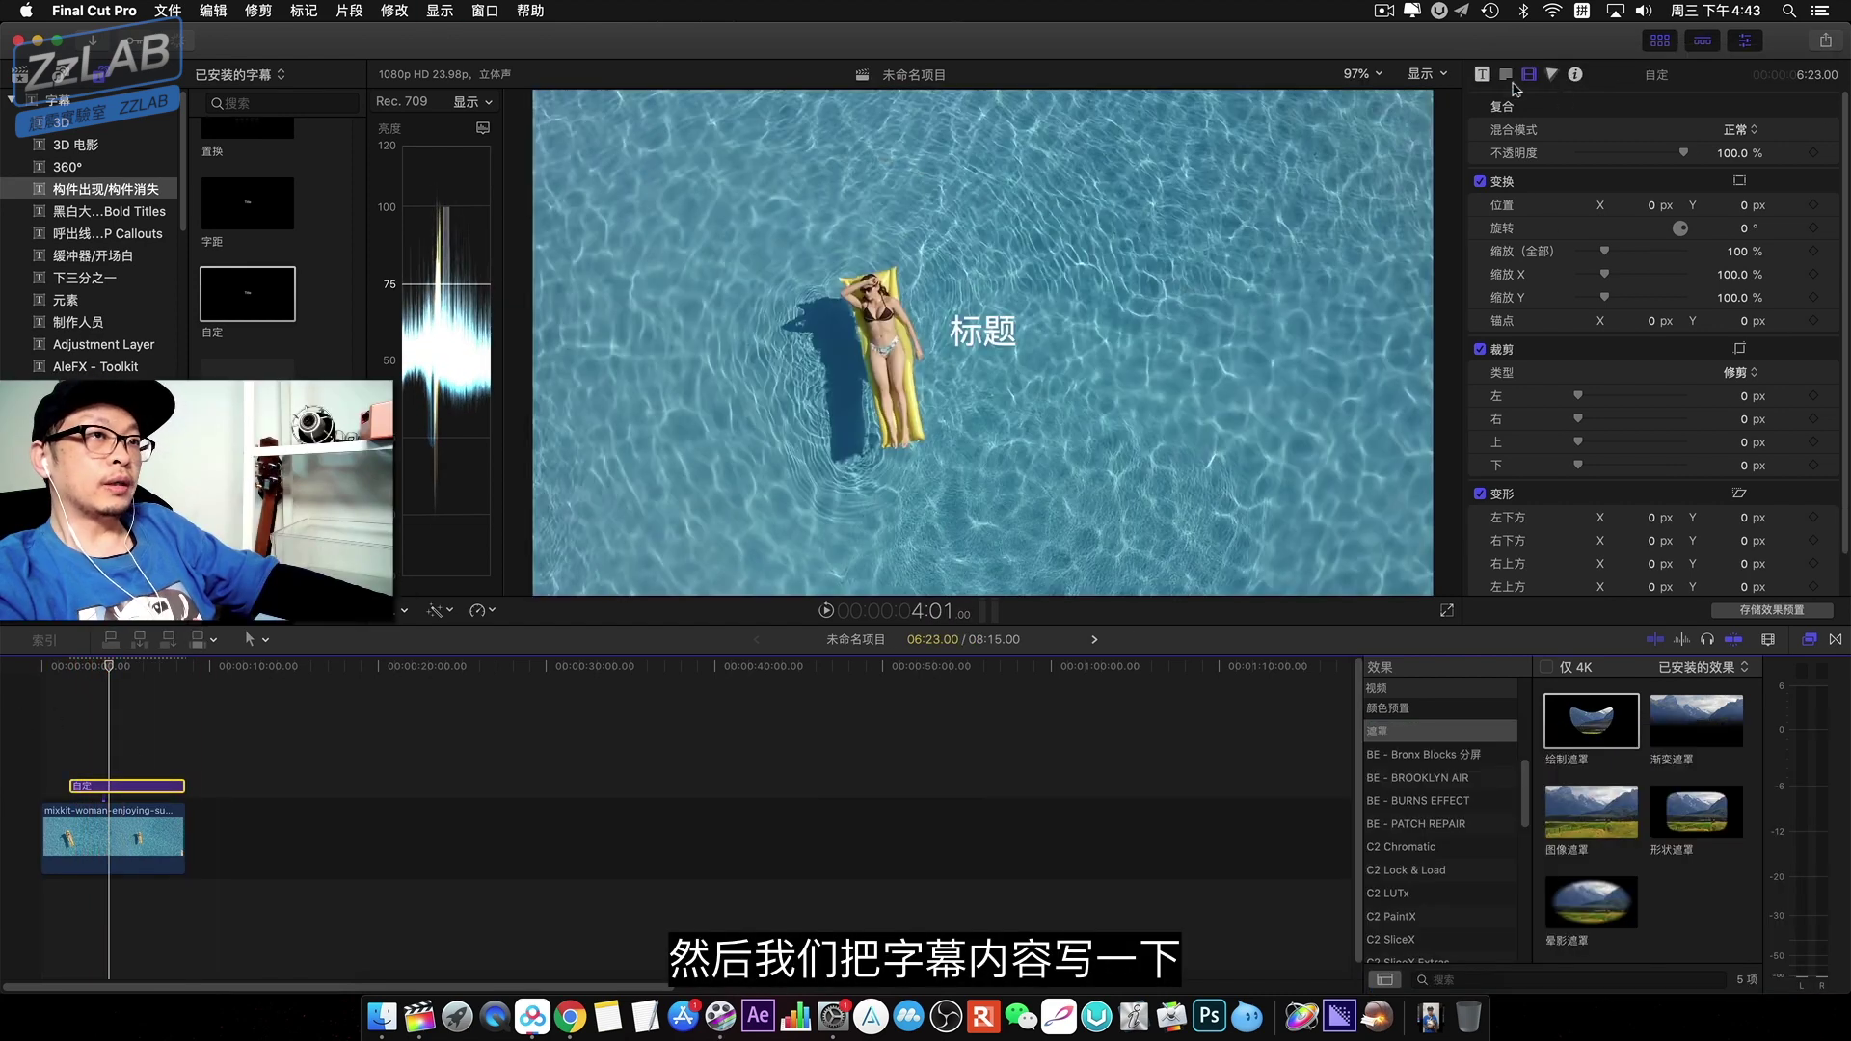
double_click(970, 332)
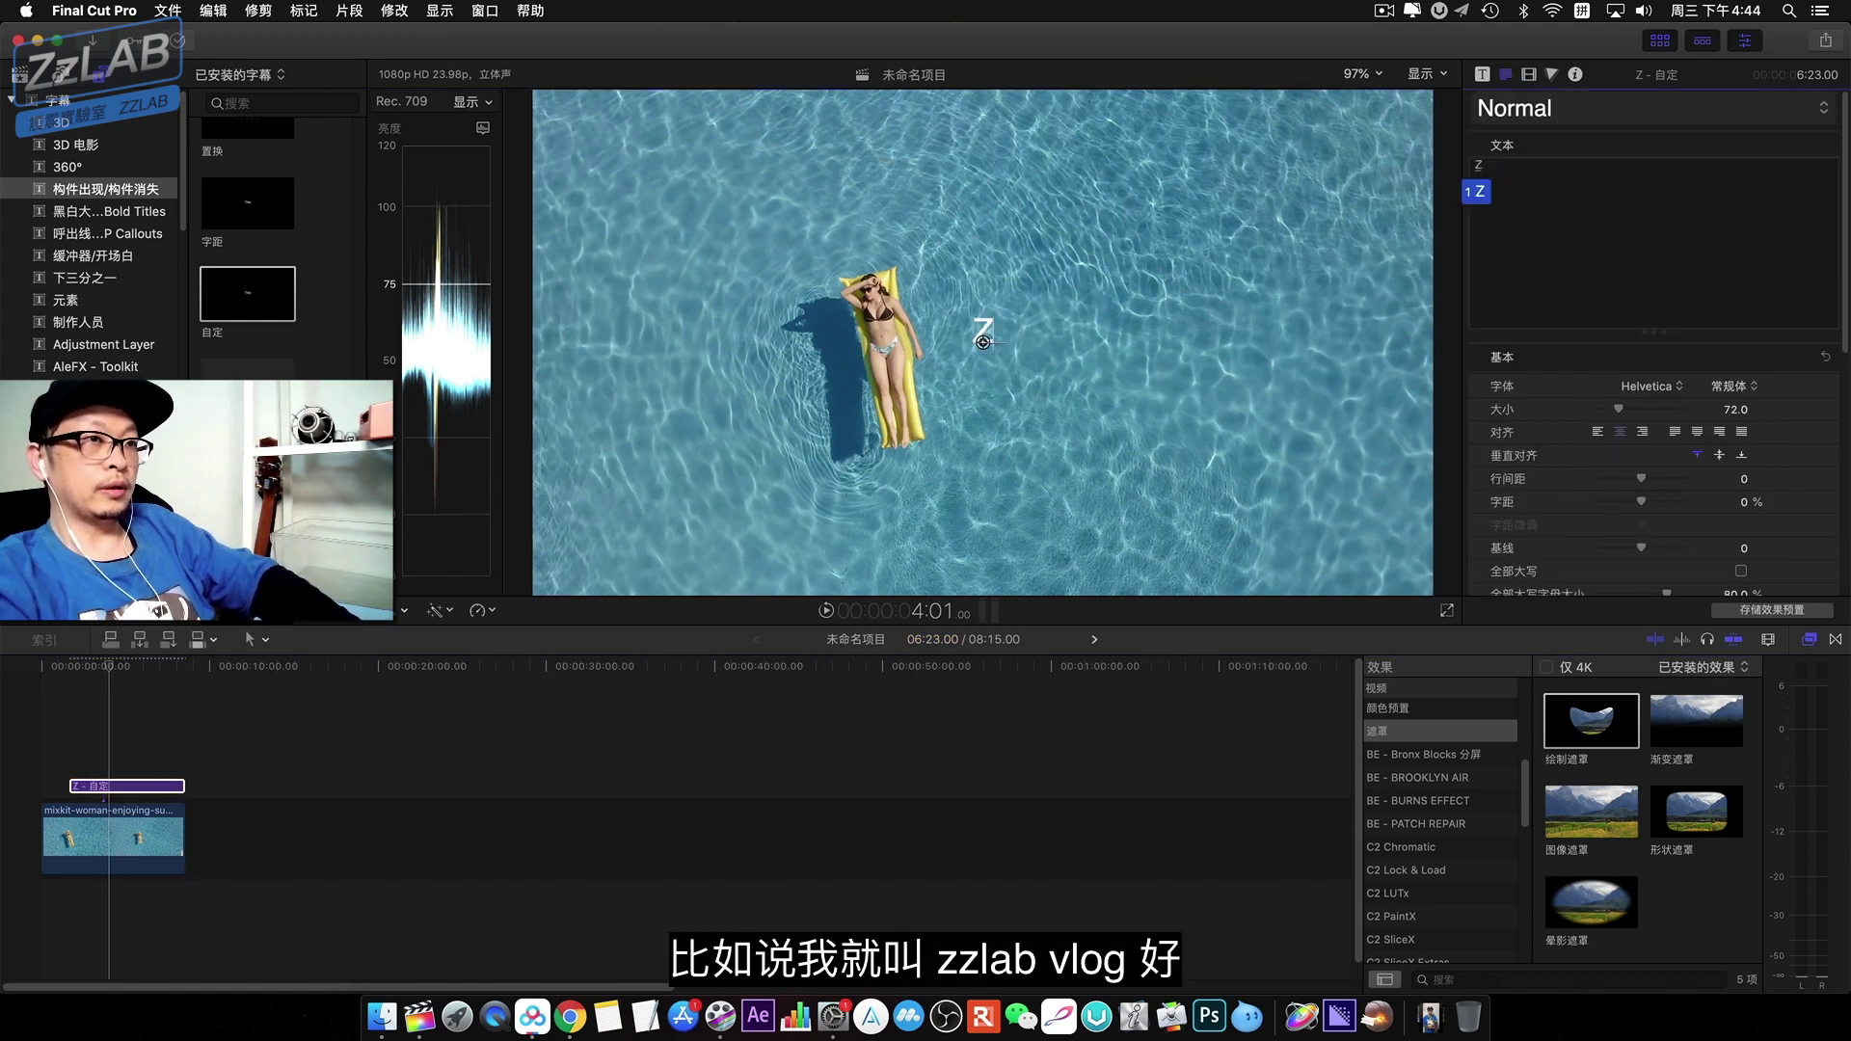
text(LAB)
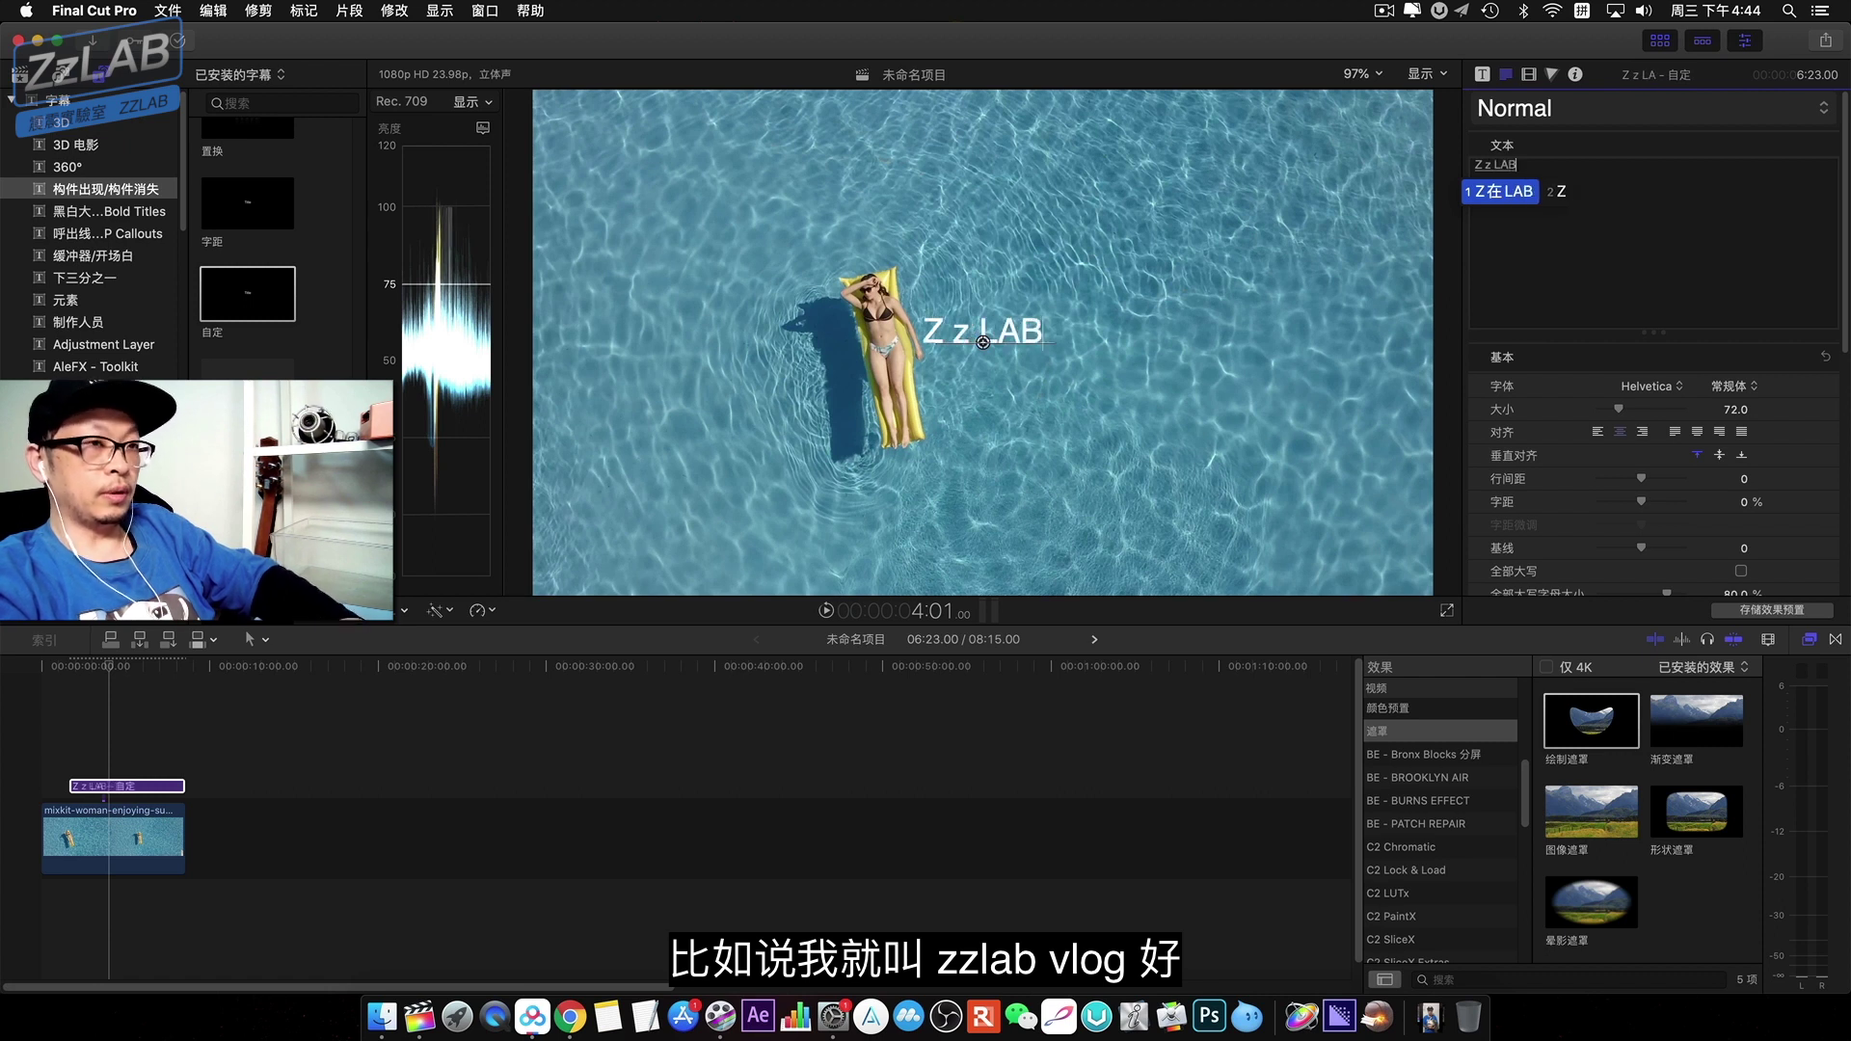
key(Return)
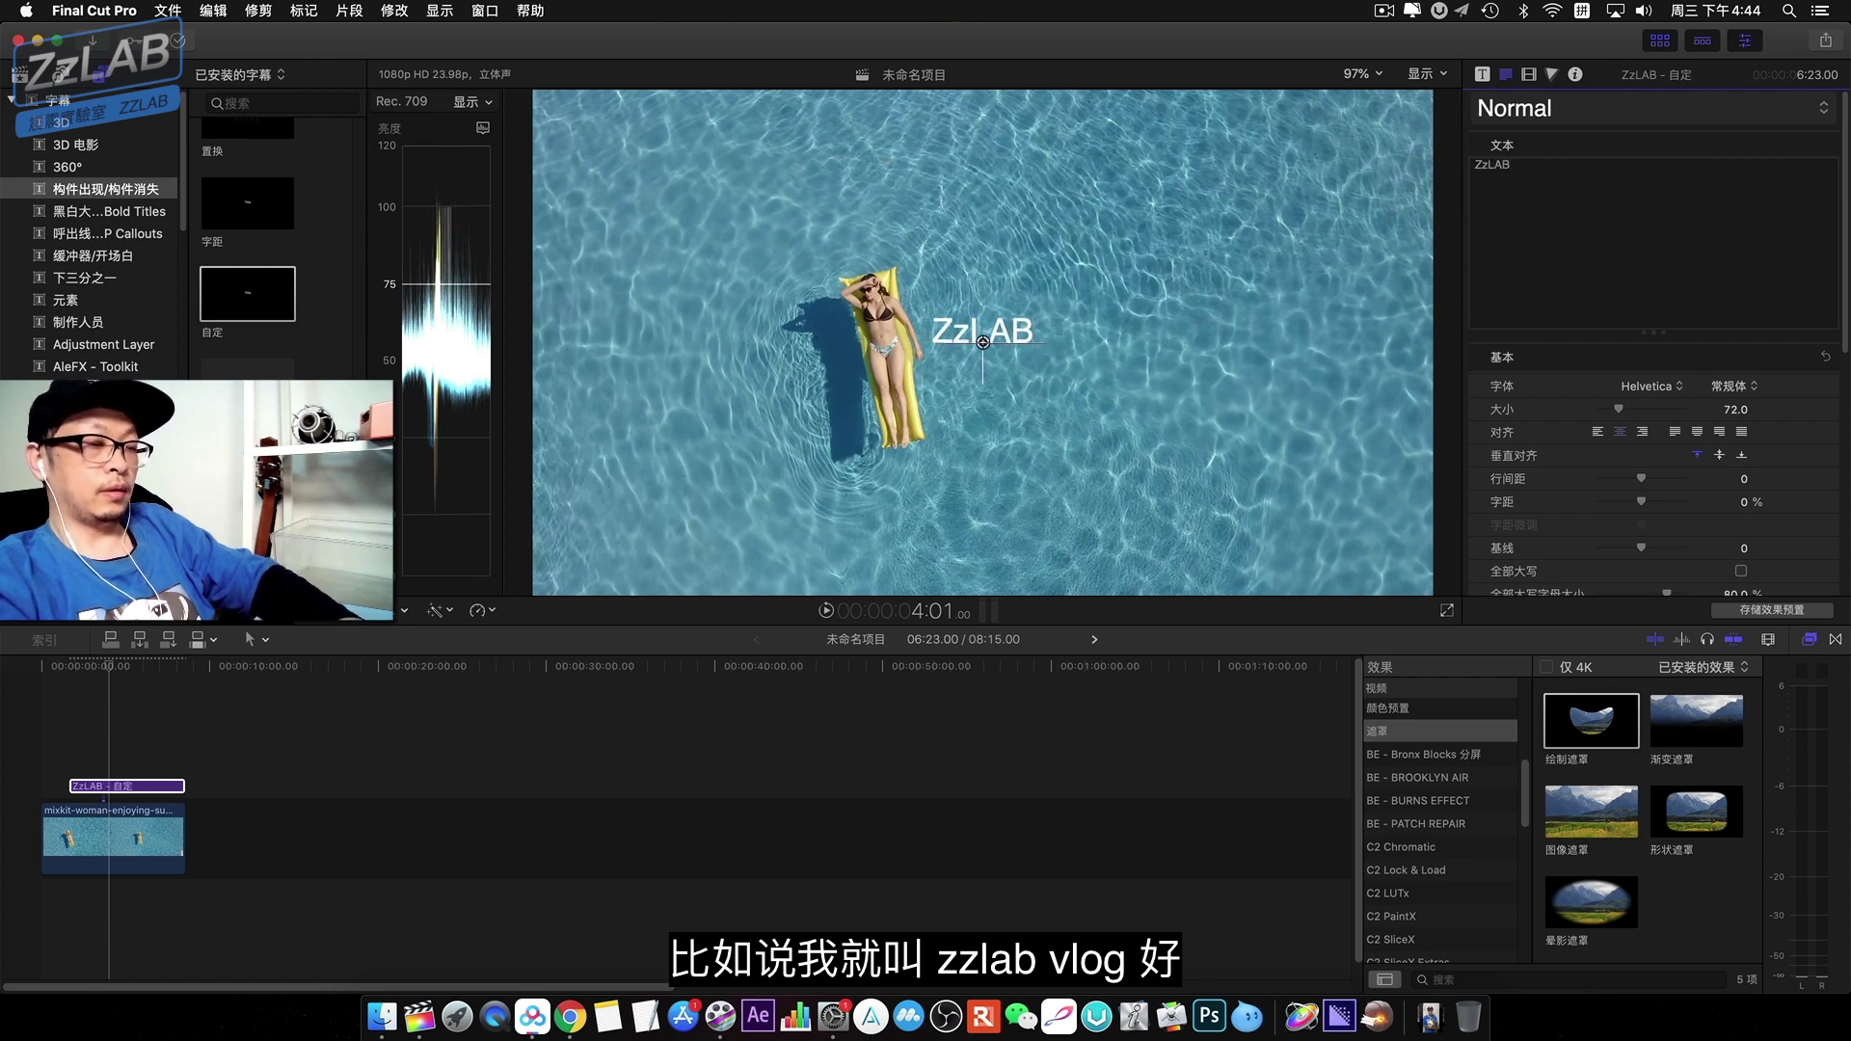
text(VLOG)
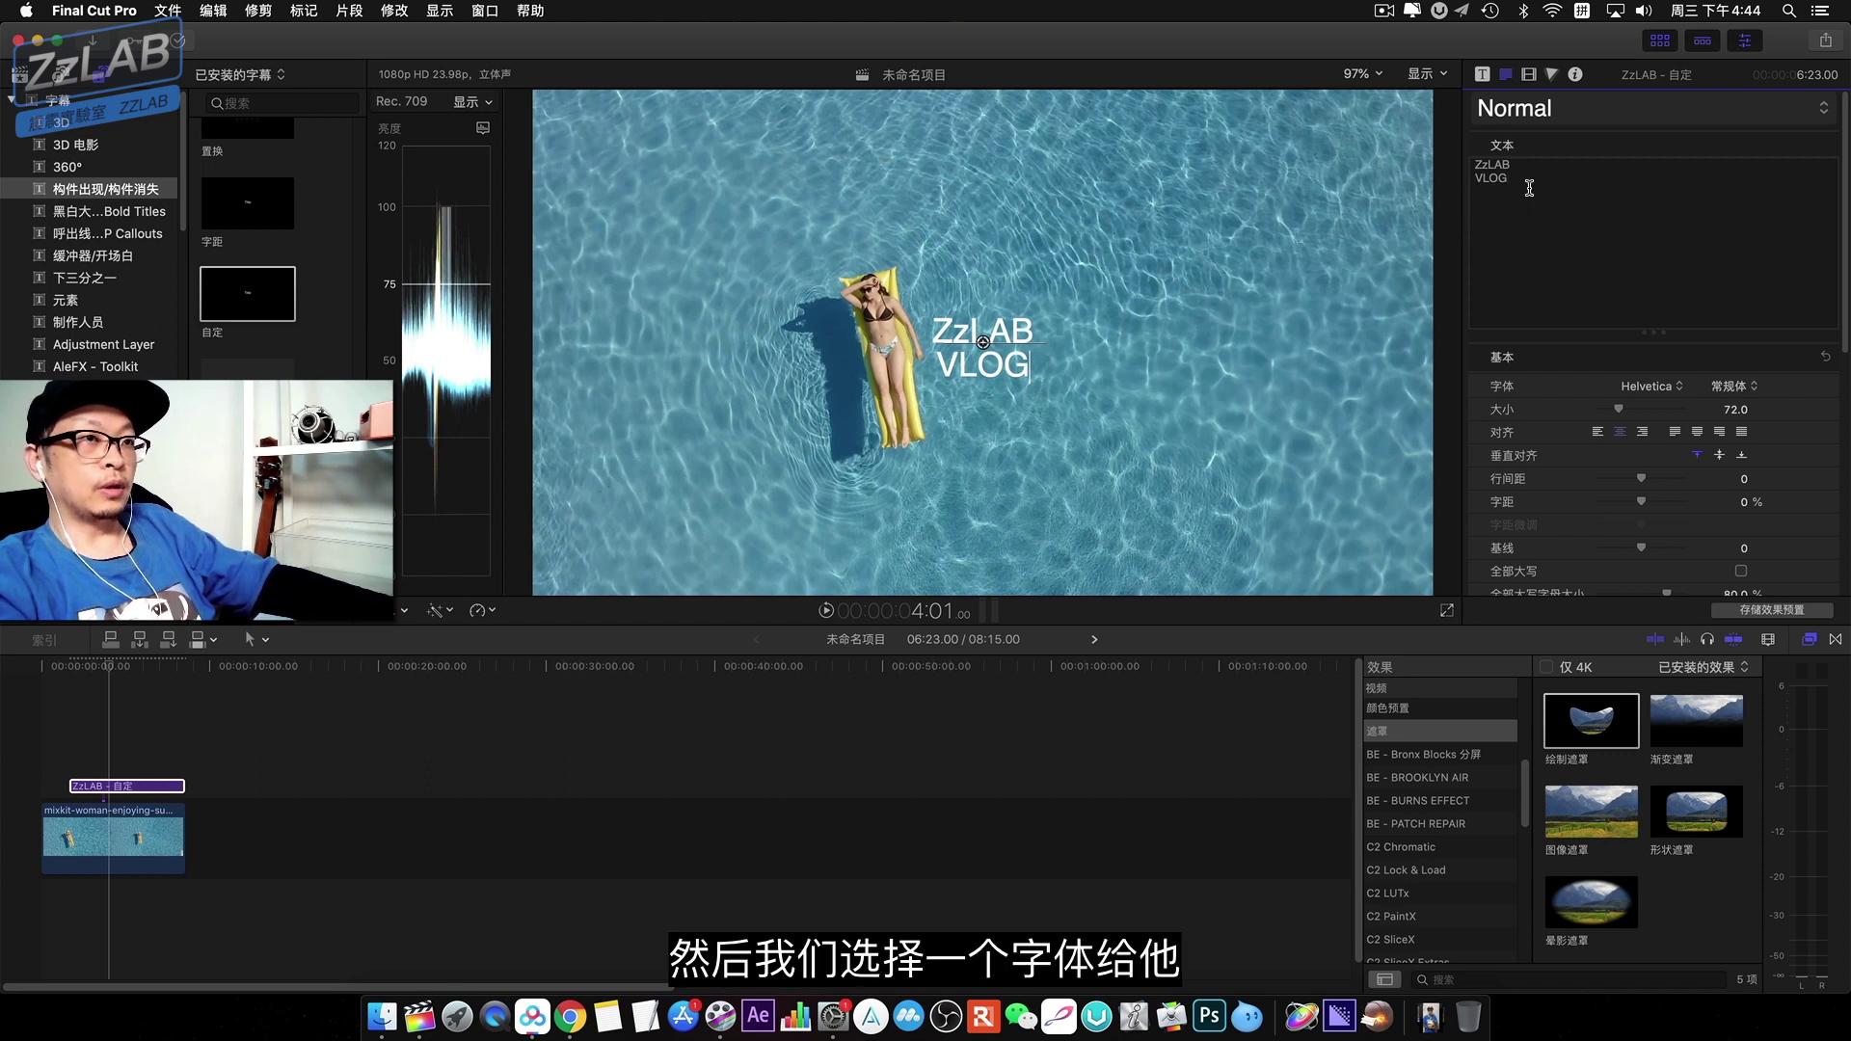
drag(1501, 178, 1451, 160)
click(1663, 389)
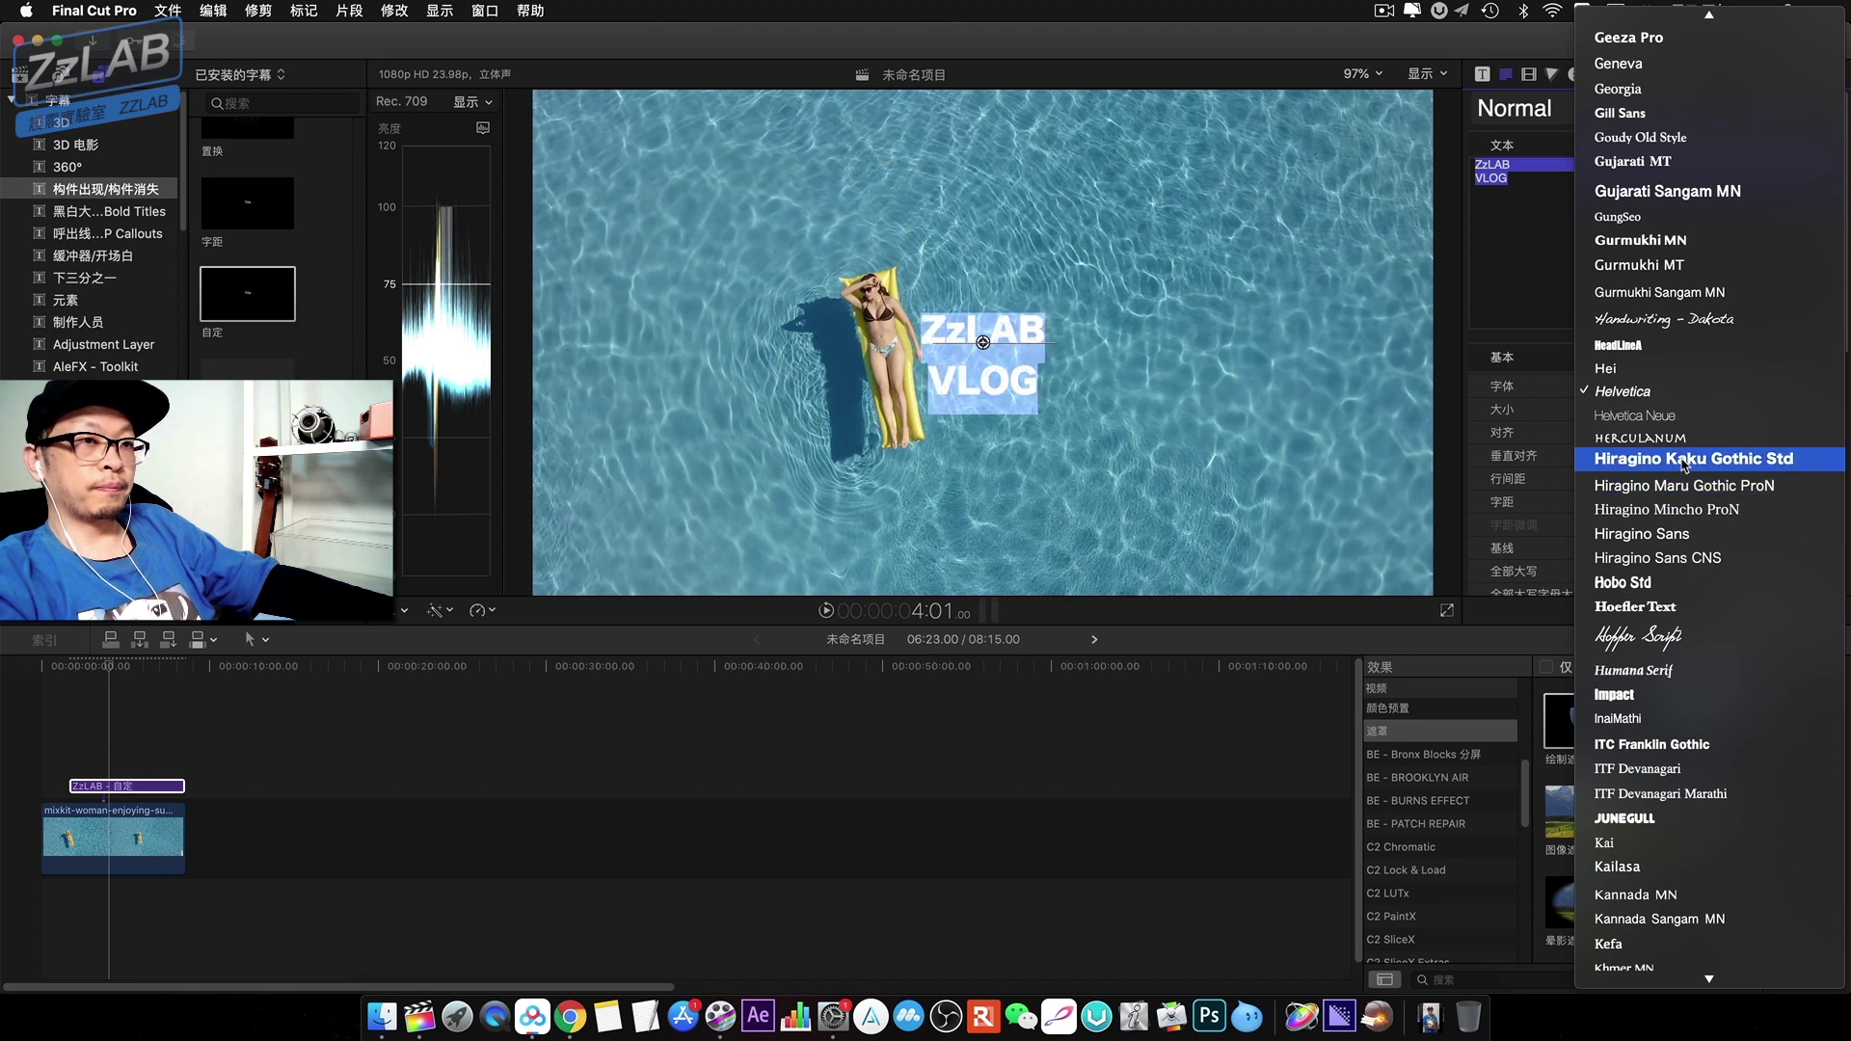
- Set the title to Hiragino Kaku Gothic Std W8, size 152, line spacing -73, beside the woman
click(1671, 458)
drag(1620, 408, 1647, 410)
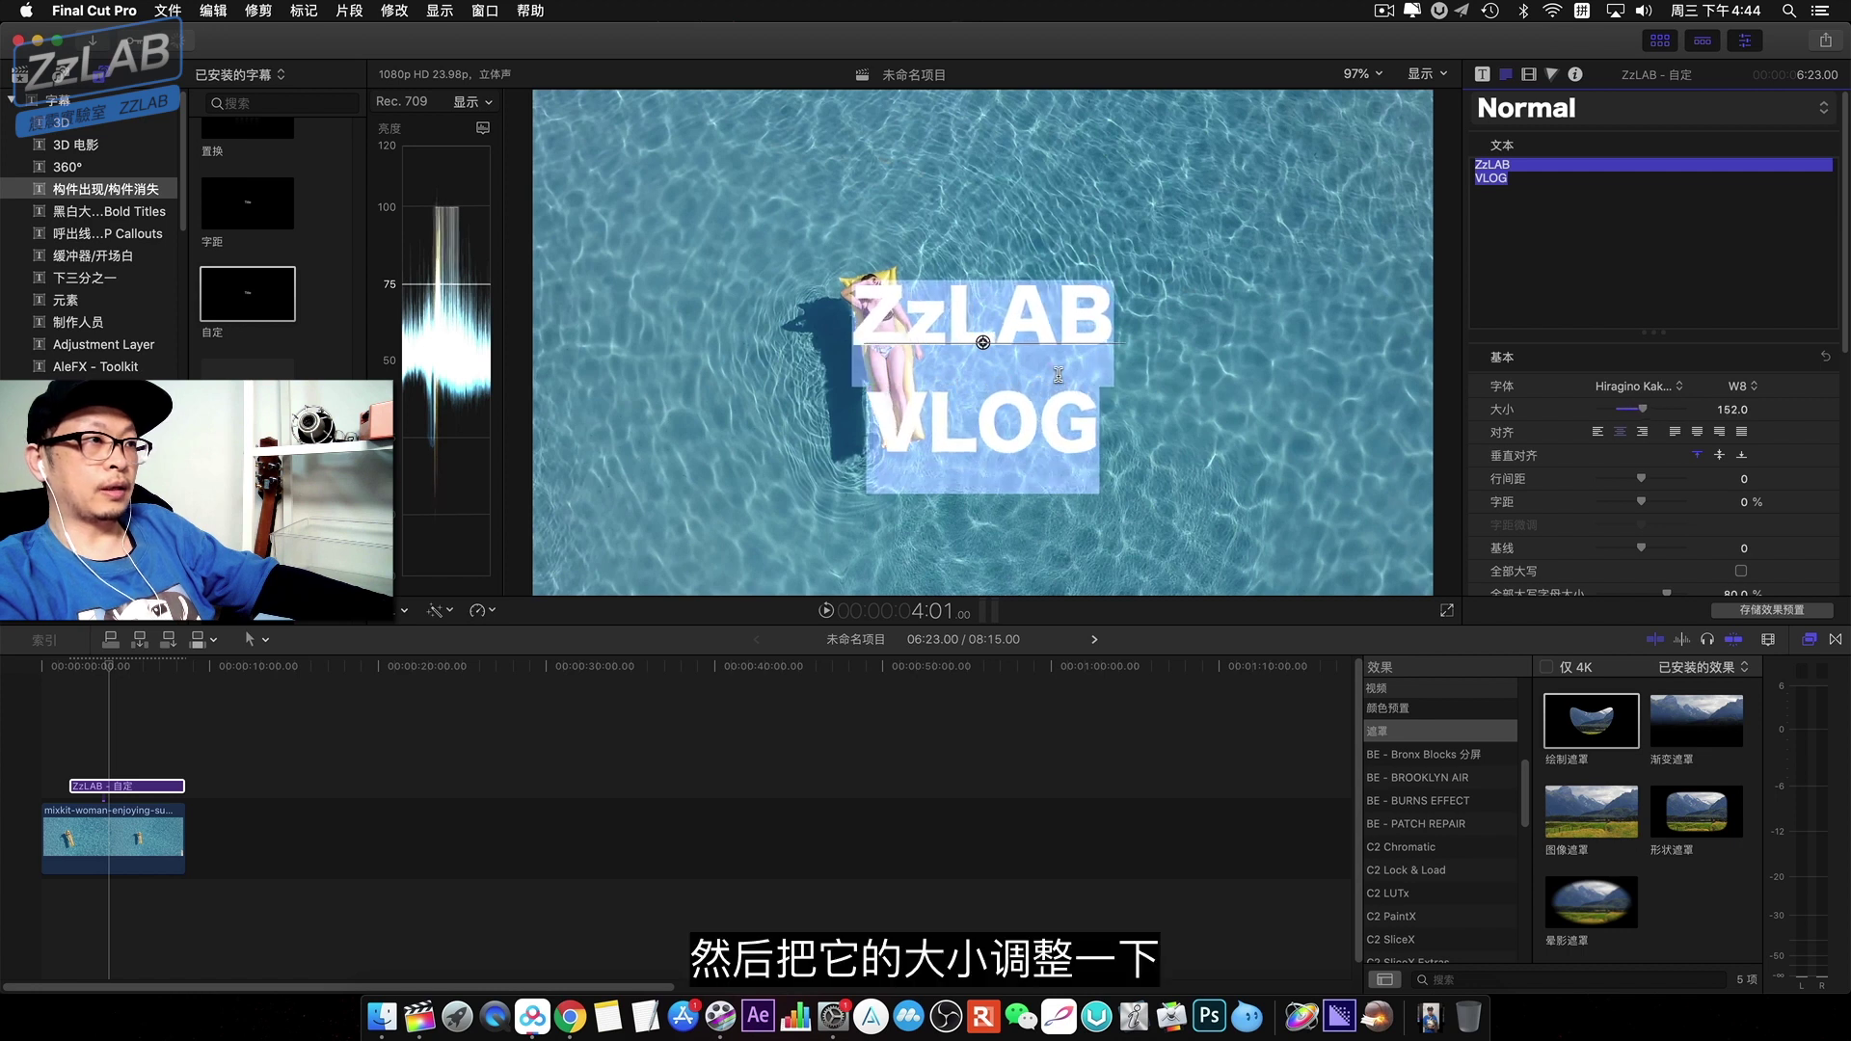
drag(982, 343, 1057, 333)
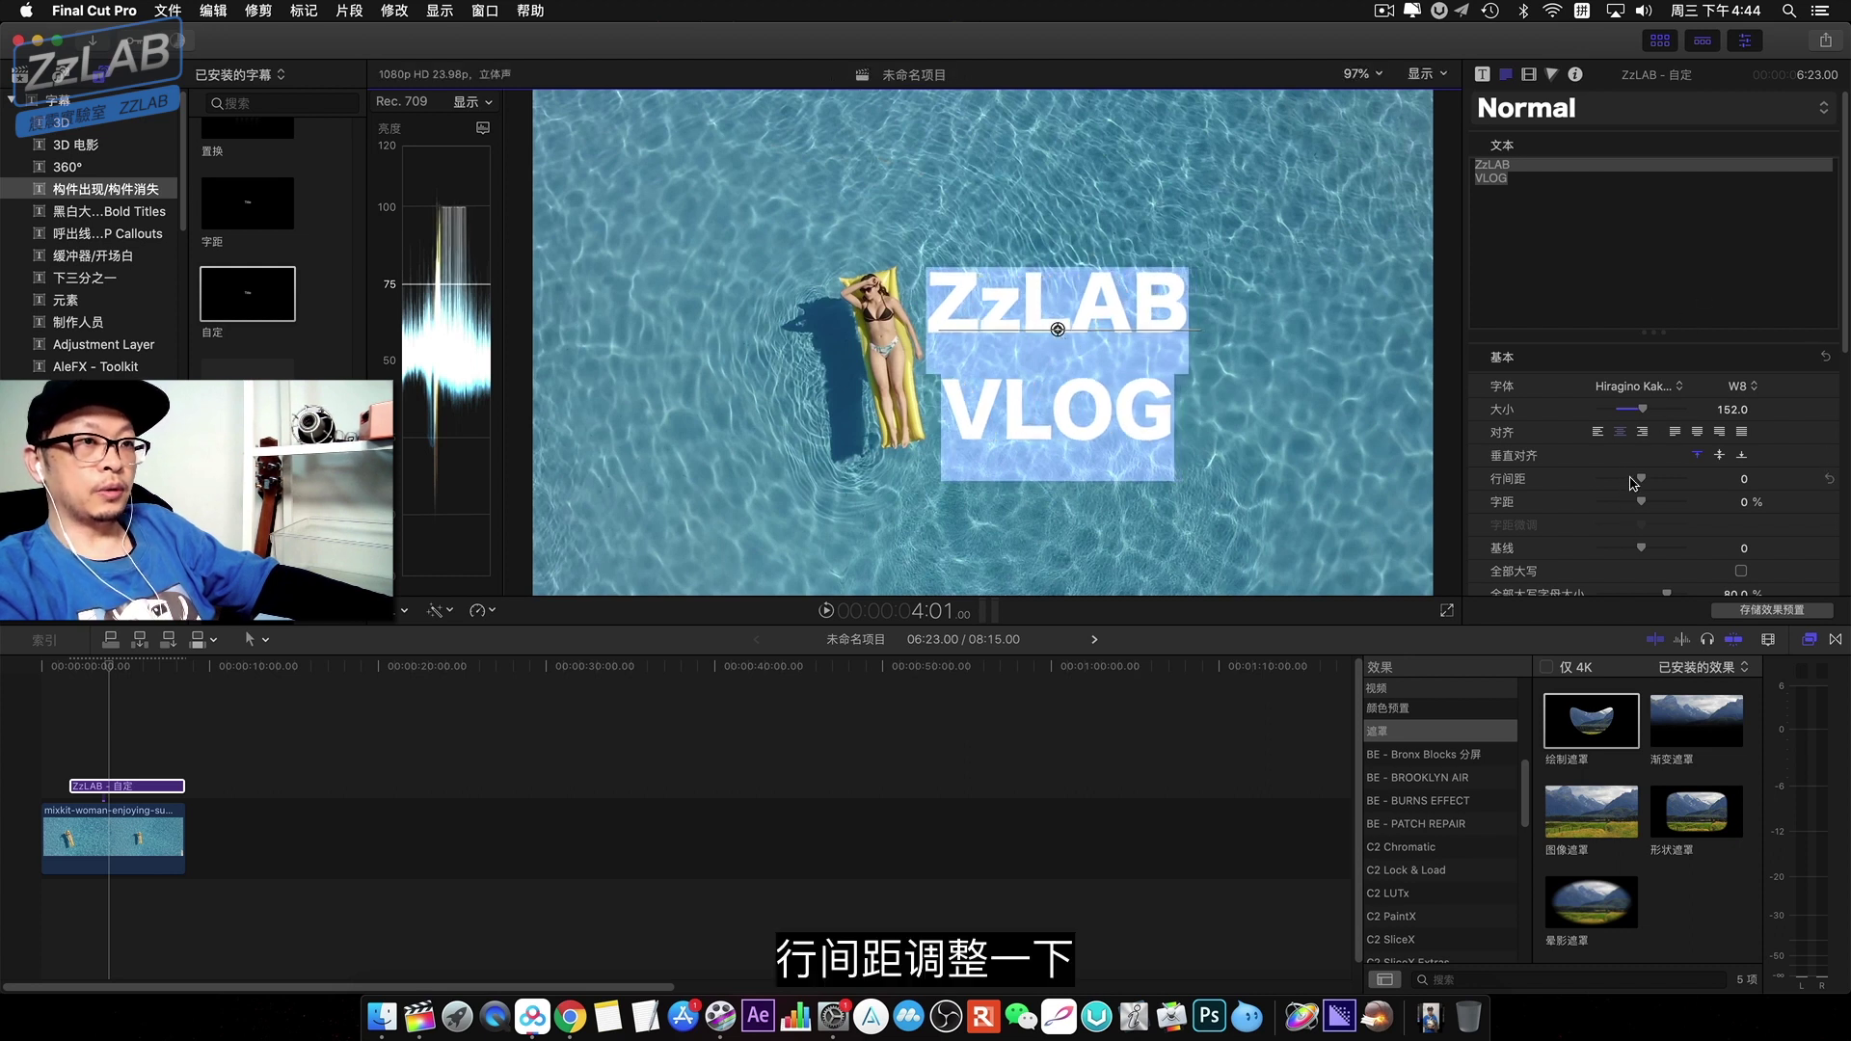
drag(1640, 479, 1609, 483)
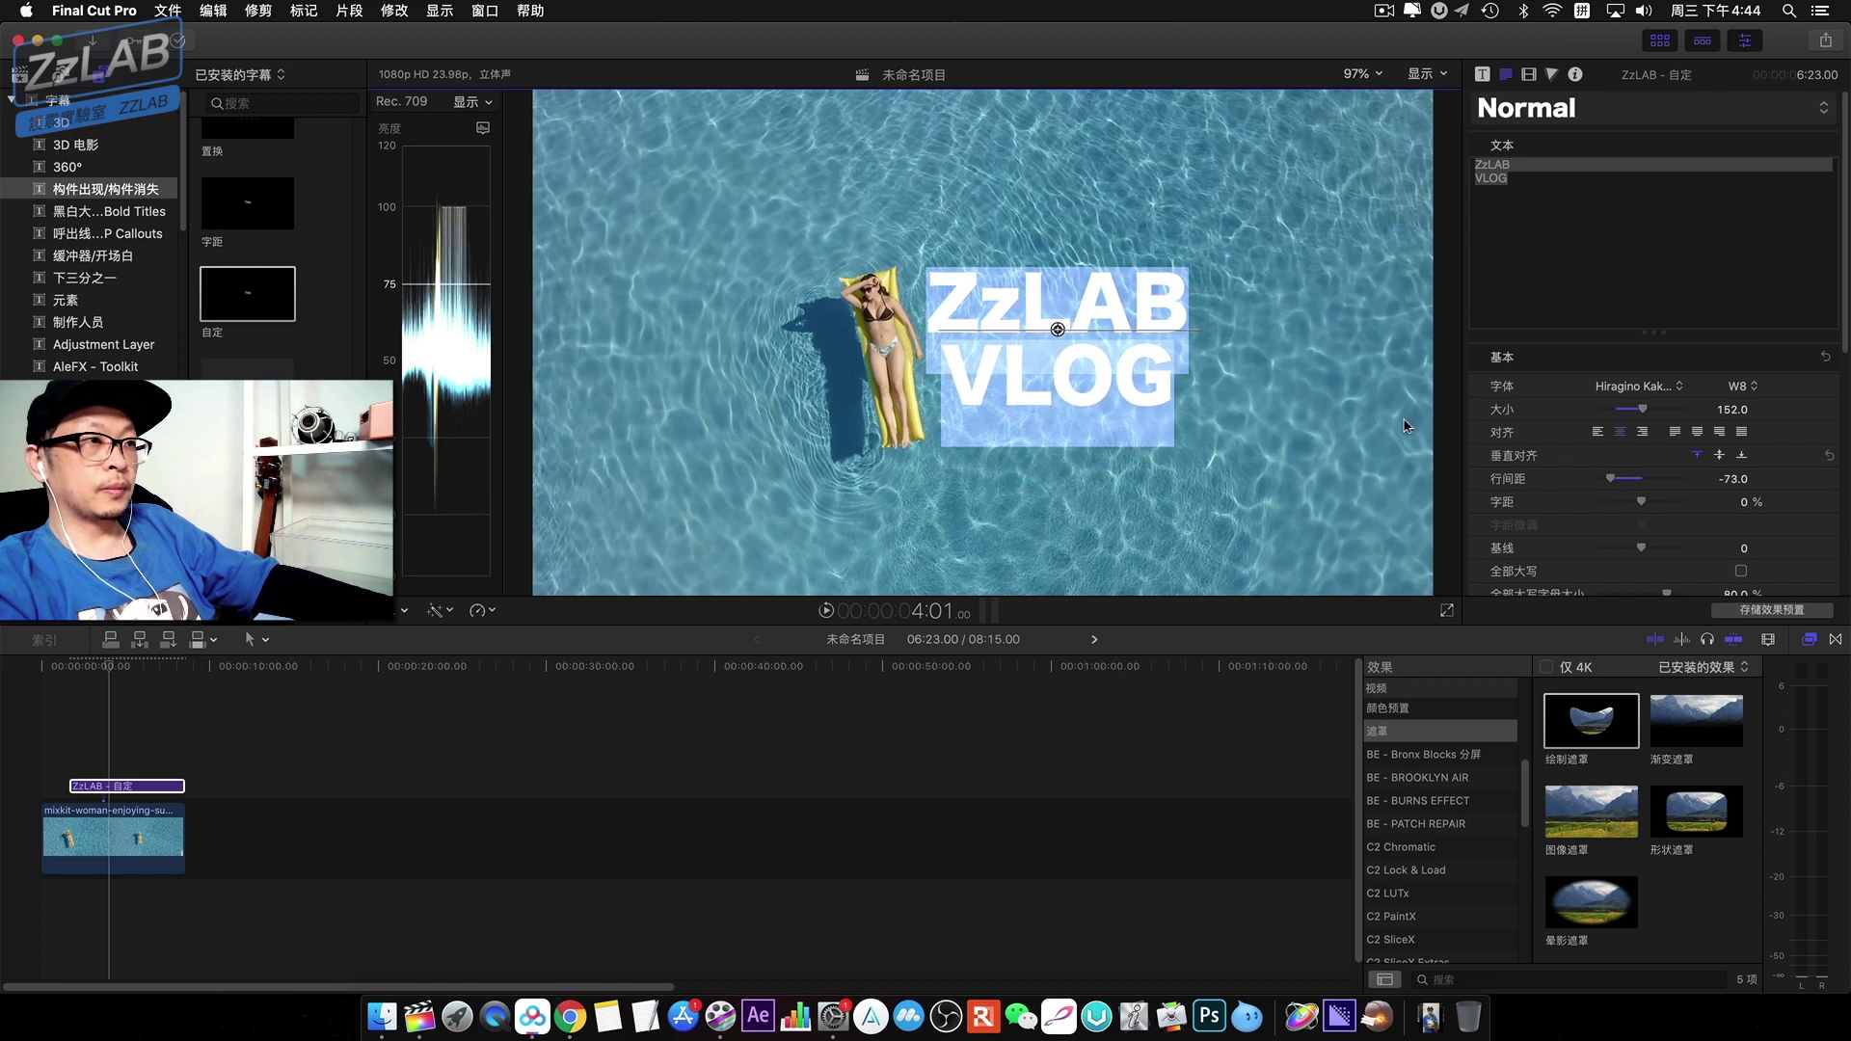
drag(1059, 331, 1059, 342)
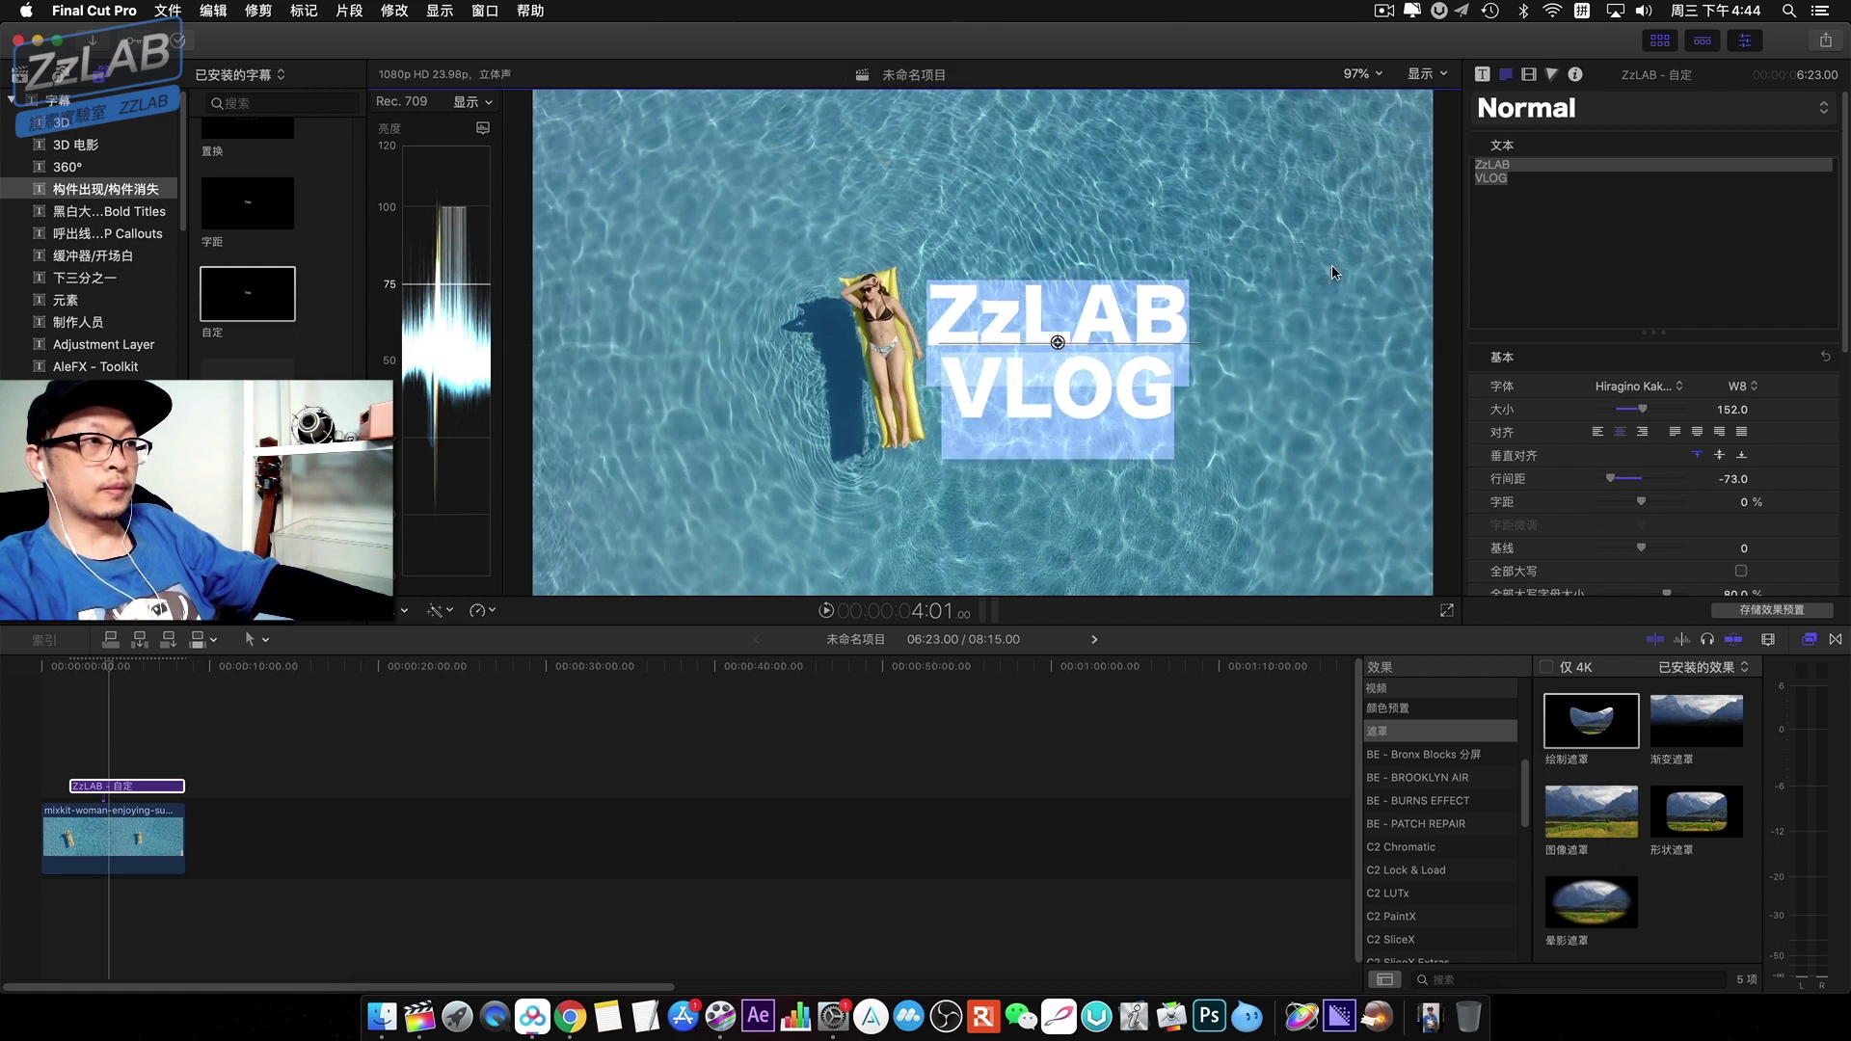
- Enlarge just the word VLOG to size 172 and play back the titled footage
click(1543, 174)
drag(1542, 174, 1472, 178)
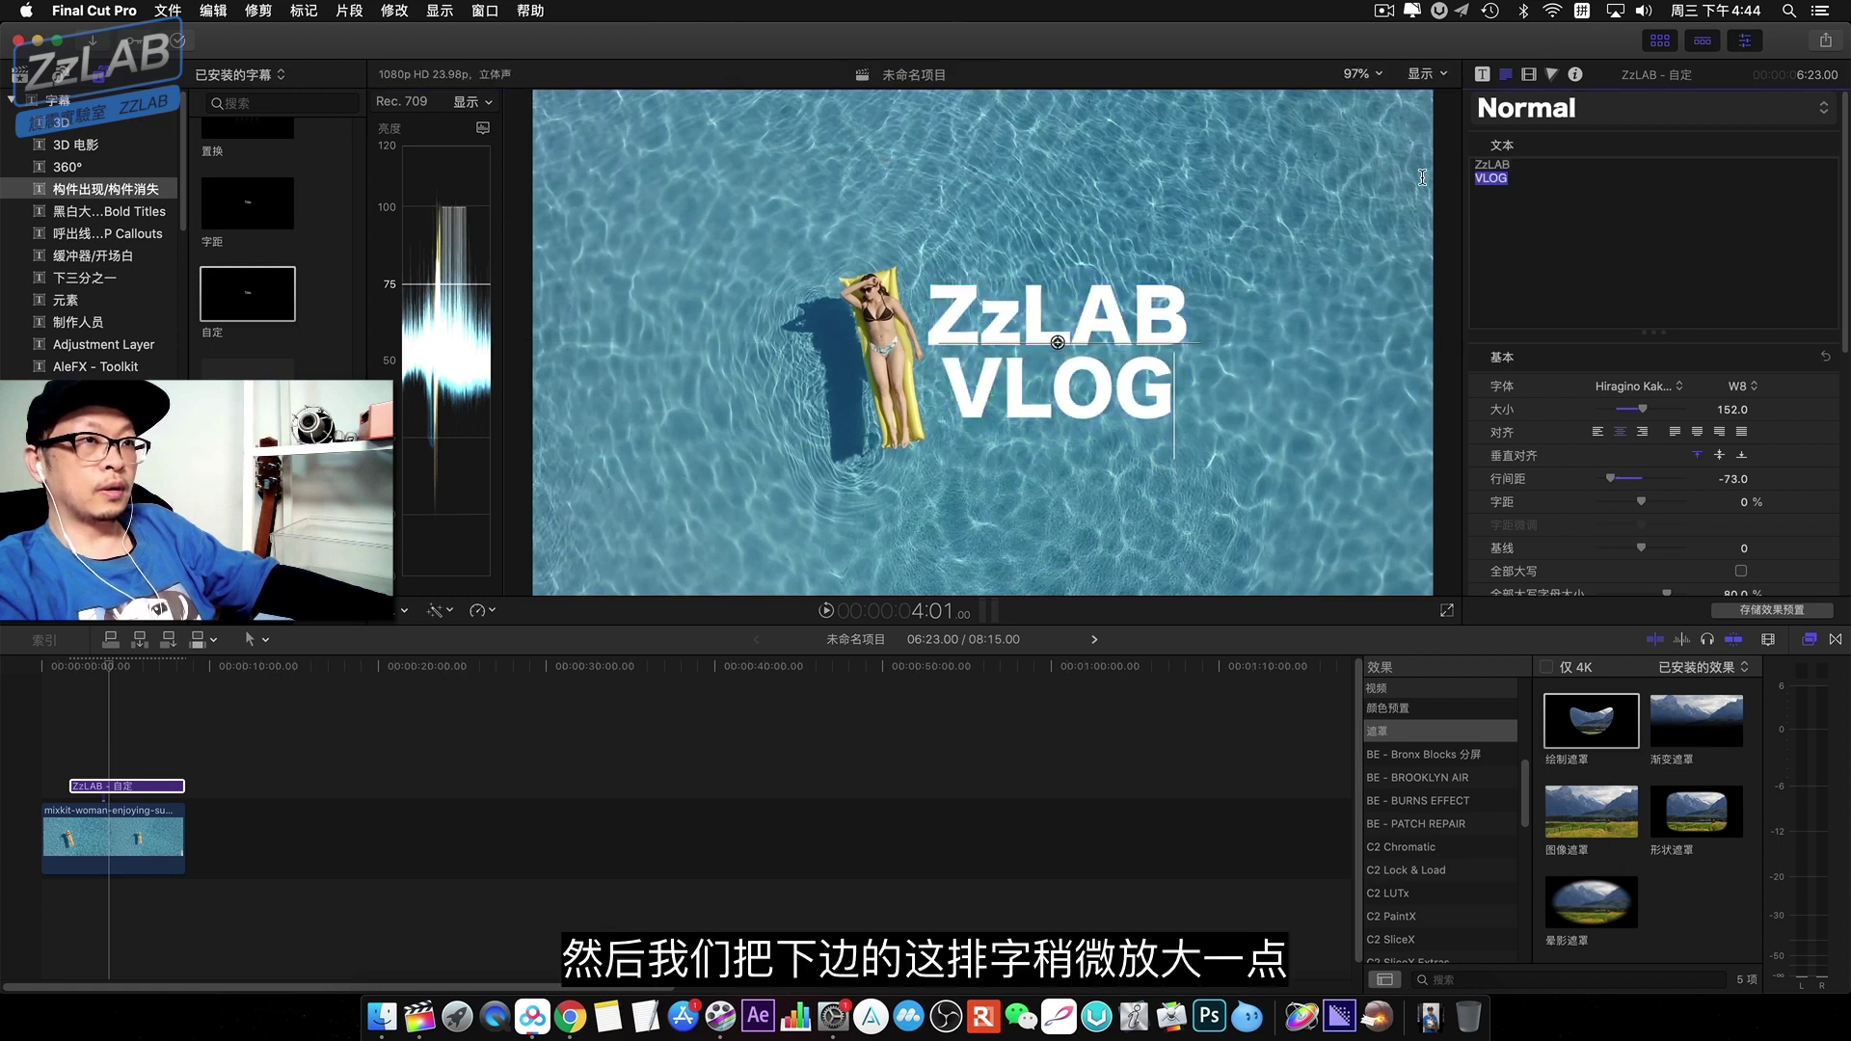
drag(1639, 410, 1649, 410)
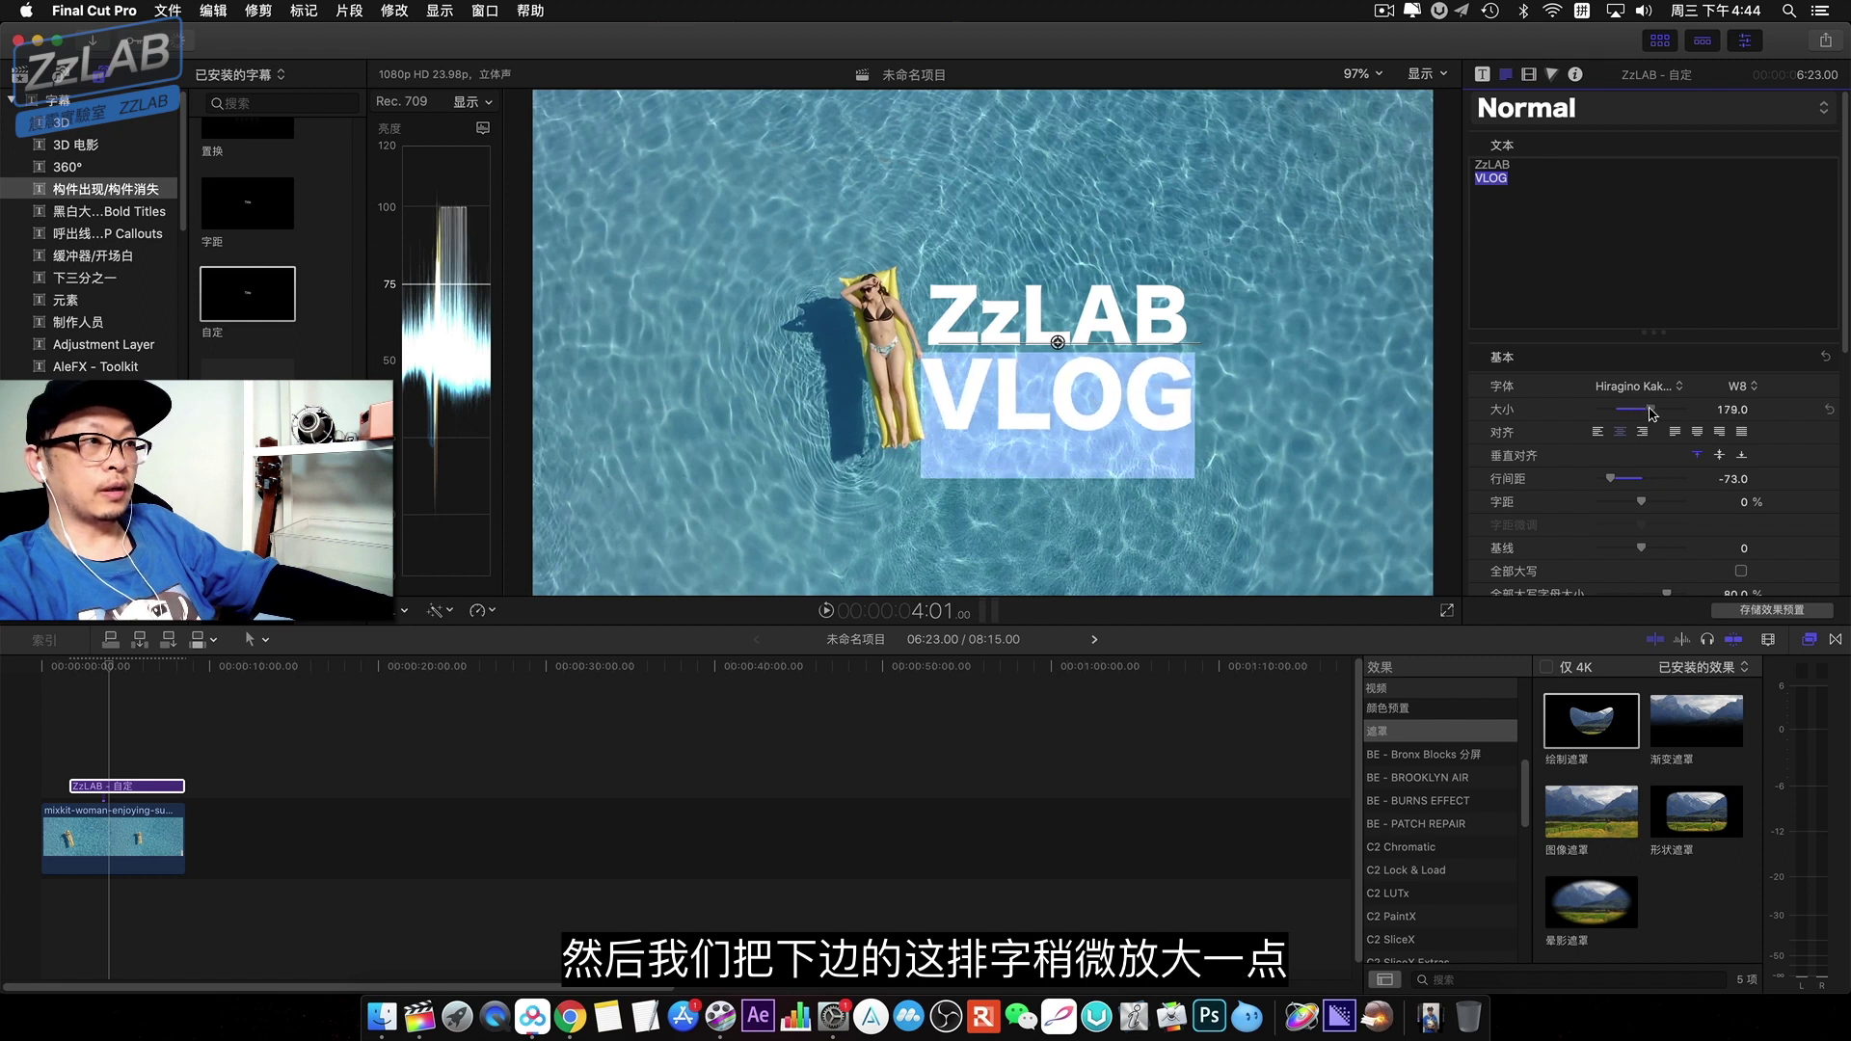
drag(1651, 413, 1649, 414)
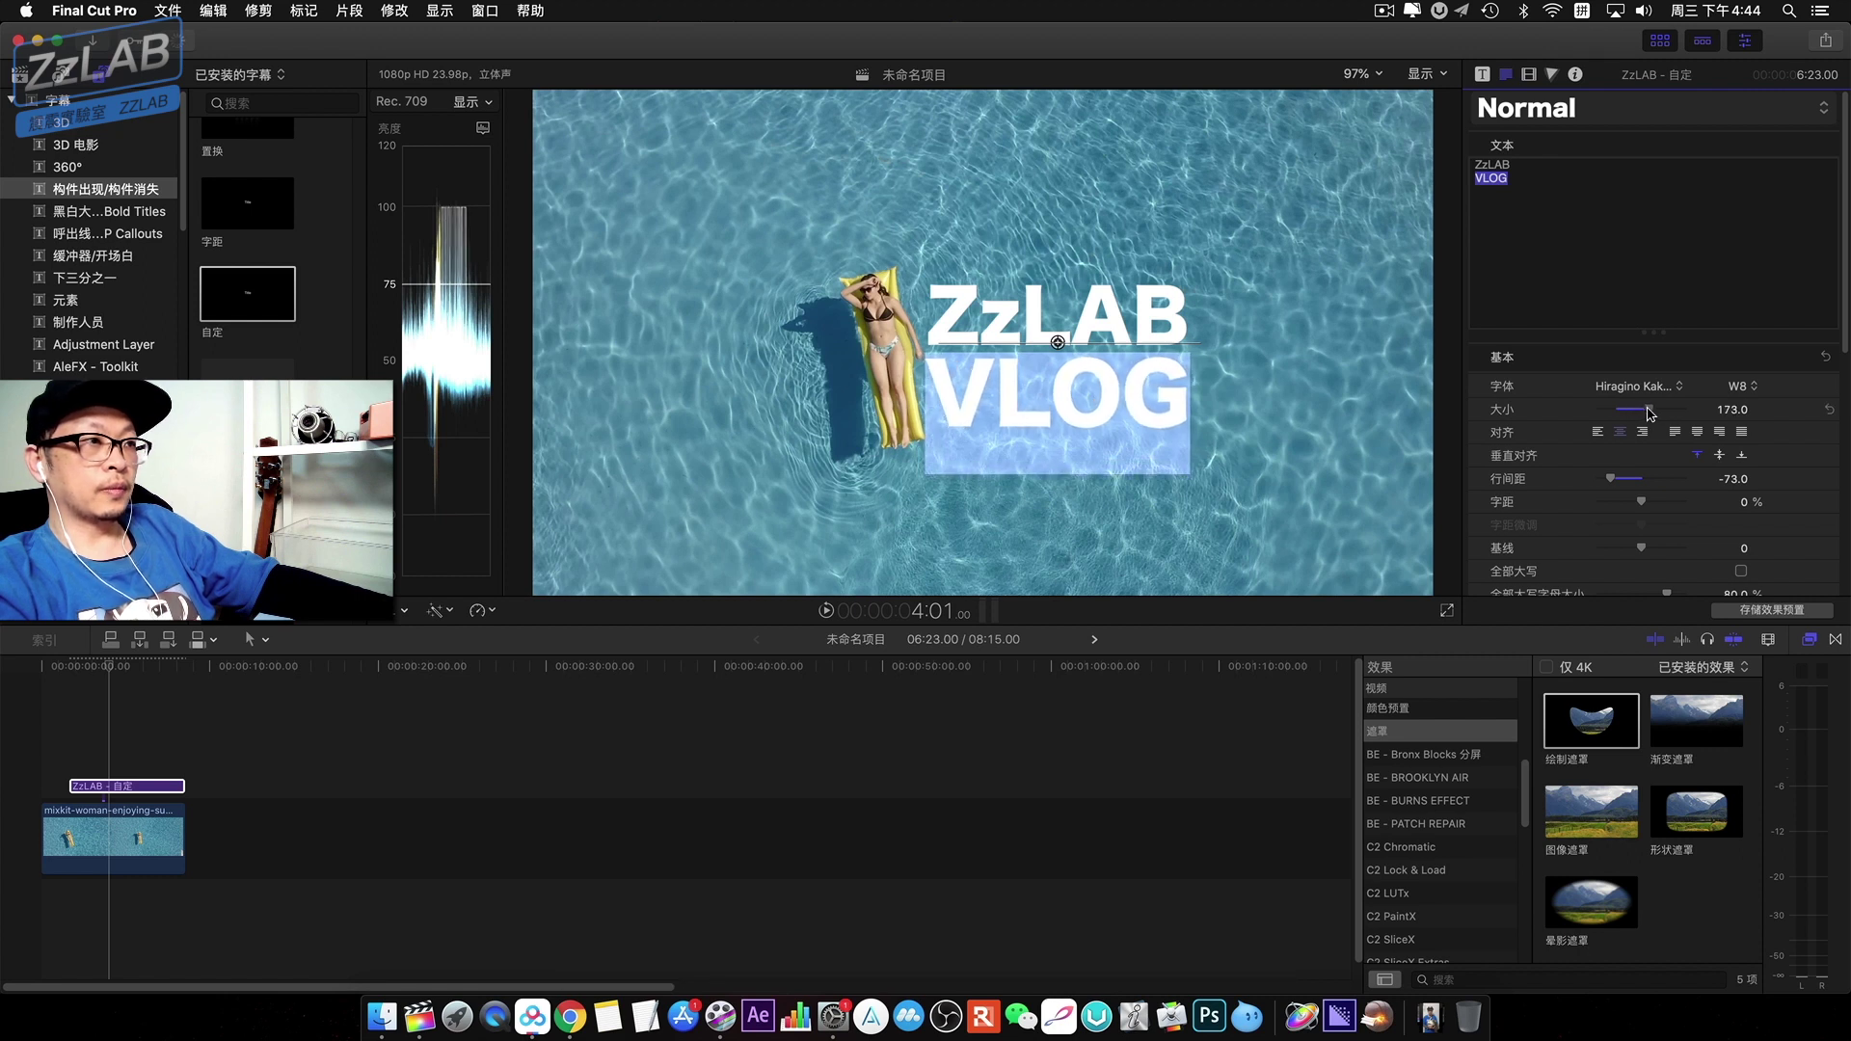
click(1615, 255)
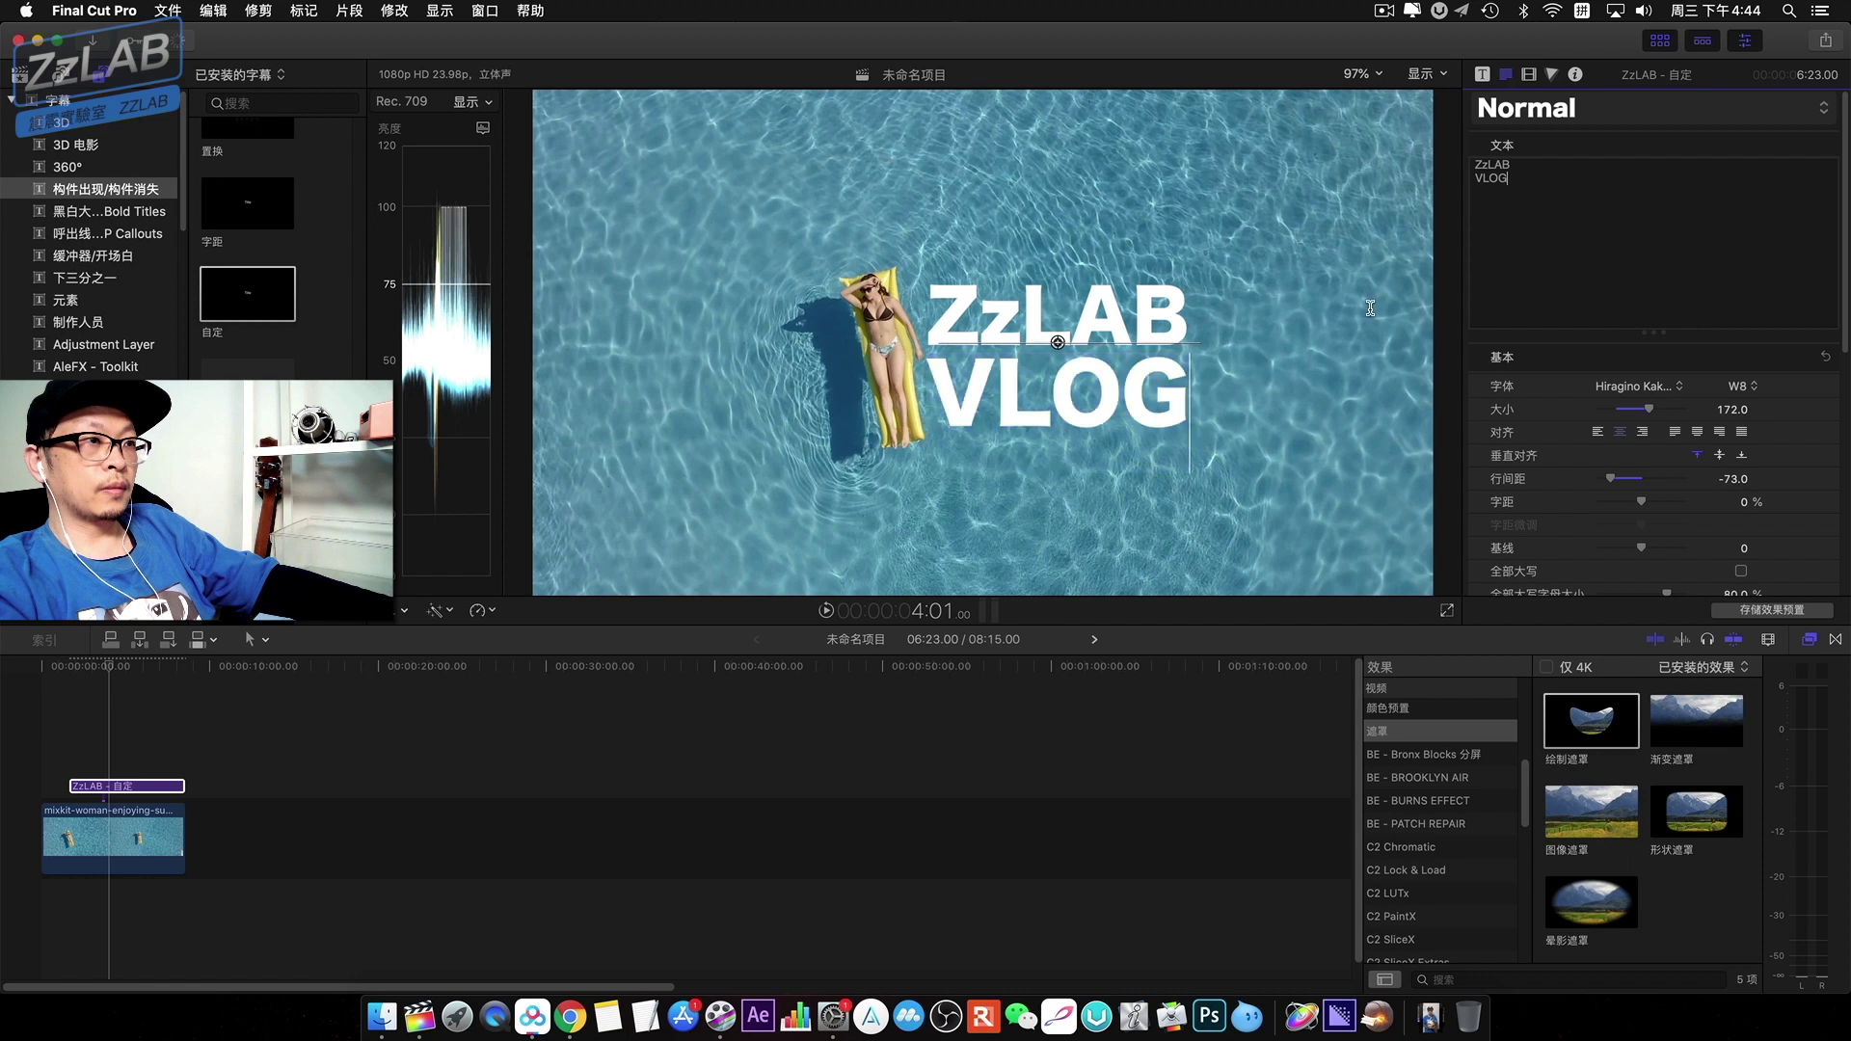
click(50, 706)
key(space)
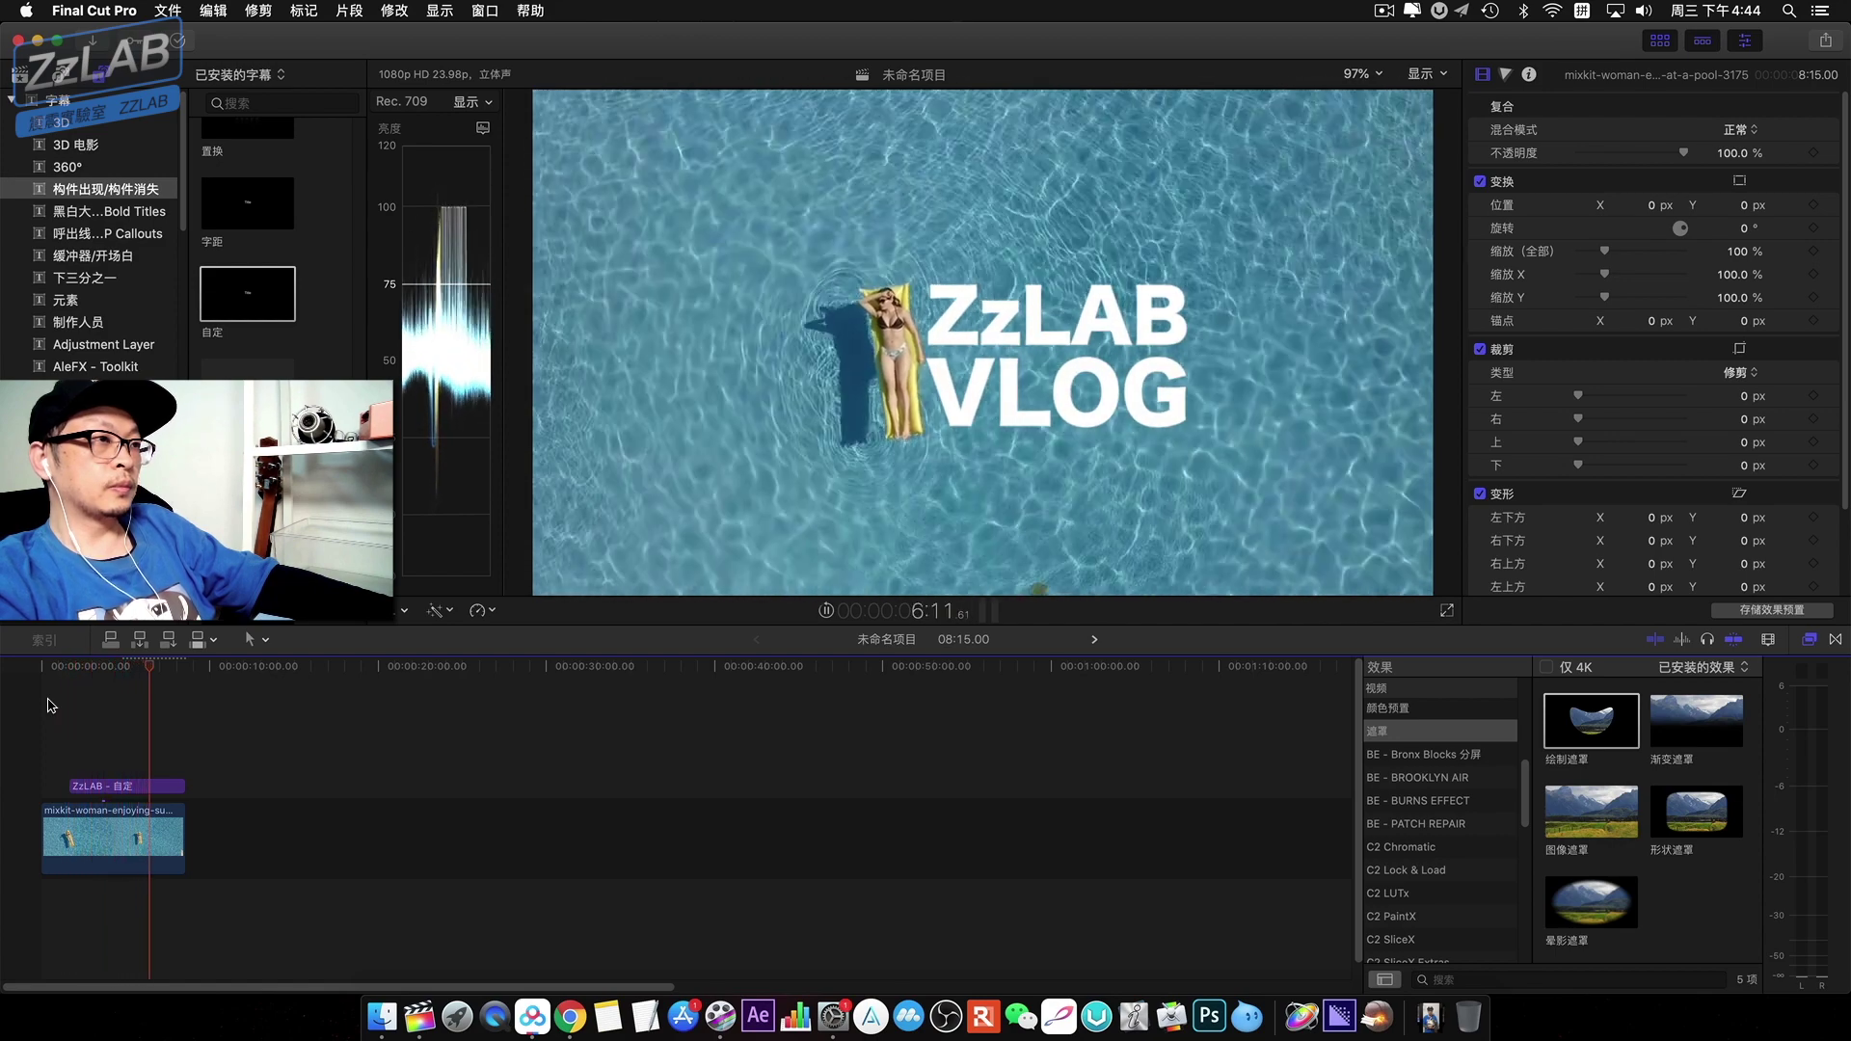
click(1000, 376)
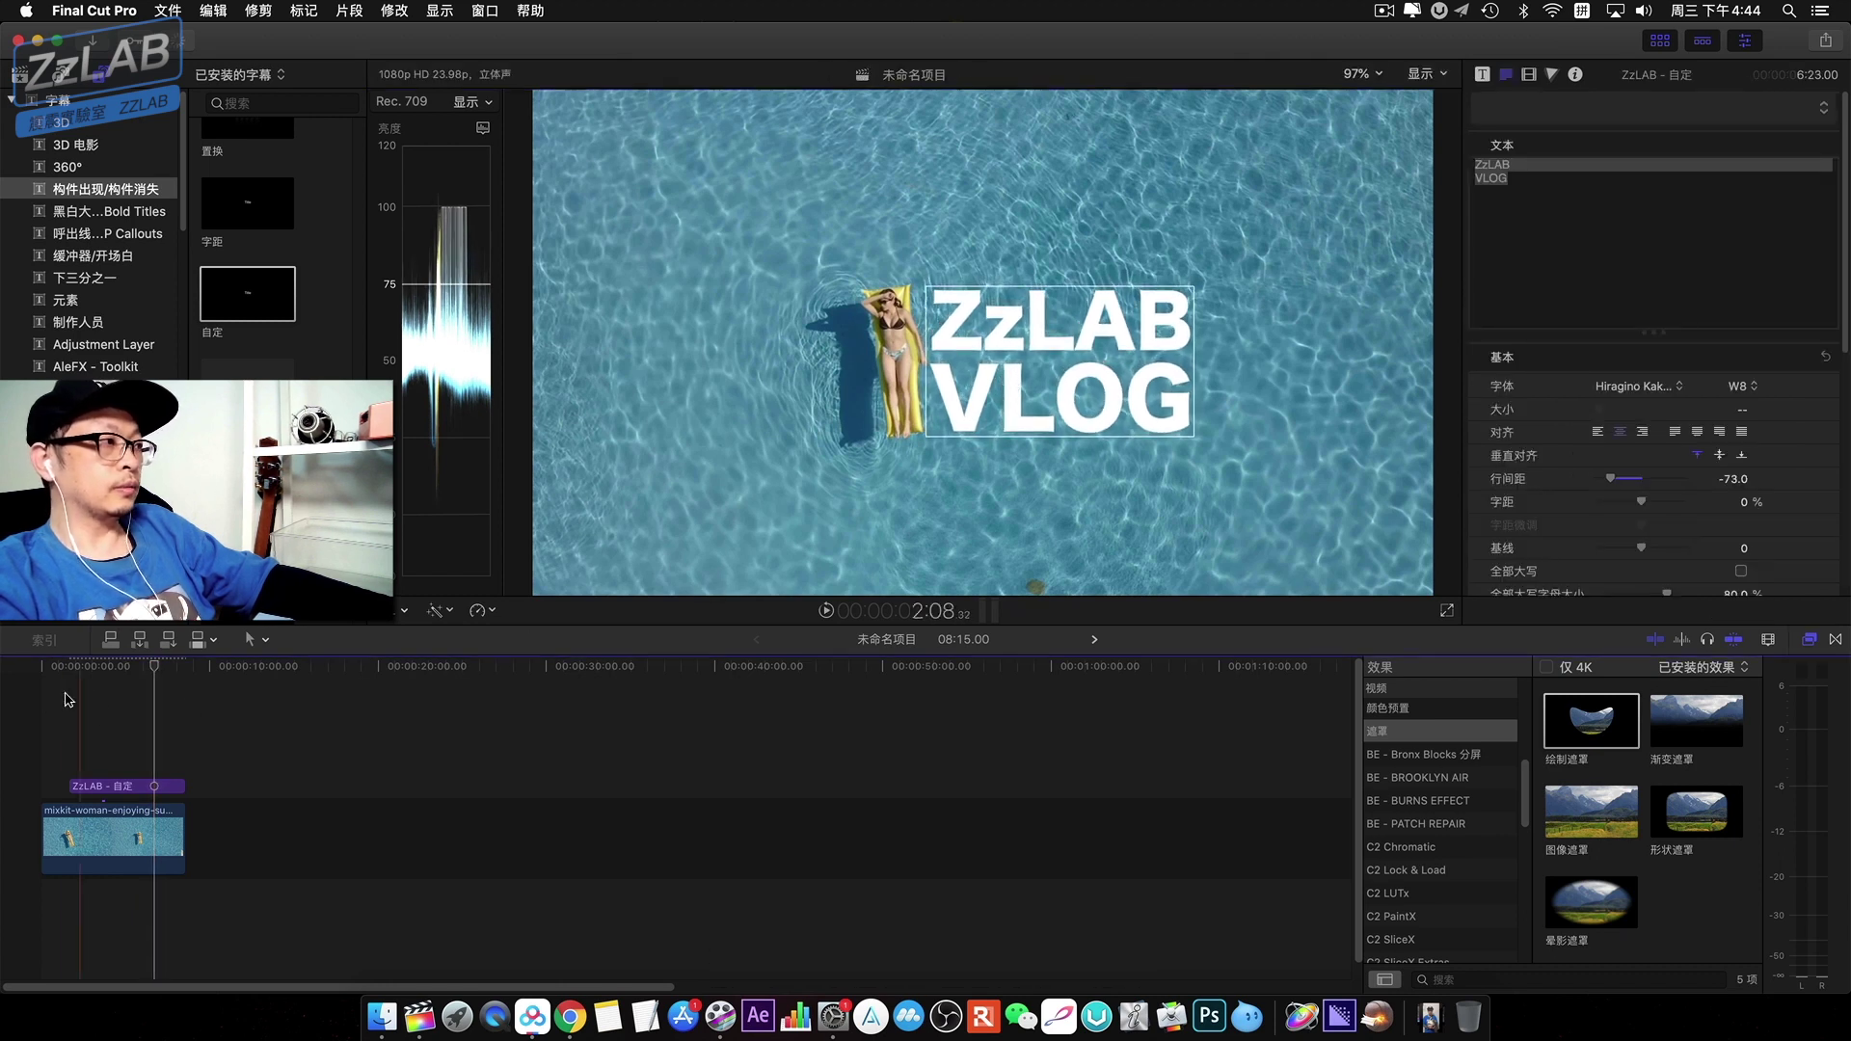
click(35, 724)
key(space)
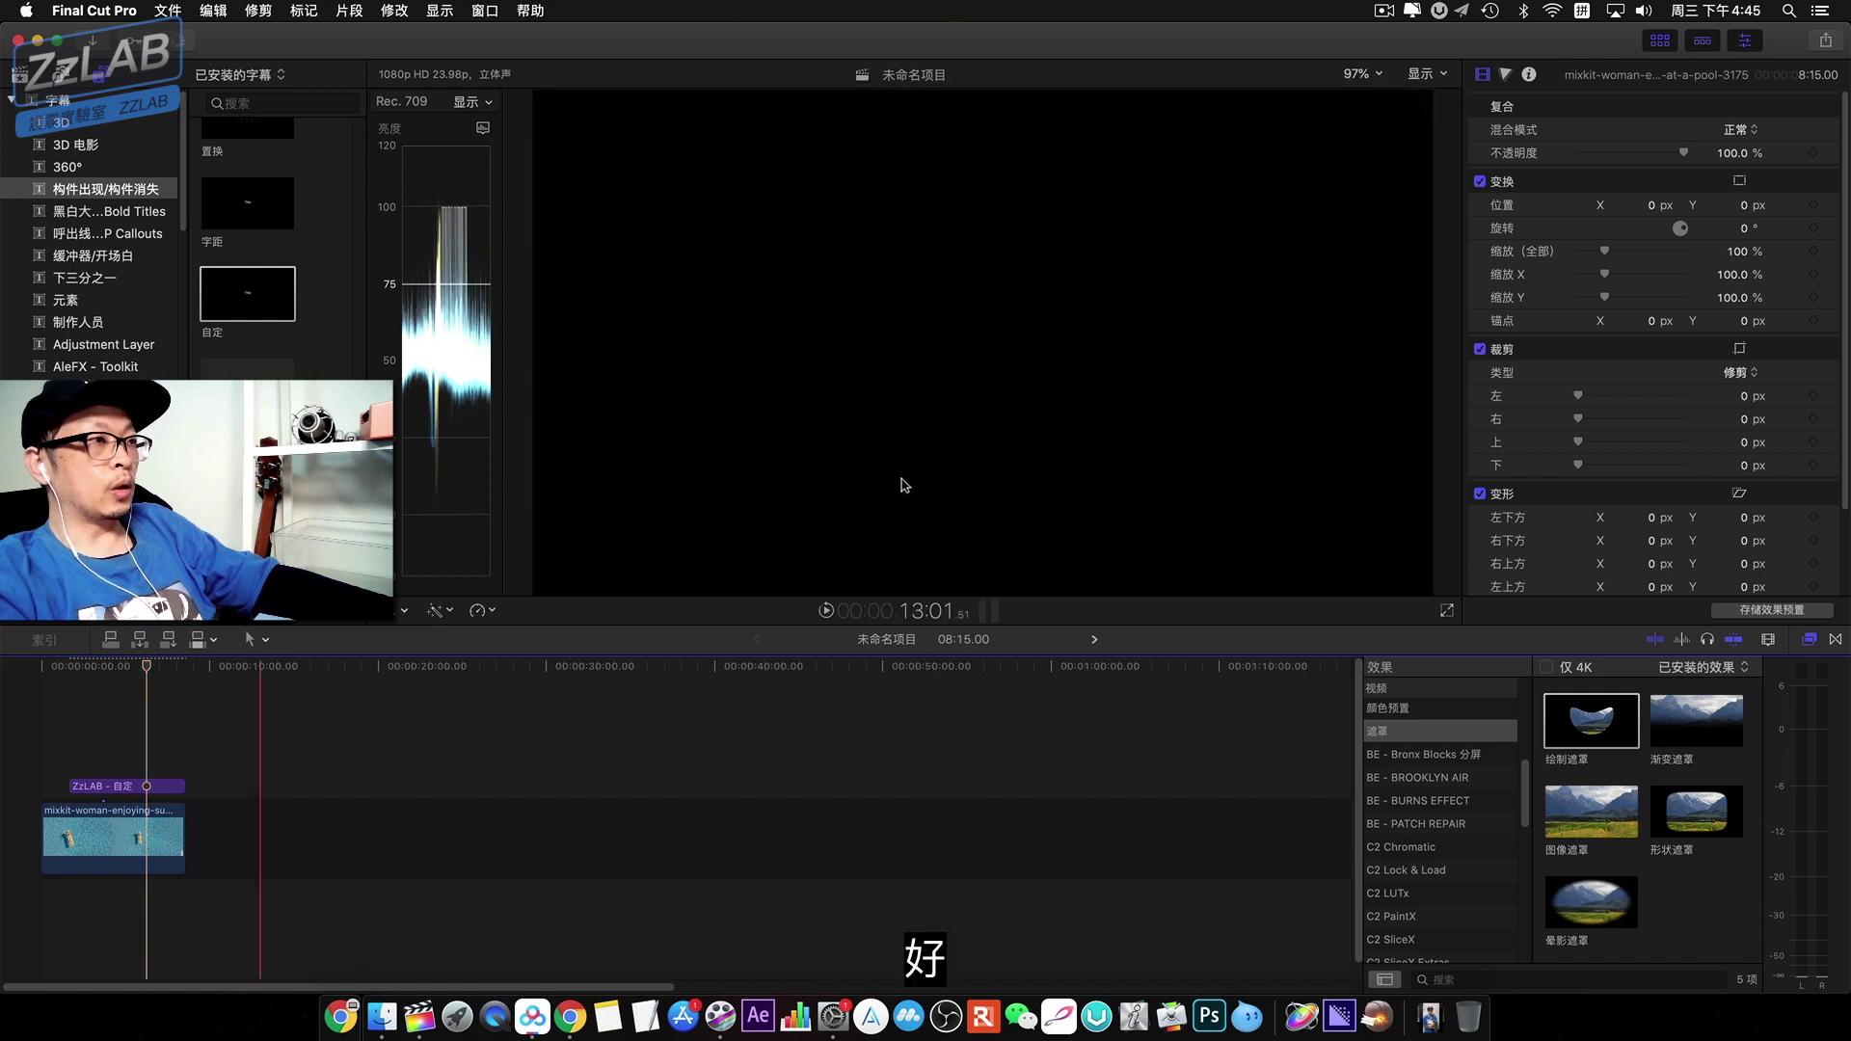
click(128, 745)
click(118, 788)
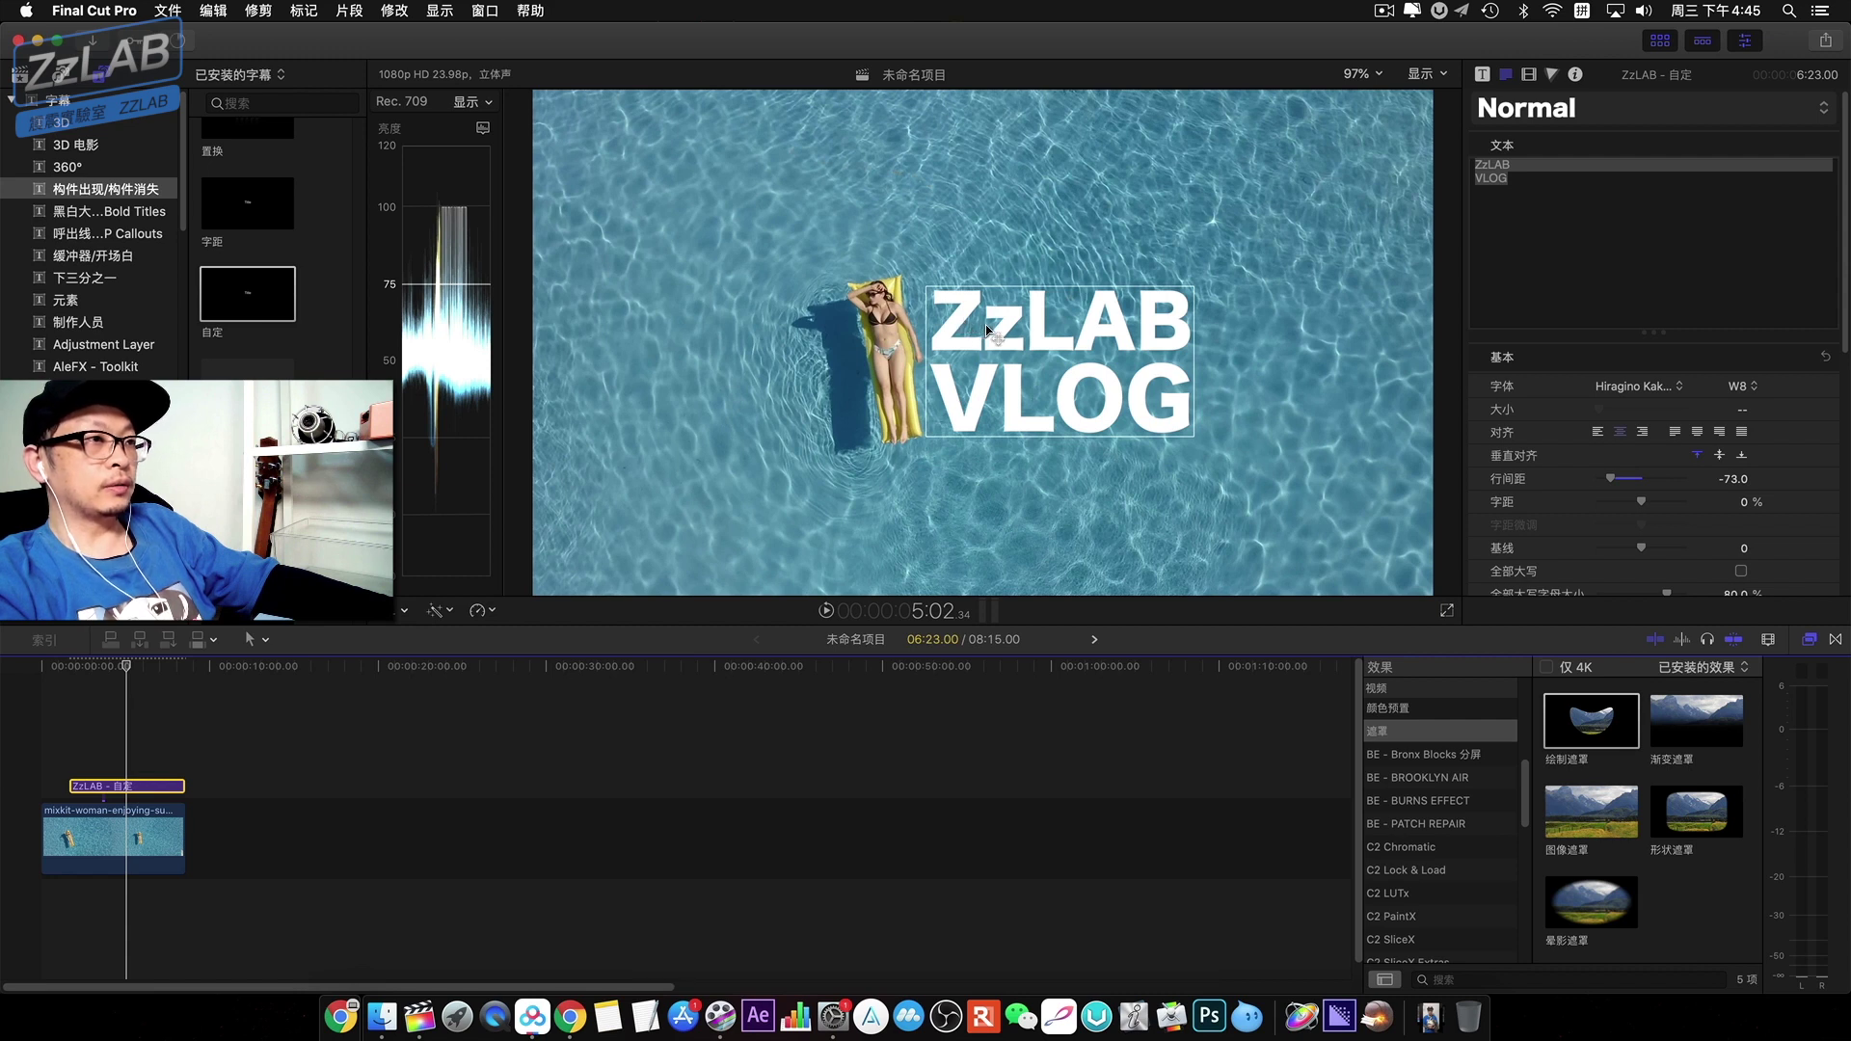
right_click(129, 791)
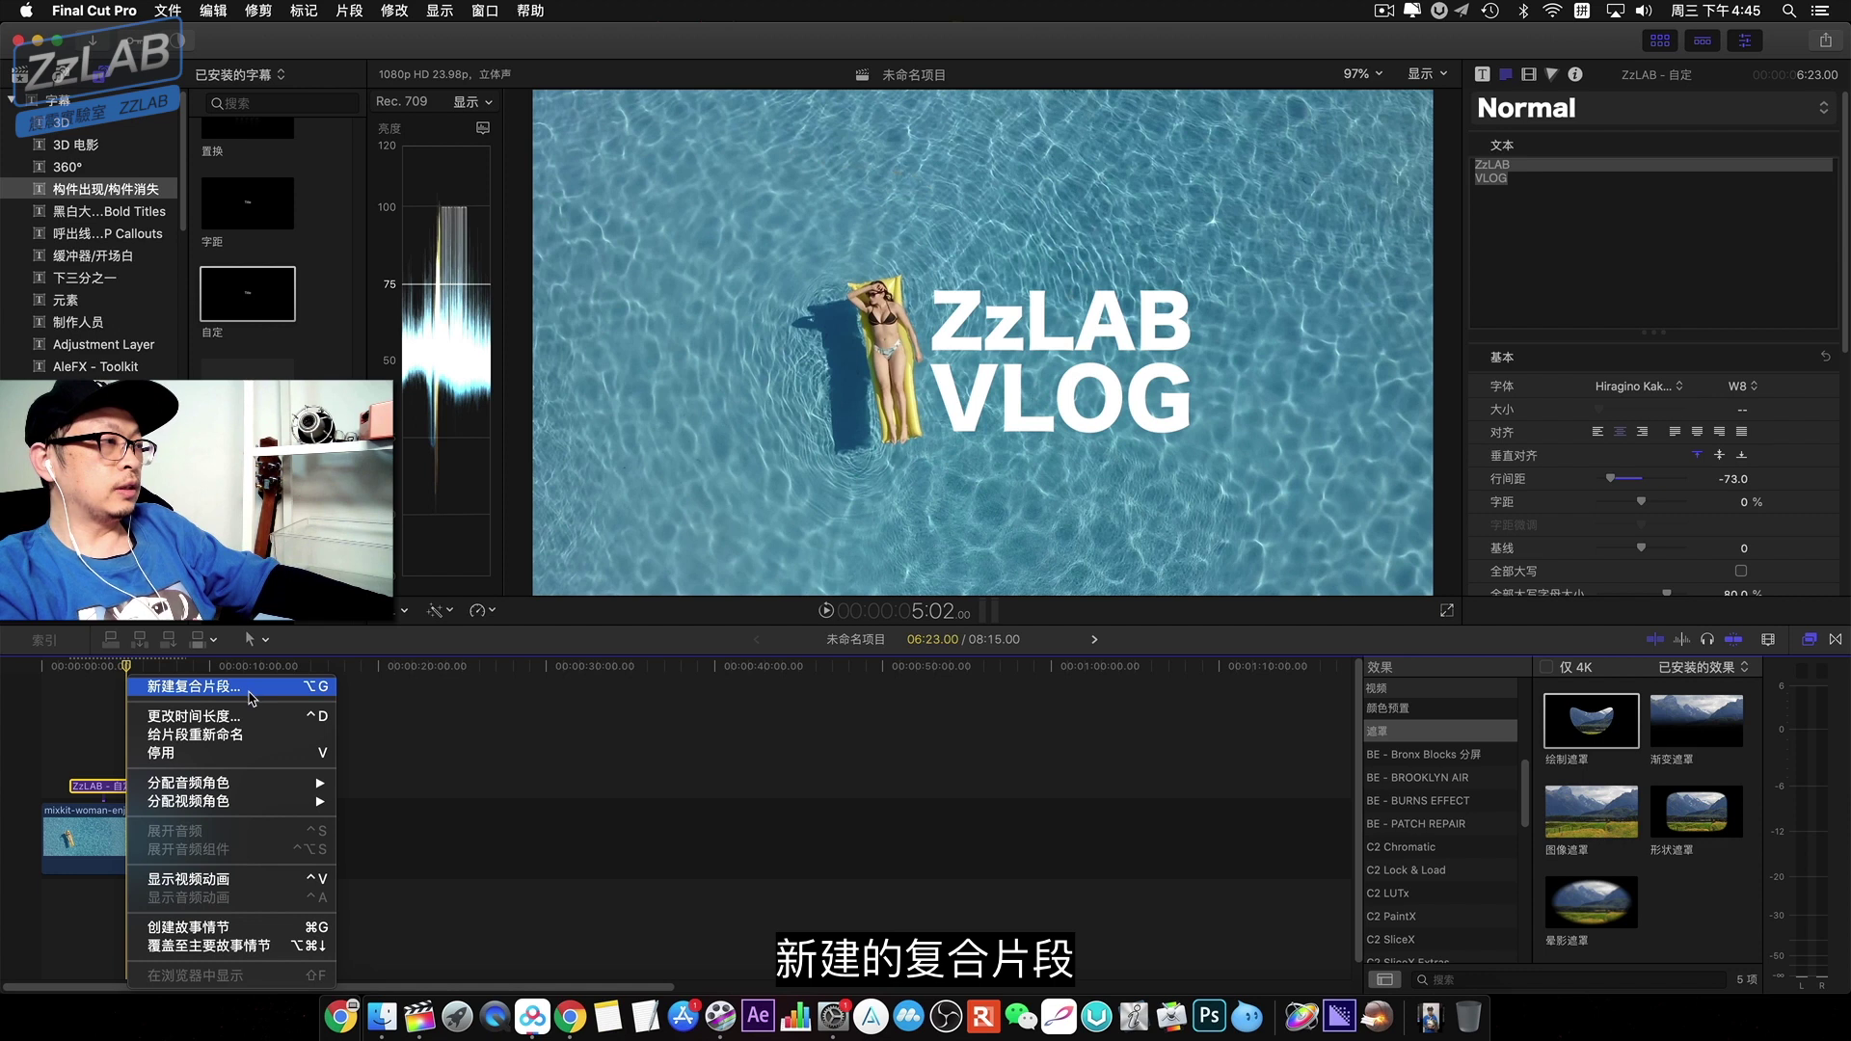
- Turn the title into a compound clip and apply the 绘制遮罩 Draw Mask effect to it
click(251, 689)
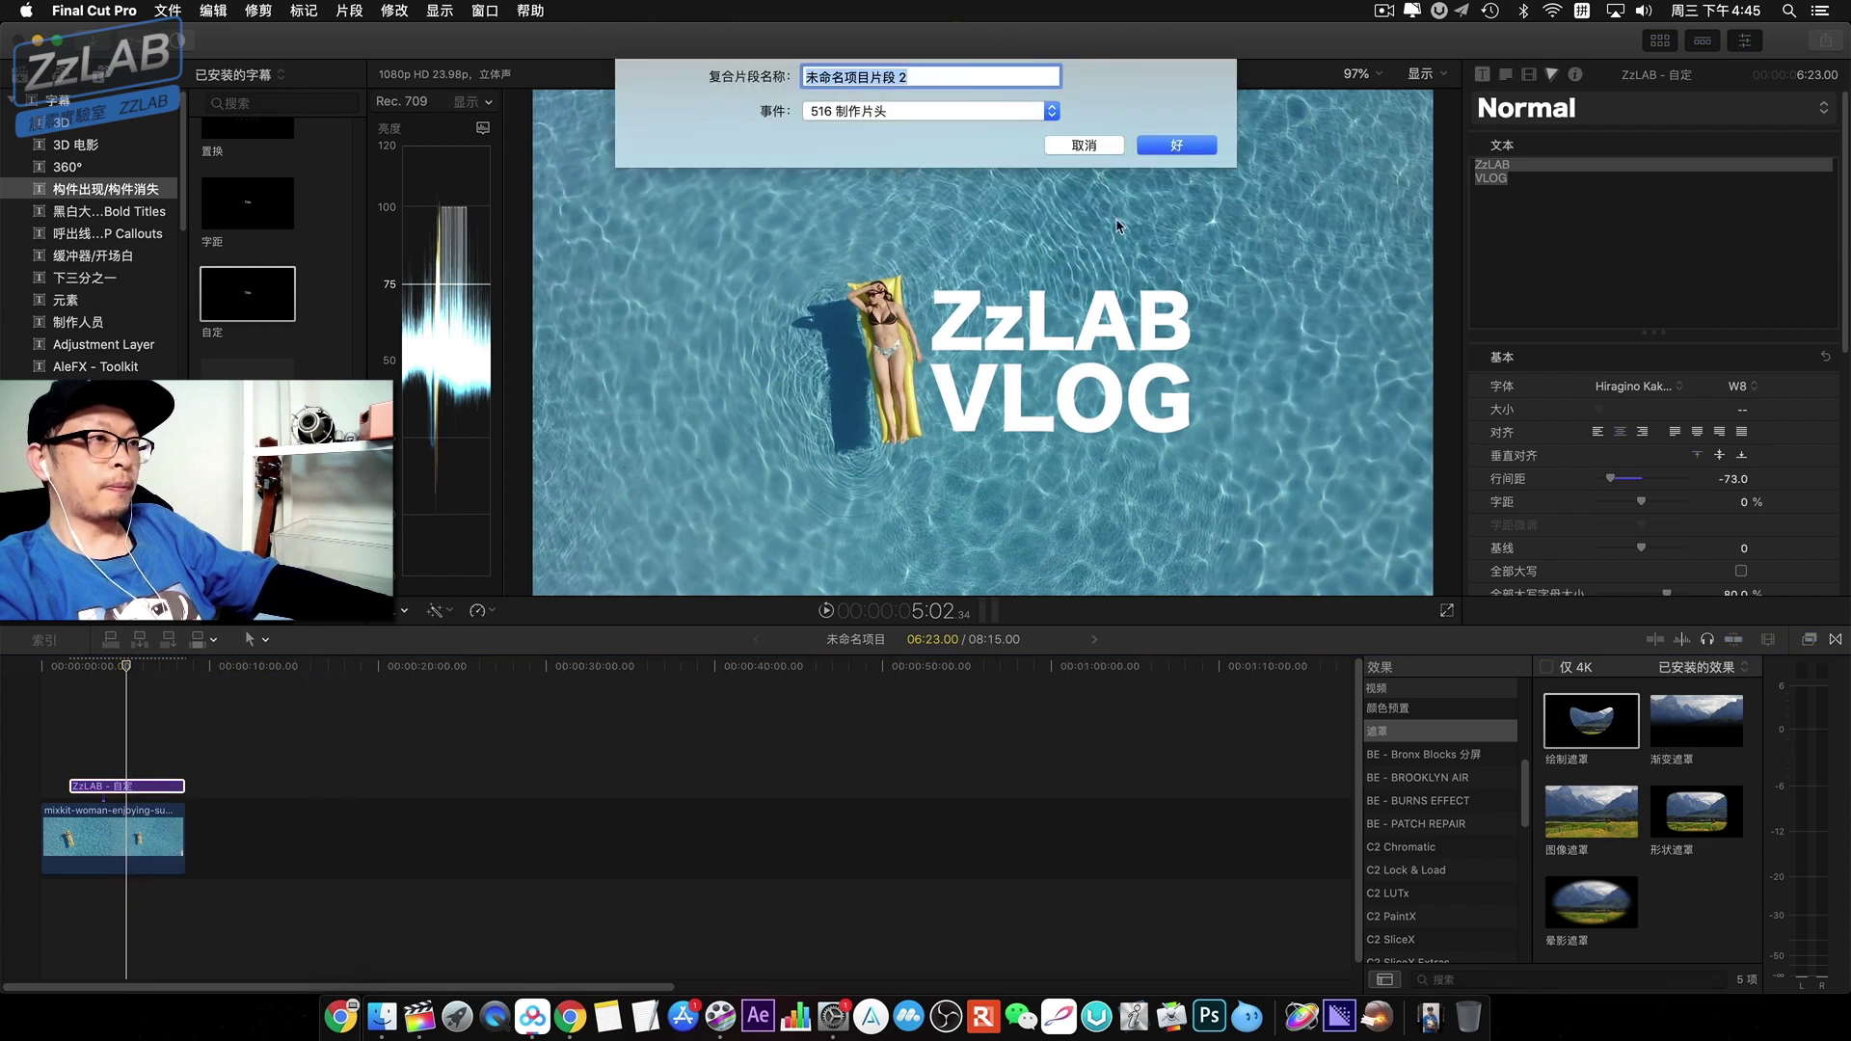
click(1173, 147)
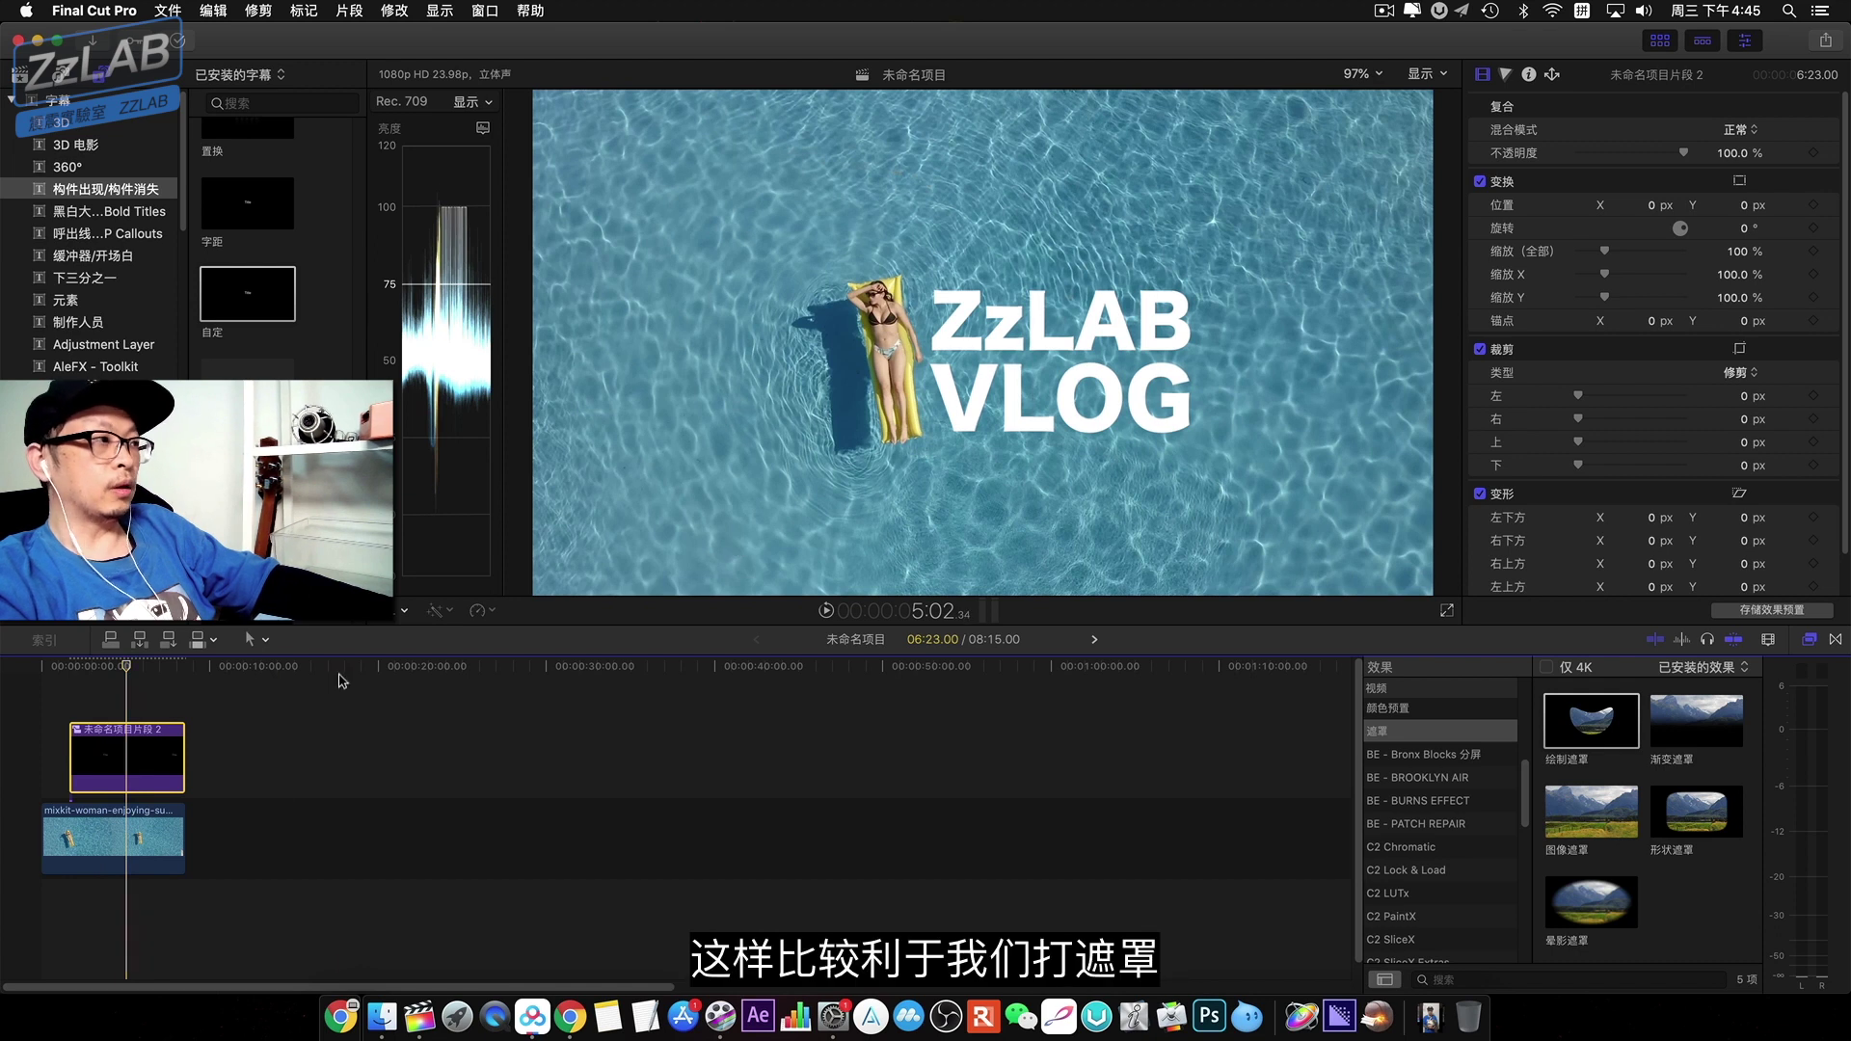
click(130, 666)
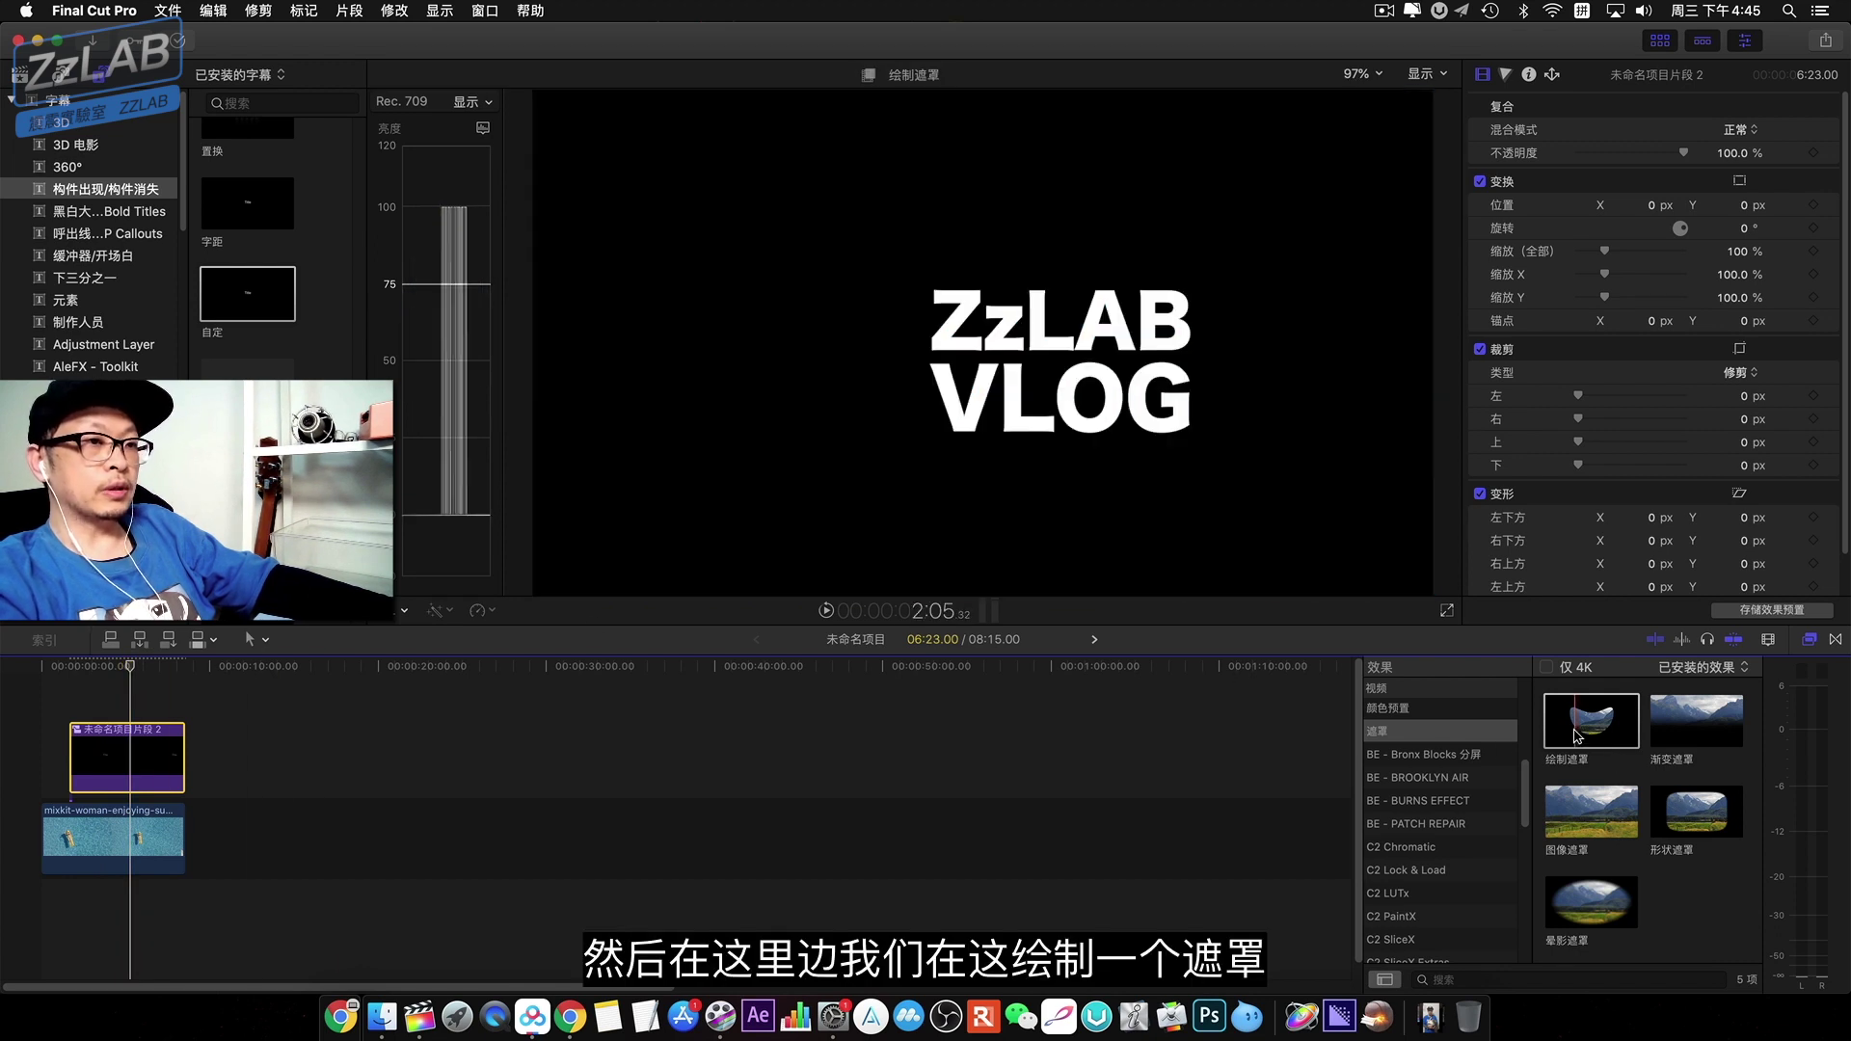
click(1599, 717)
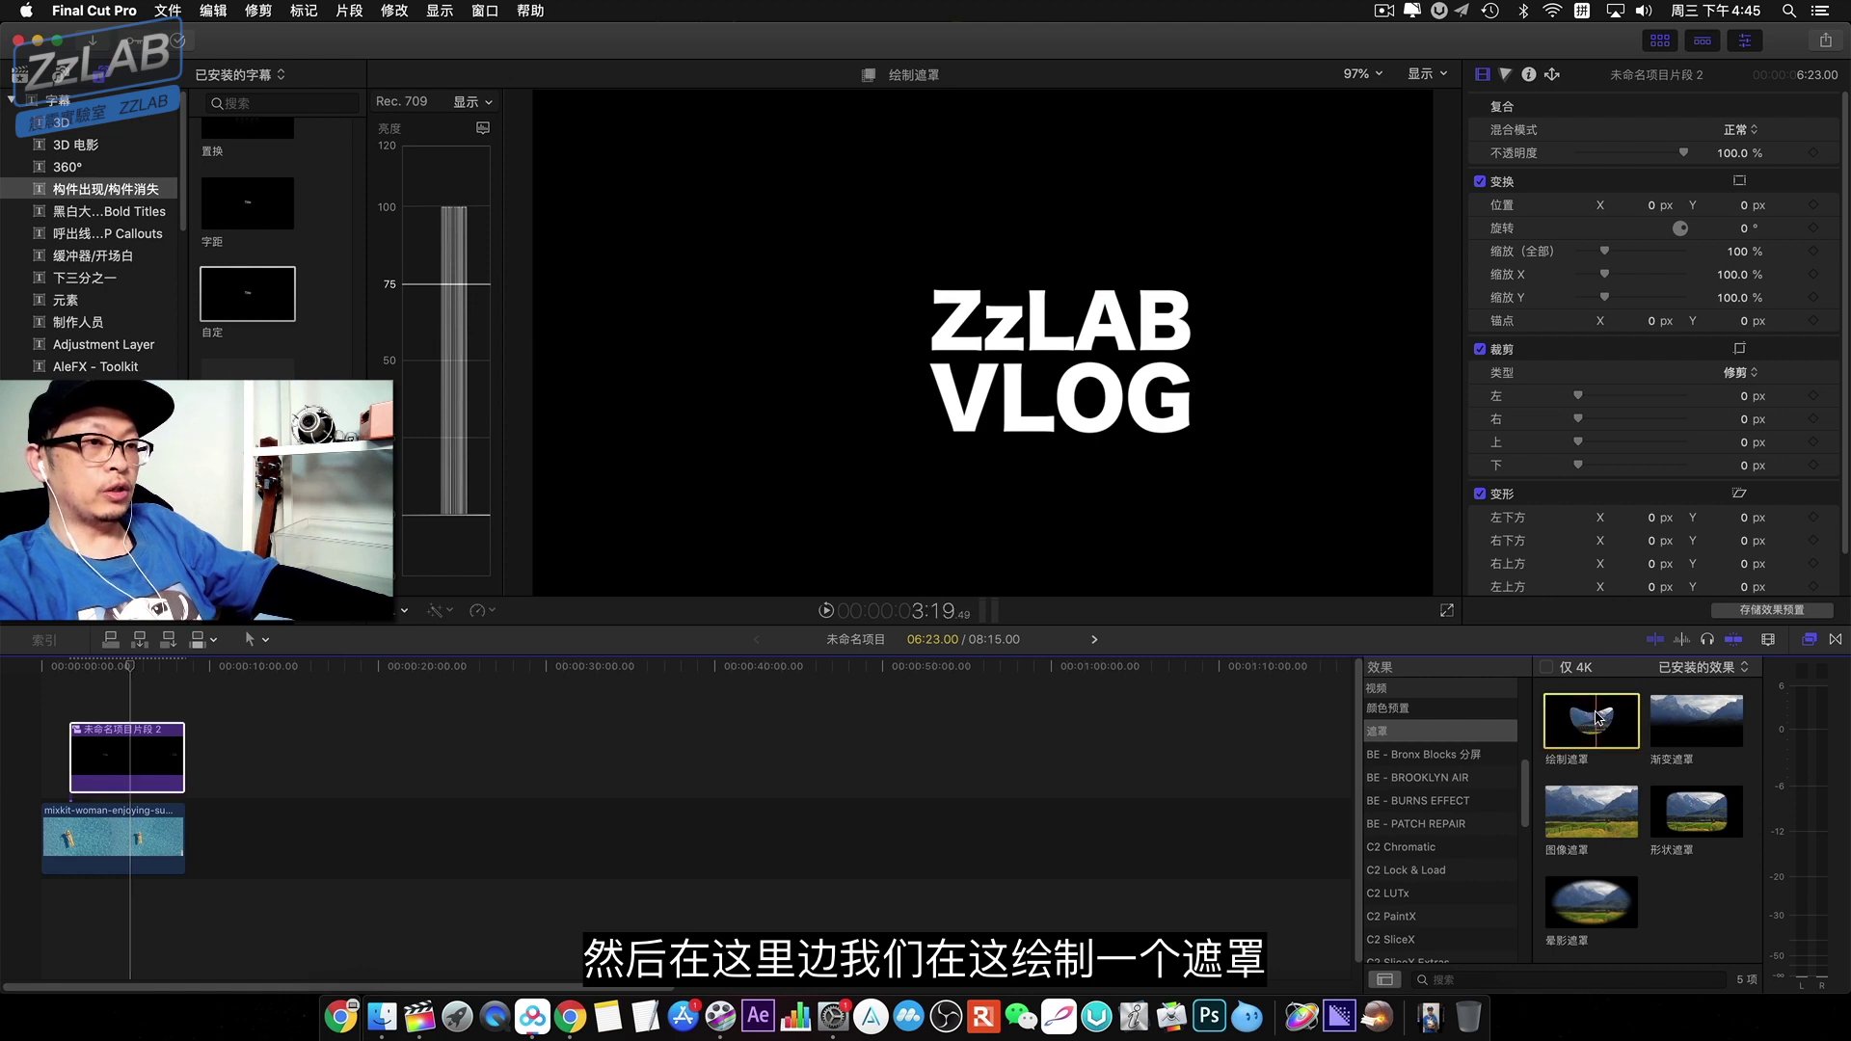
drag(1602, 717, 102, 747)
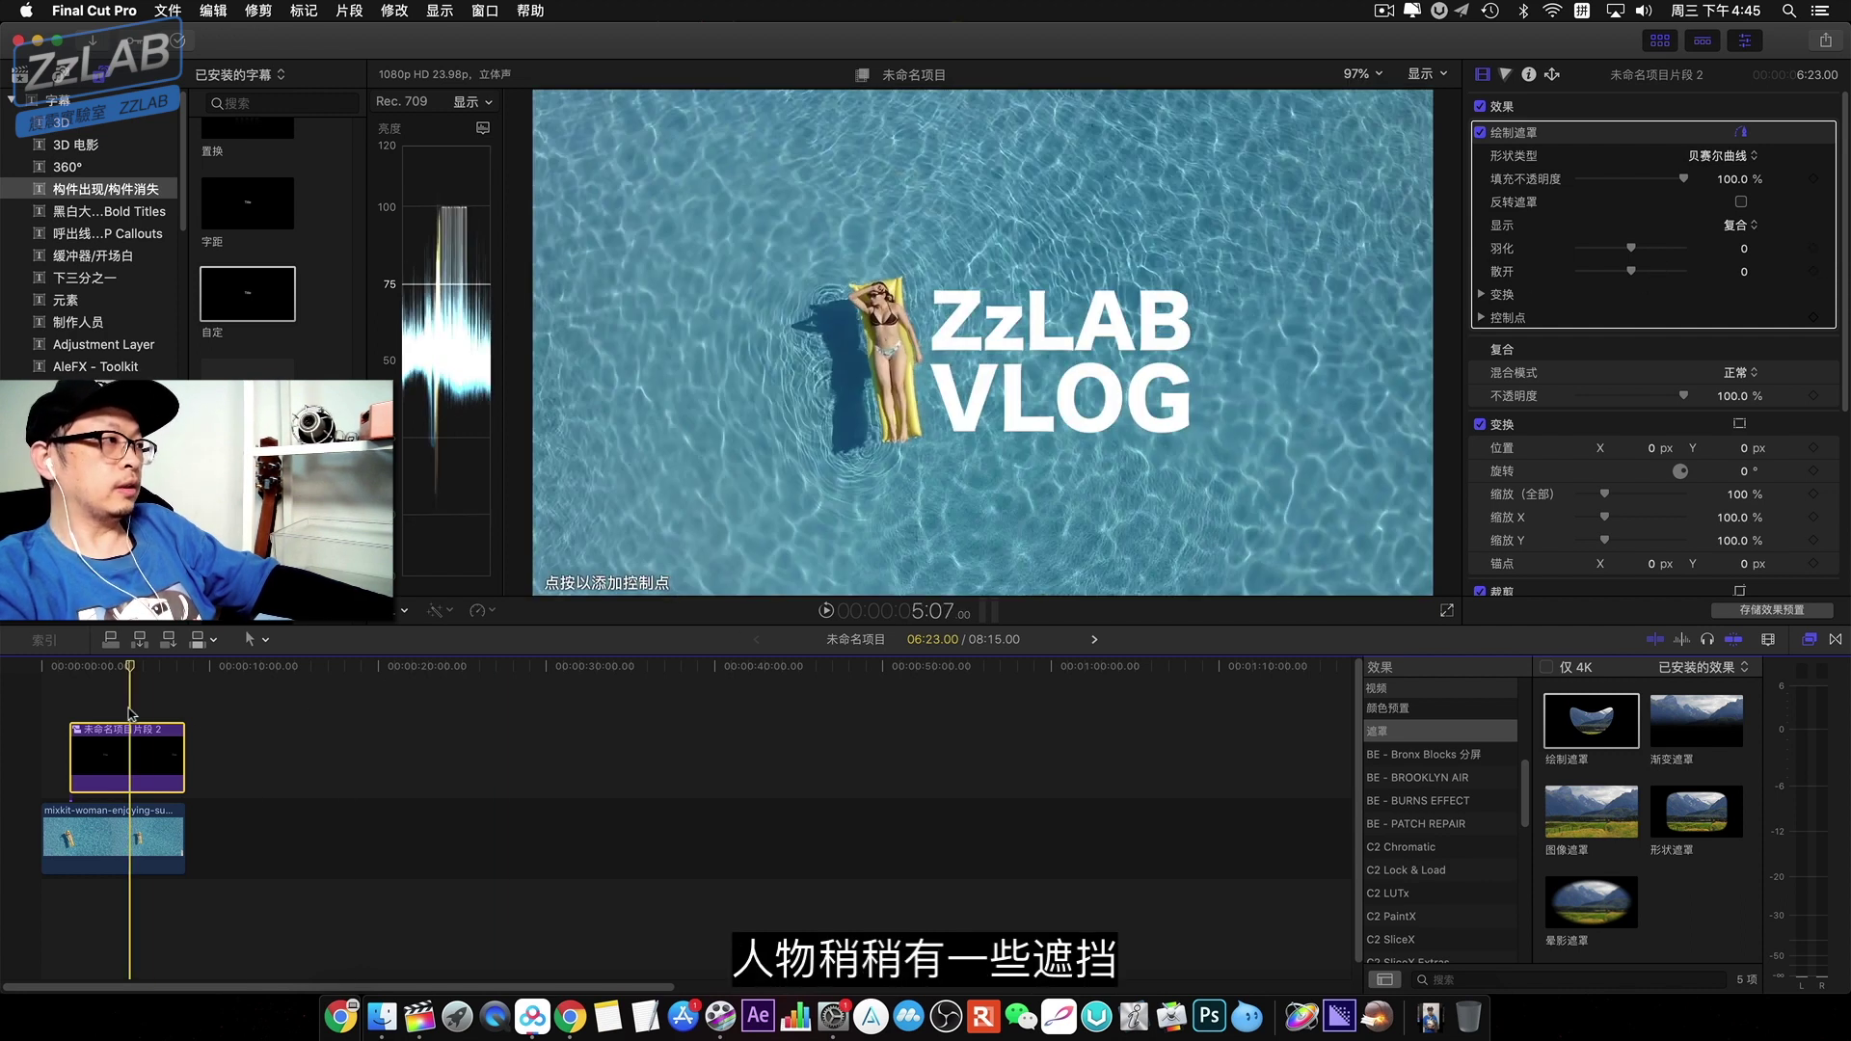
- Shift the title left to about X -134.2 px and play the project to check placement
click(82, 710)
click(92, 757)
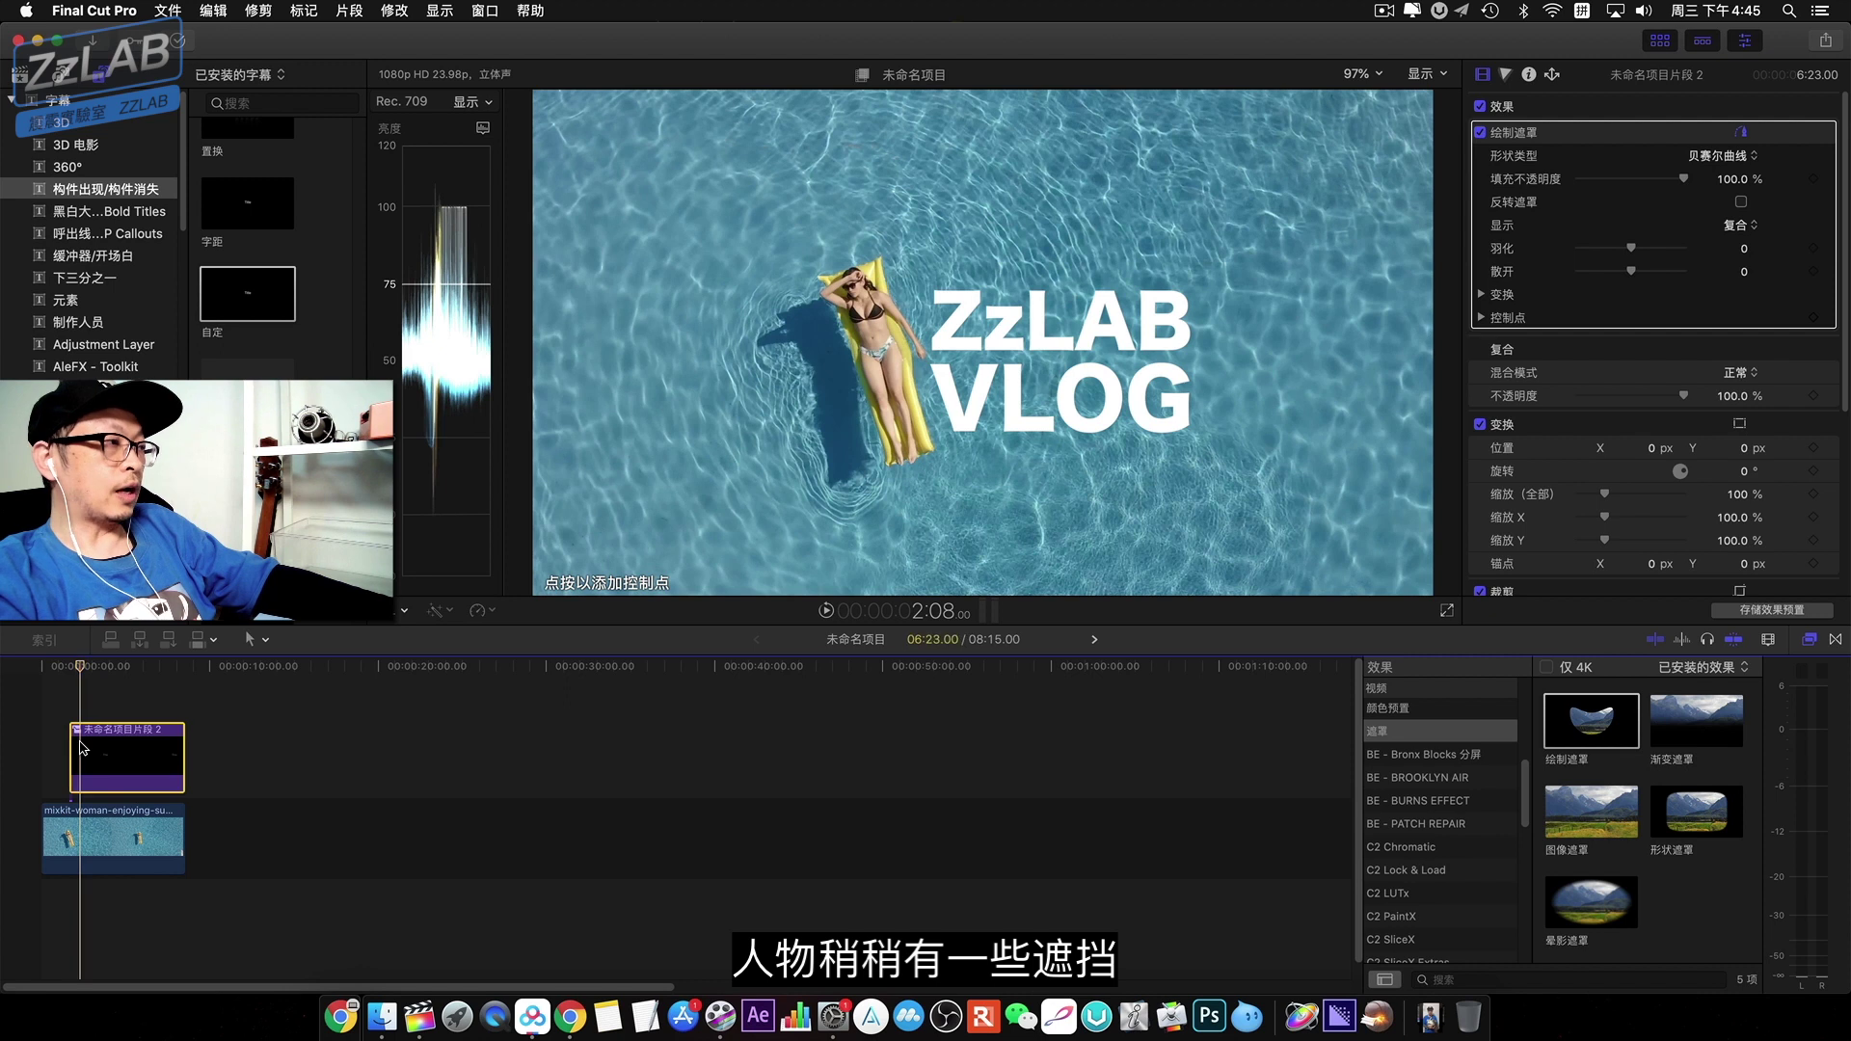
scroll(1683, 450, down, 2)
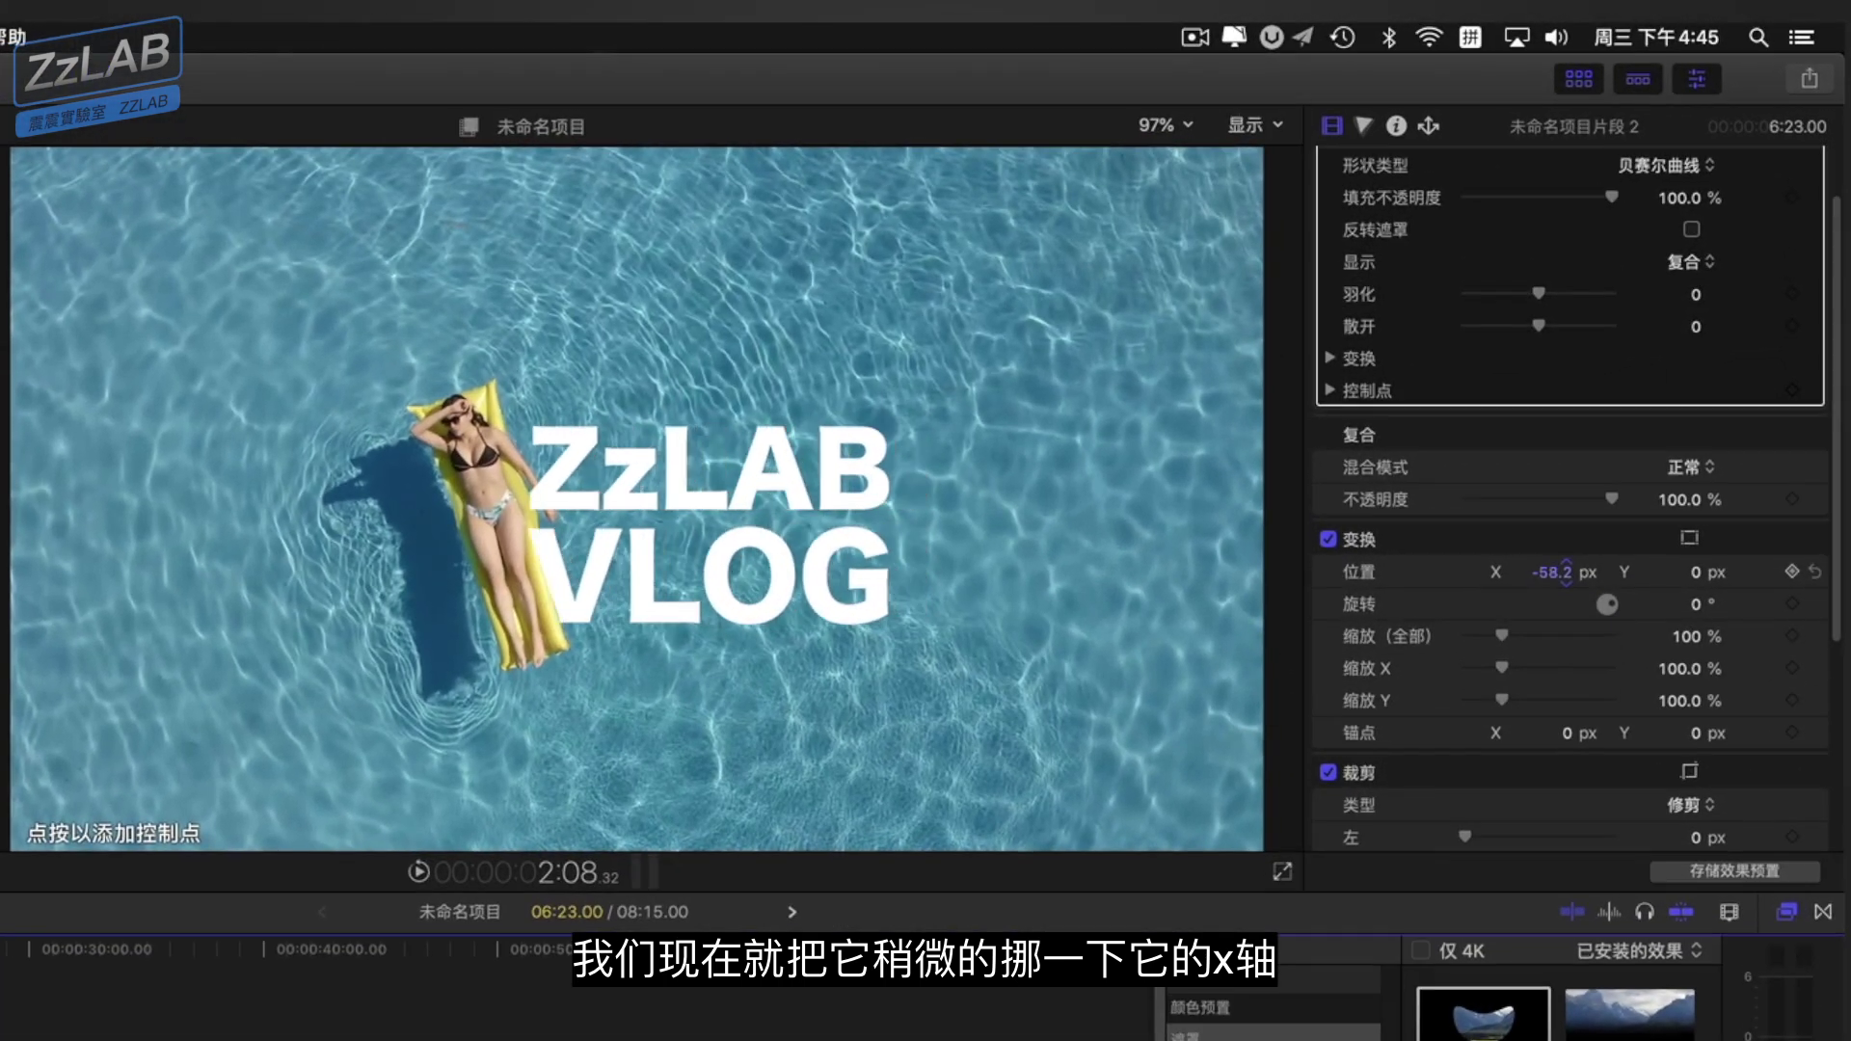
drag(1655, 395, 1620, 395)
drag(1552, 571, 1568, 572)
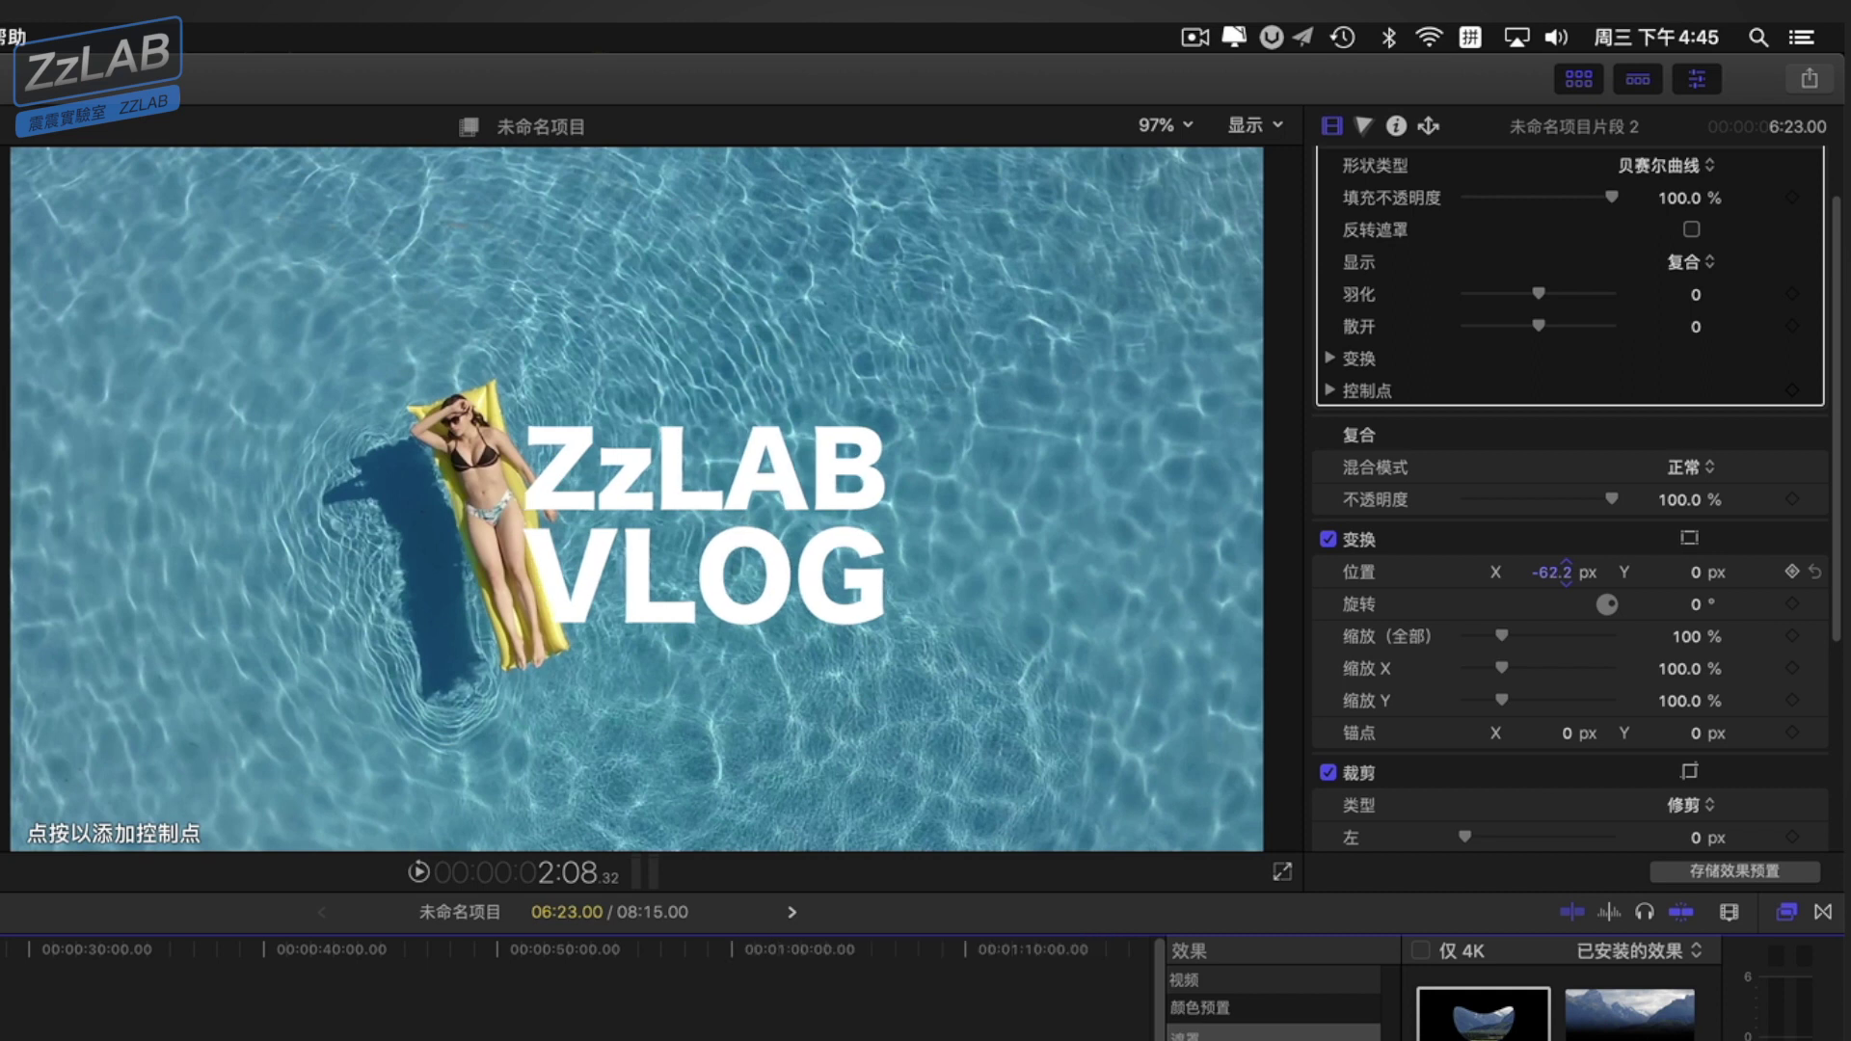
drag(1566, 571, 1533, 572)
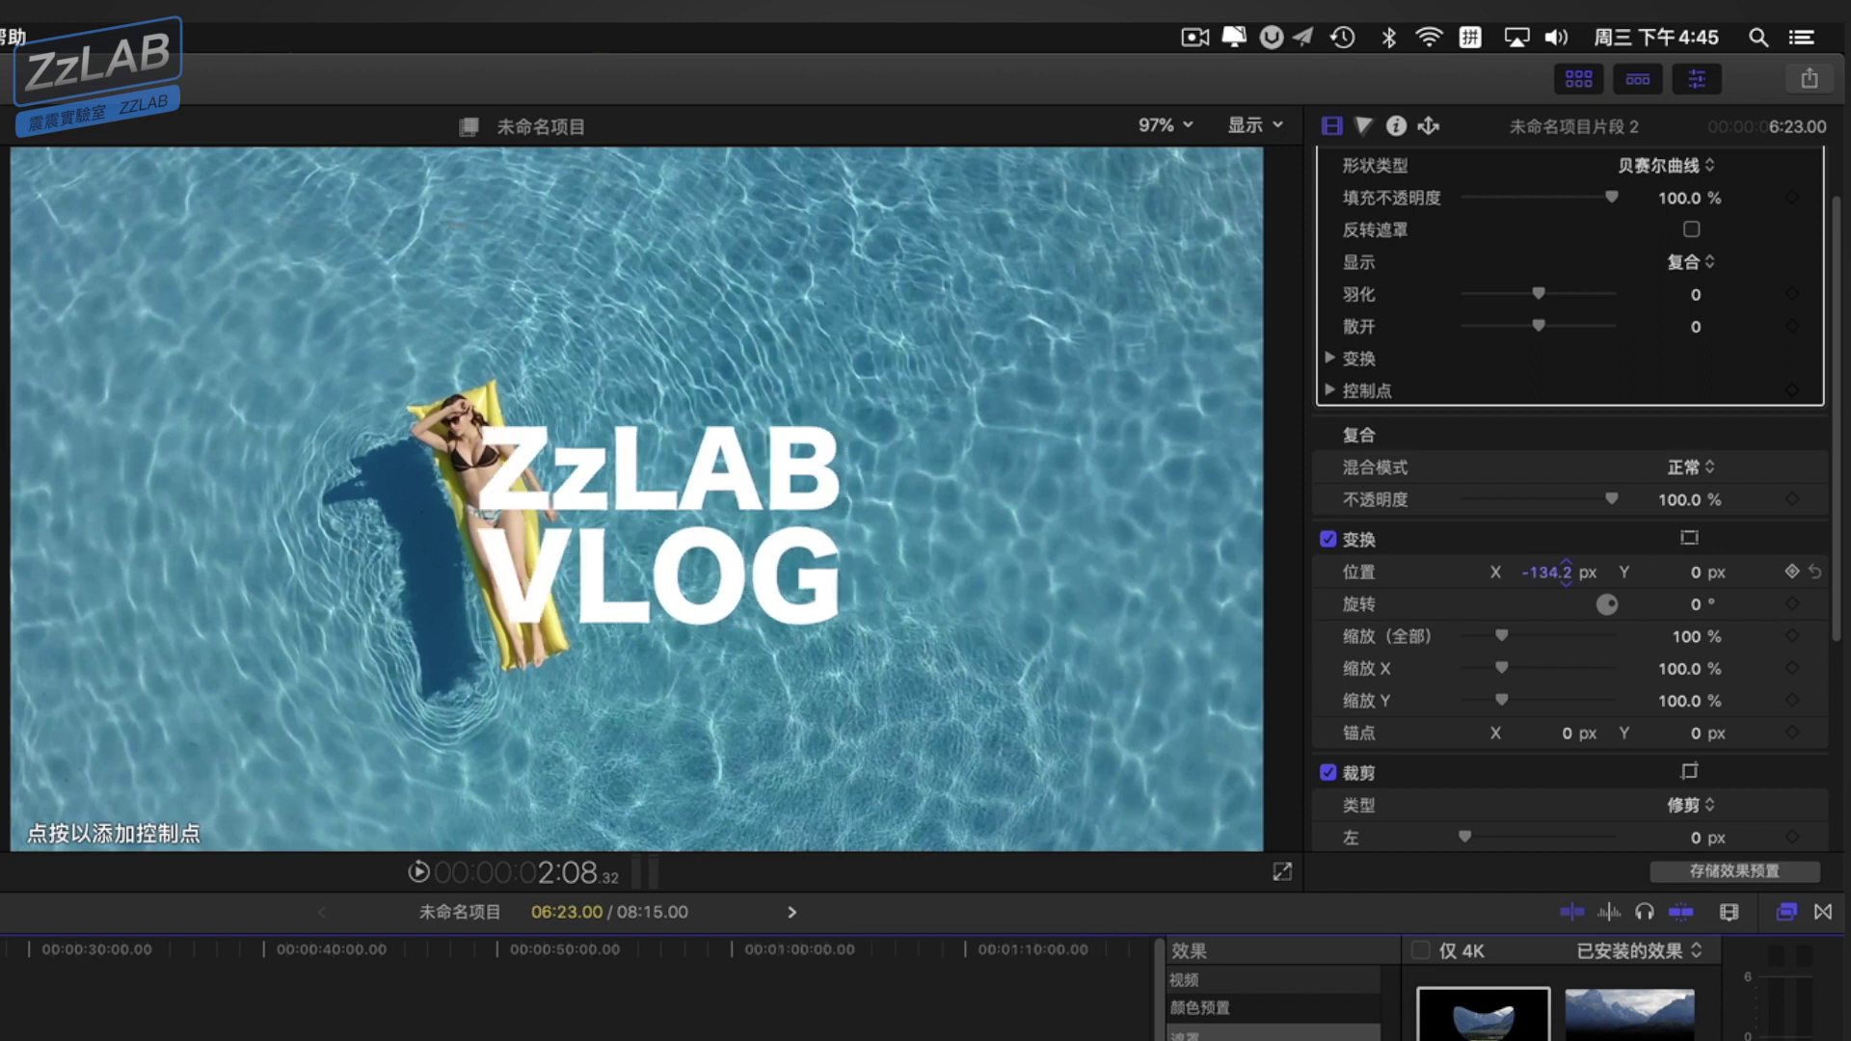
key(Home)
key(space)
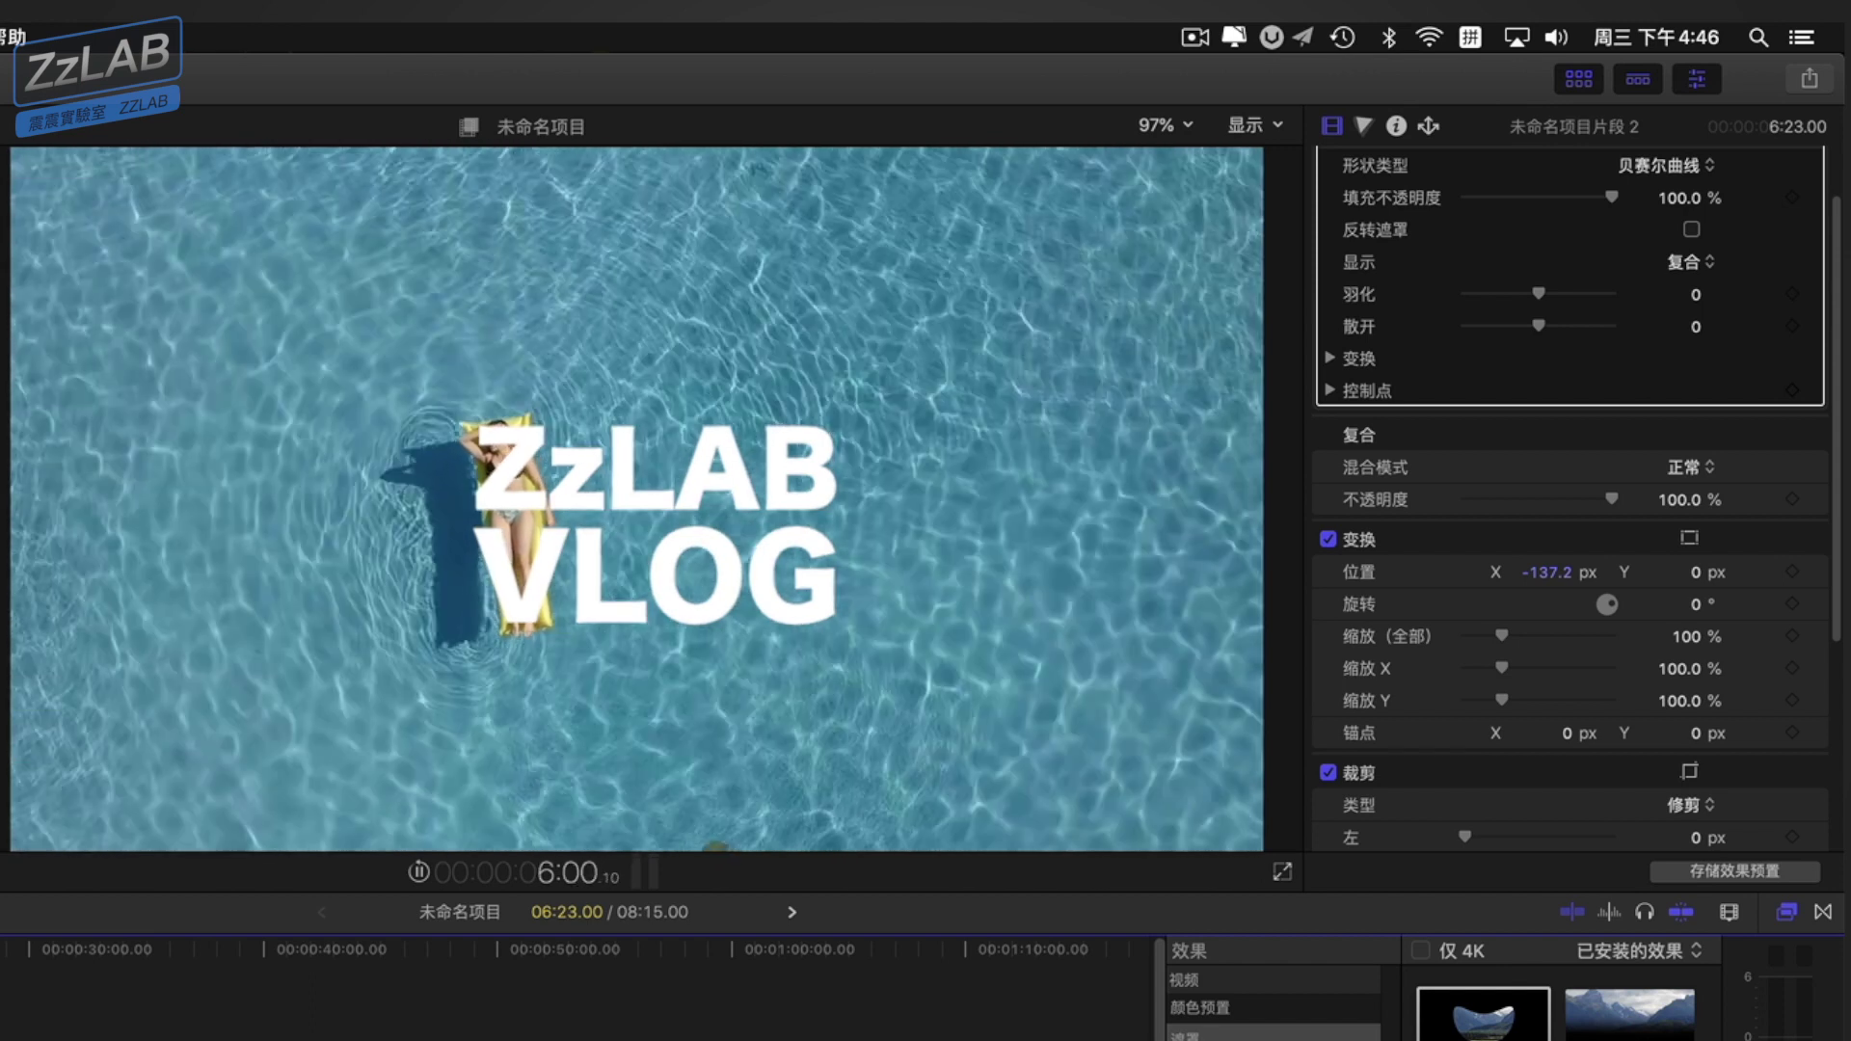
key(space)
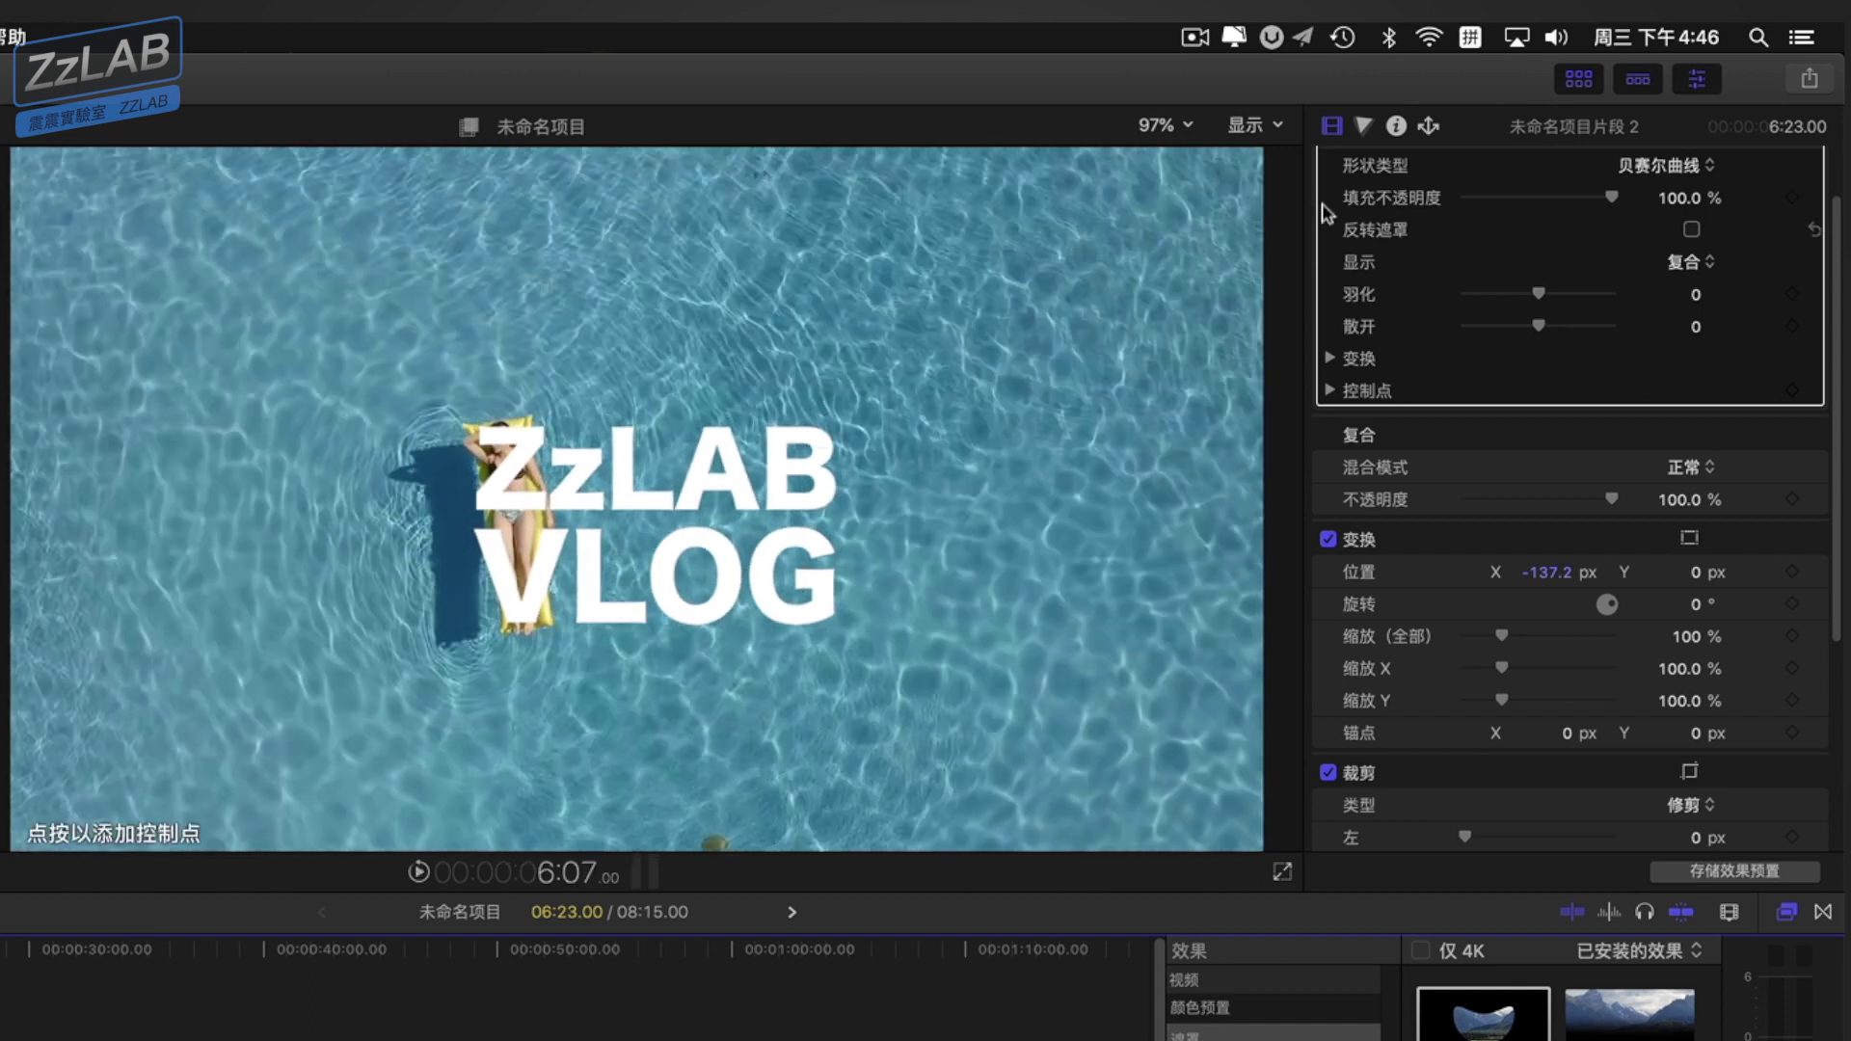
- Move the title back right to X -63.6 px and play the clip to review
scroll(1466, 404, up, 3)
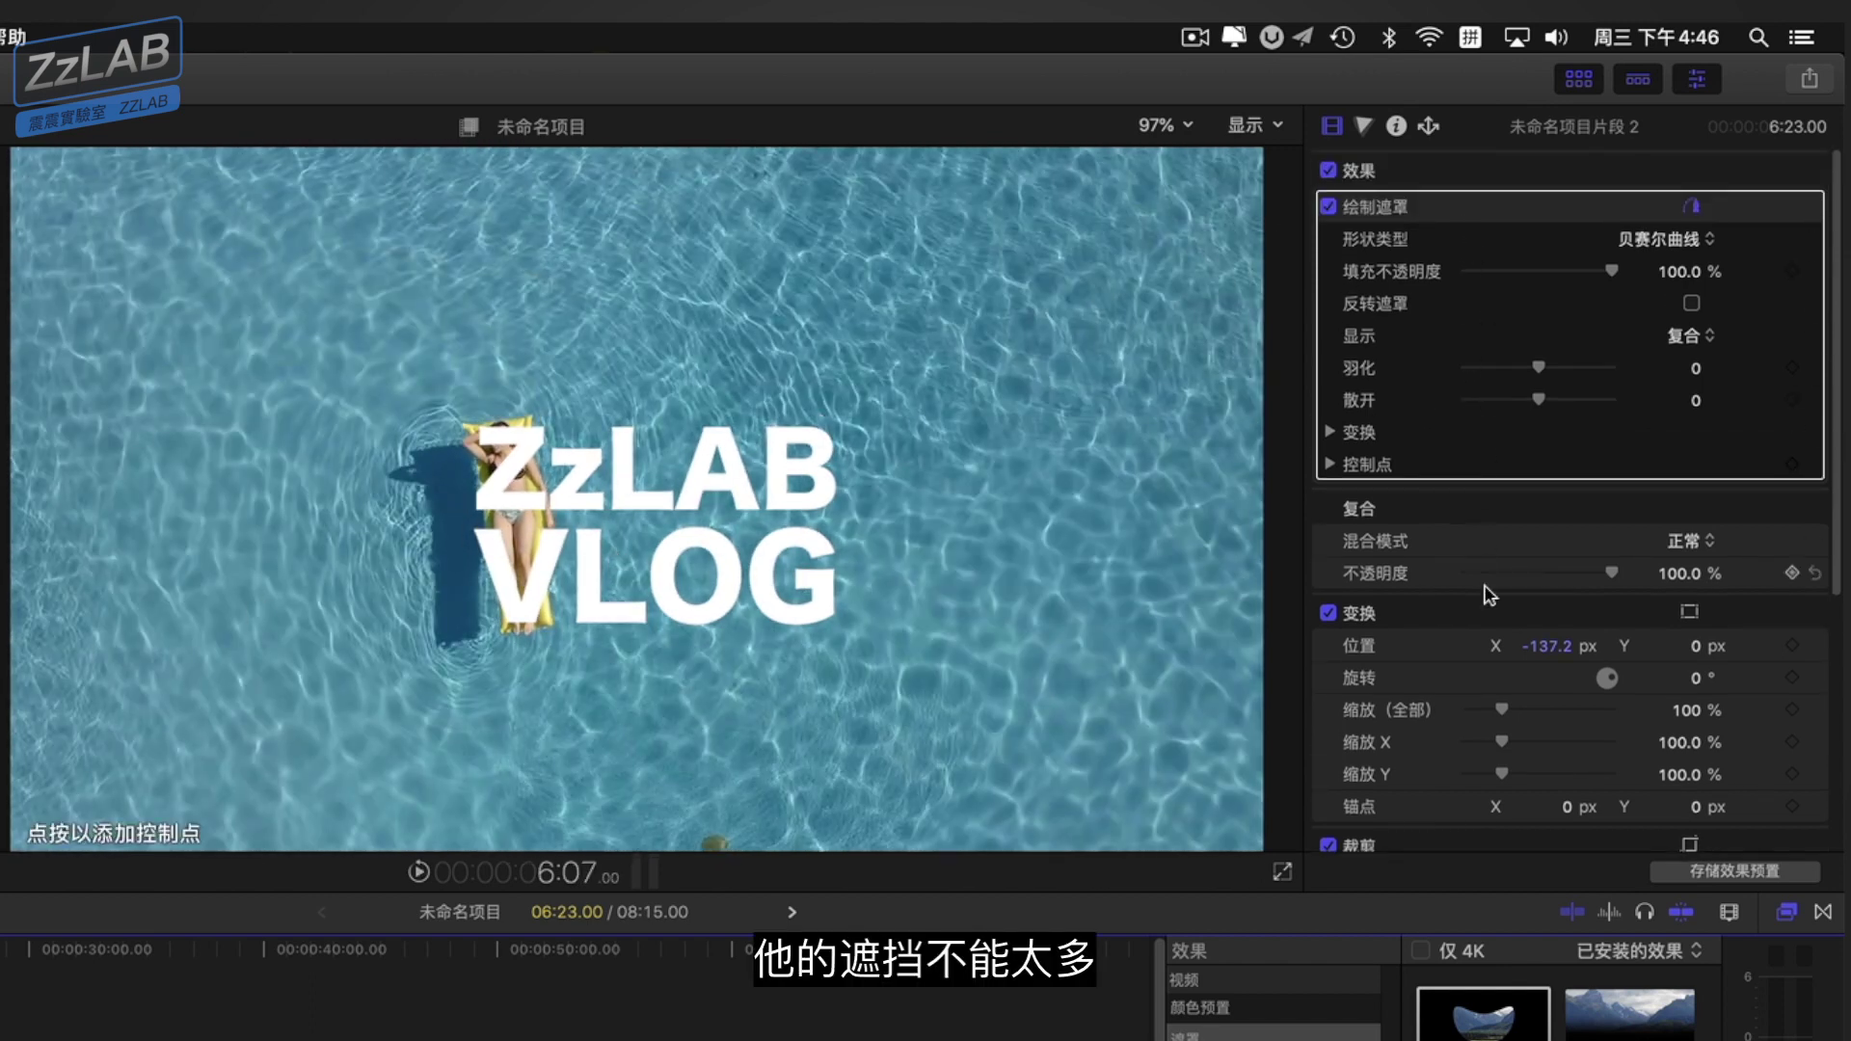
click(1491, 613)
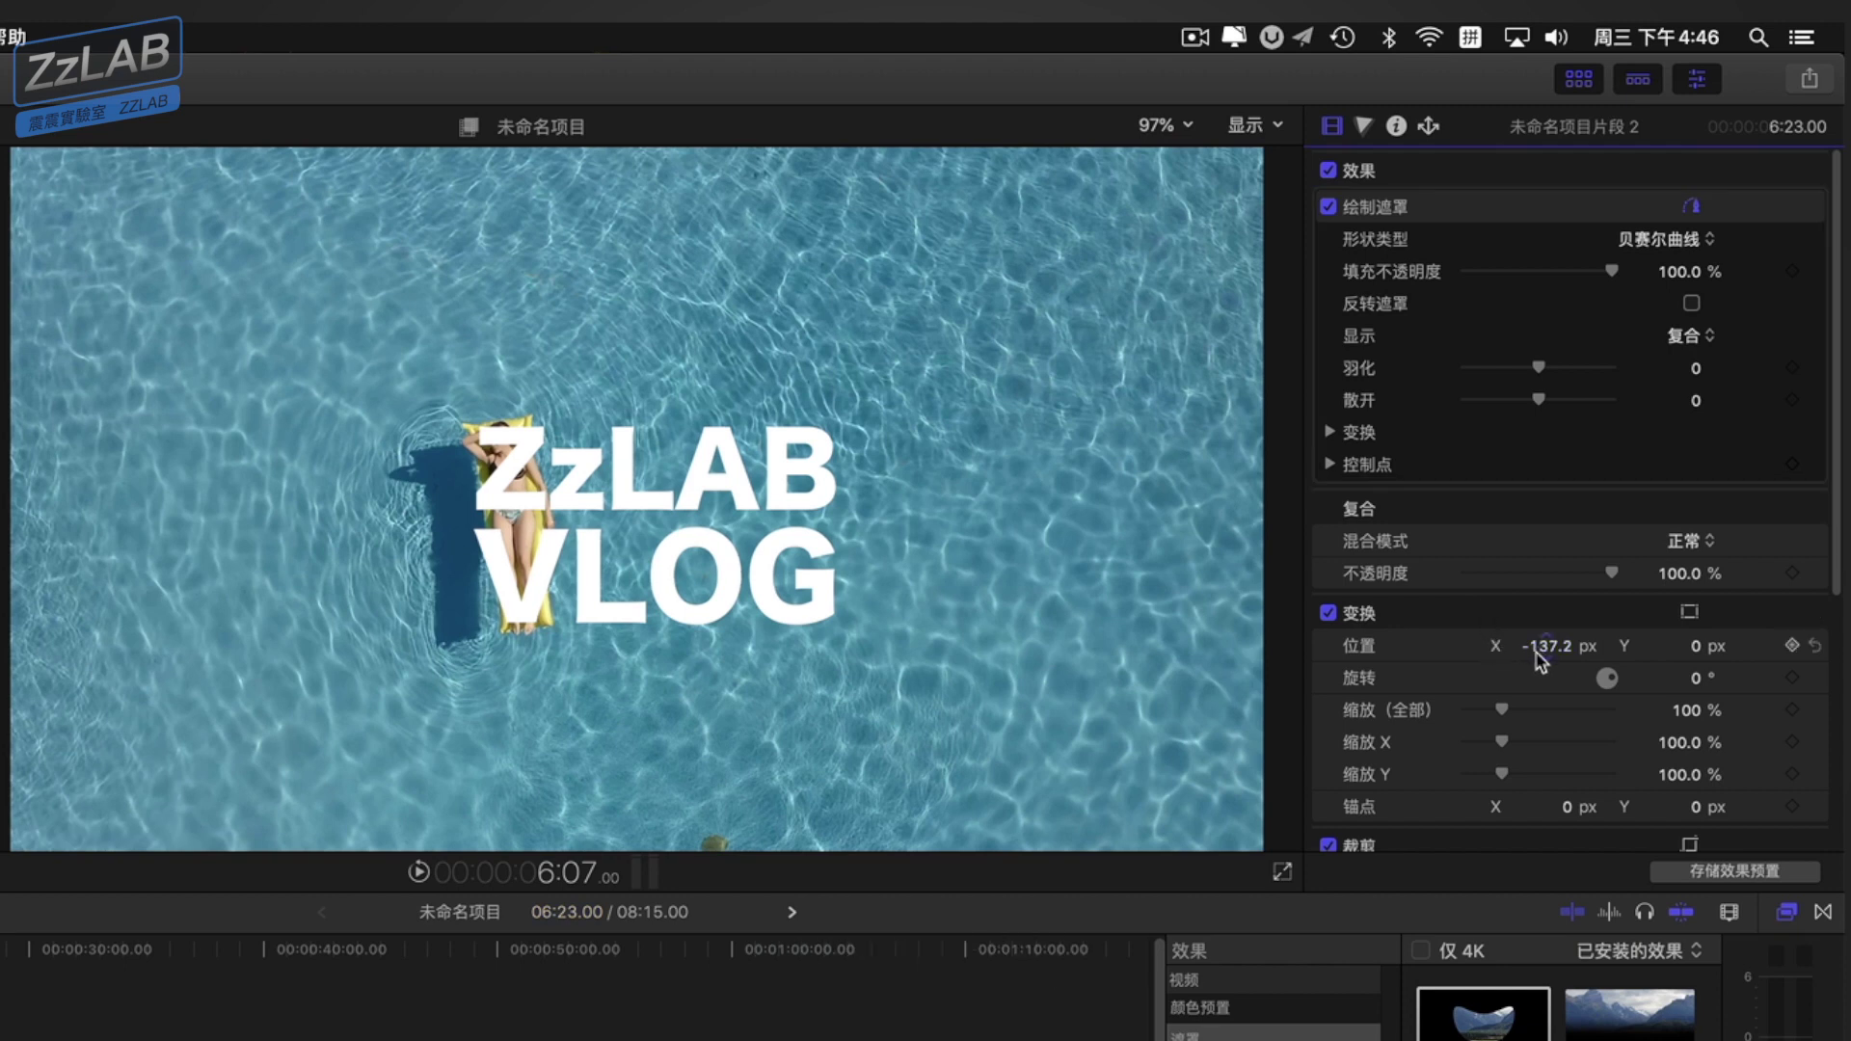
drag(1547, 646, 1553, 646)
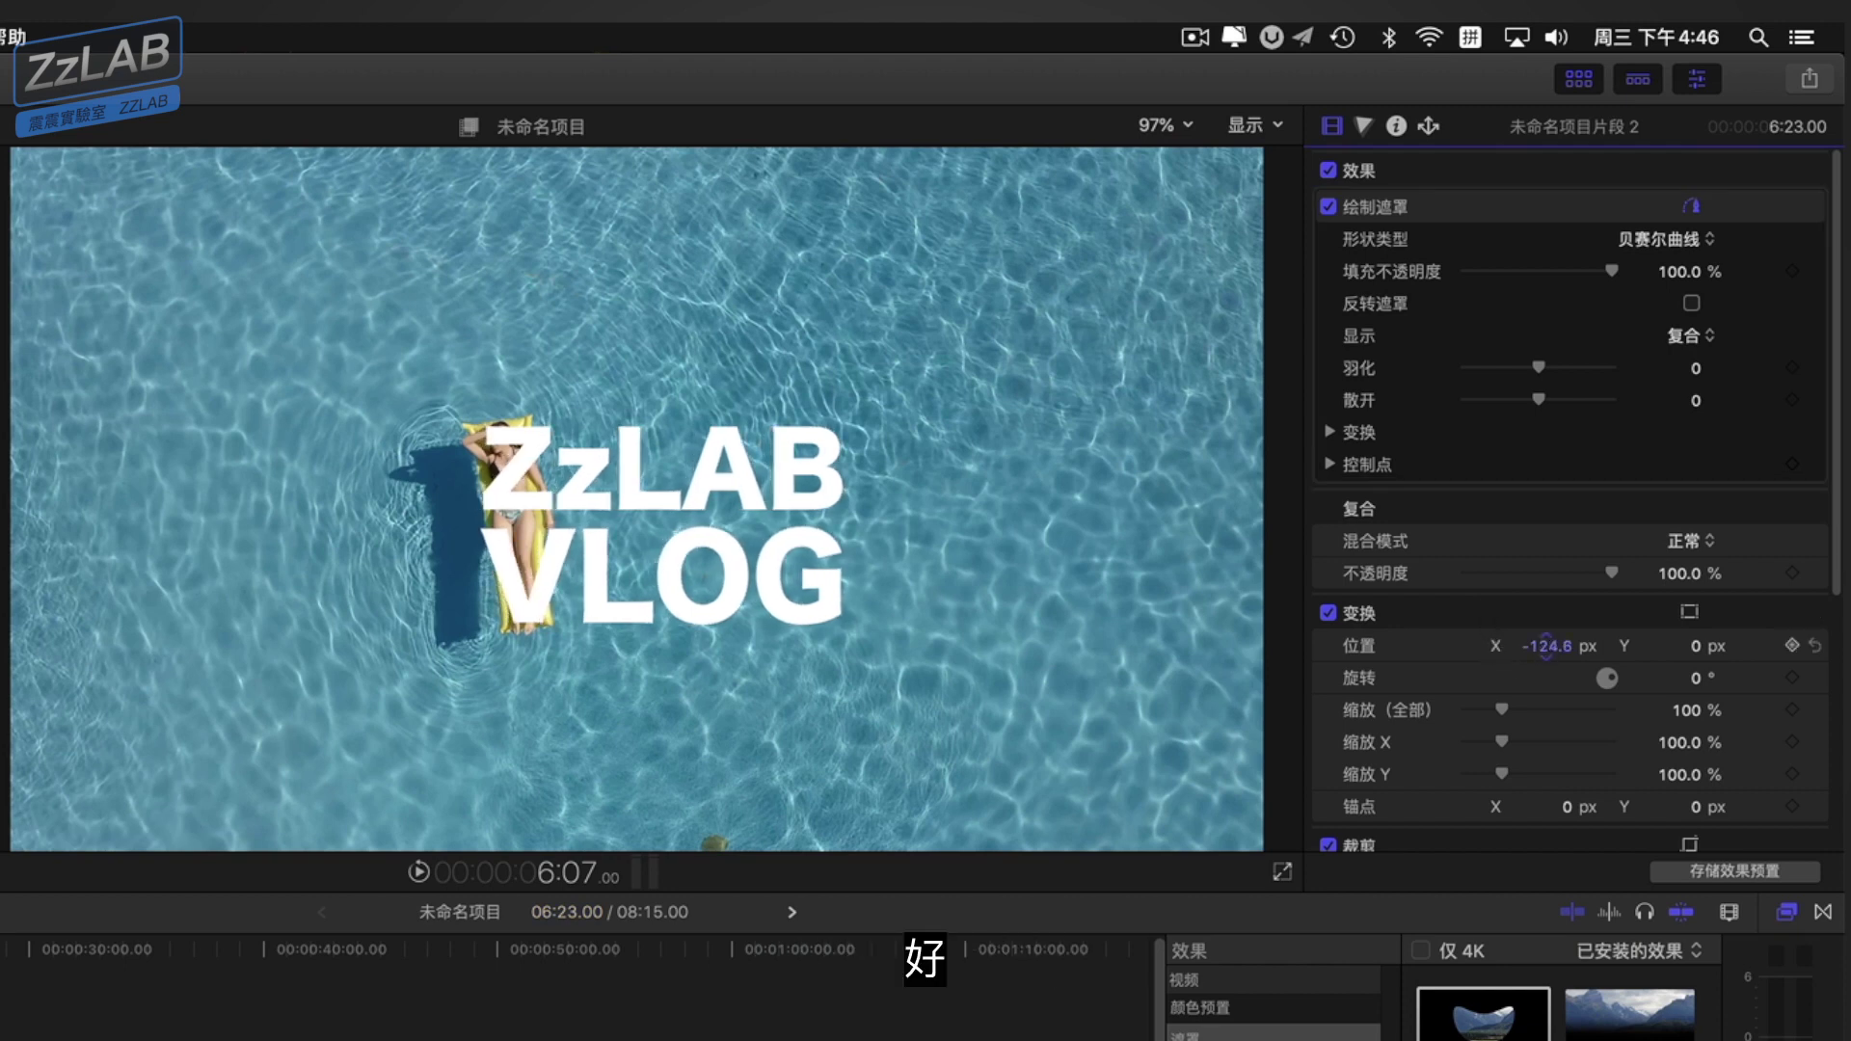
drag(1549, 646, 1555, 646)
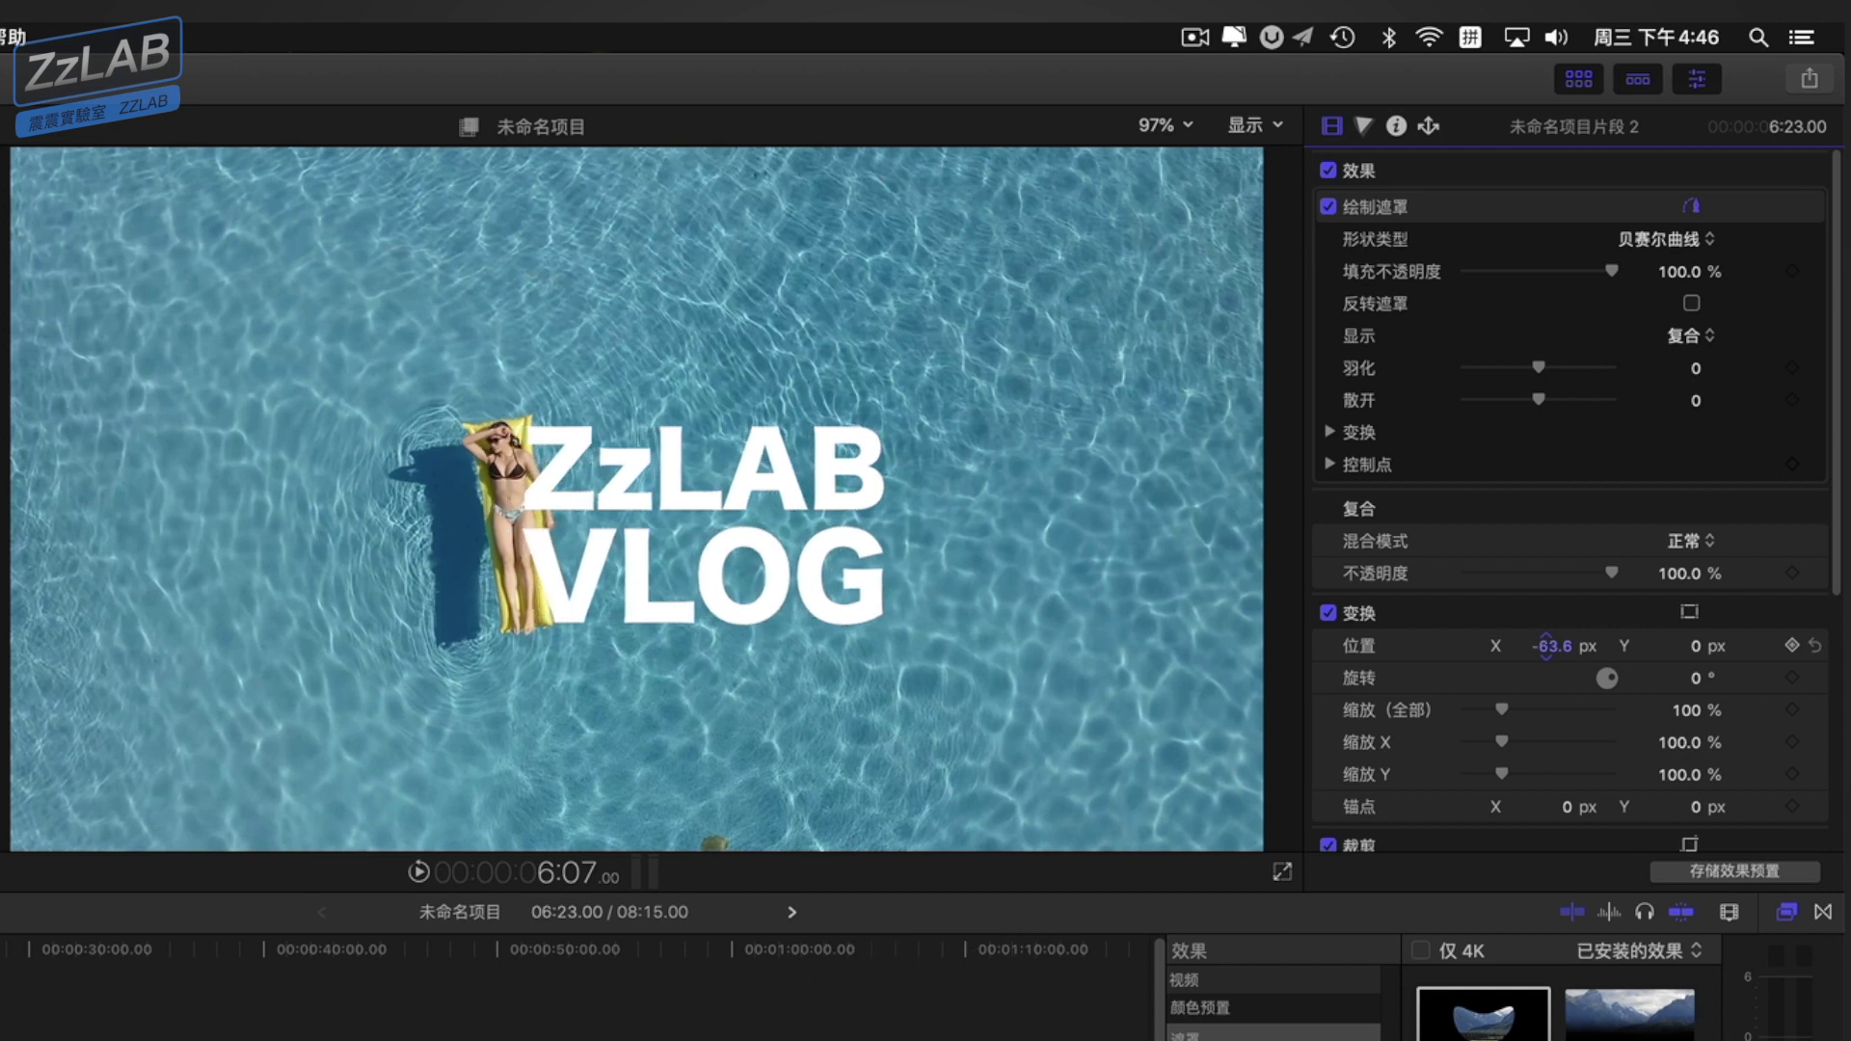
key(l)
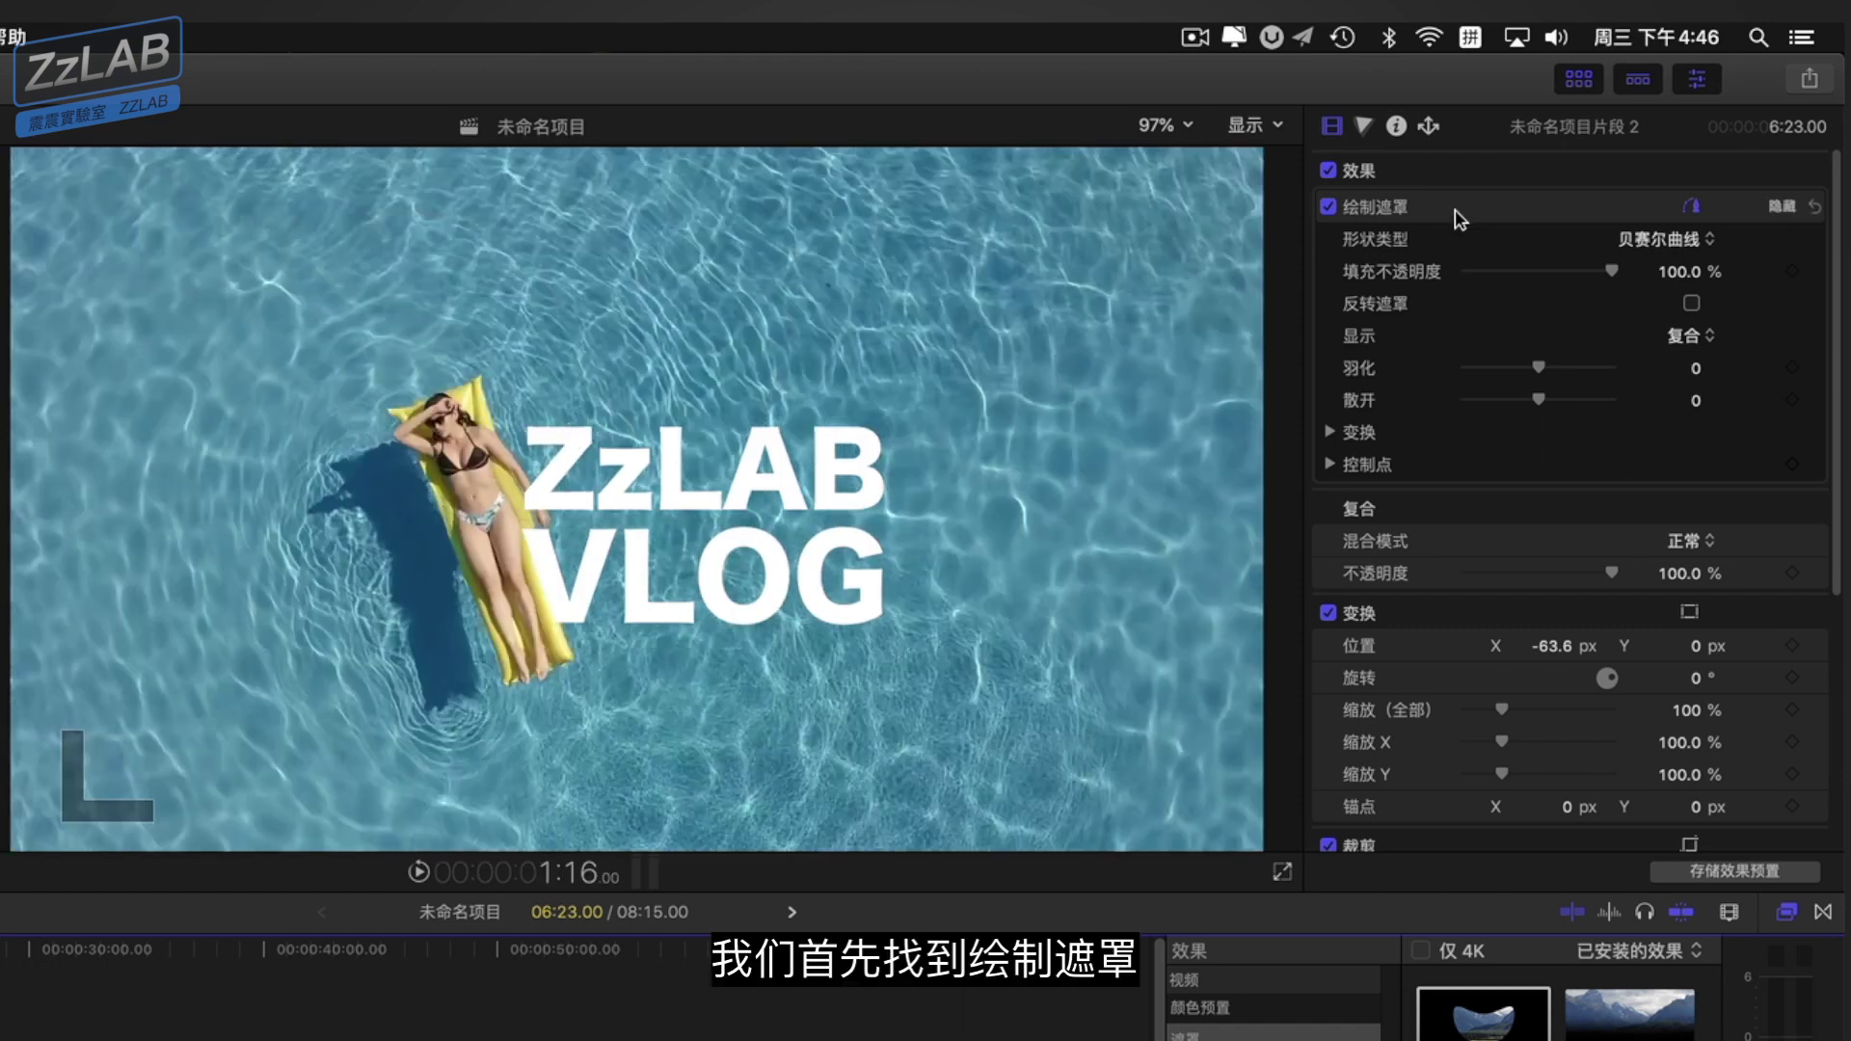
- Place Draw Mask points around the title beside the woman, closing the shape, with feather -44 and expand 24
click(1456, 216)
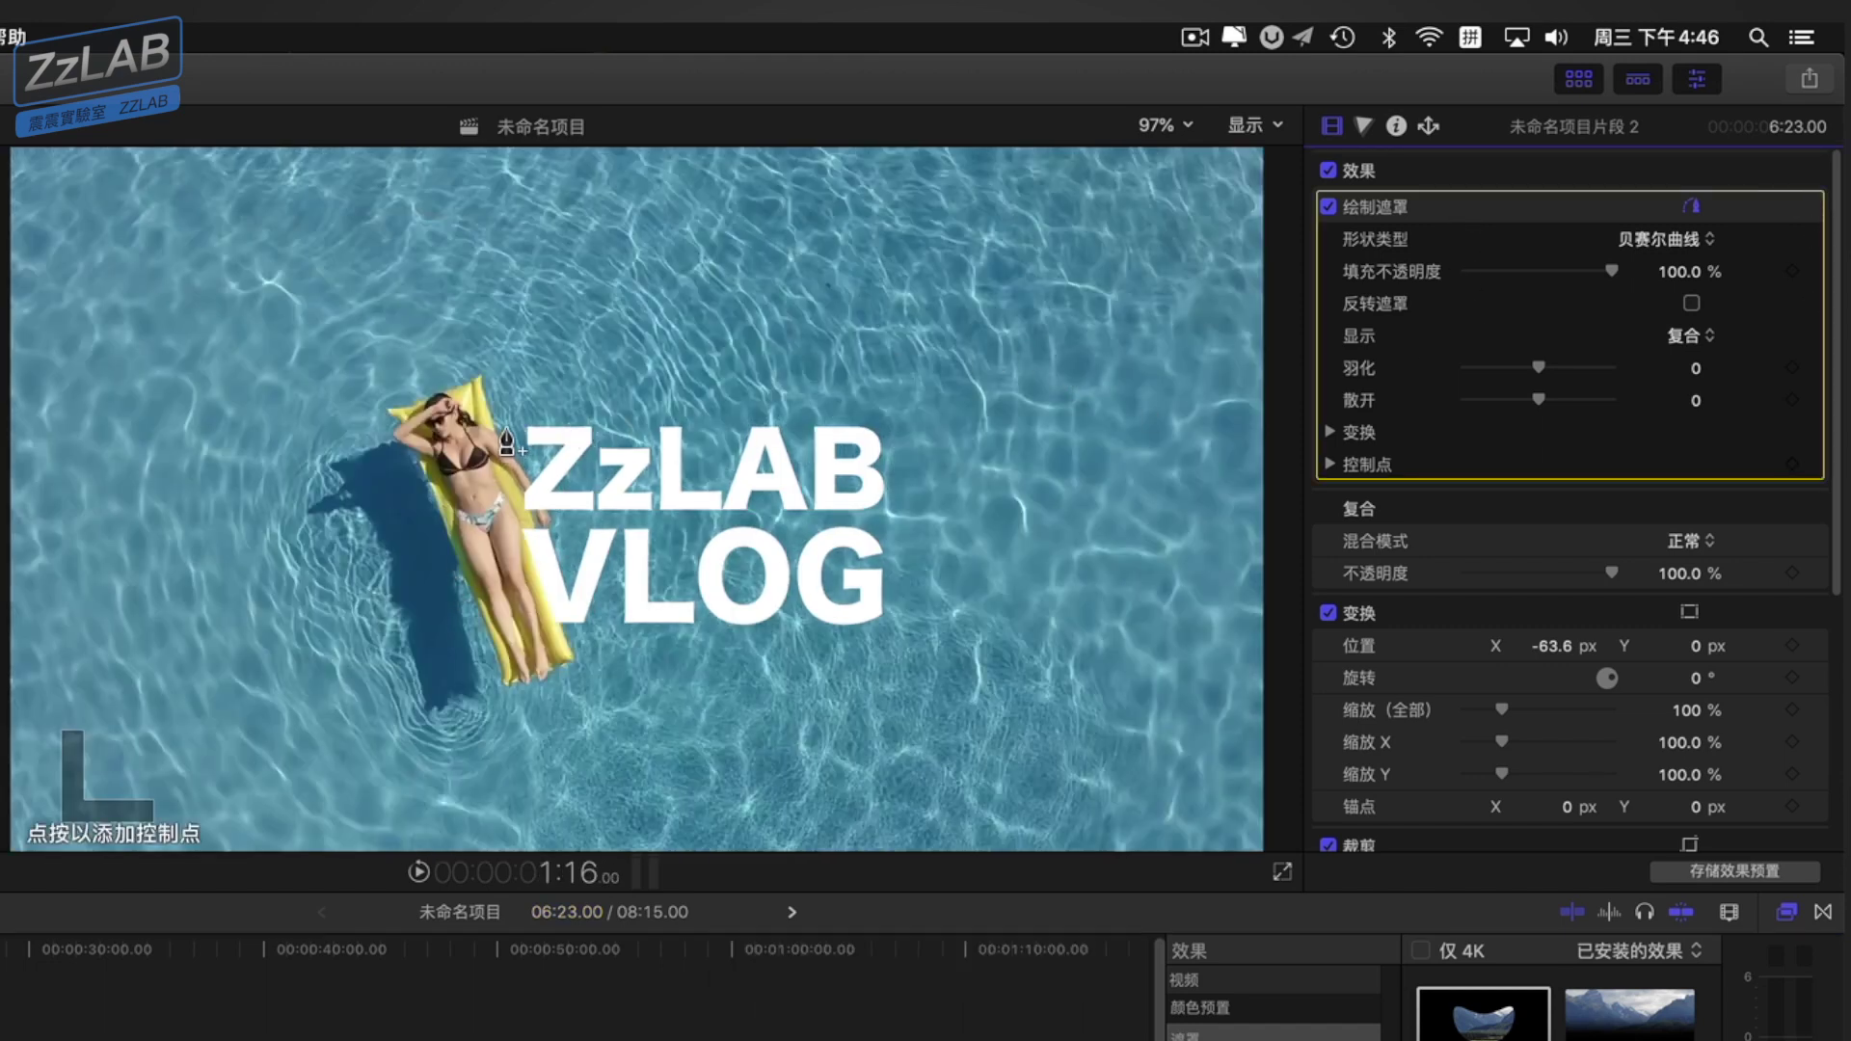
click(497, 392)
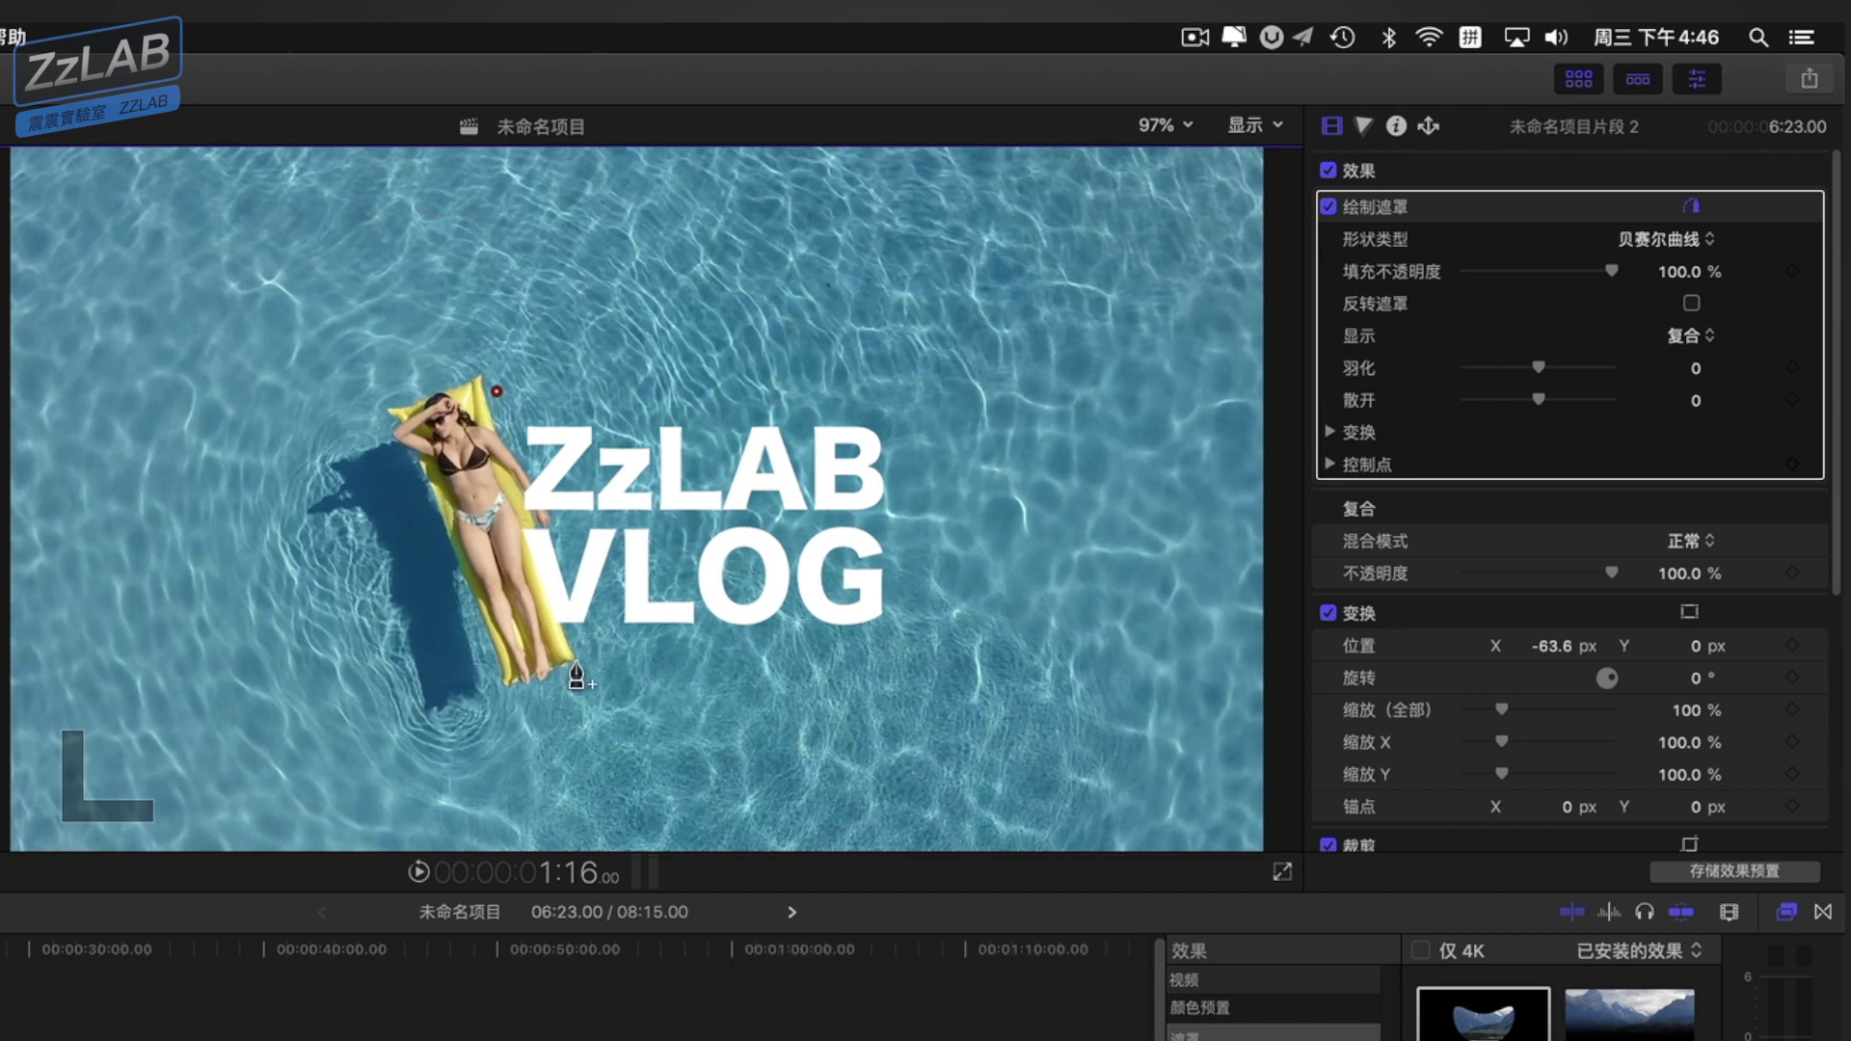
click(576, 662)
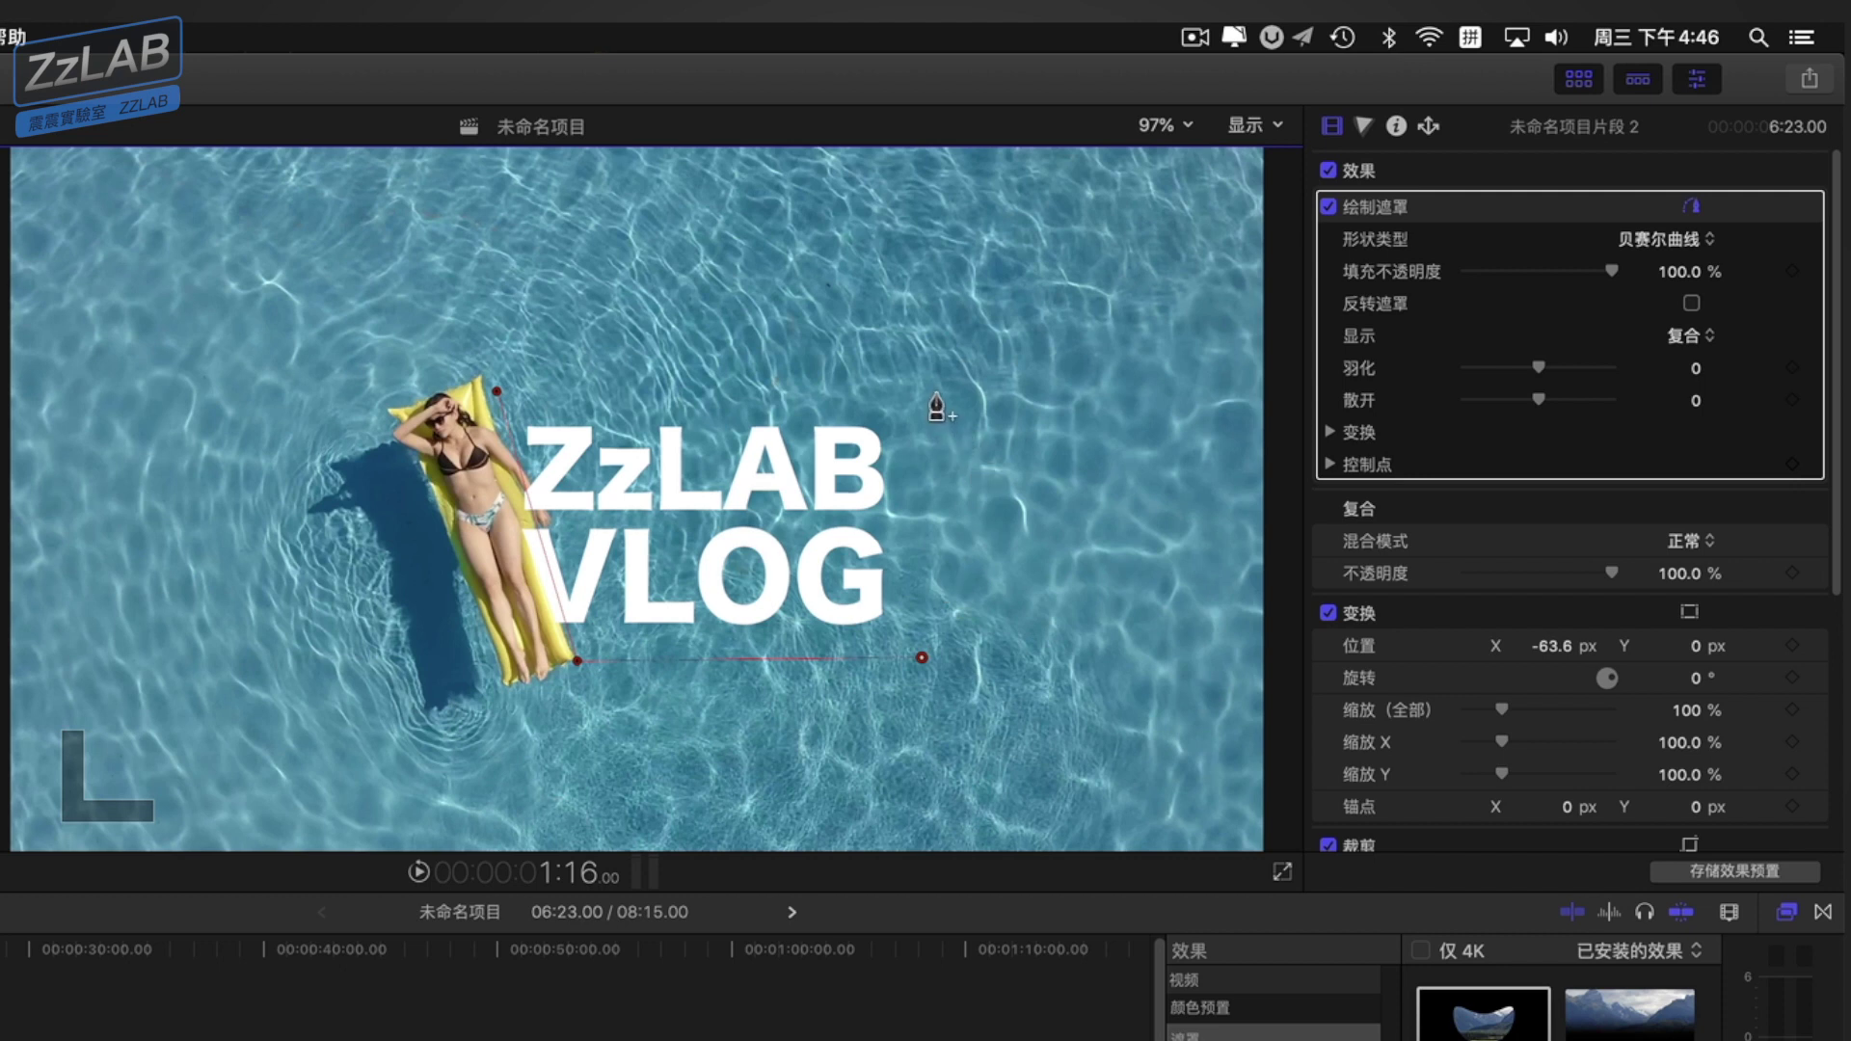
click(497, 392)
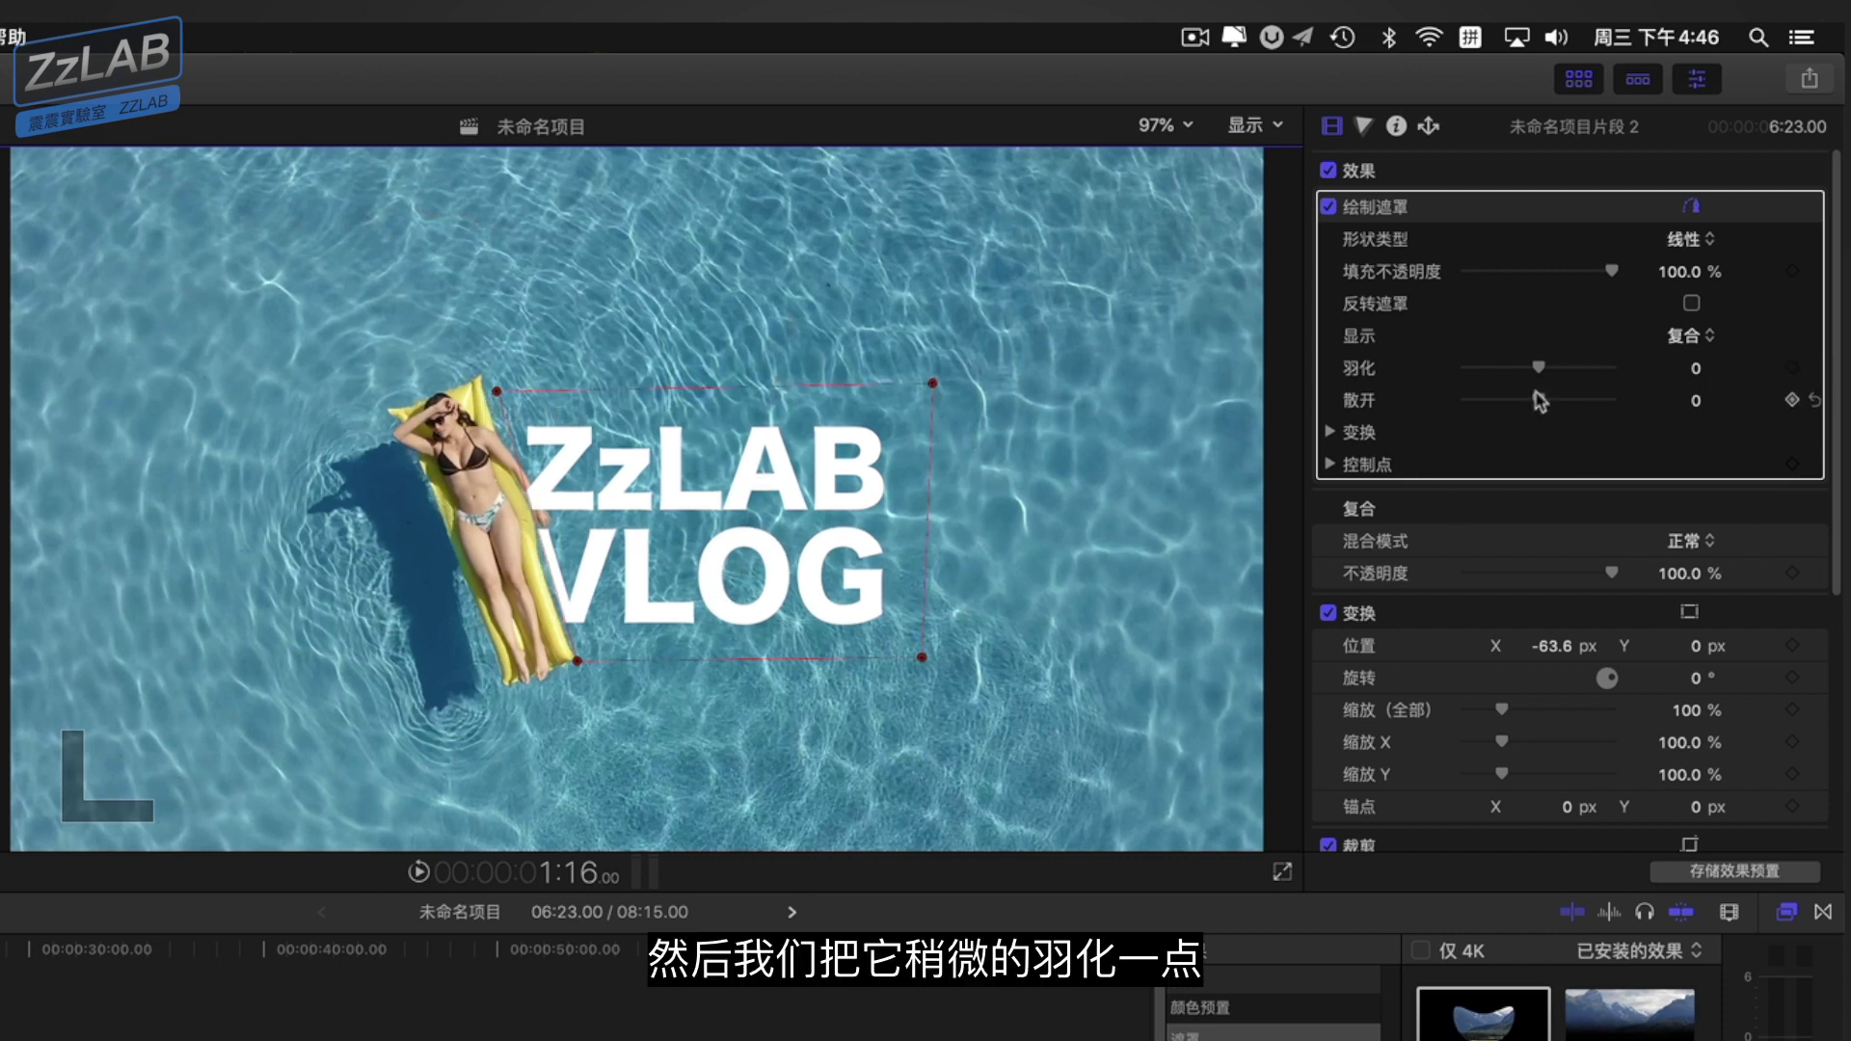
mouse_move(1532, 372)
mouse_down()
mouse_move(1562, 367)
mouse_move(1509, 376)
mouse_up()
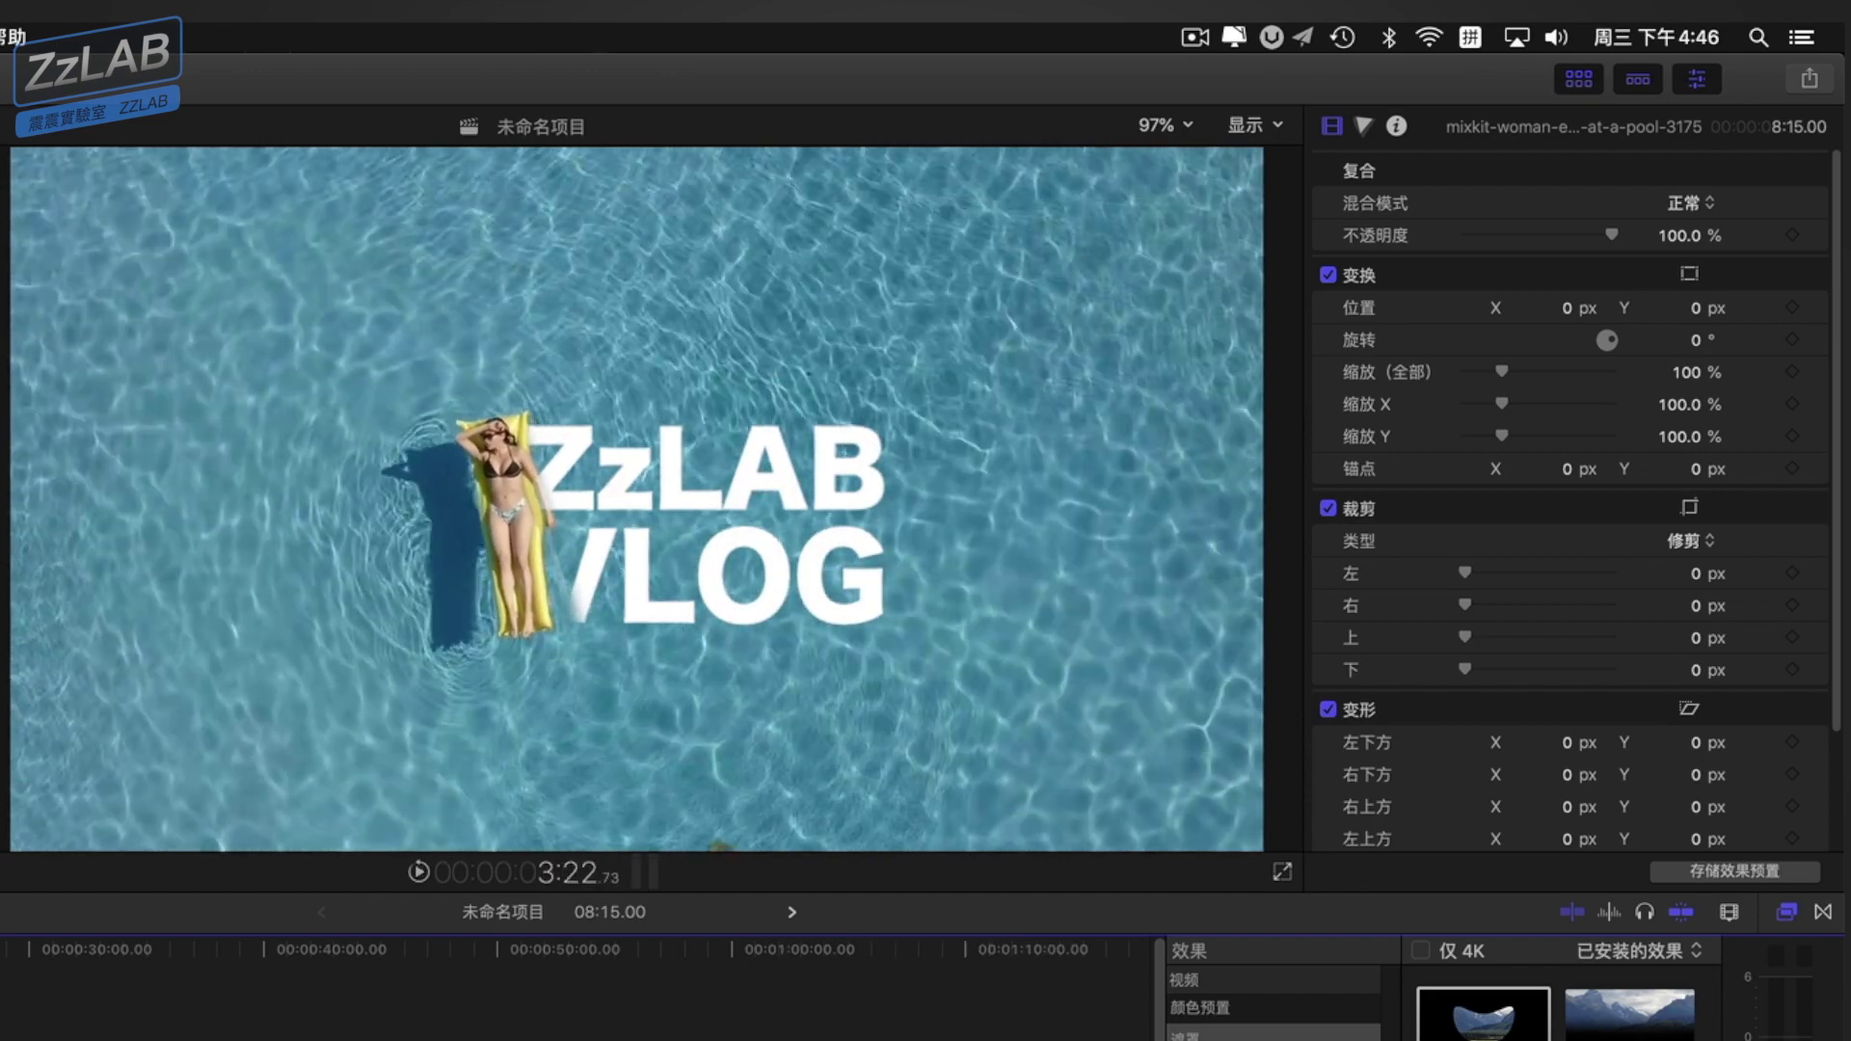
key(l)
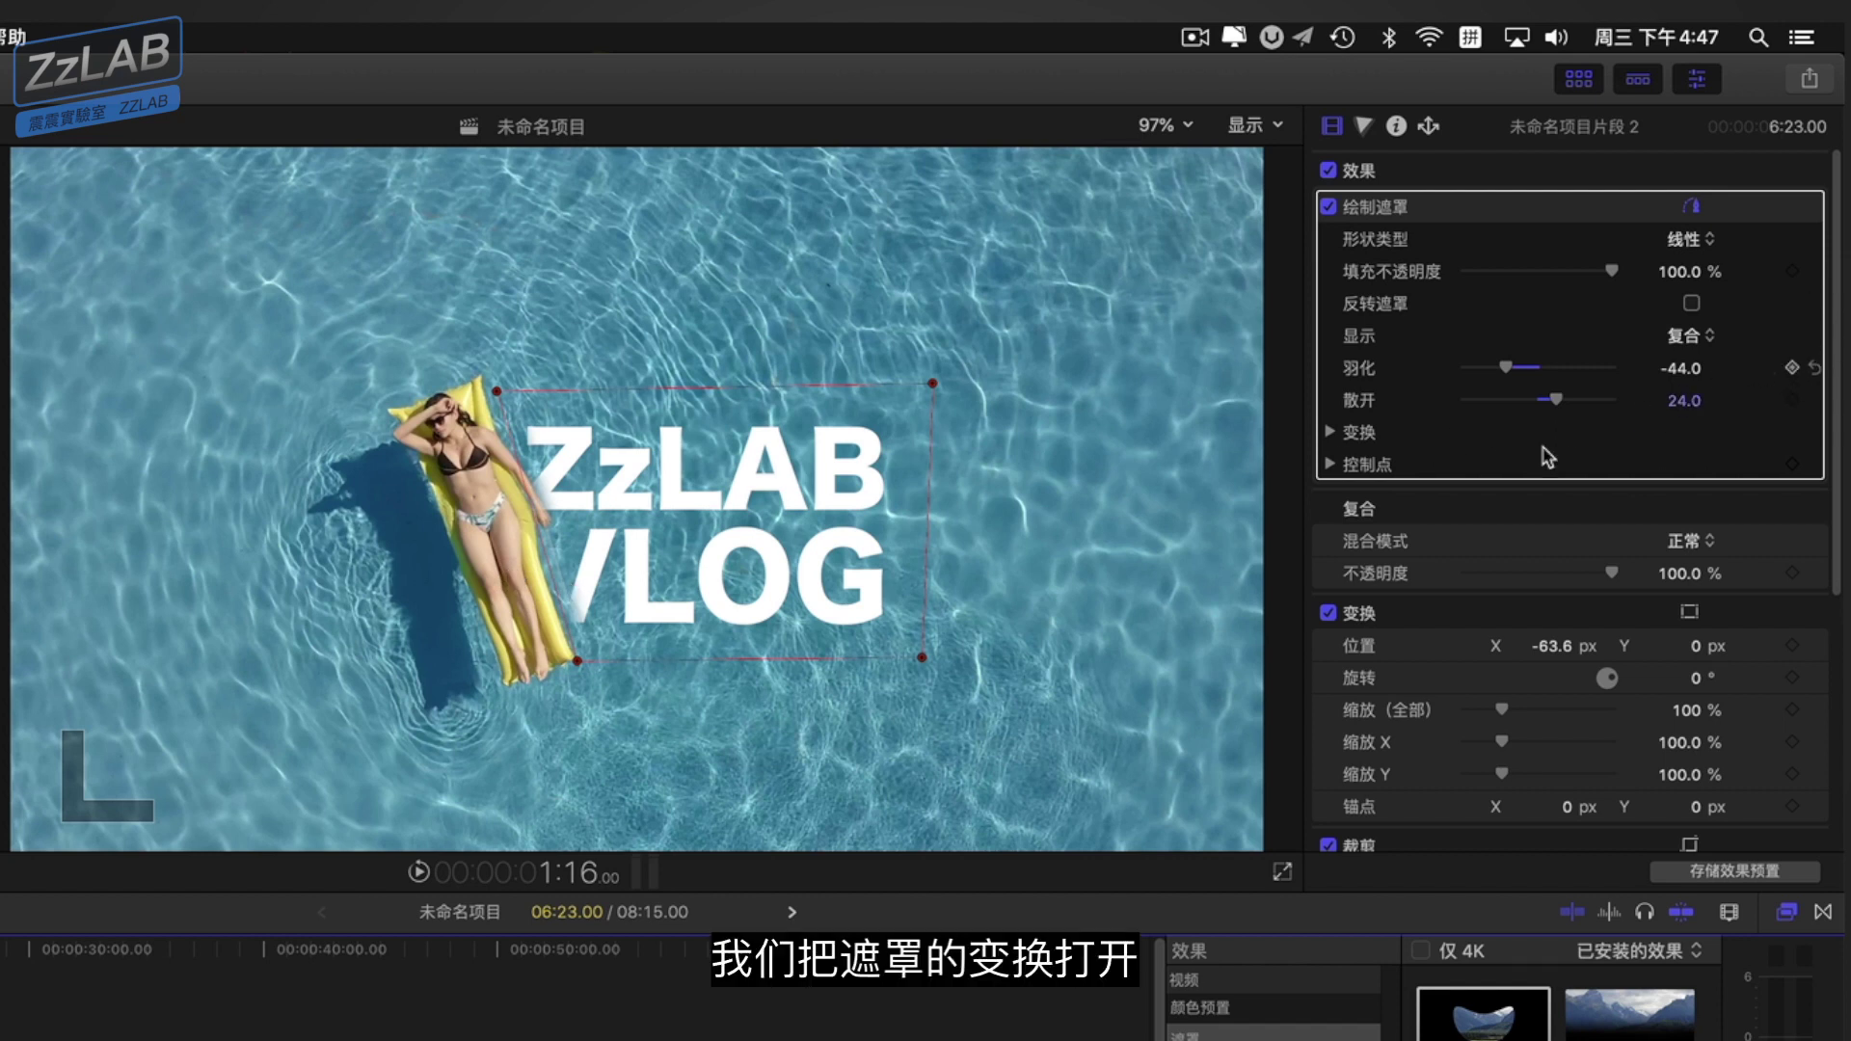
- Add keyframes for the Draw Mask's position, rotation, scale and control points at the current frame
click(1333, 432)
click(1791, 465)
click(1792, 497)
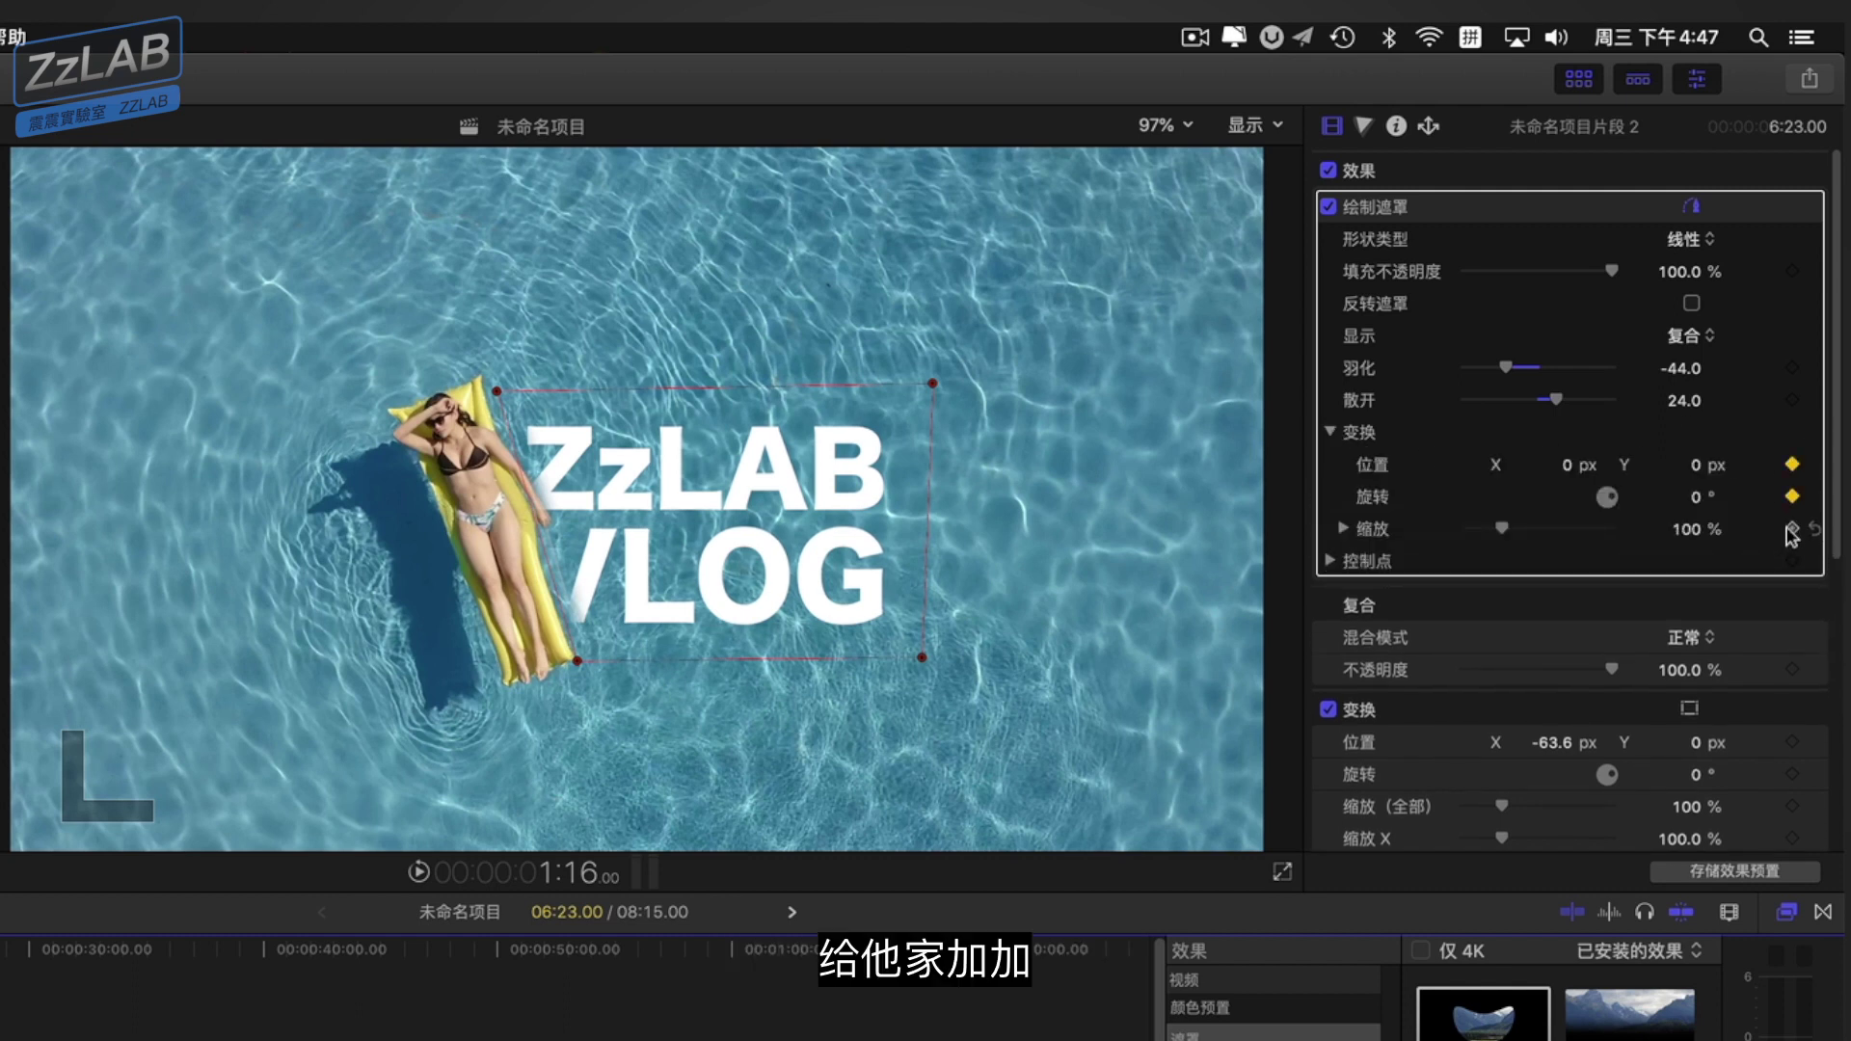
click(1791, 529)
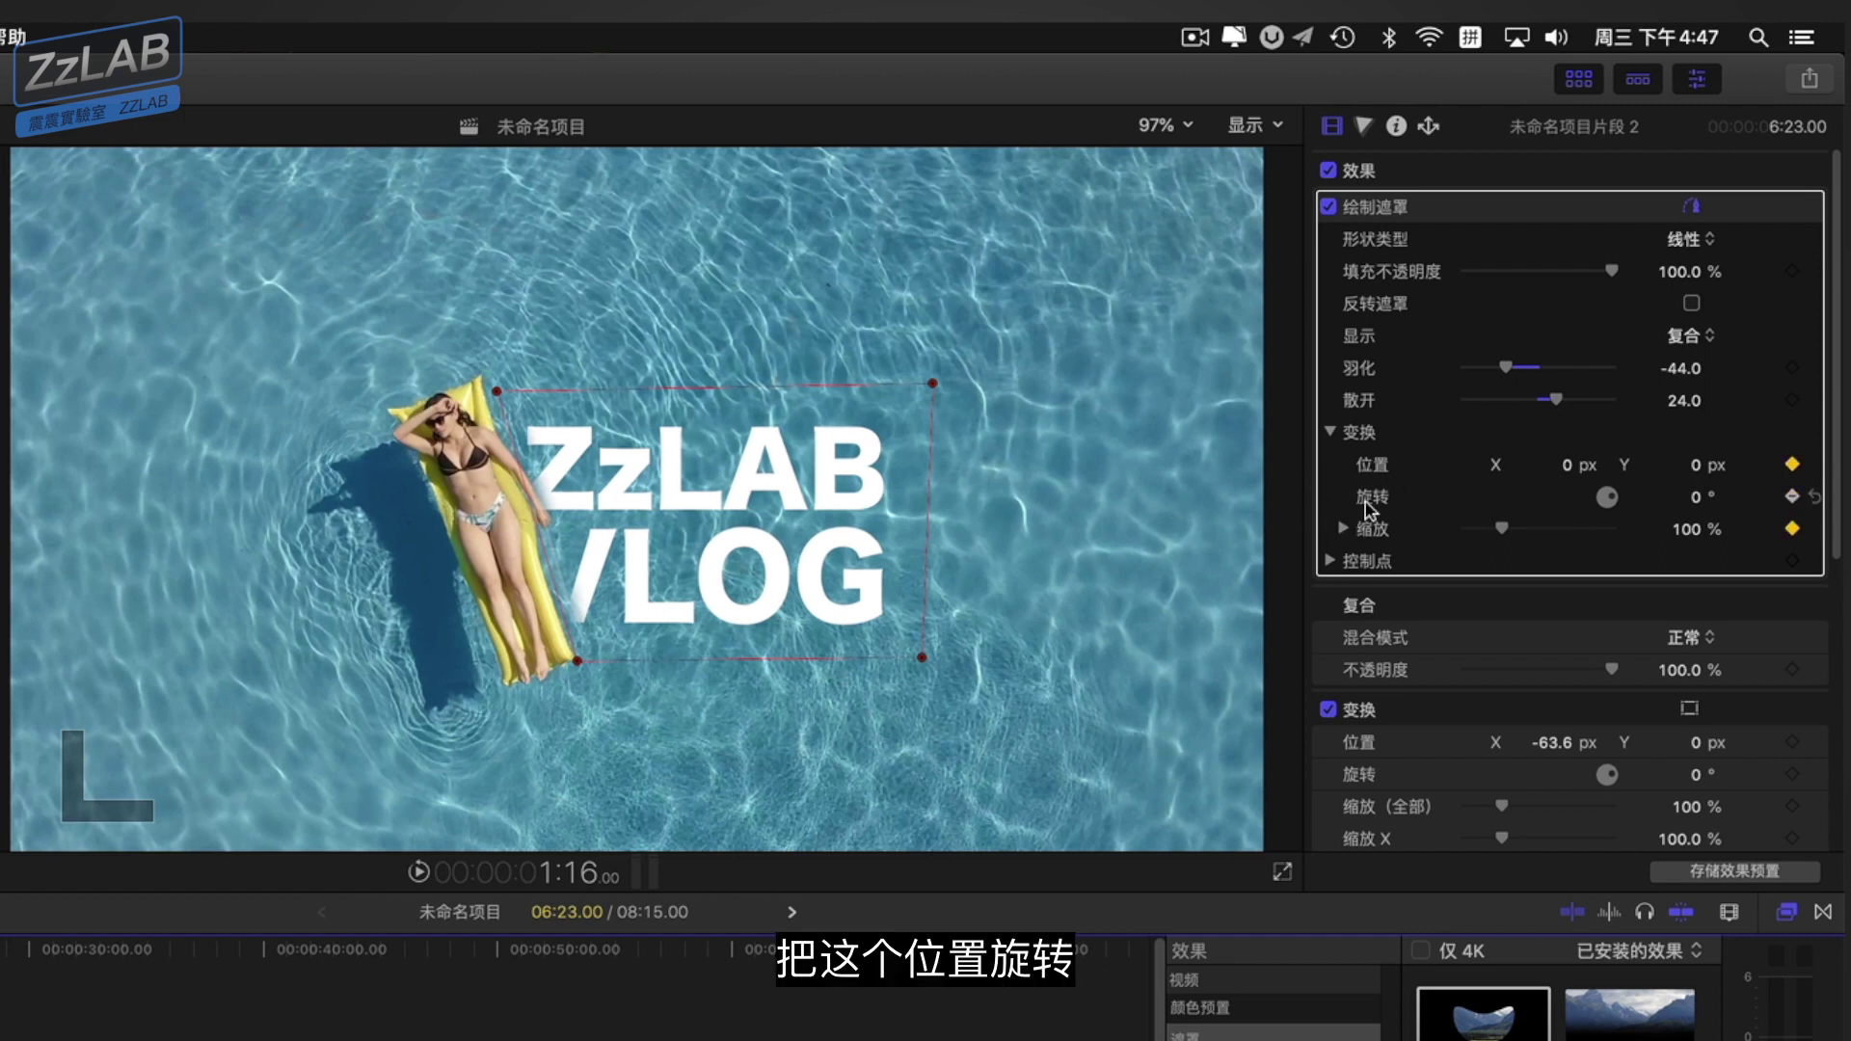
click(1330, 562)
click(1792, 561)
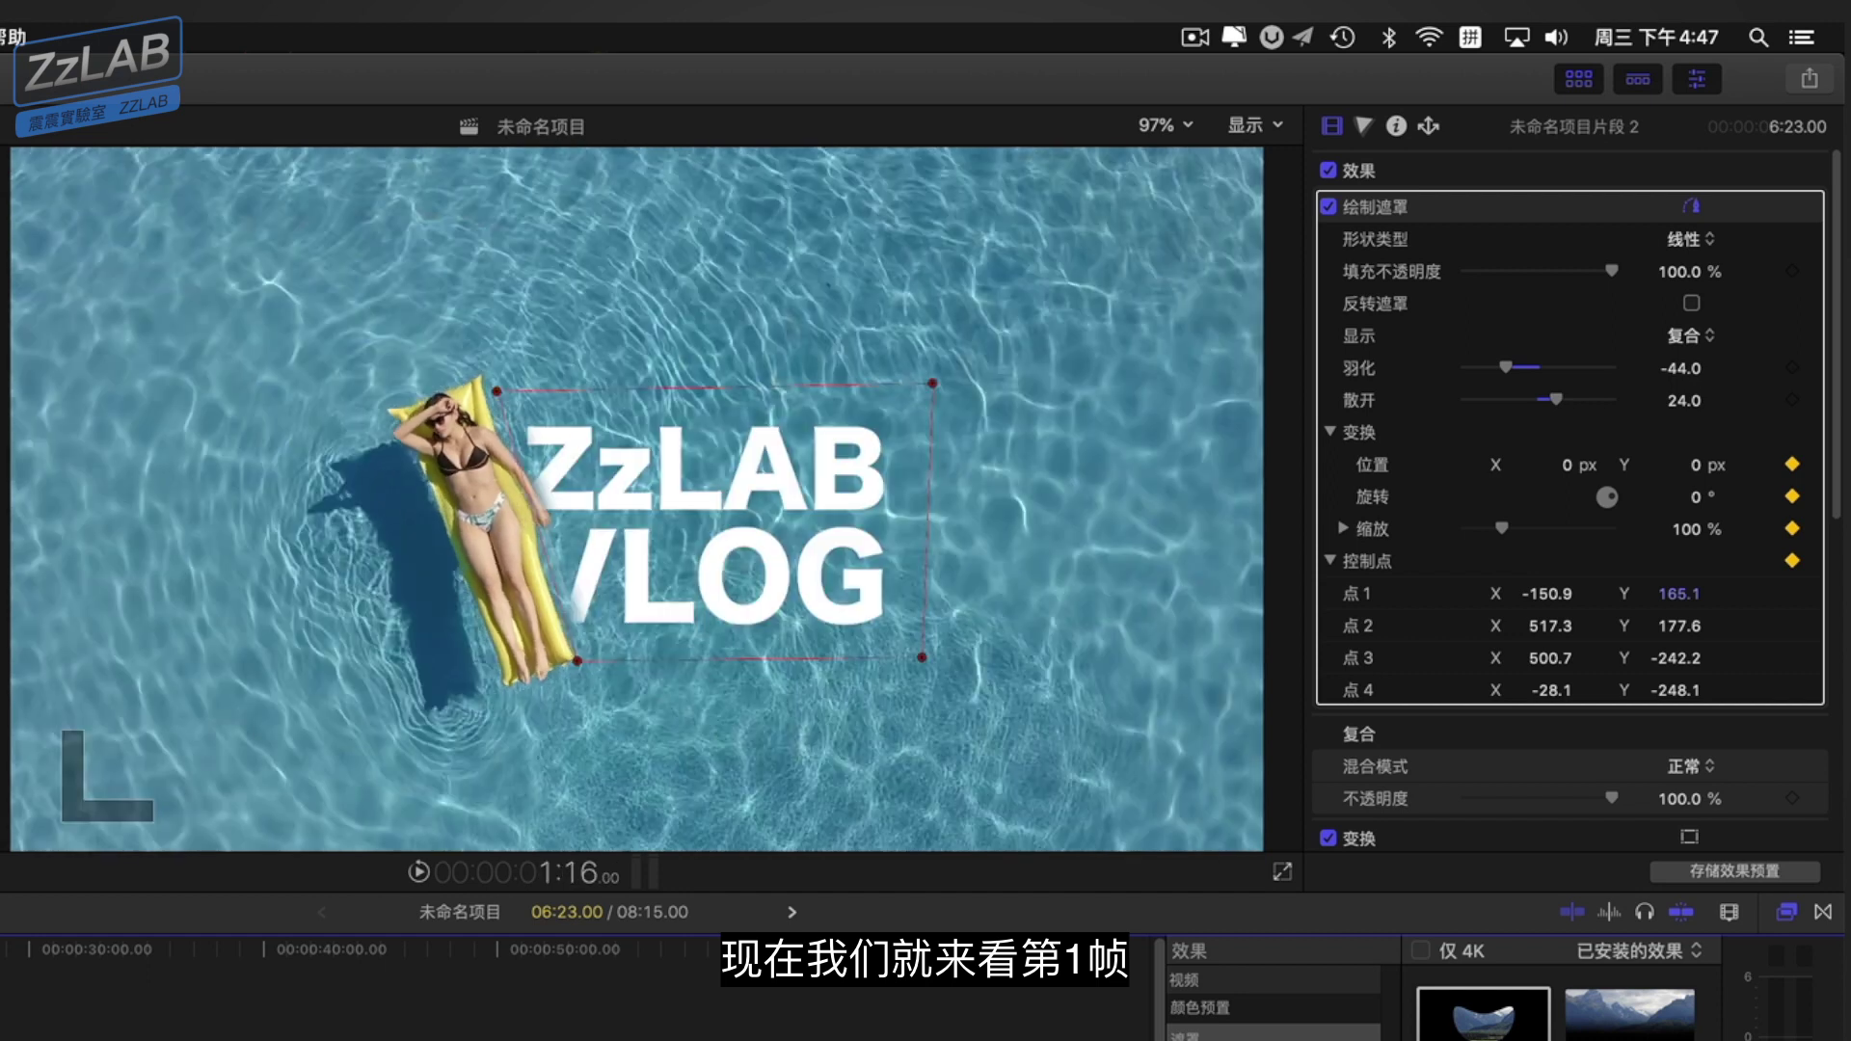
- A few frames later, add a fifth mask point at X -86.7, Y -18.3 and reshape points 4 and 5
drag(575, 662, 555, 669)
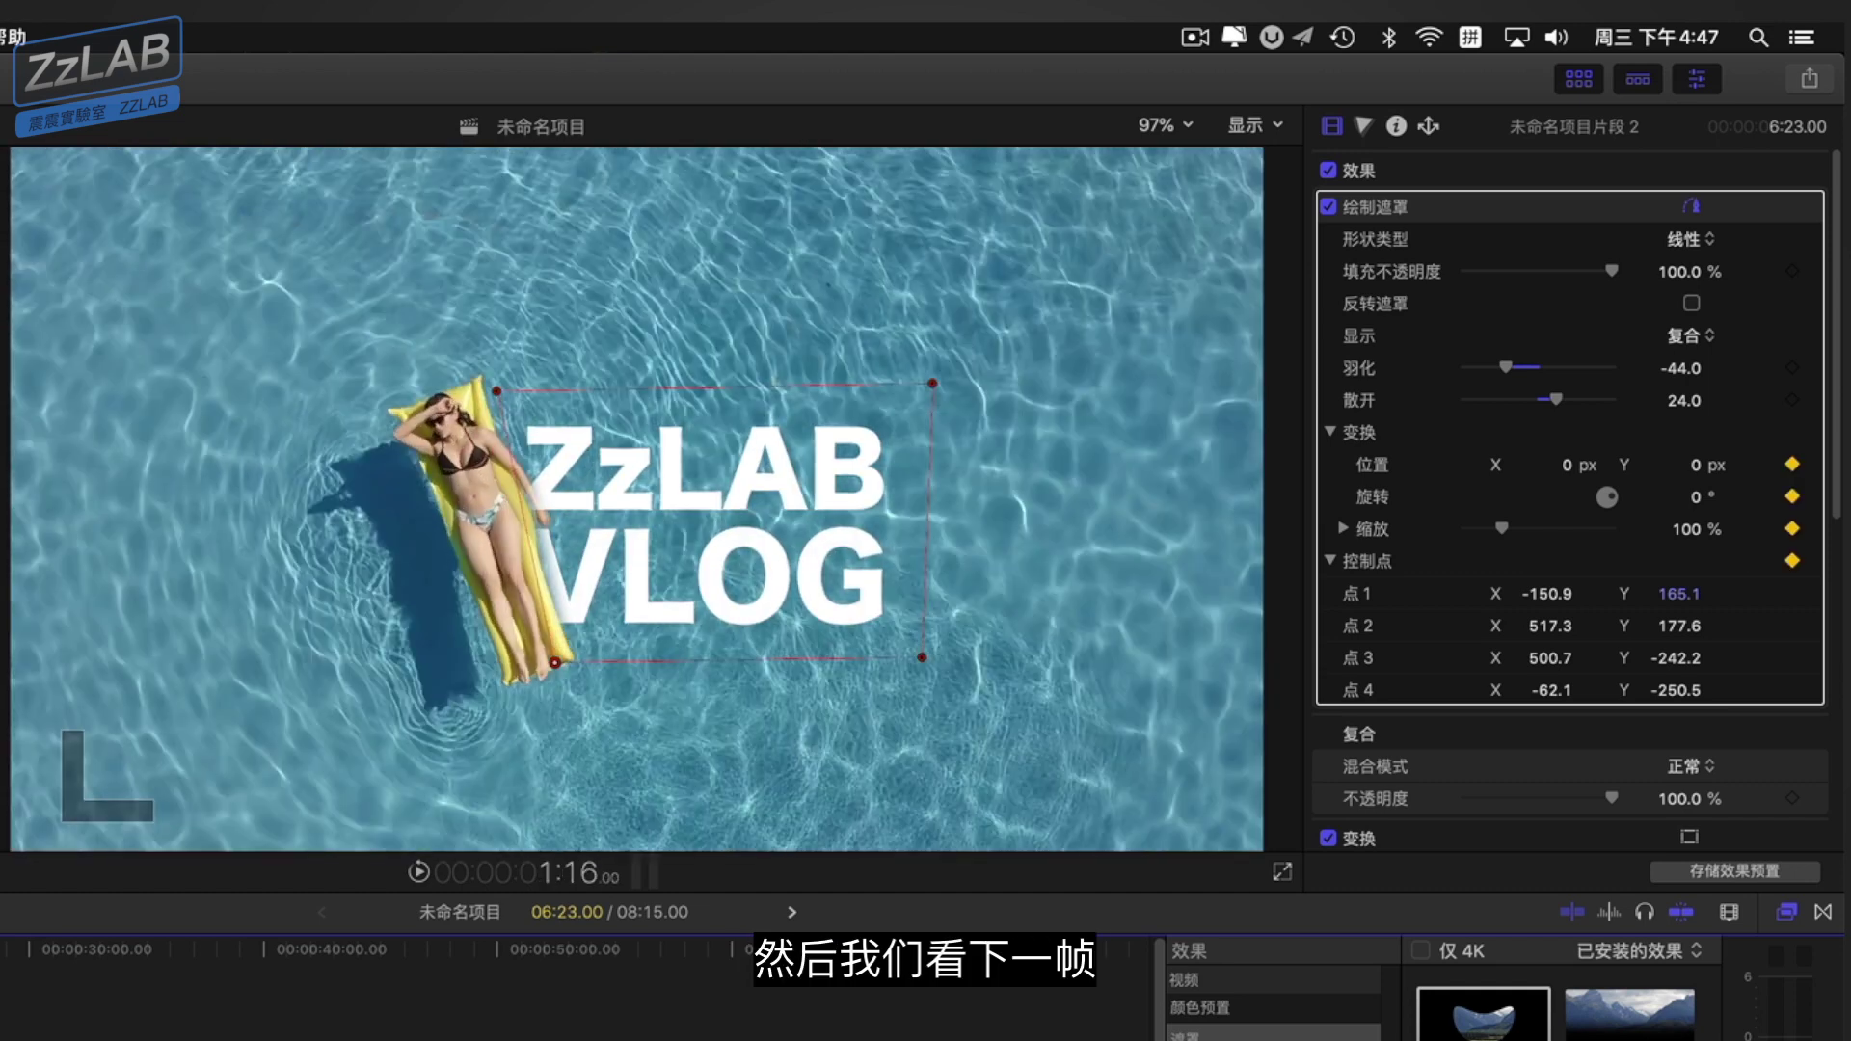
key(Right)
key(Right)
key(Right)
key(Right)
key(Right)
key(Right)
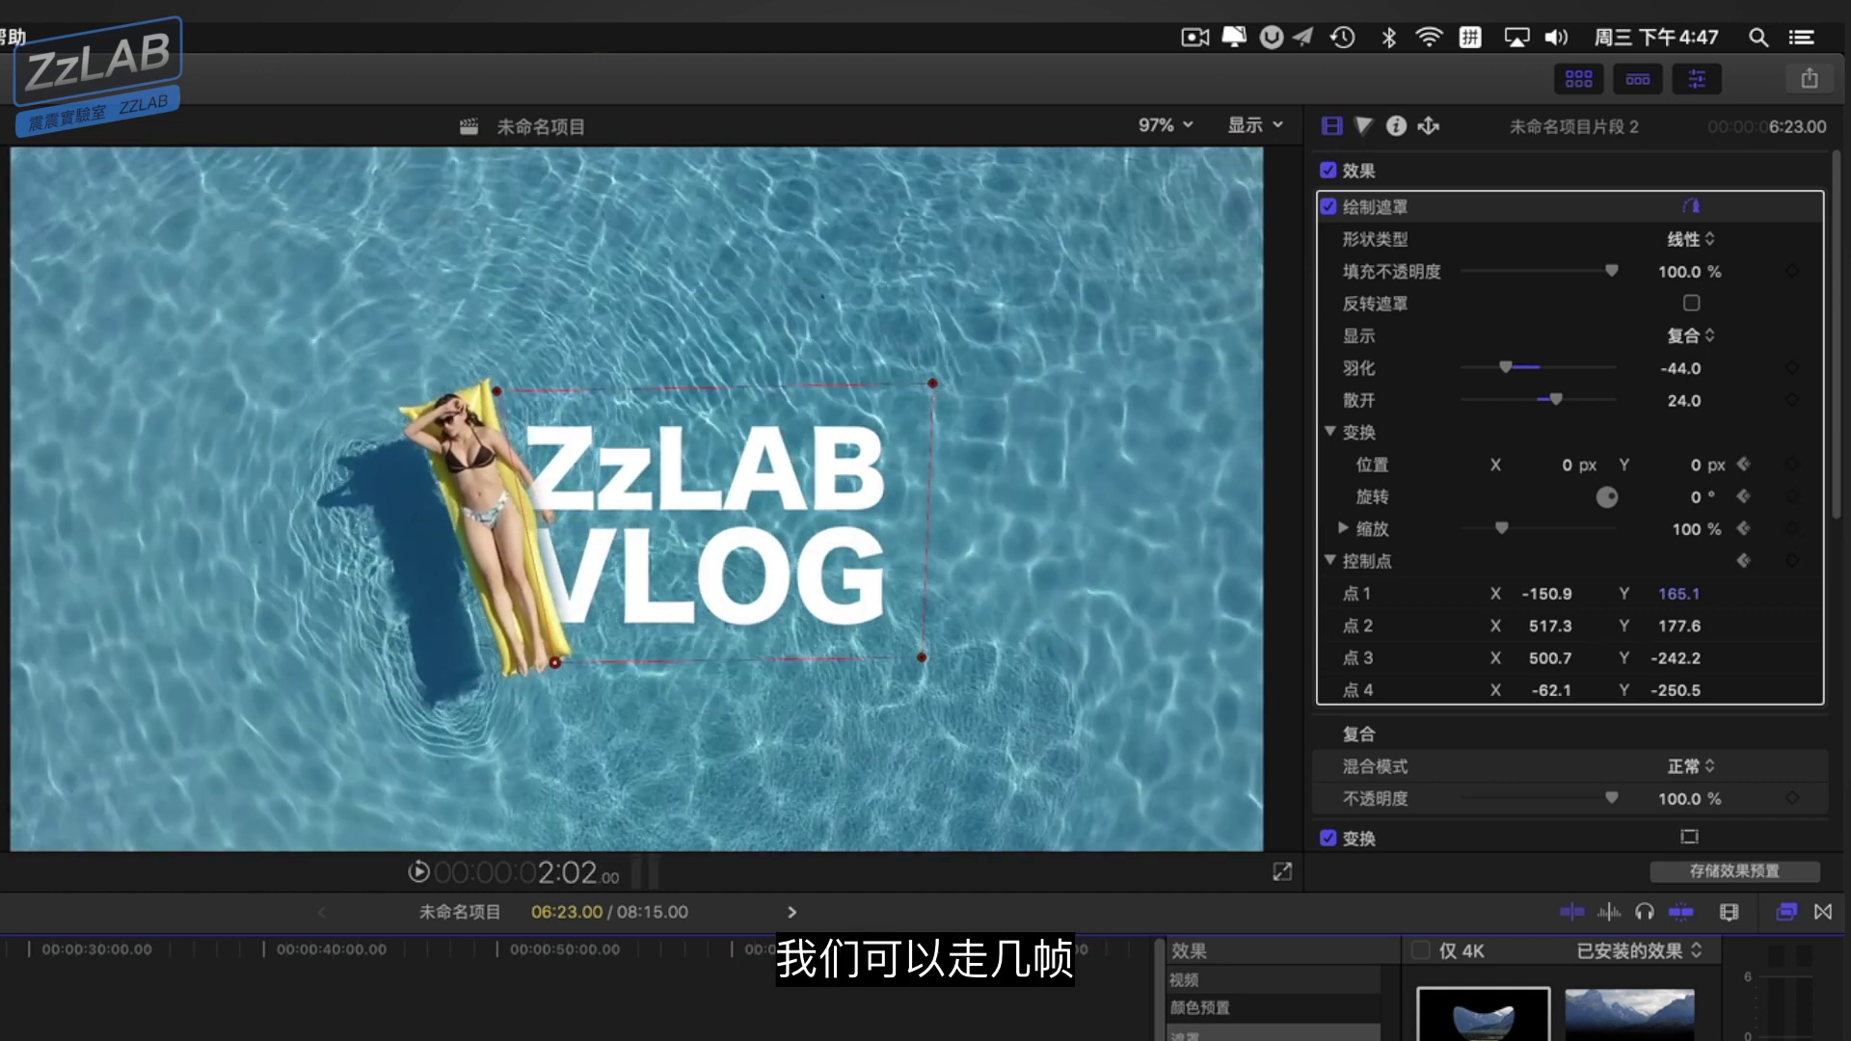
key(Right)
key(Right)
key(Right)
key(Right)
key(Right)
key(Right)
key(Right)
key(Right)
key(Right)
key(Right)
key(Right)
key(Right)
key(Right)
key(Right)
key(Right)
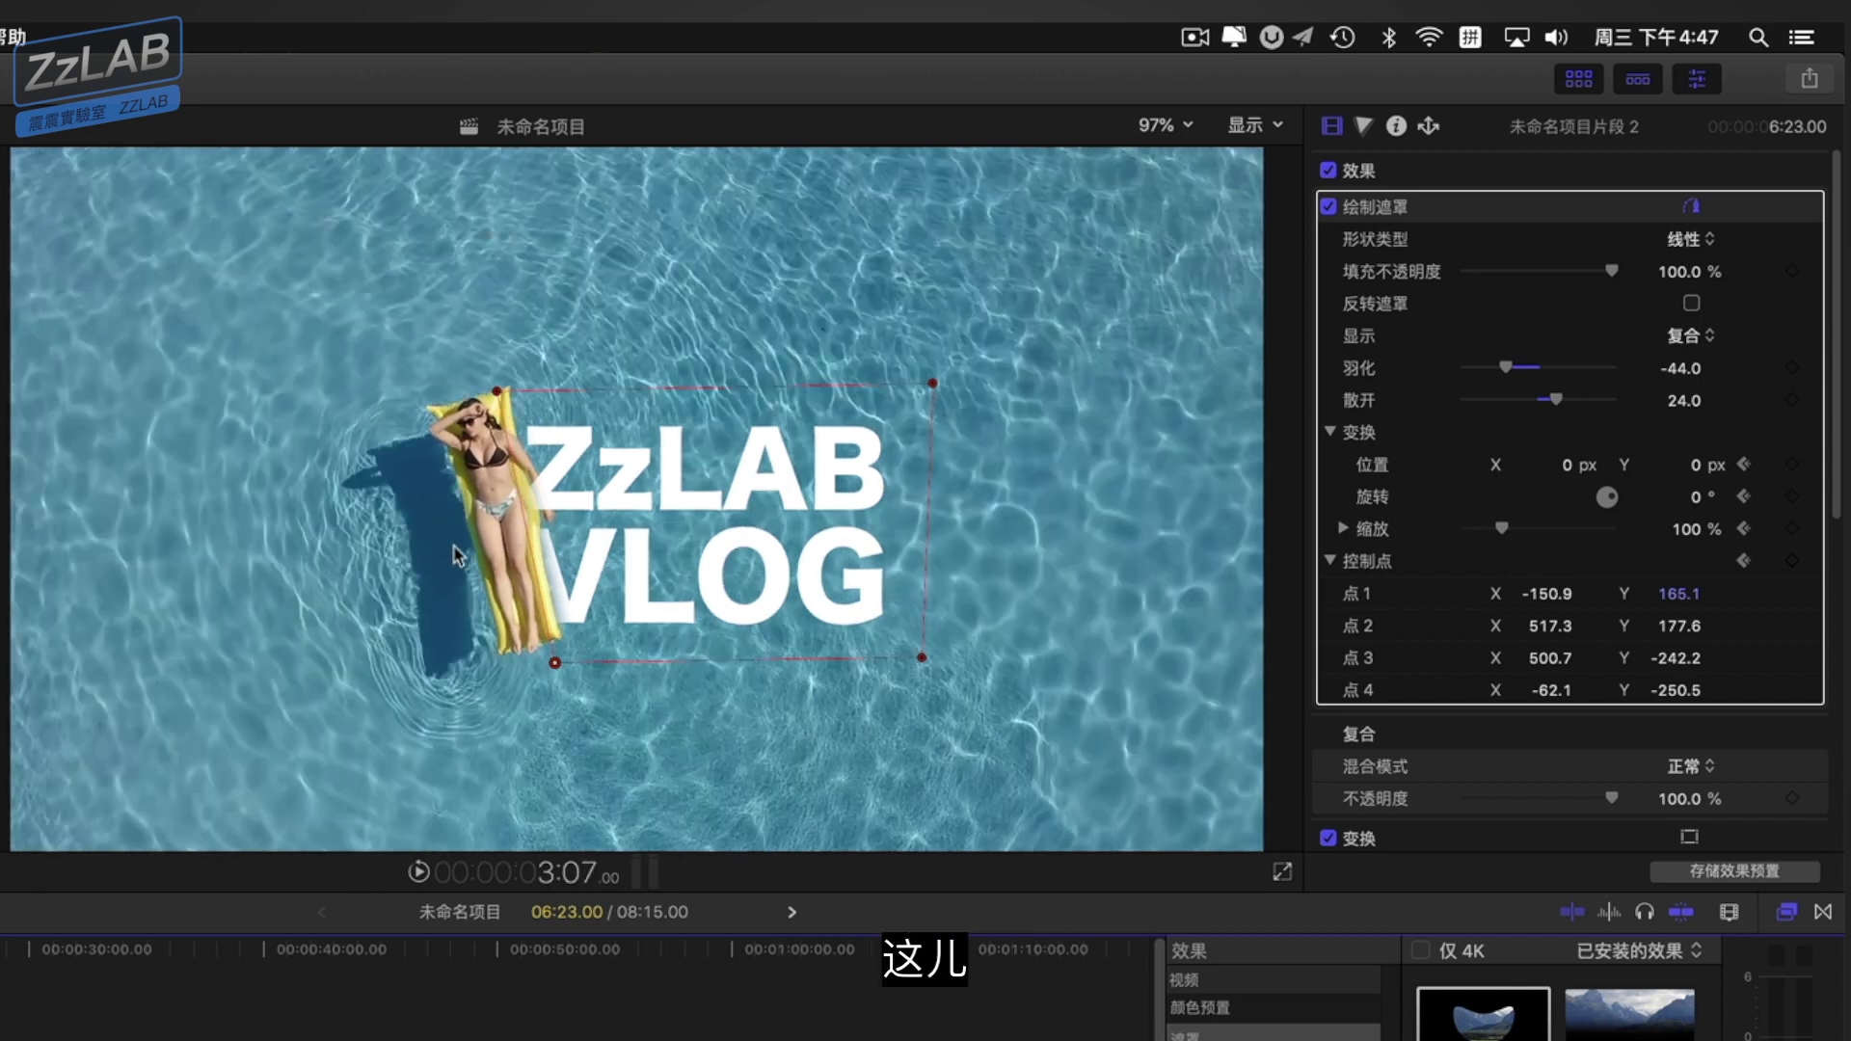
alt+click(532, 501)
drag(532, 502, 538, 512)
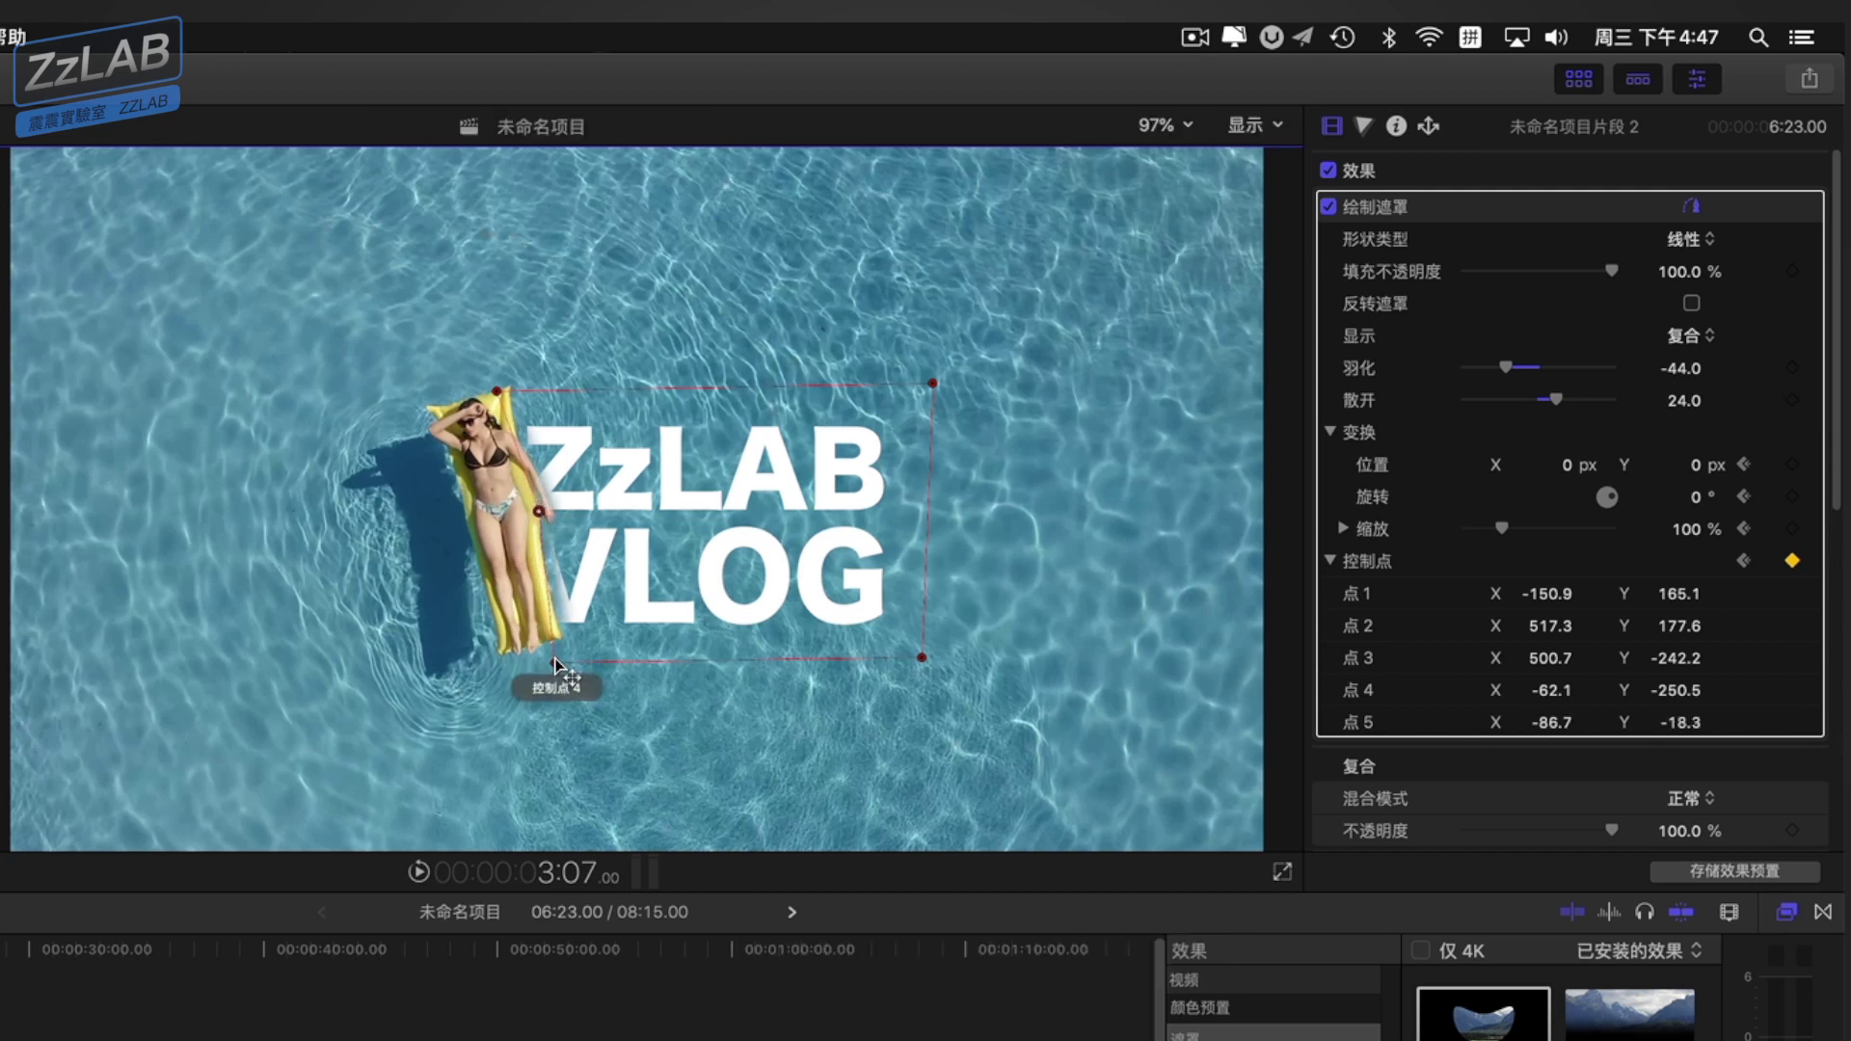
drag(556, 664, 557, 658)
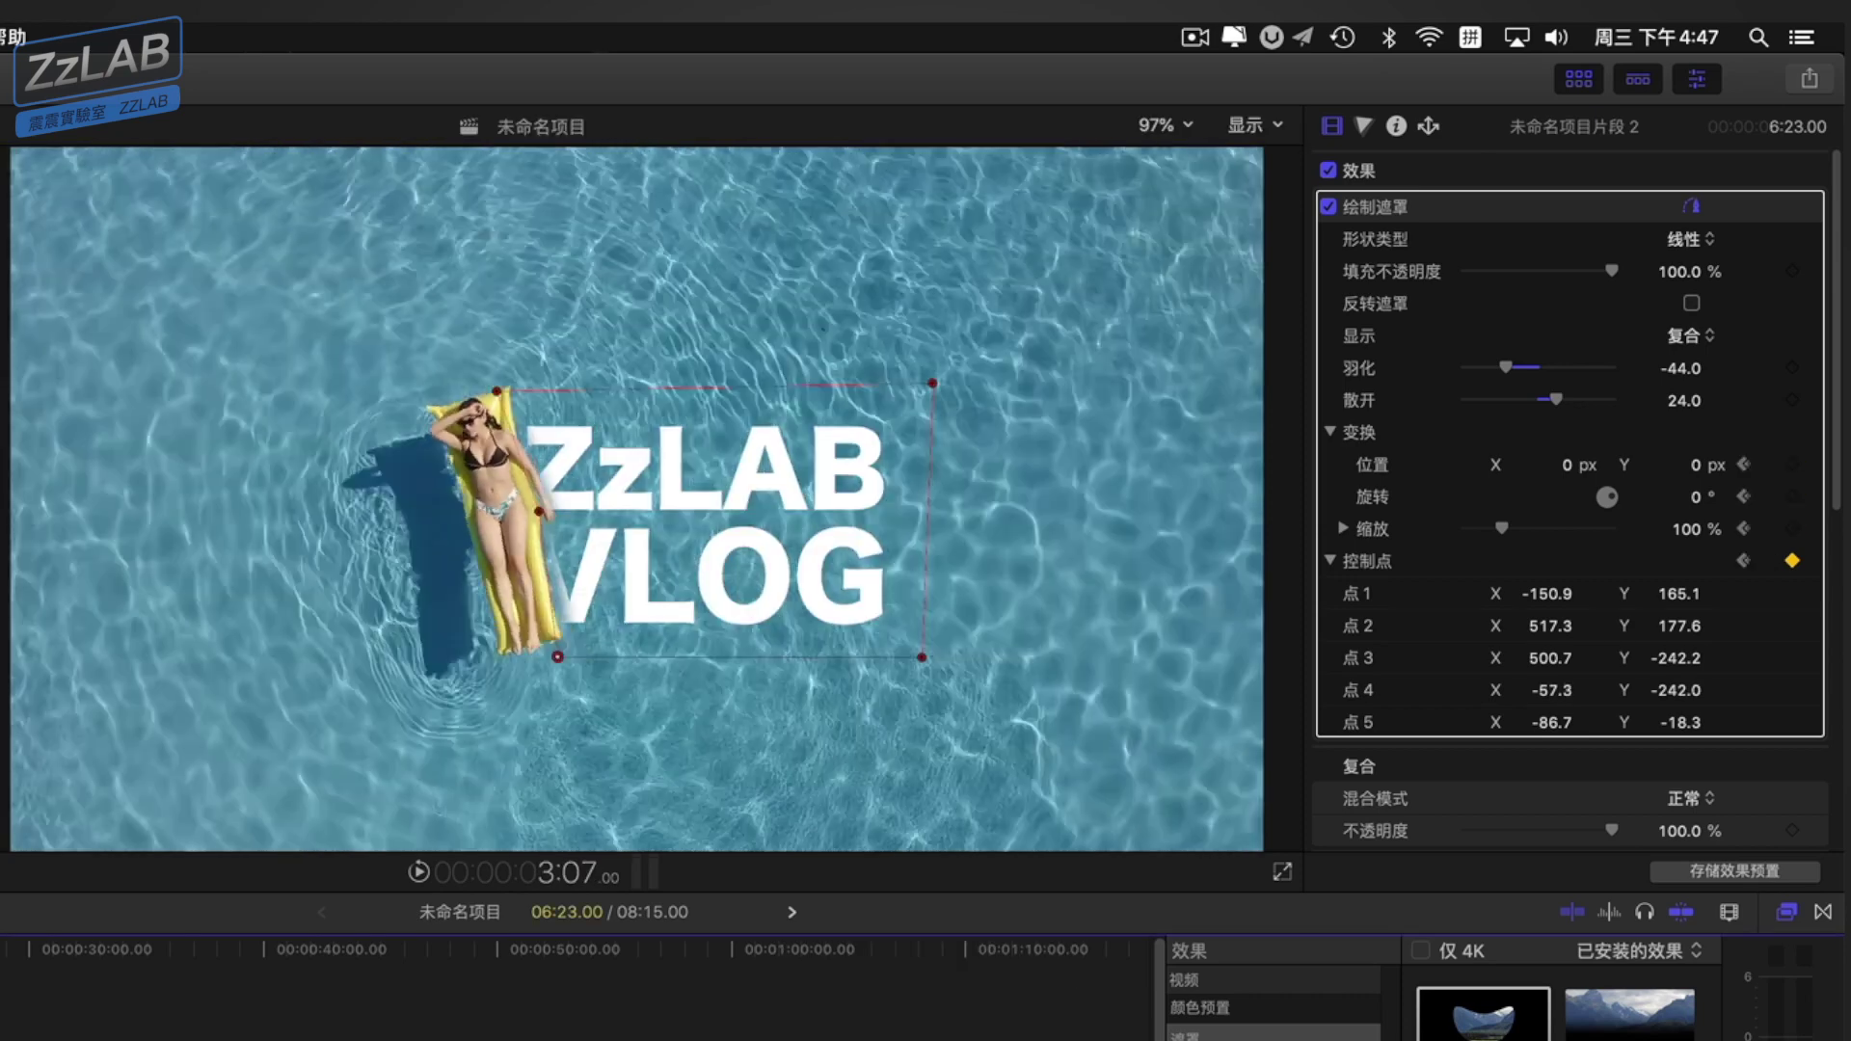
key(space)
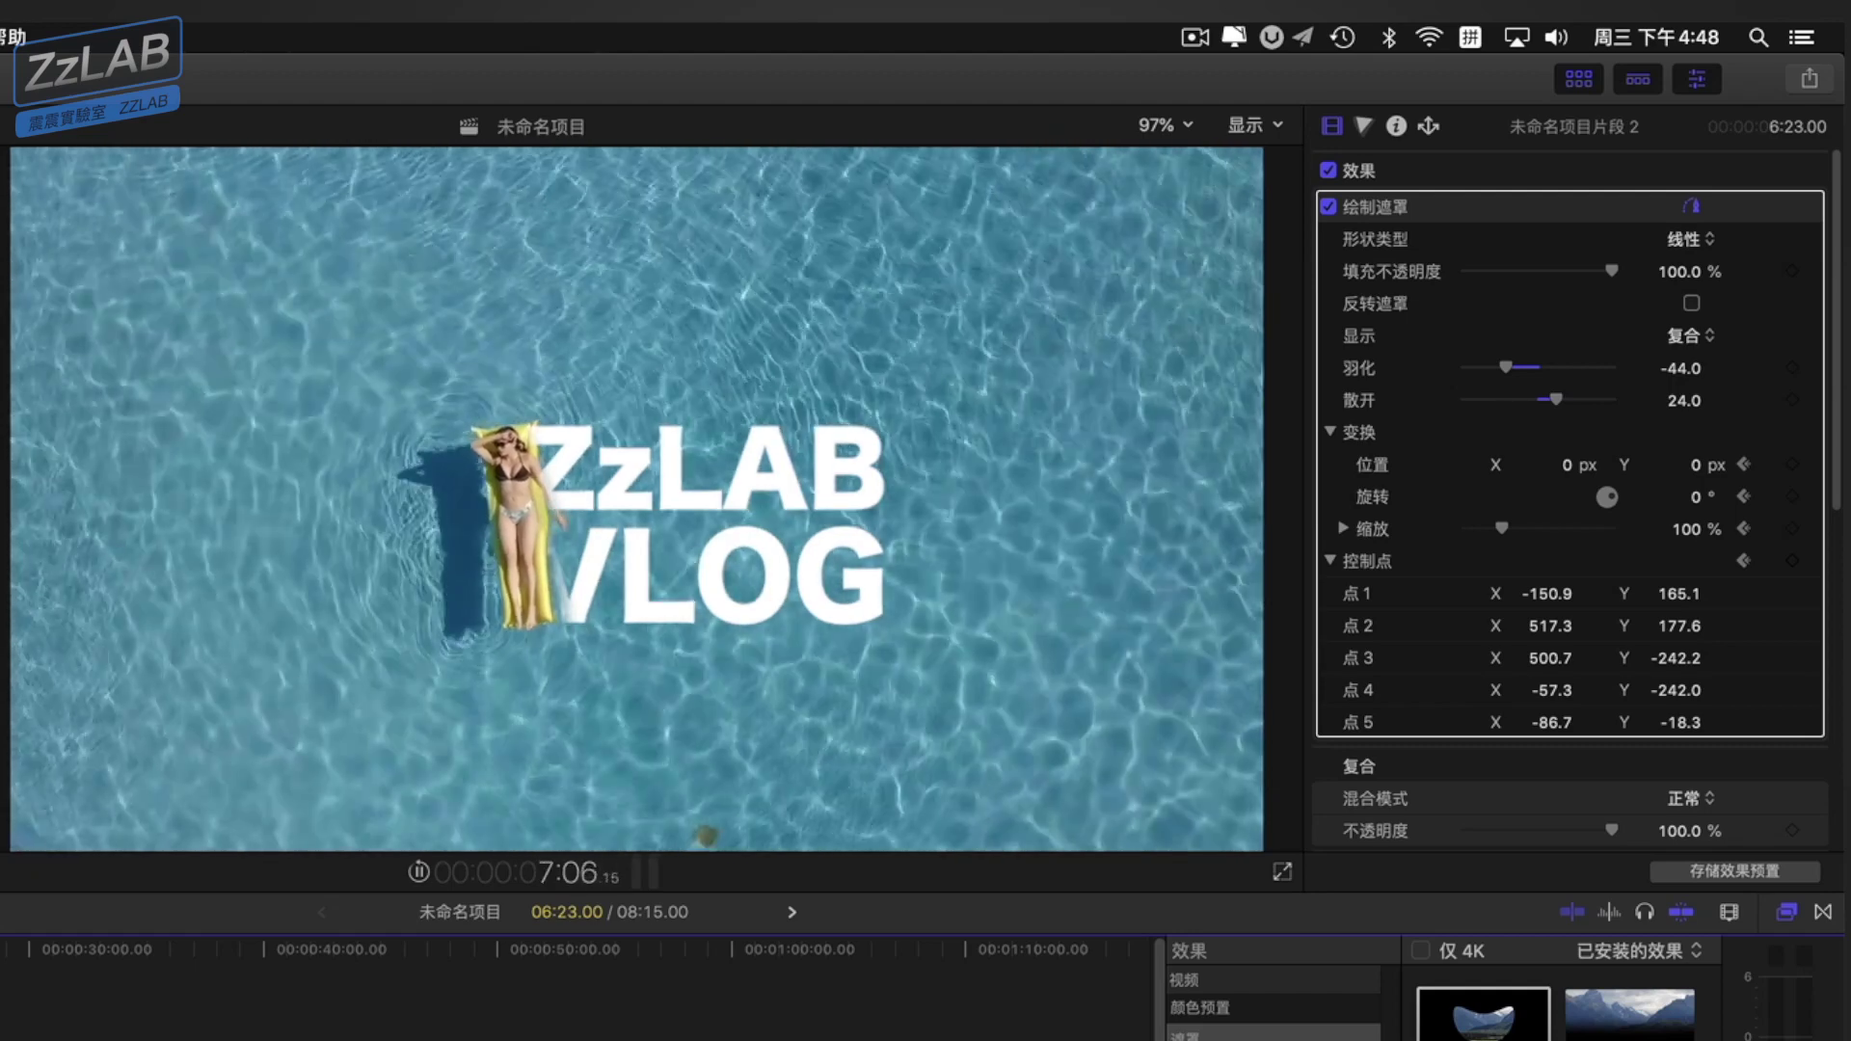
key(space)
- At the project end, drag mask points 5, 1 and 4 to hug the woman's arm, then review backward
key(Down)
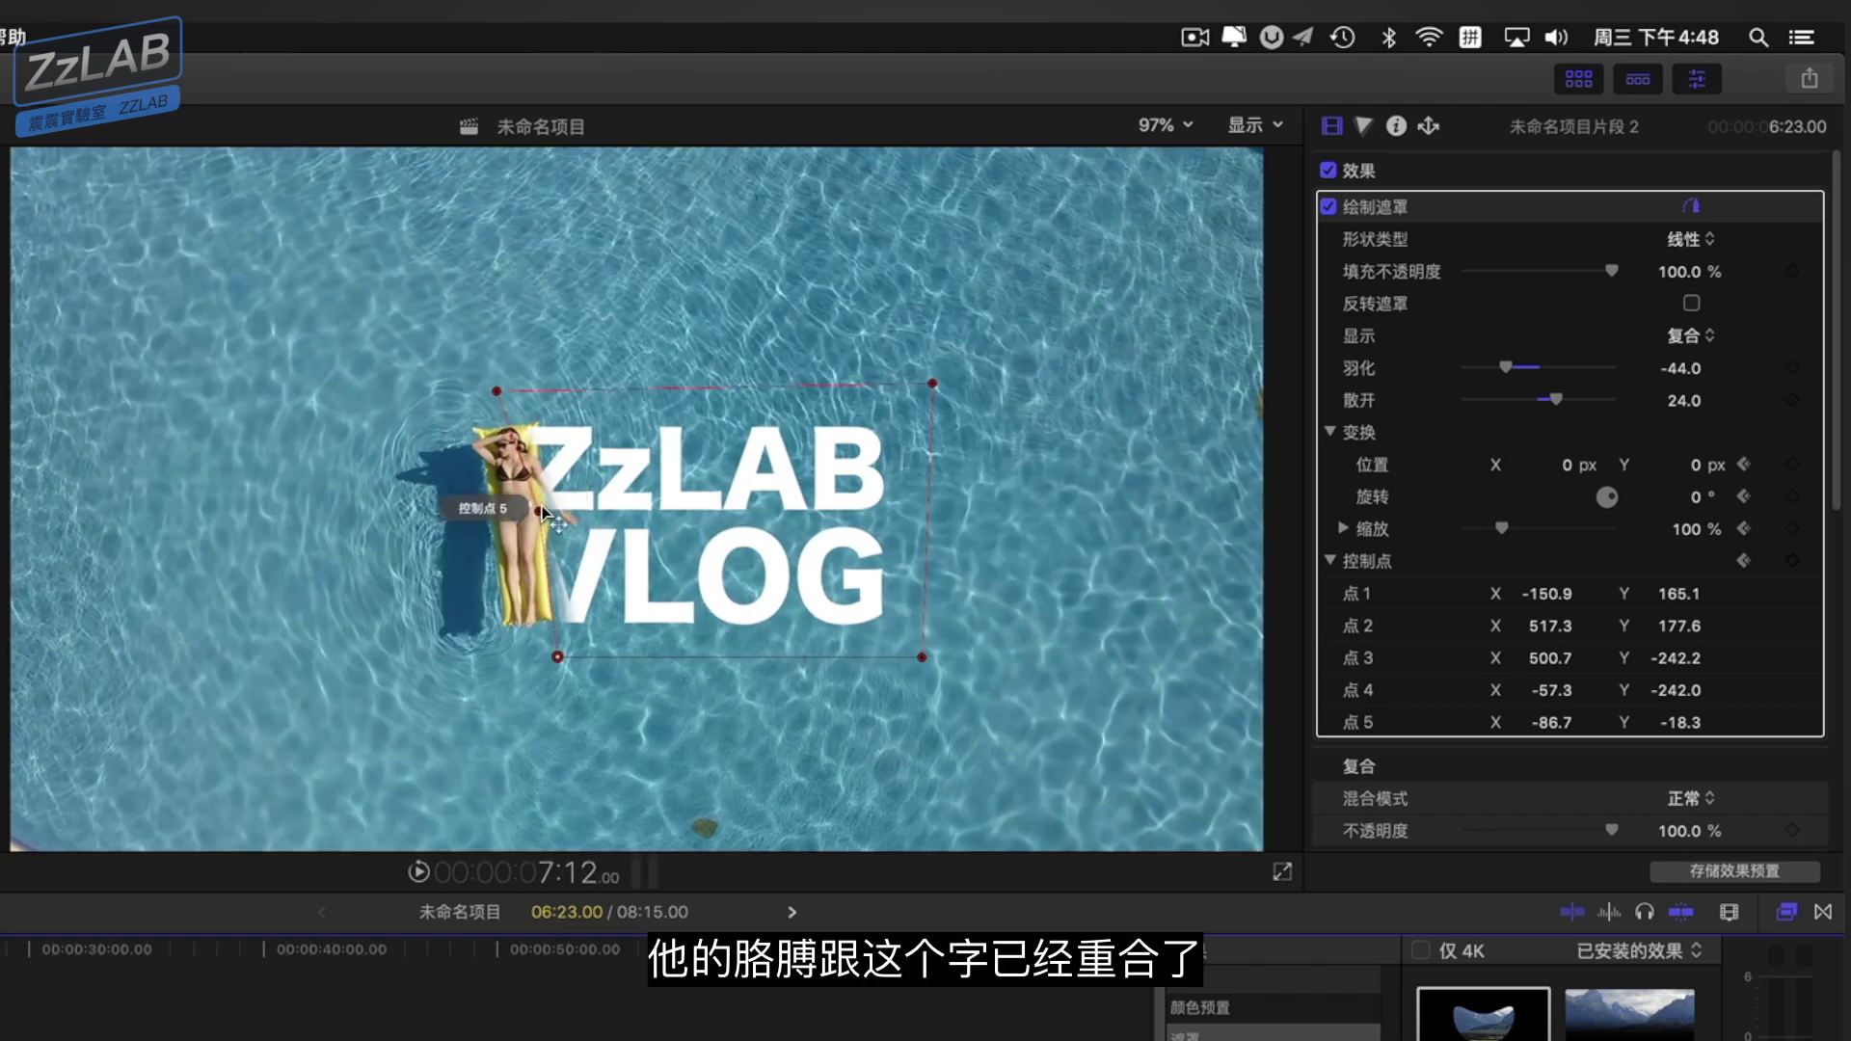
drag(538, 511, 561, 525)
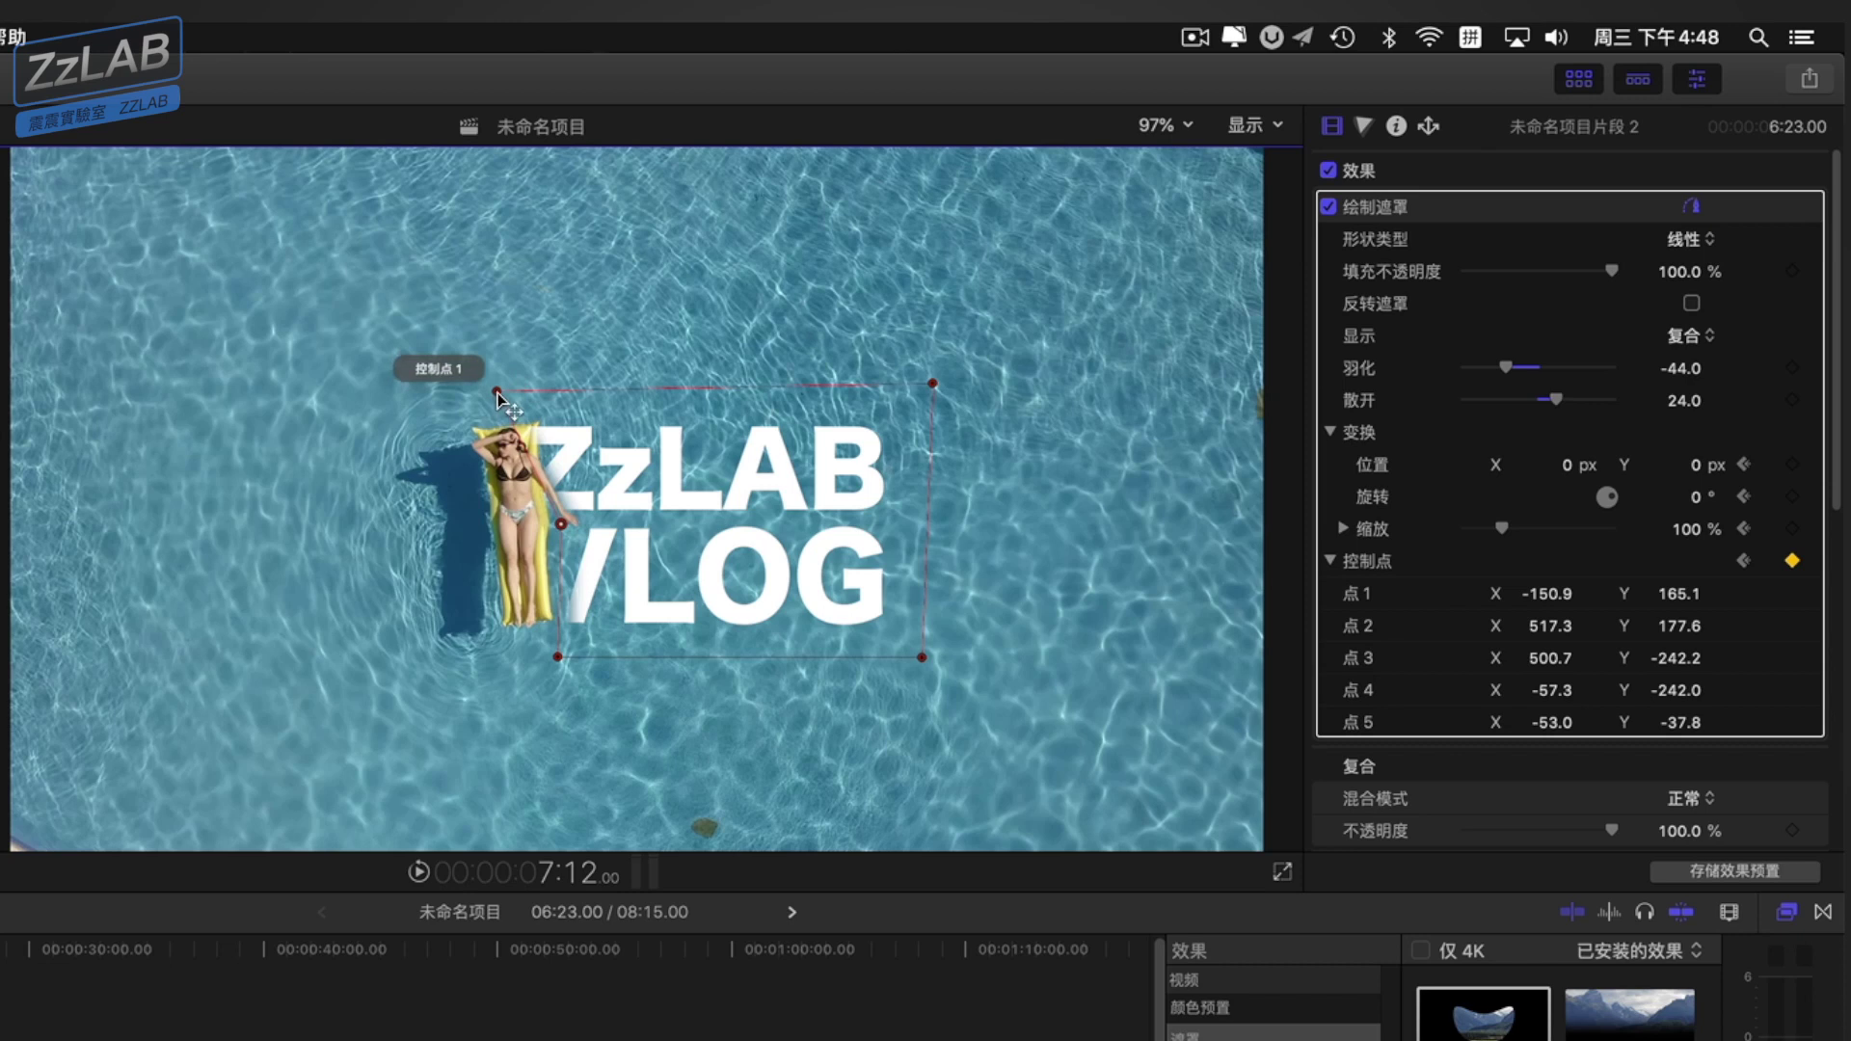
drag(497, 390, 509, 394)
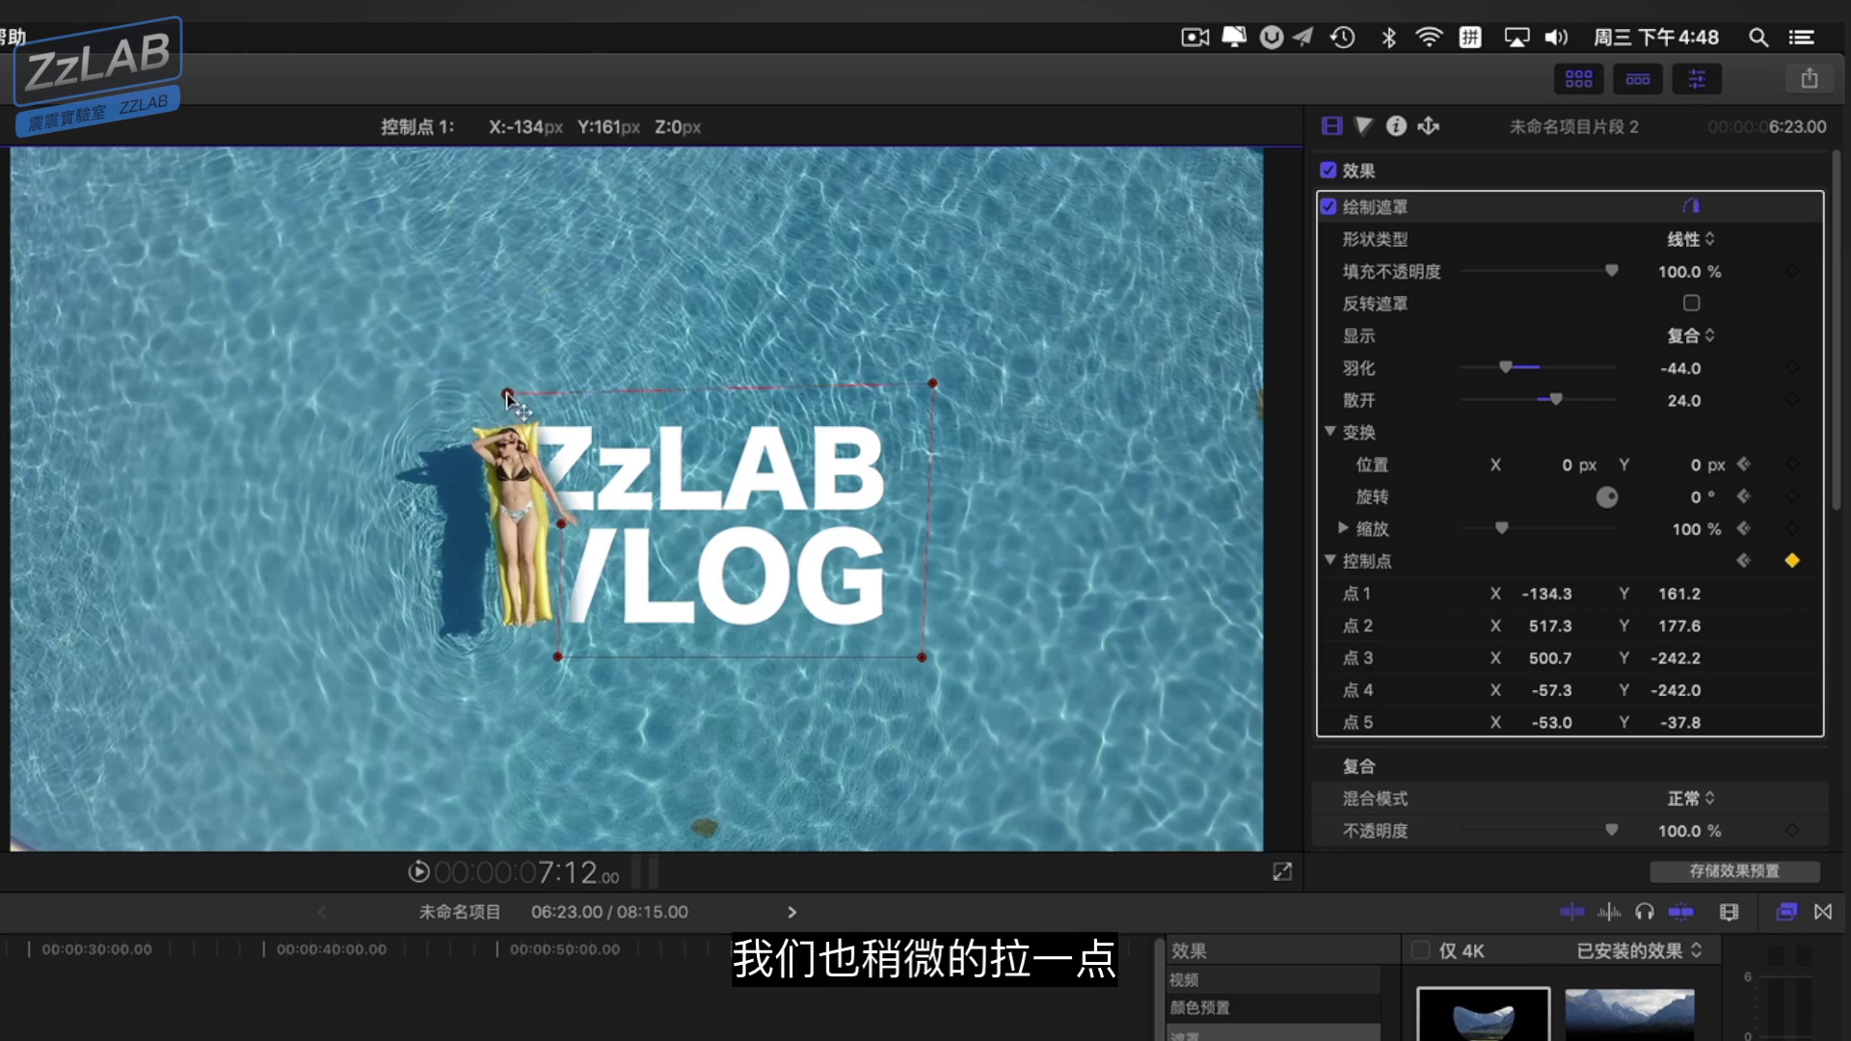
drag(557, 657, 533, 650)
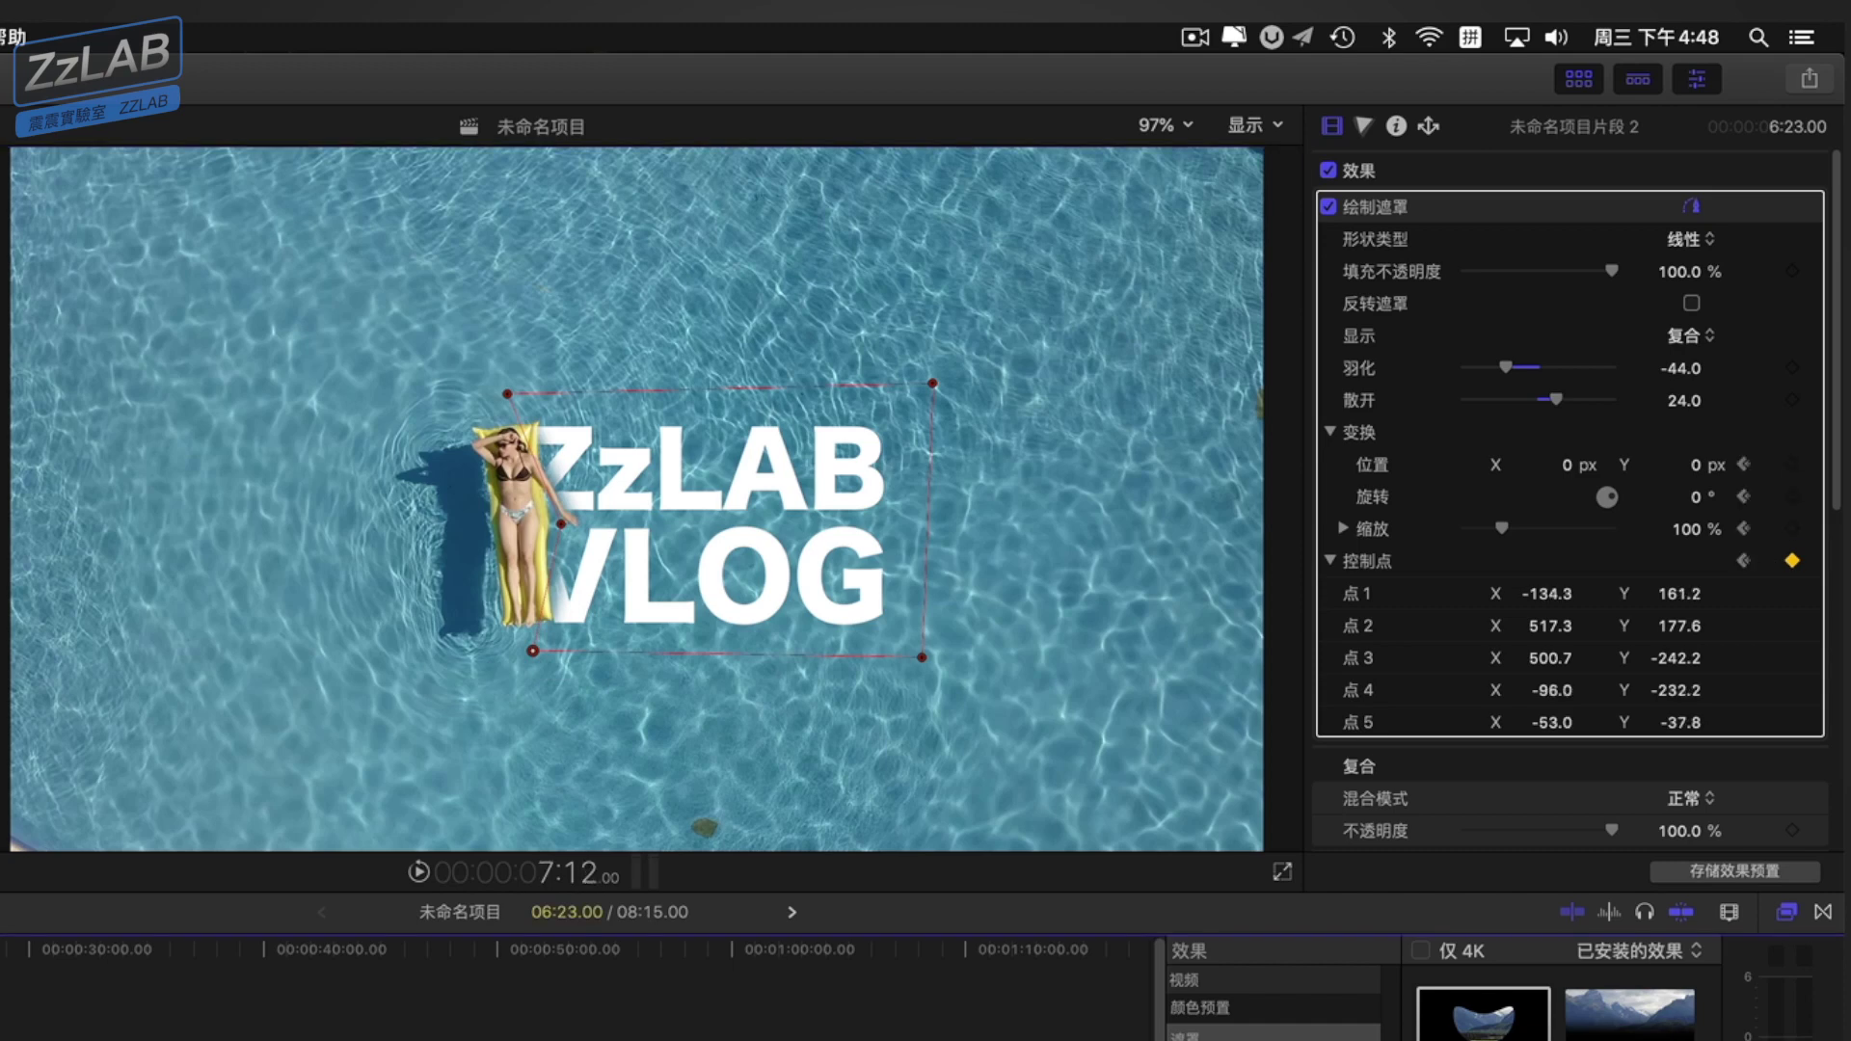
key(j)
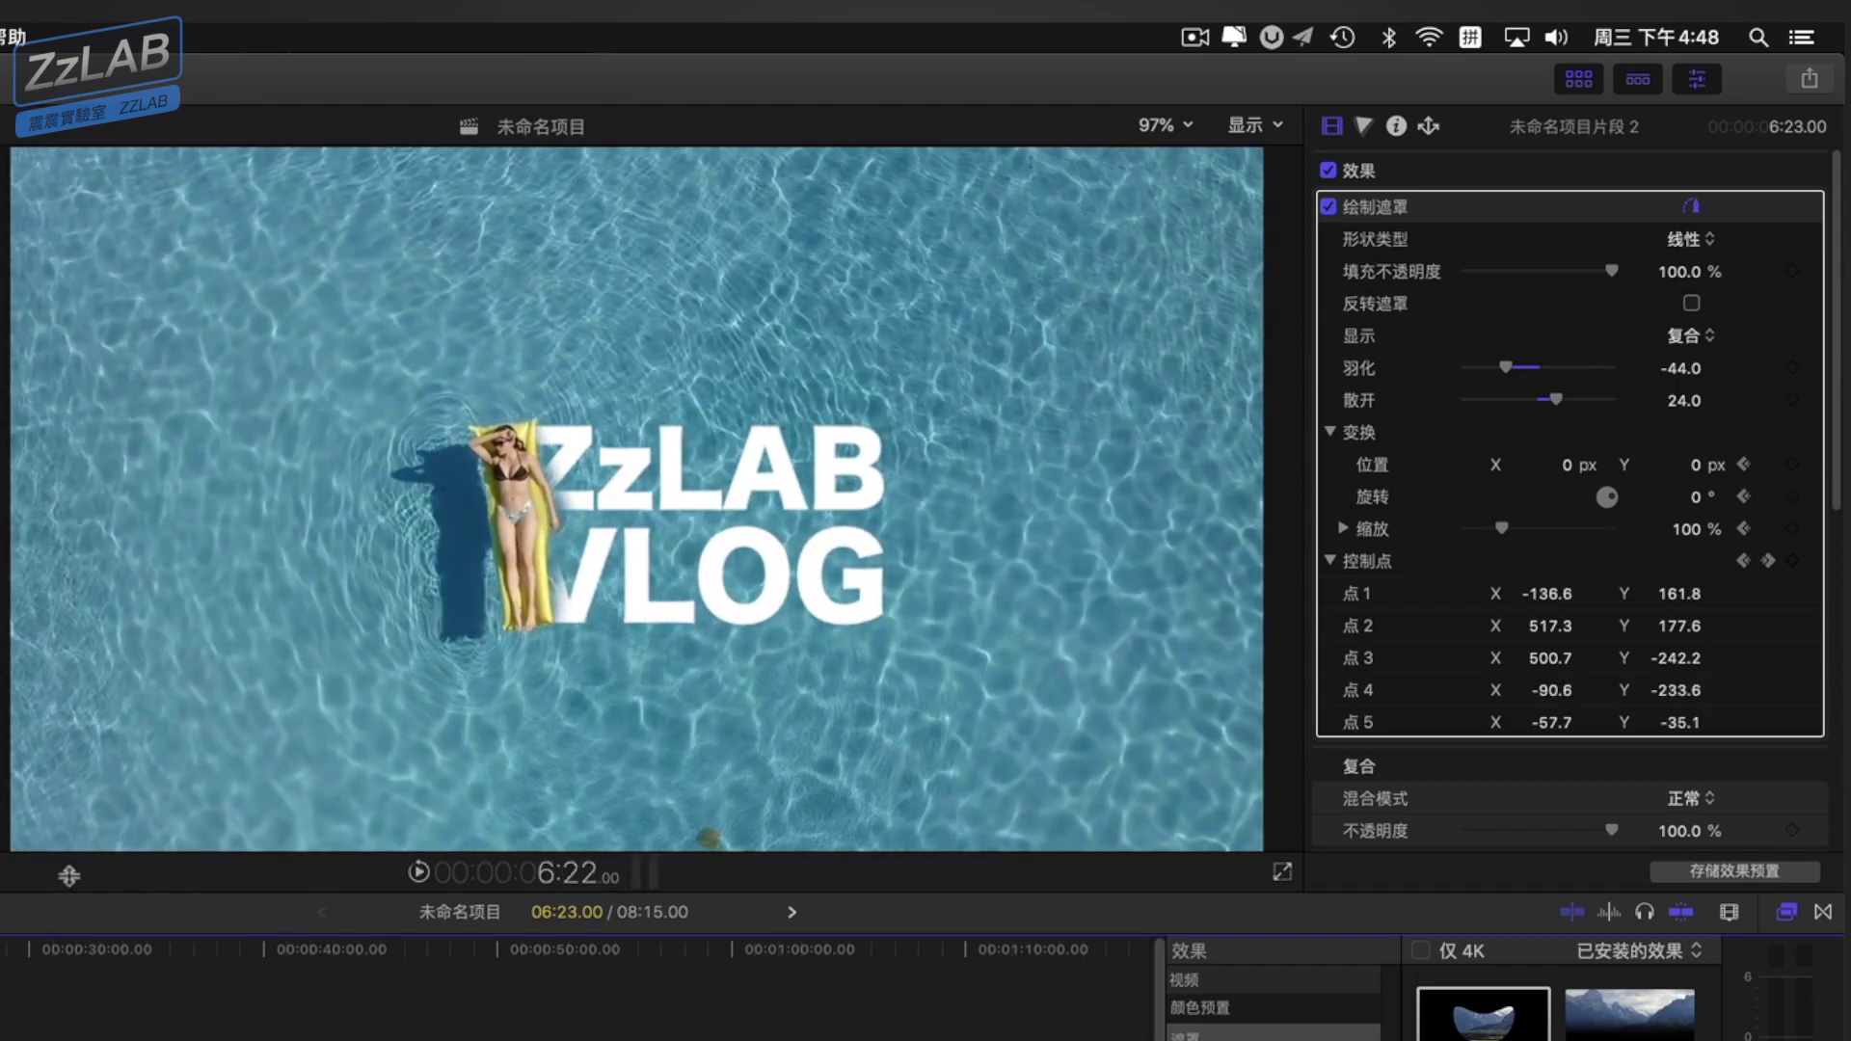
- Keyframe the mask here, adding a sixth point at X -52.2, Y -39.5 along her arm, and review
drag(559, 522, 562, 528)
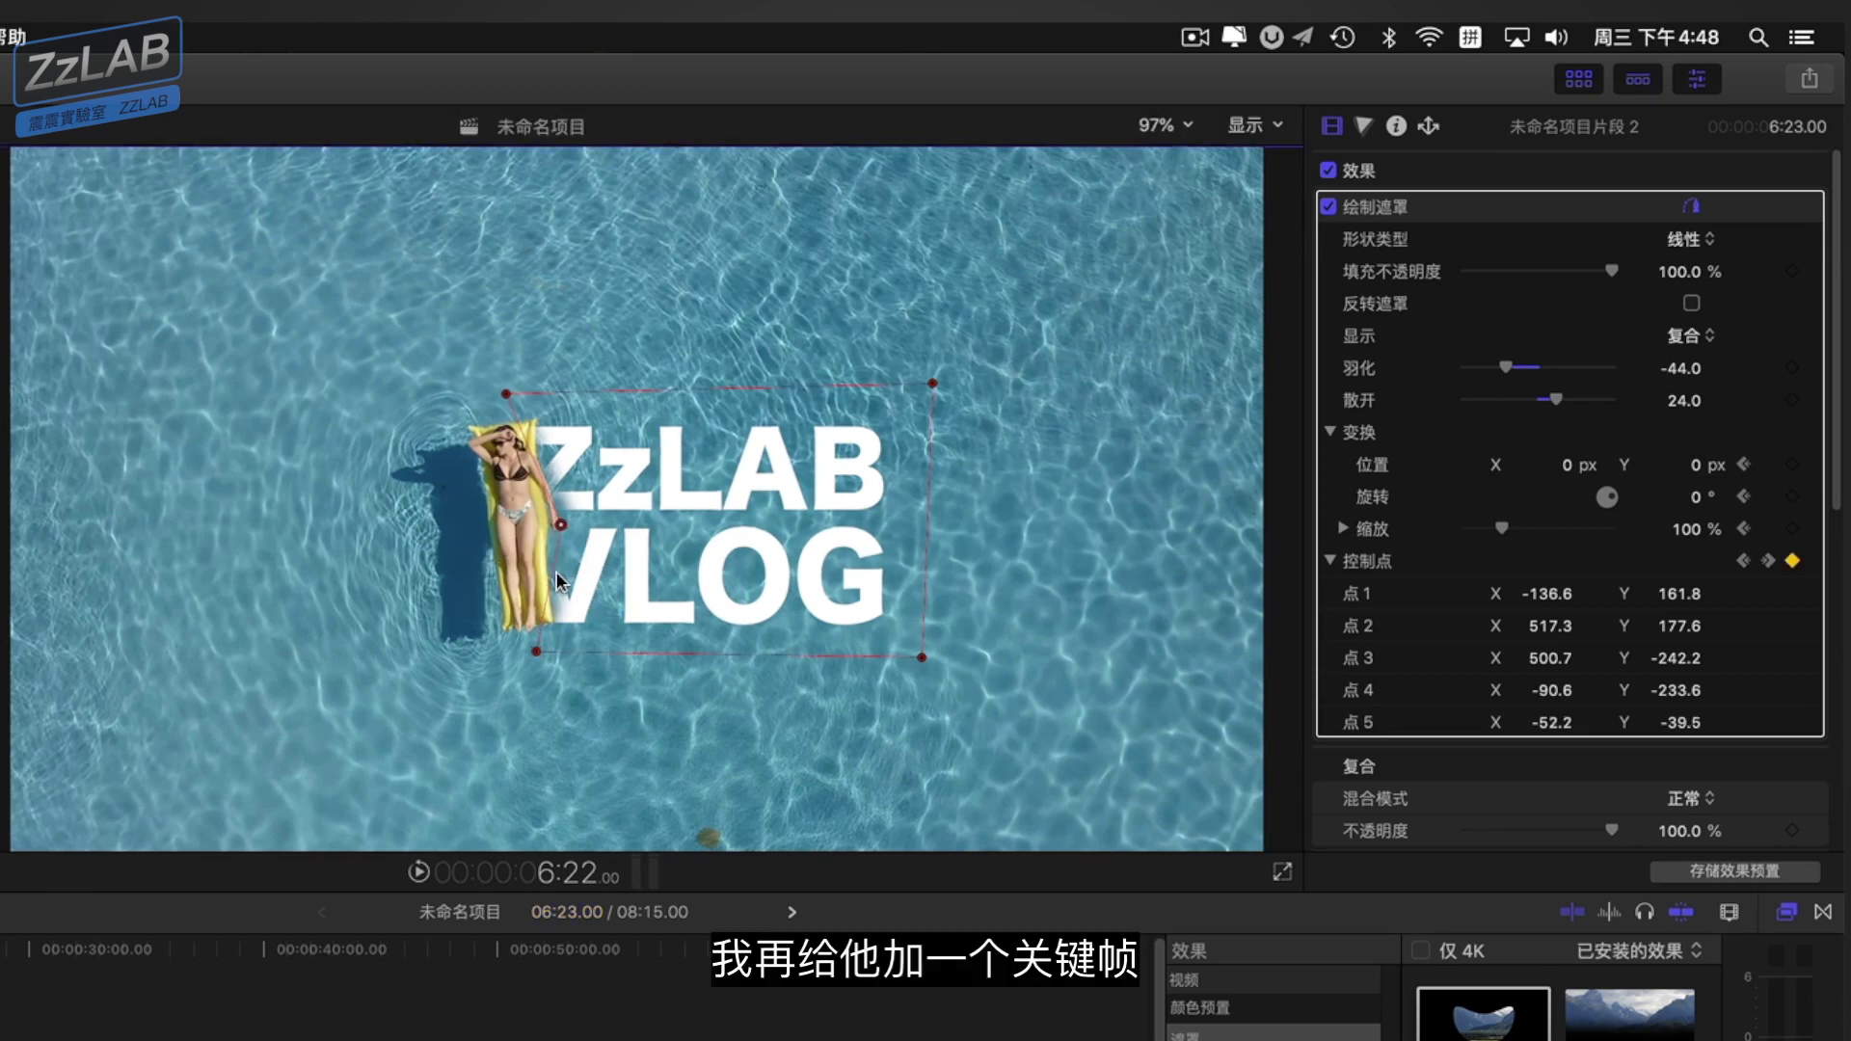
click(552, 557)
drag(552, 557, 540, 519)
key(j)
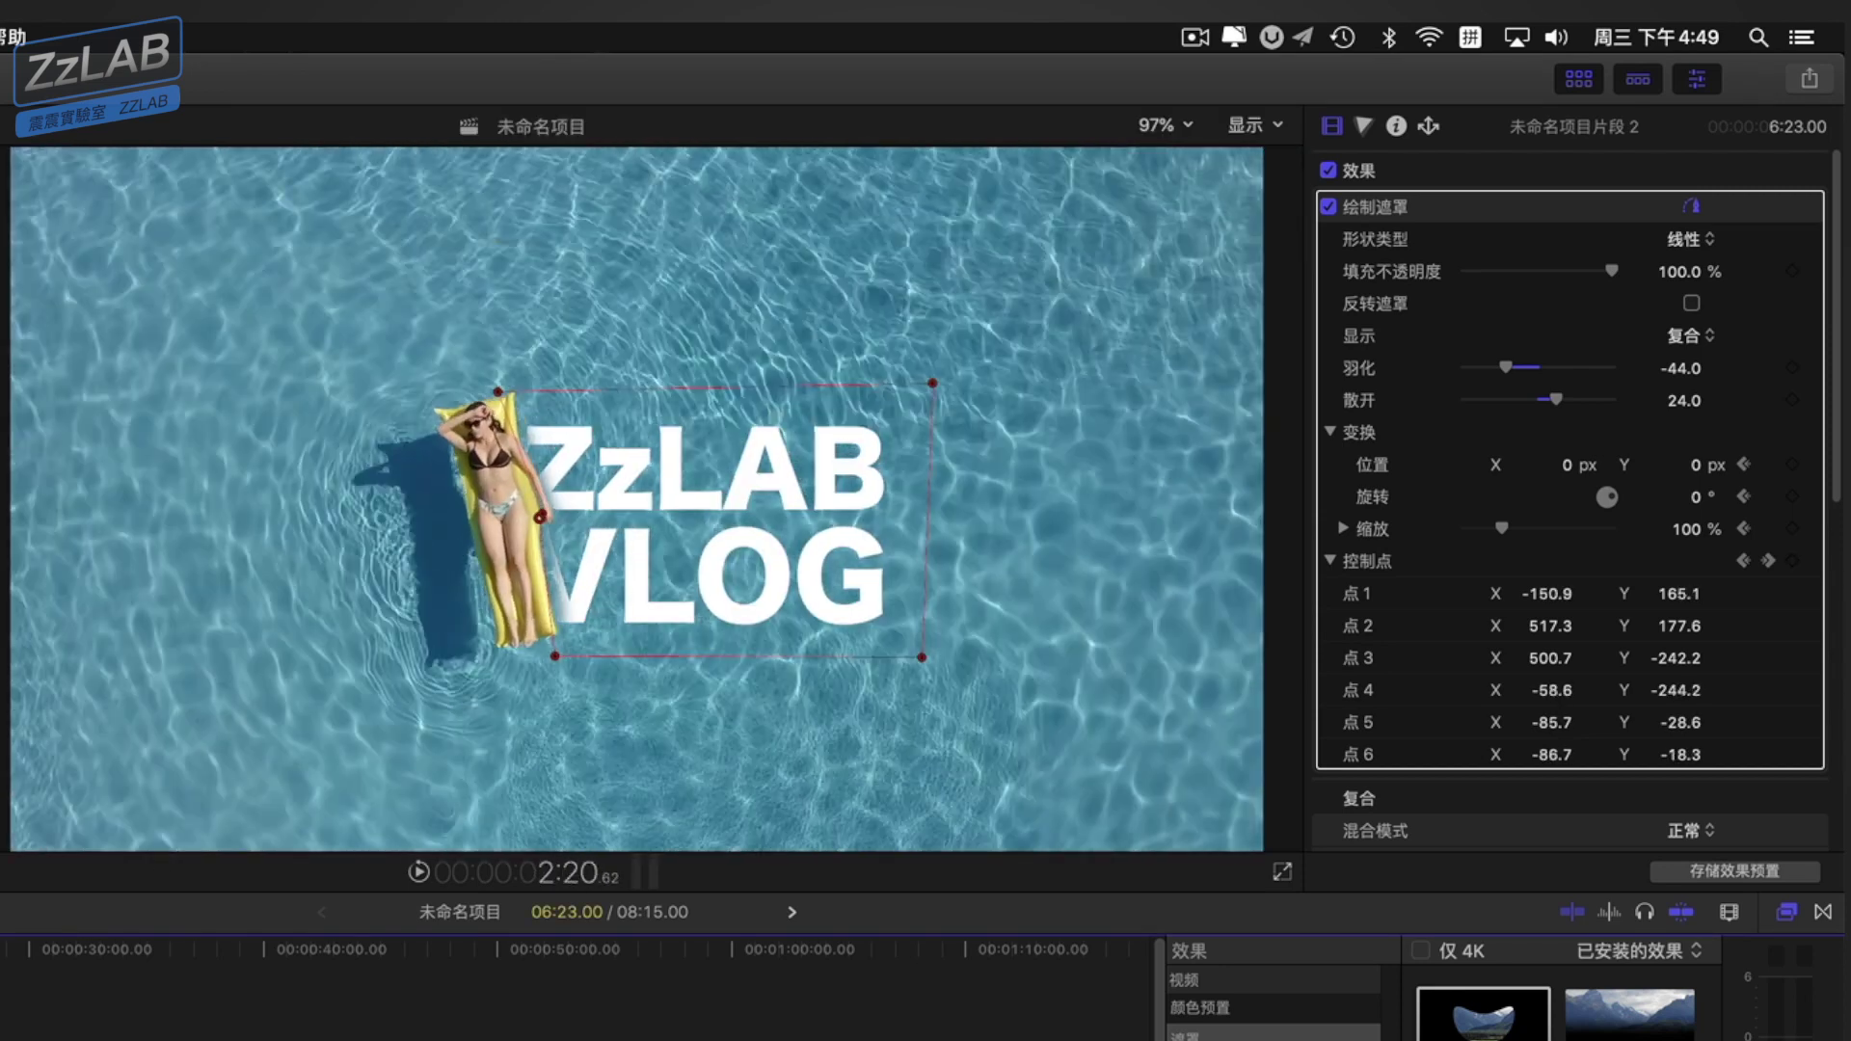
key(k)
key(l)
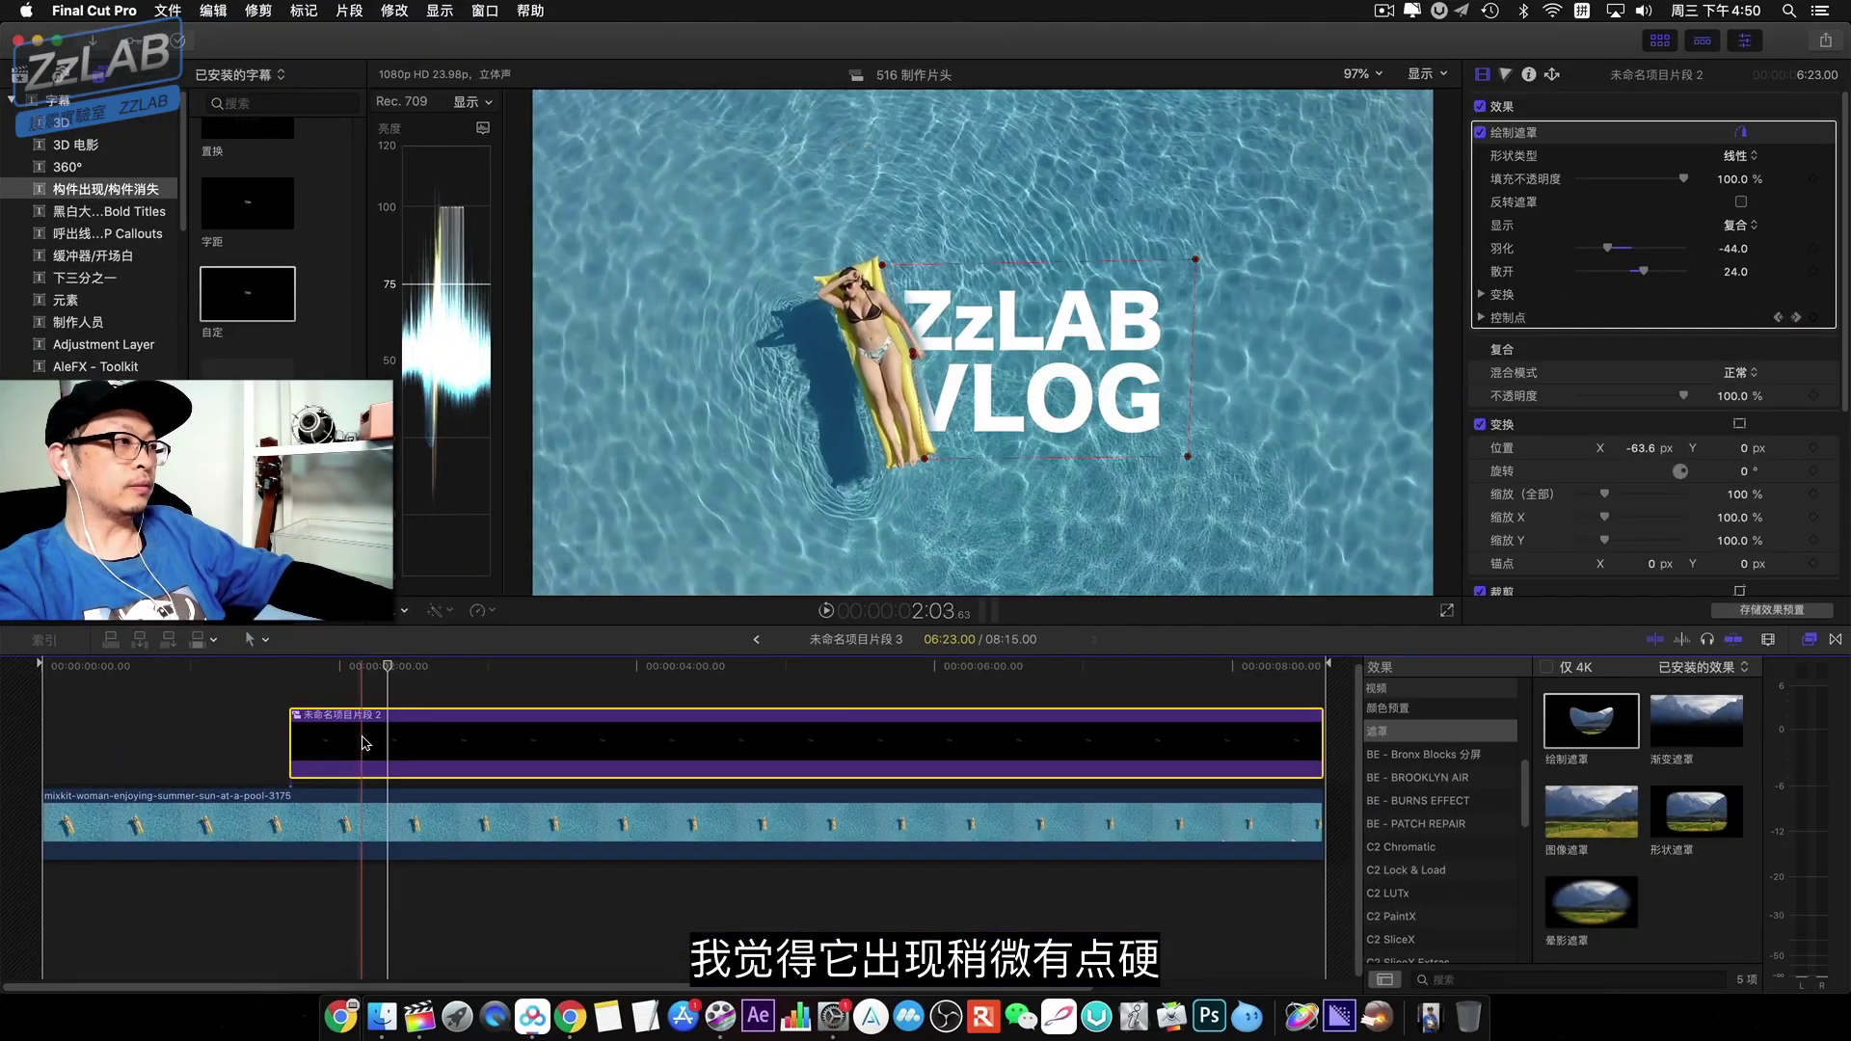
- Stretch the ZzLAB VLOG title's opacity fade-in longer, previewing until it rises gradually from 0%
right_click(405, 751)
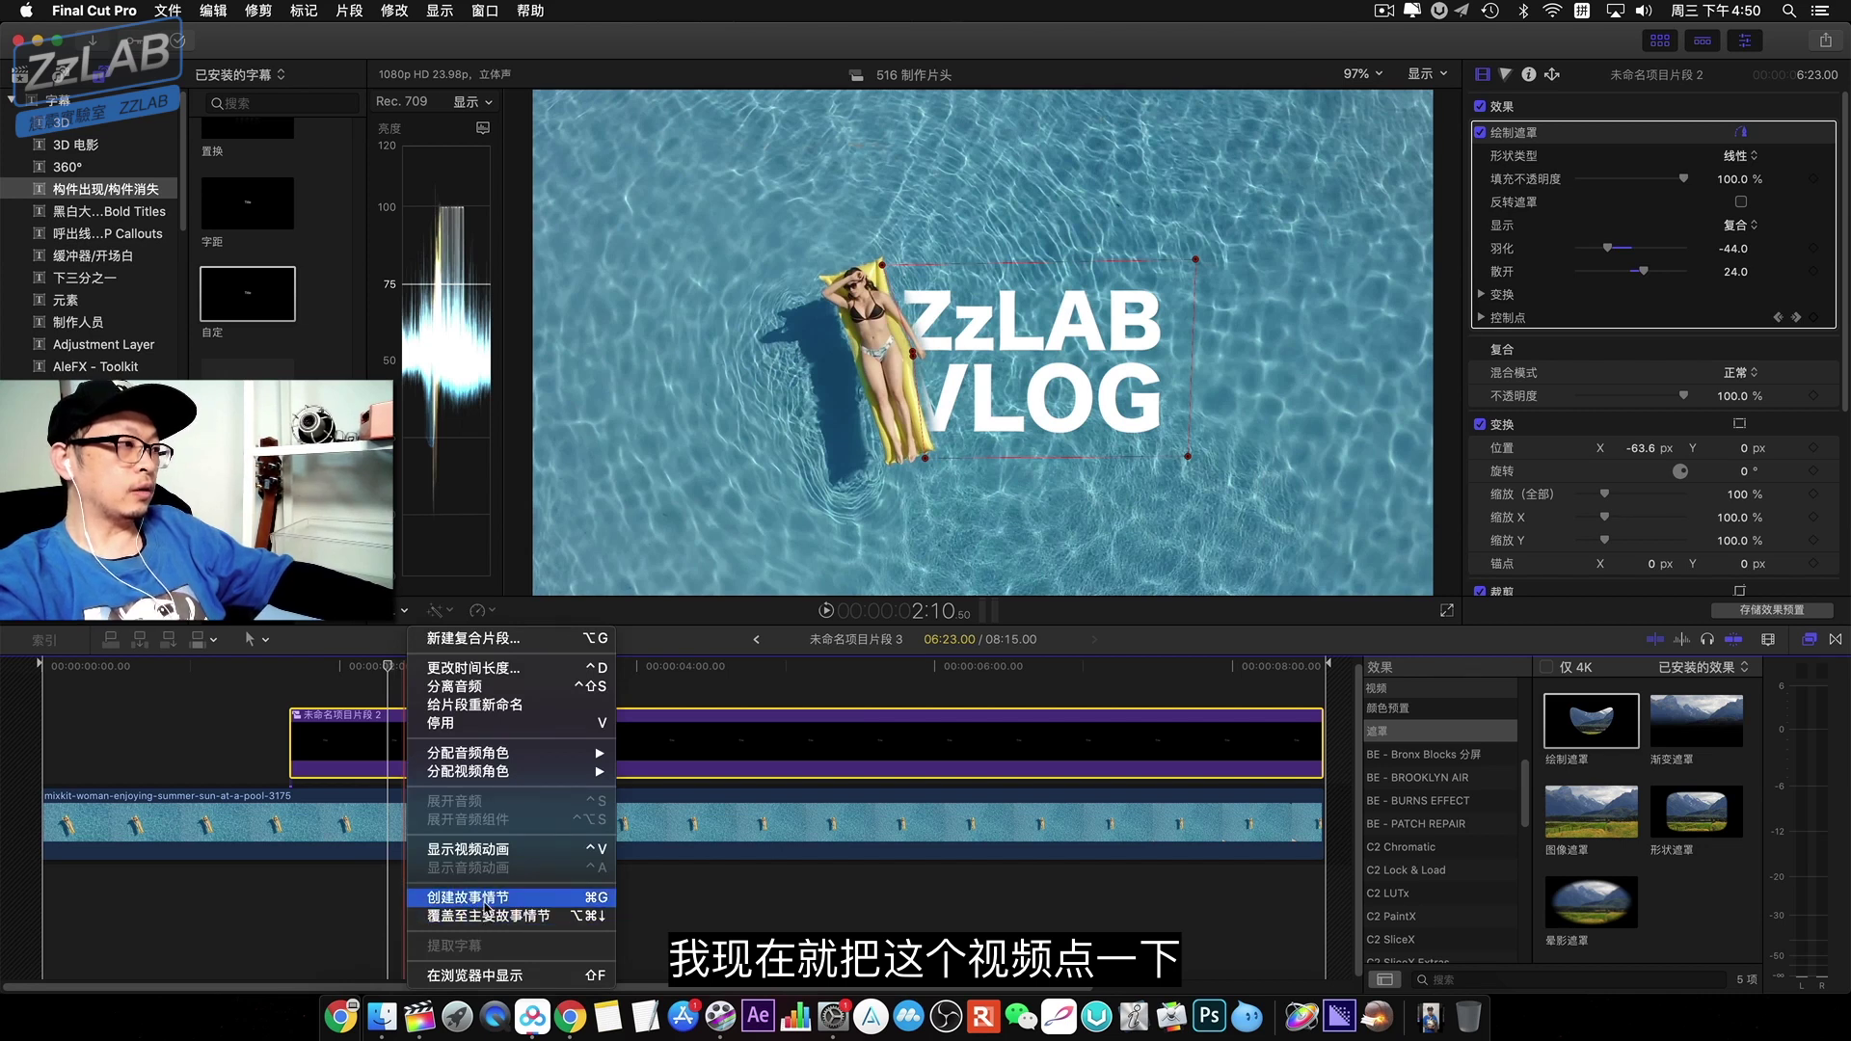
click(487, 850)
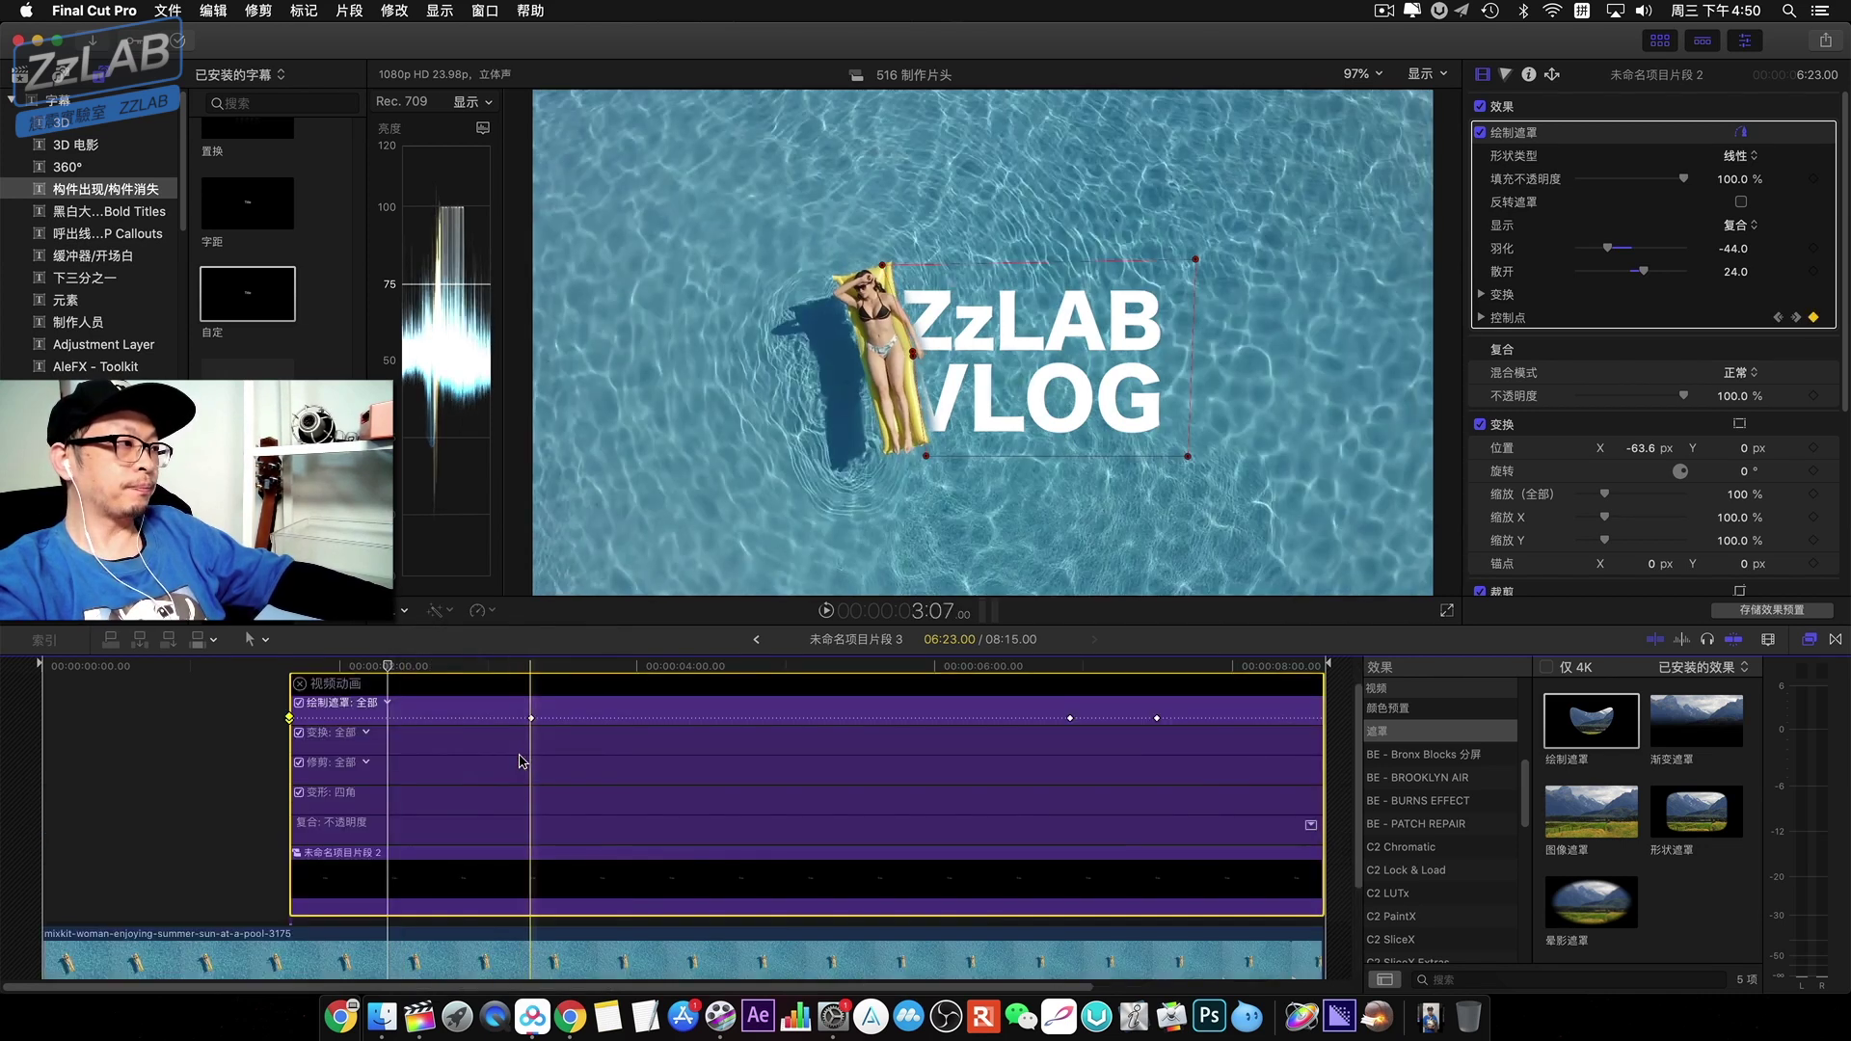
click(1309, 826)
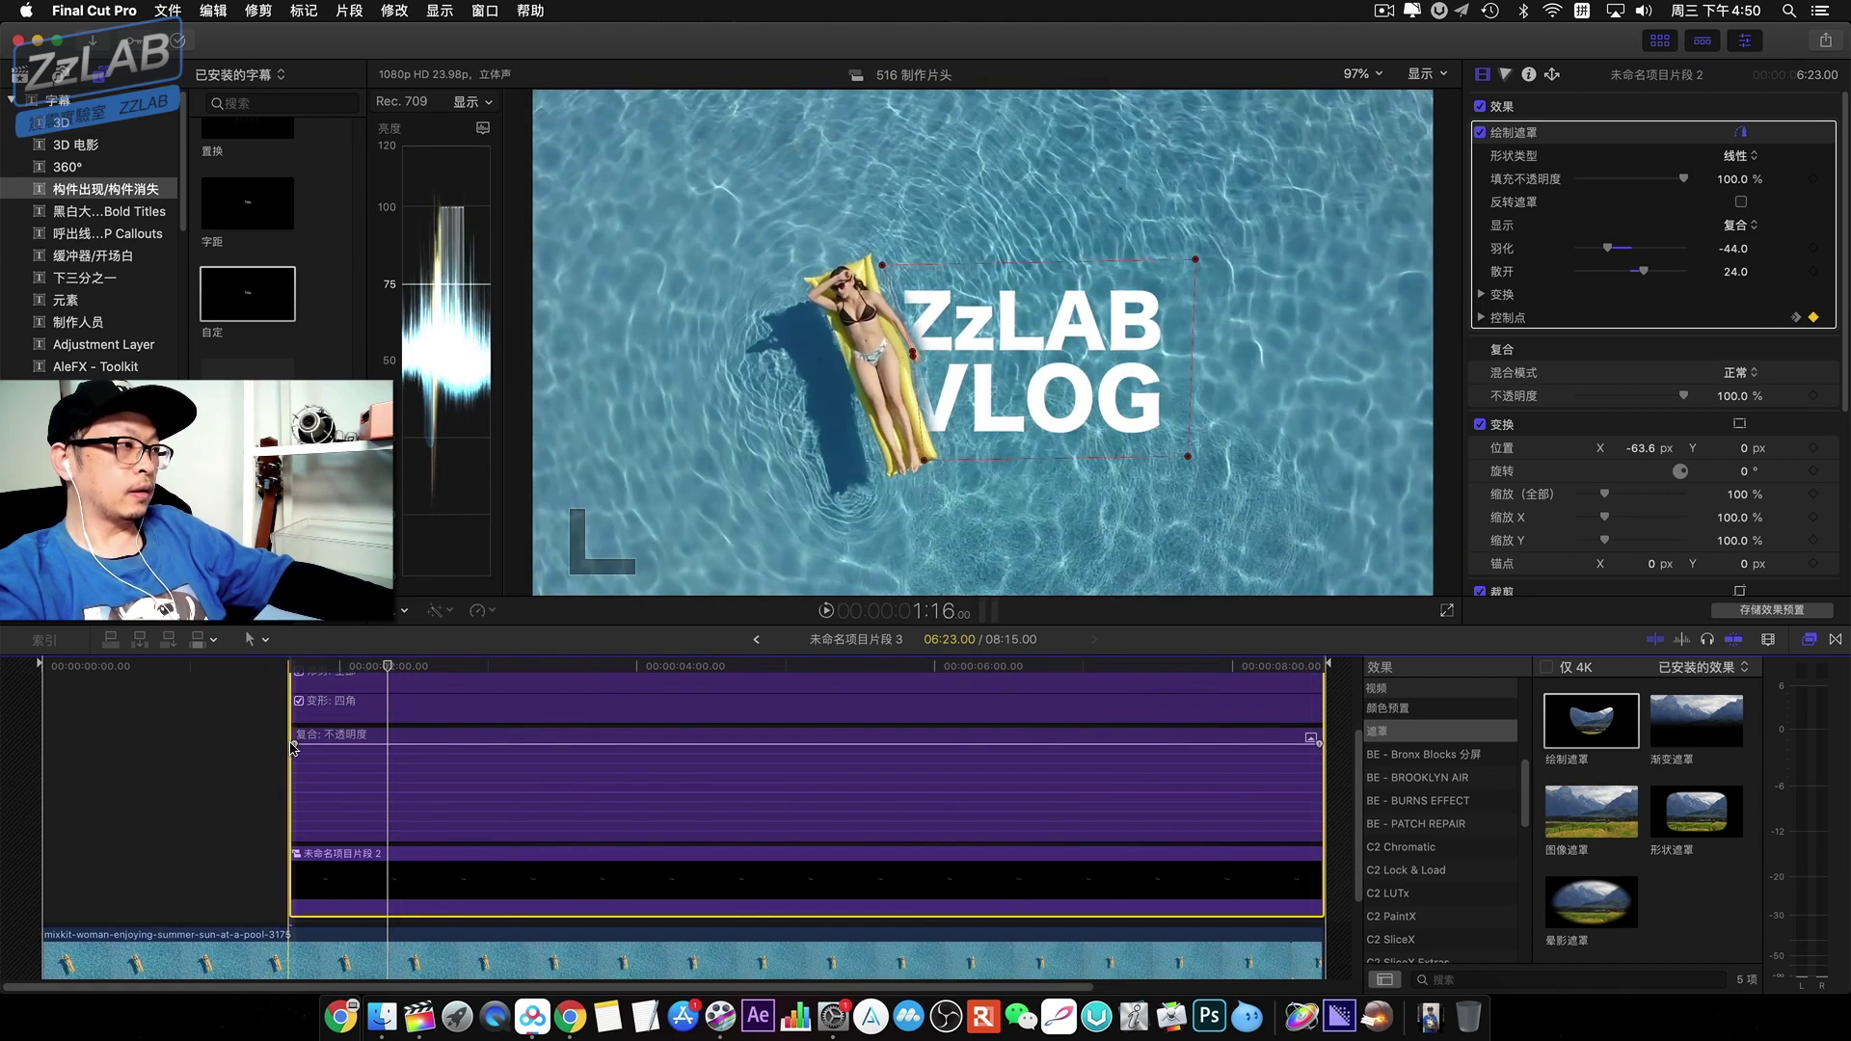
drag(317, 745, 395, 748)
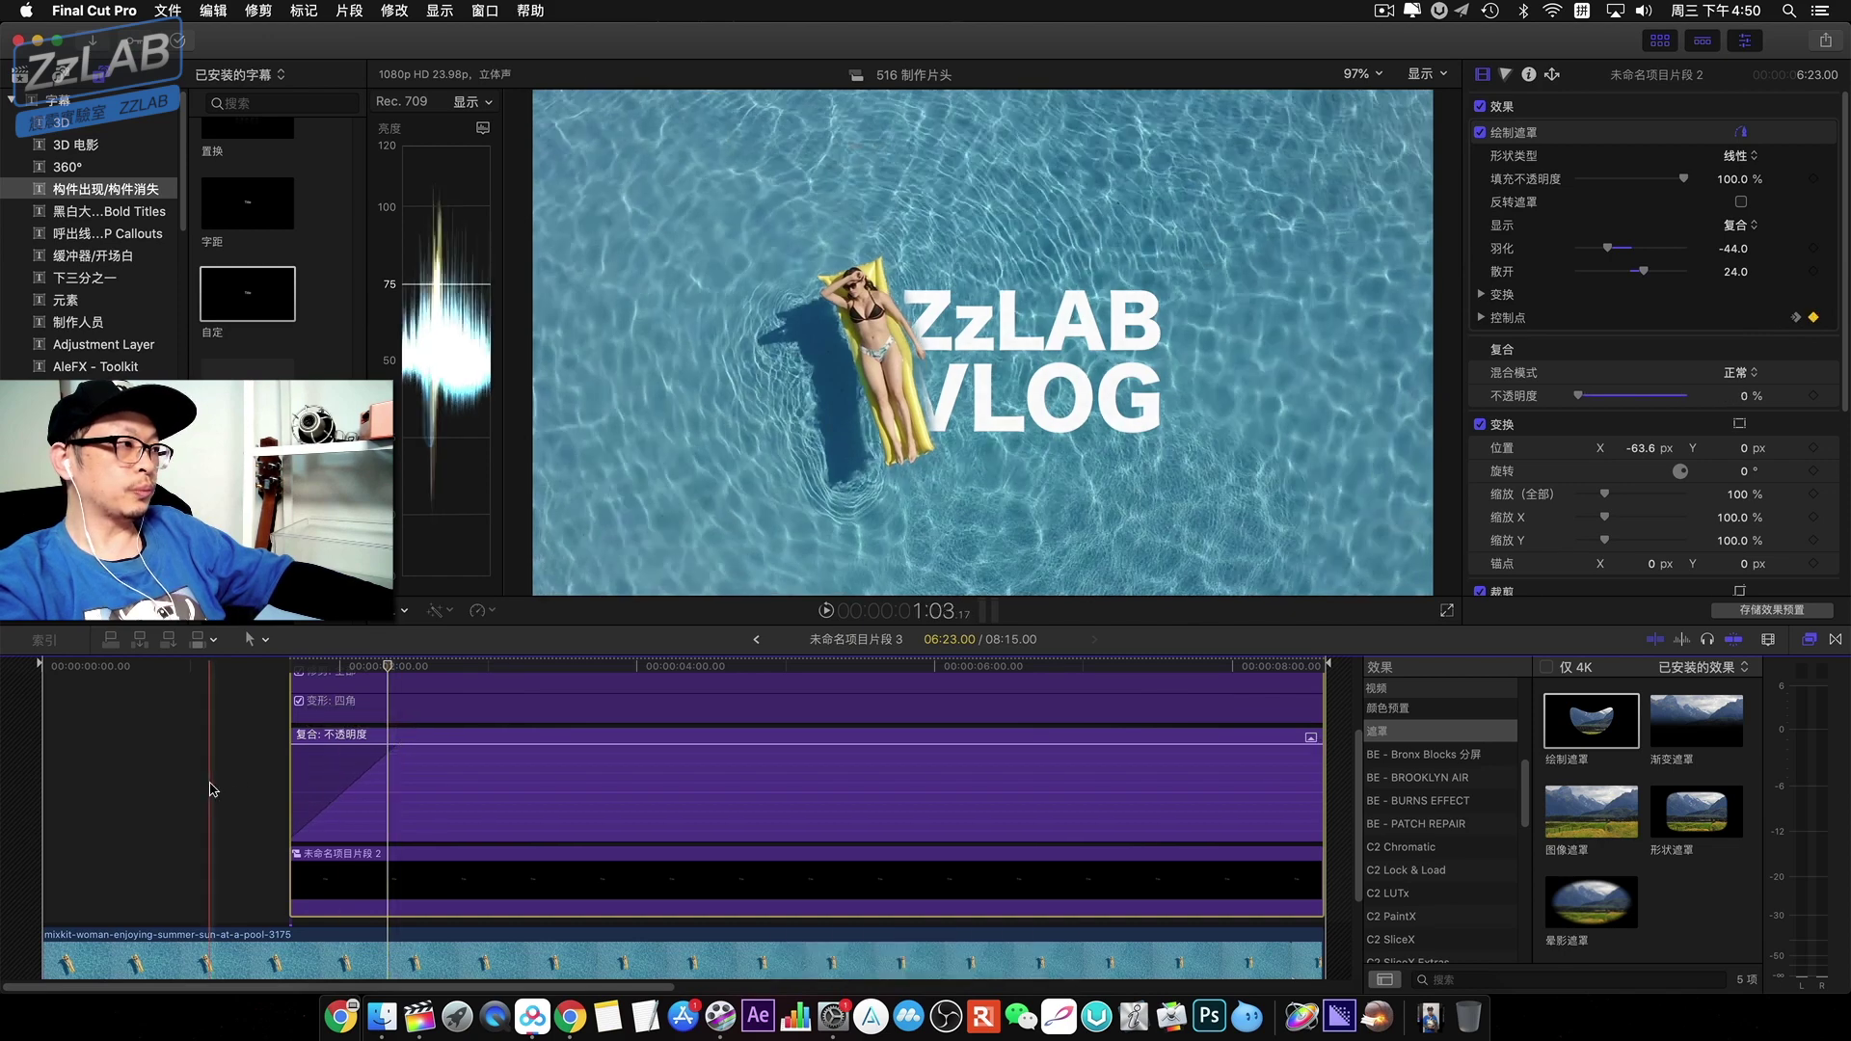
key(space)
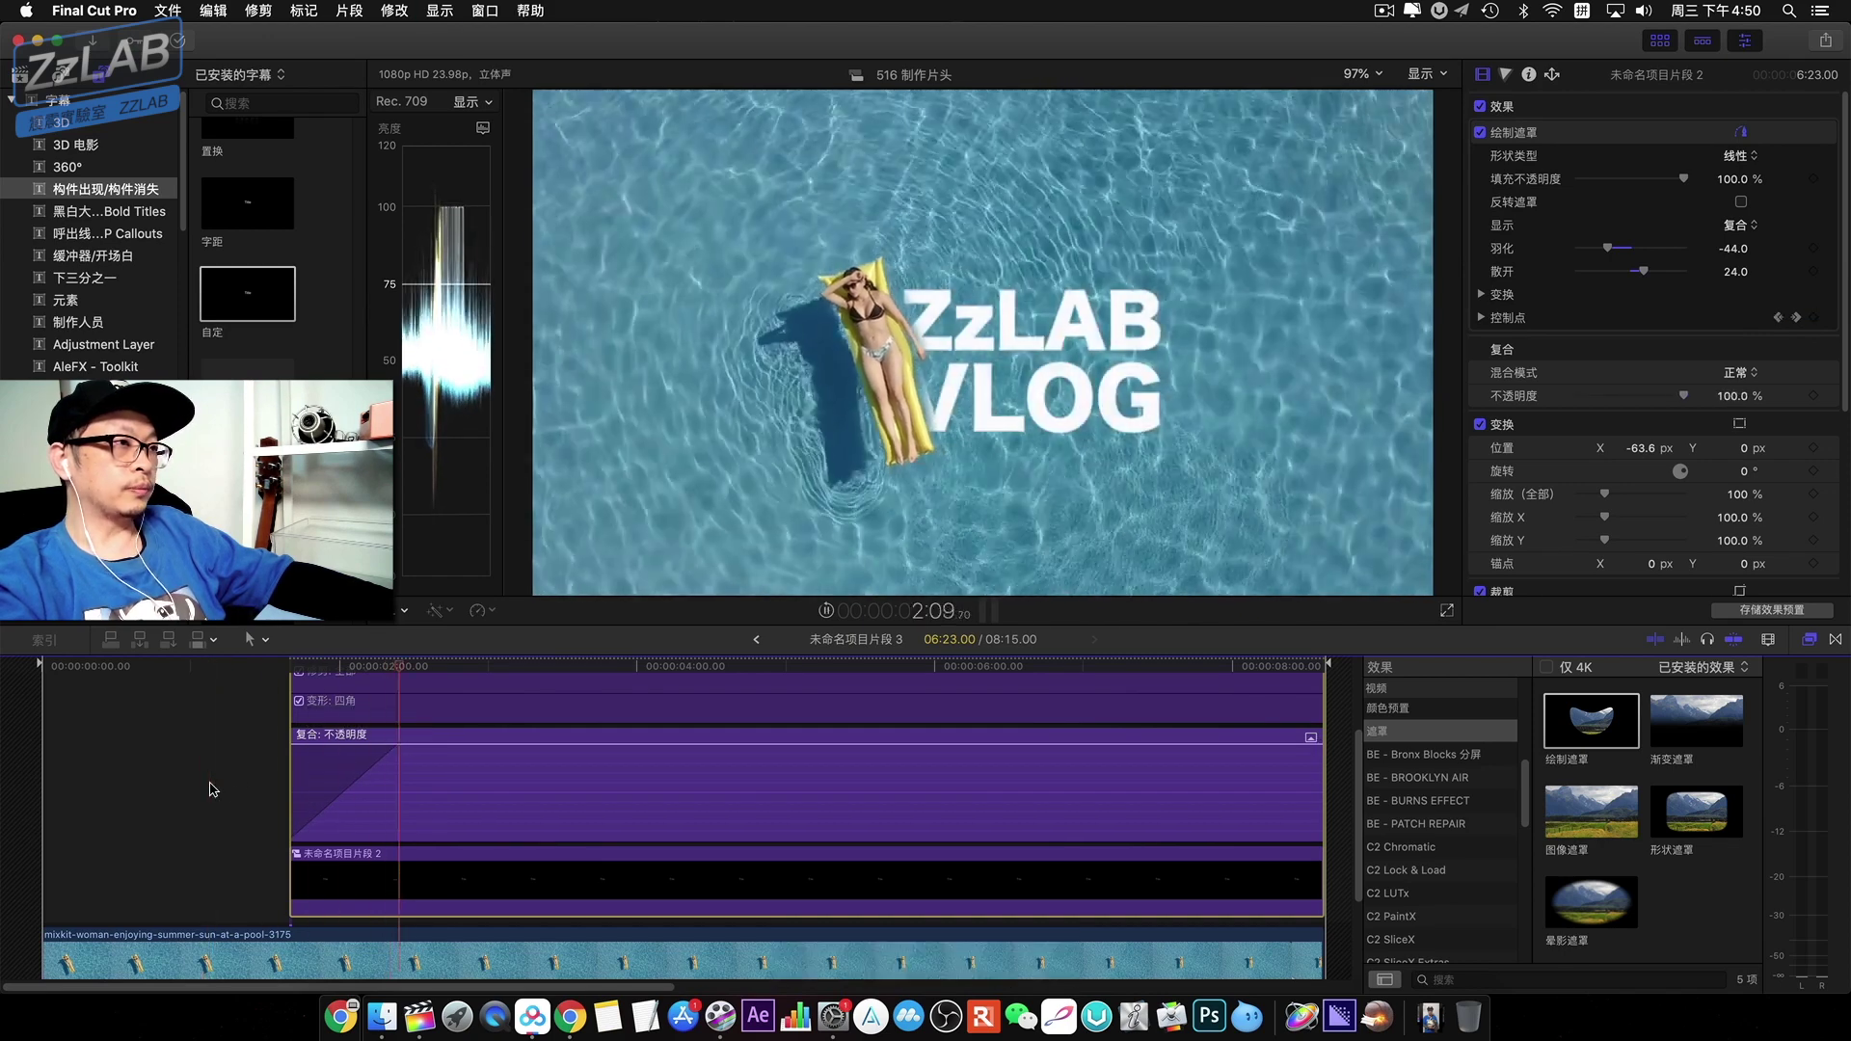
drag(395, 746, 535, 757)
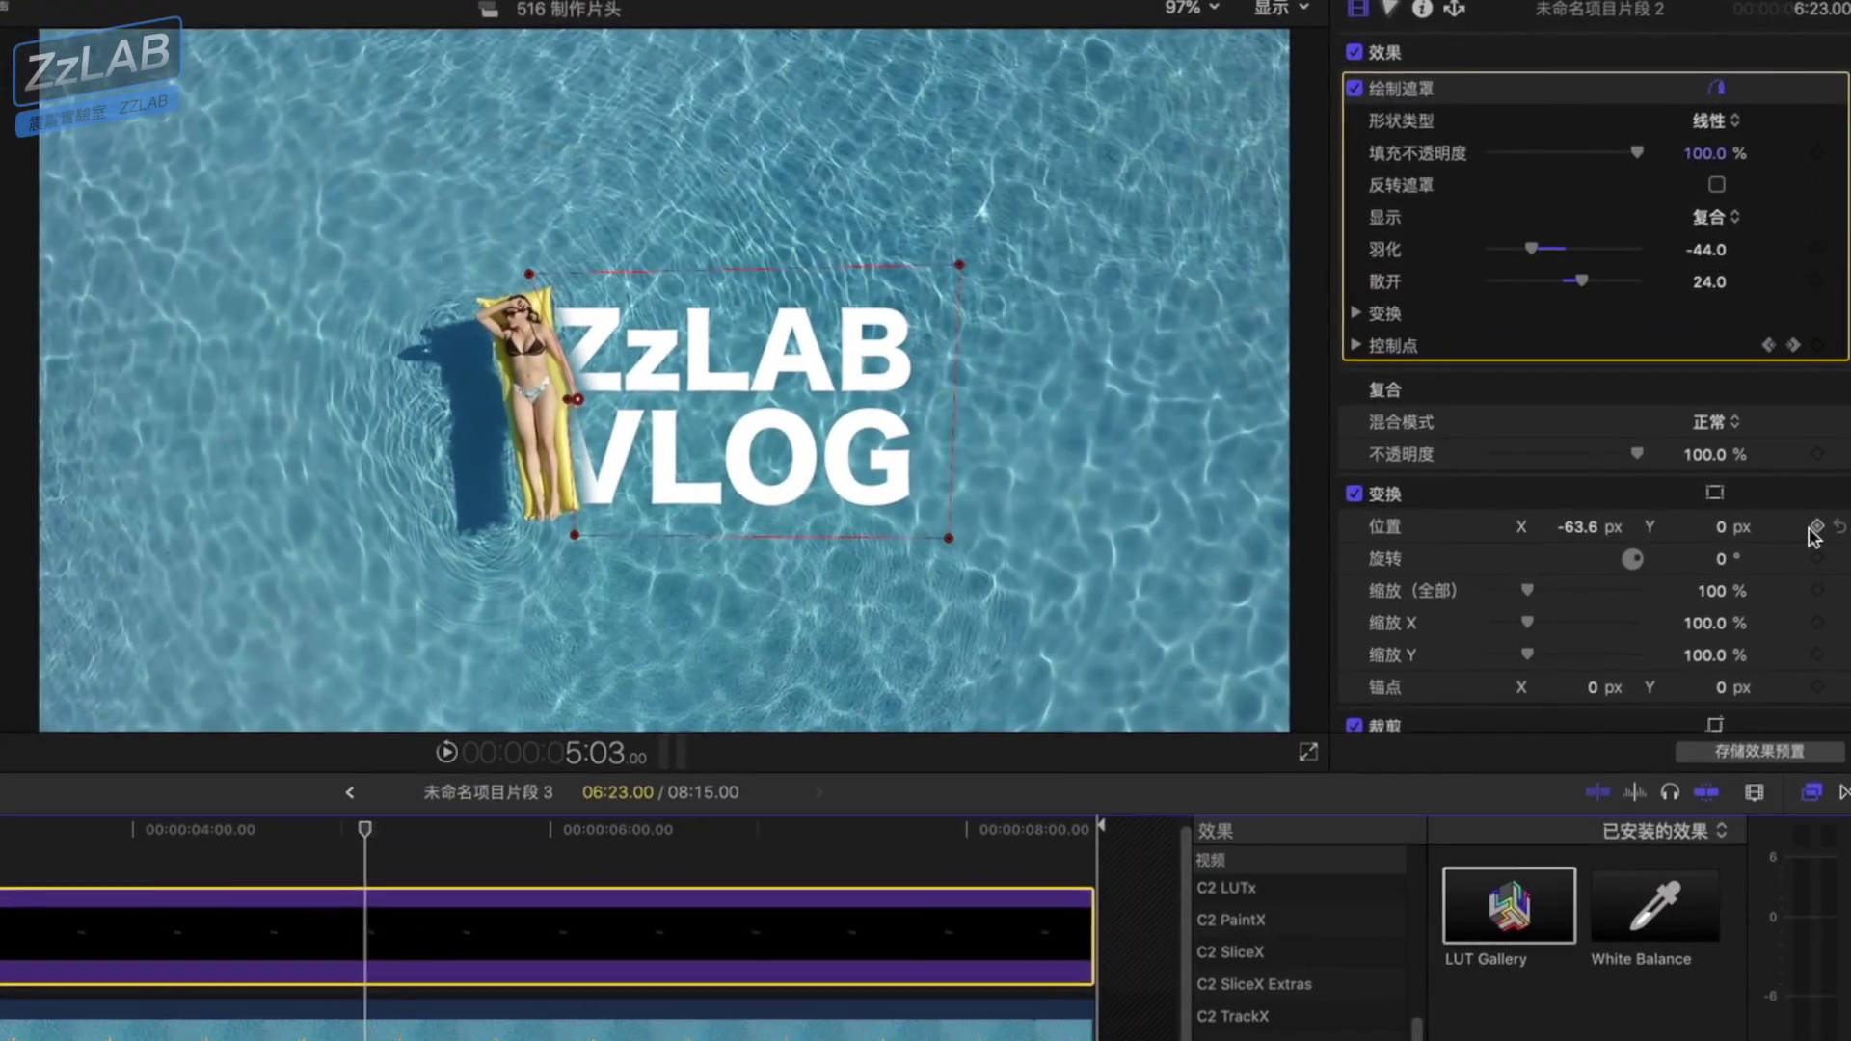
- Keyframe the title's position, then slide it right from X -63.6 px at 5:23
click(1819, 527)
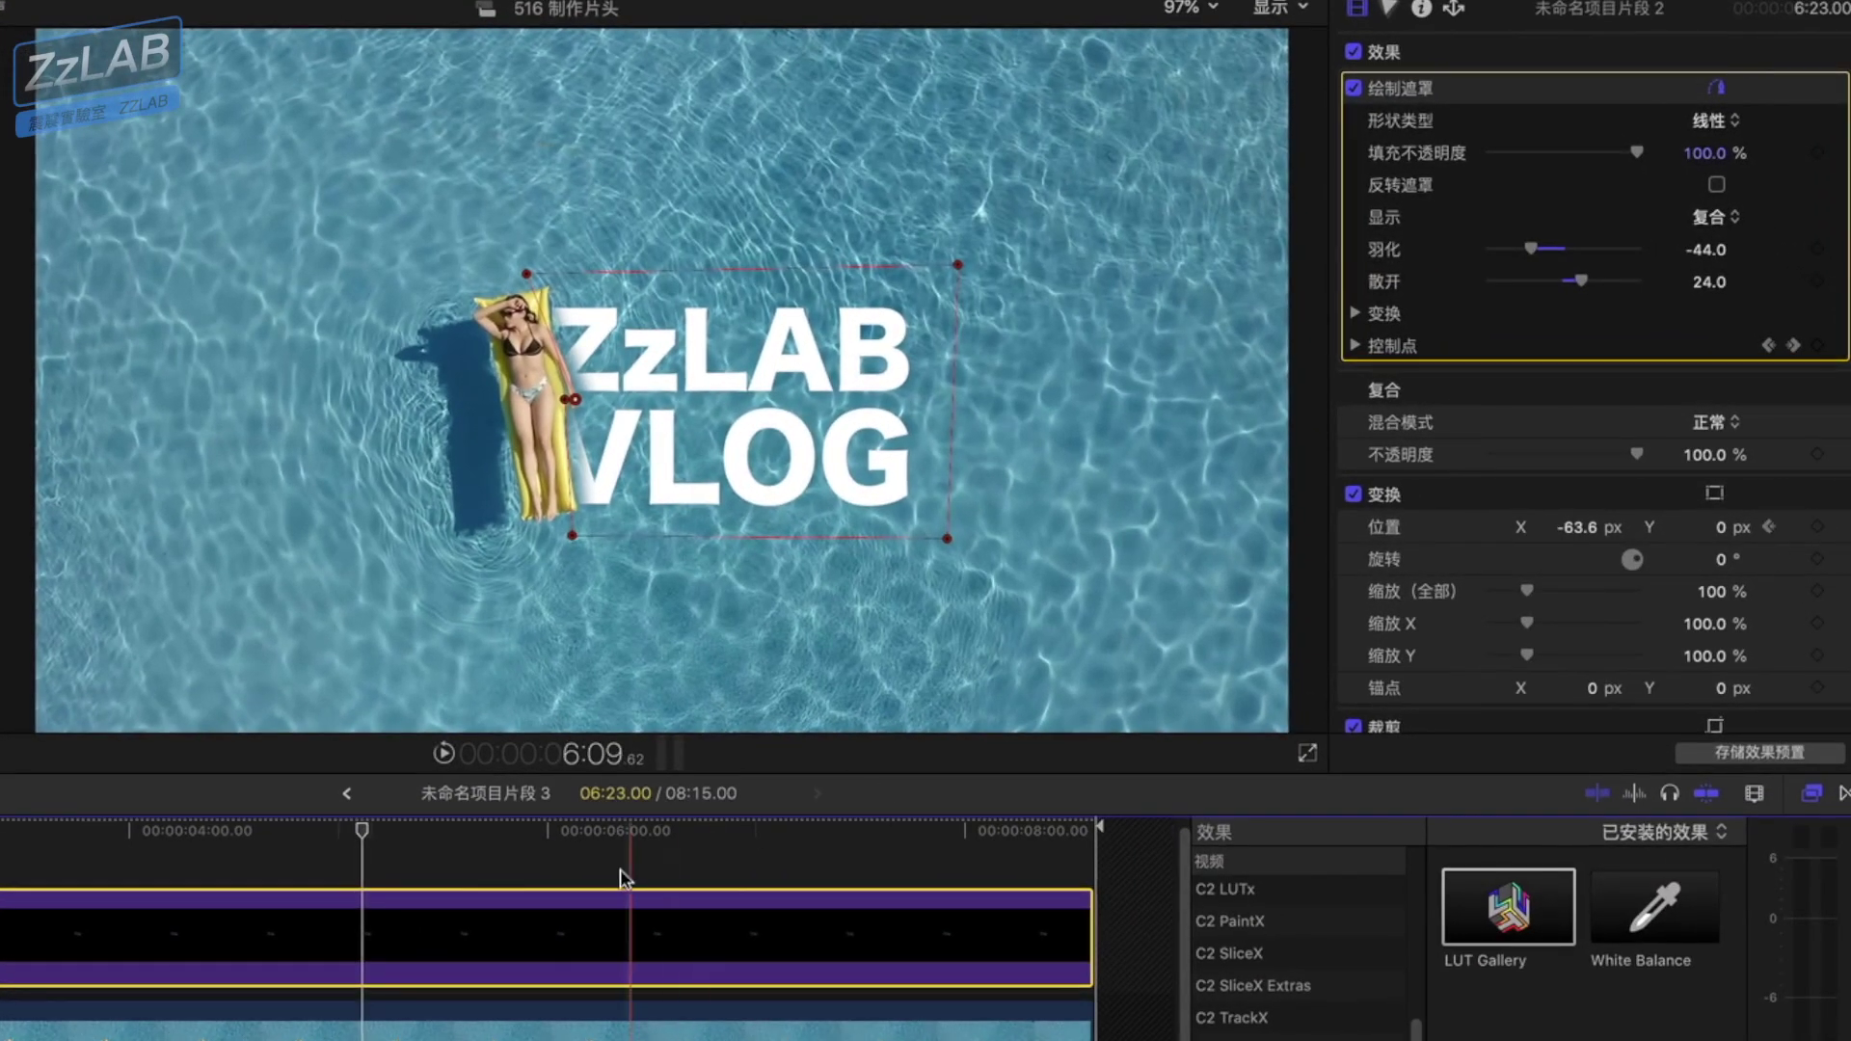
click(480, 846)
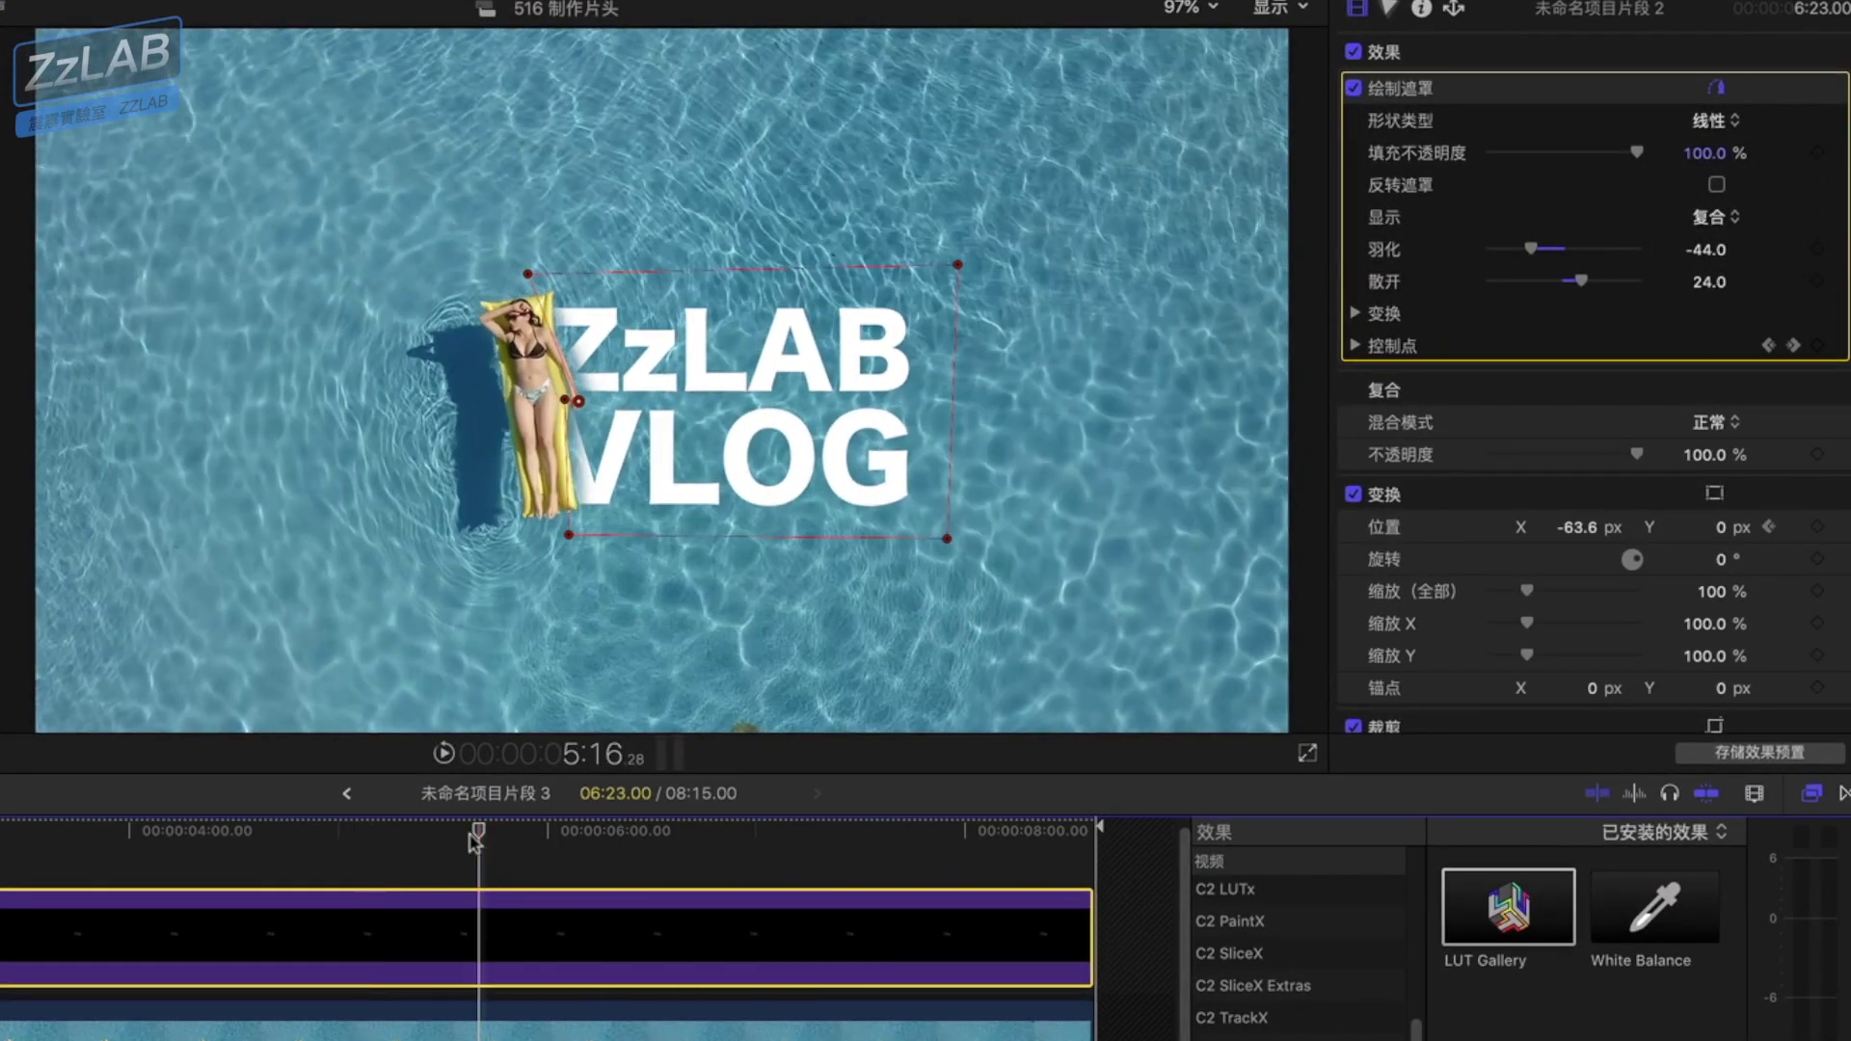
drag(480, 839, 537, 838)
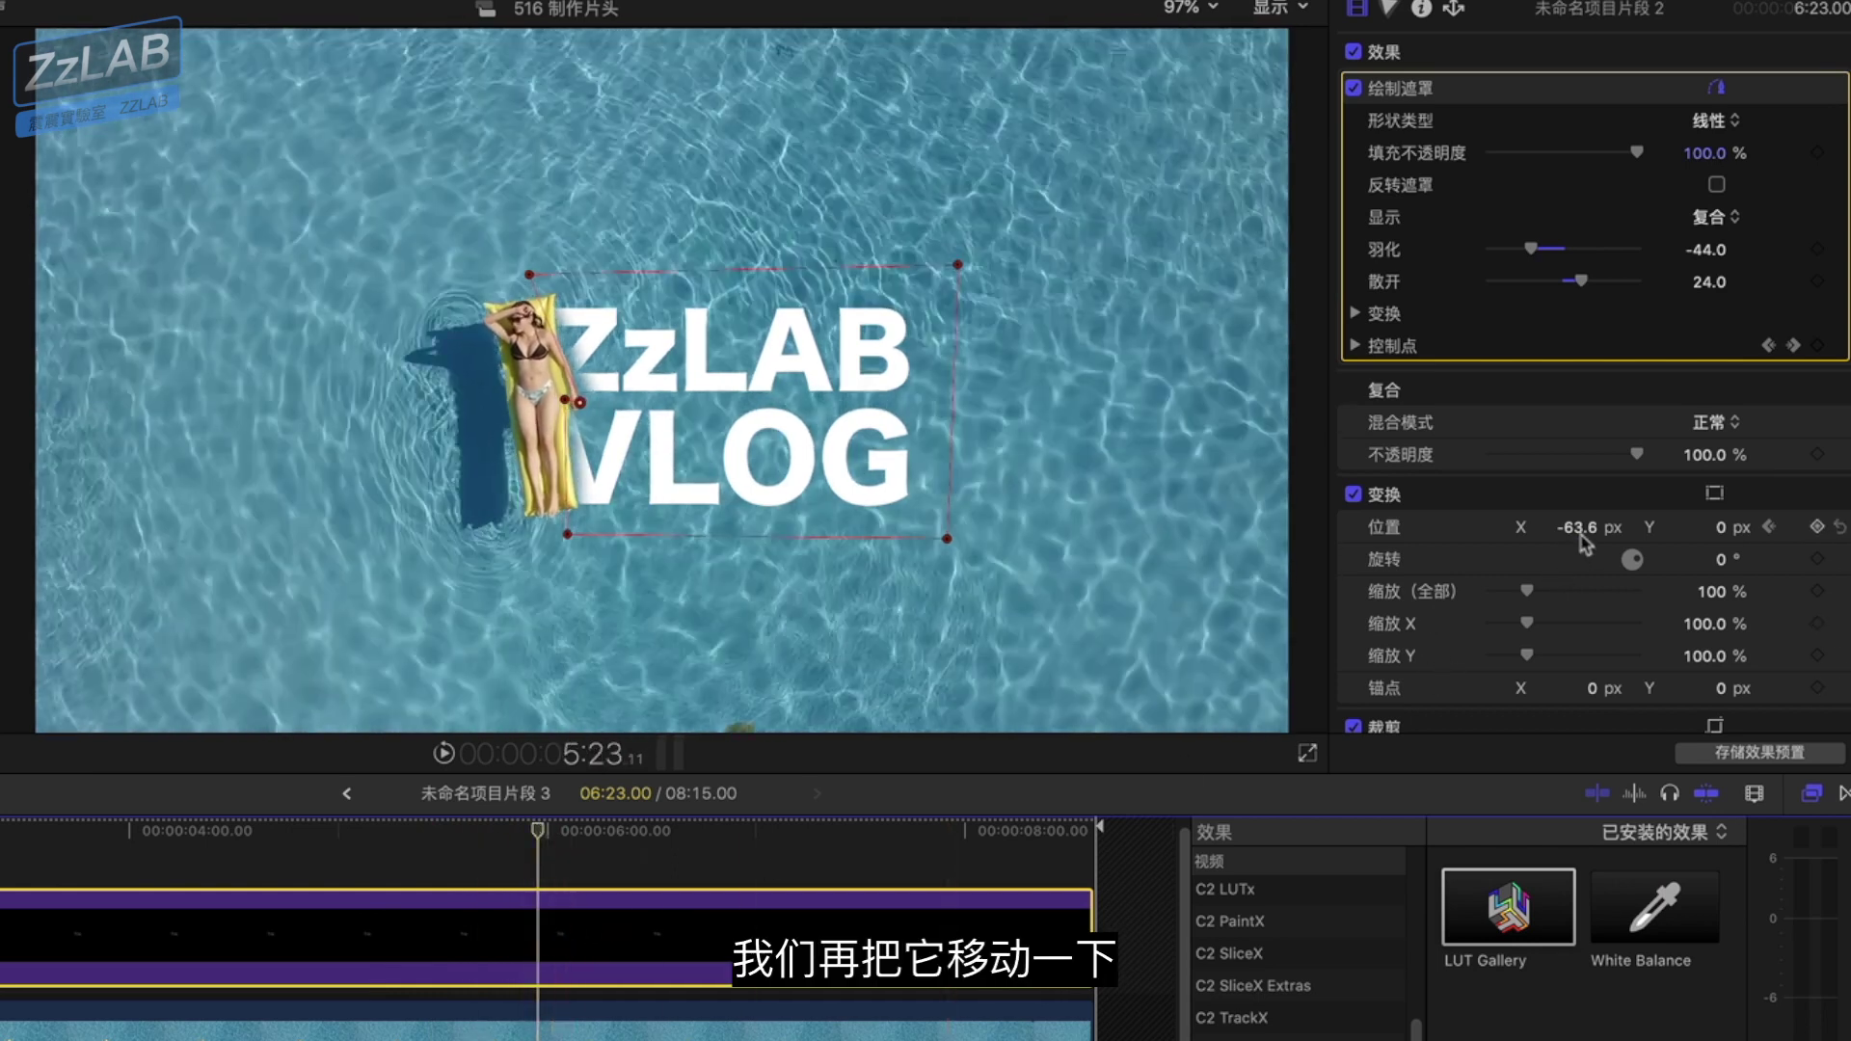
drag(1580, 531, 1655, 530)
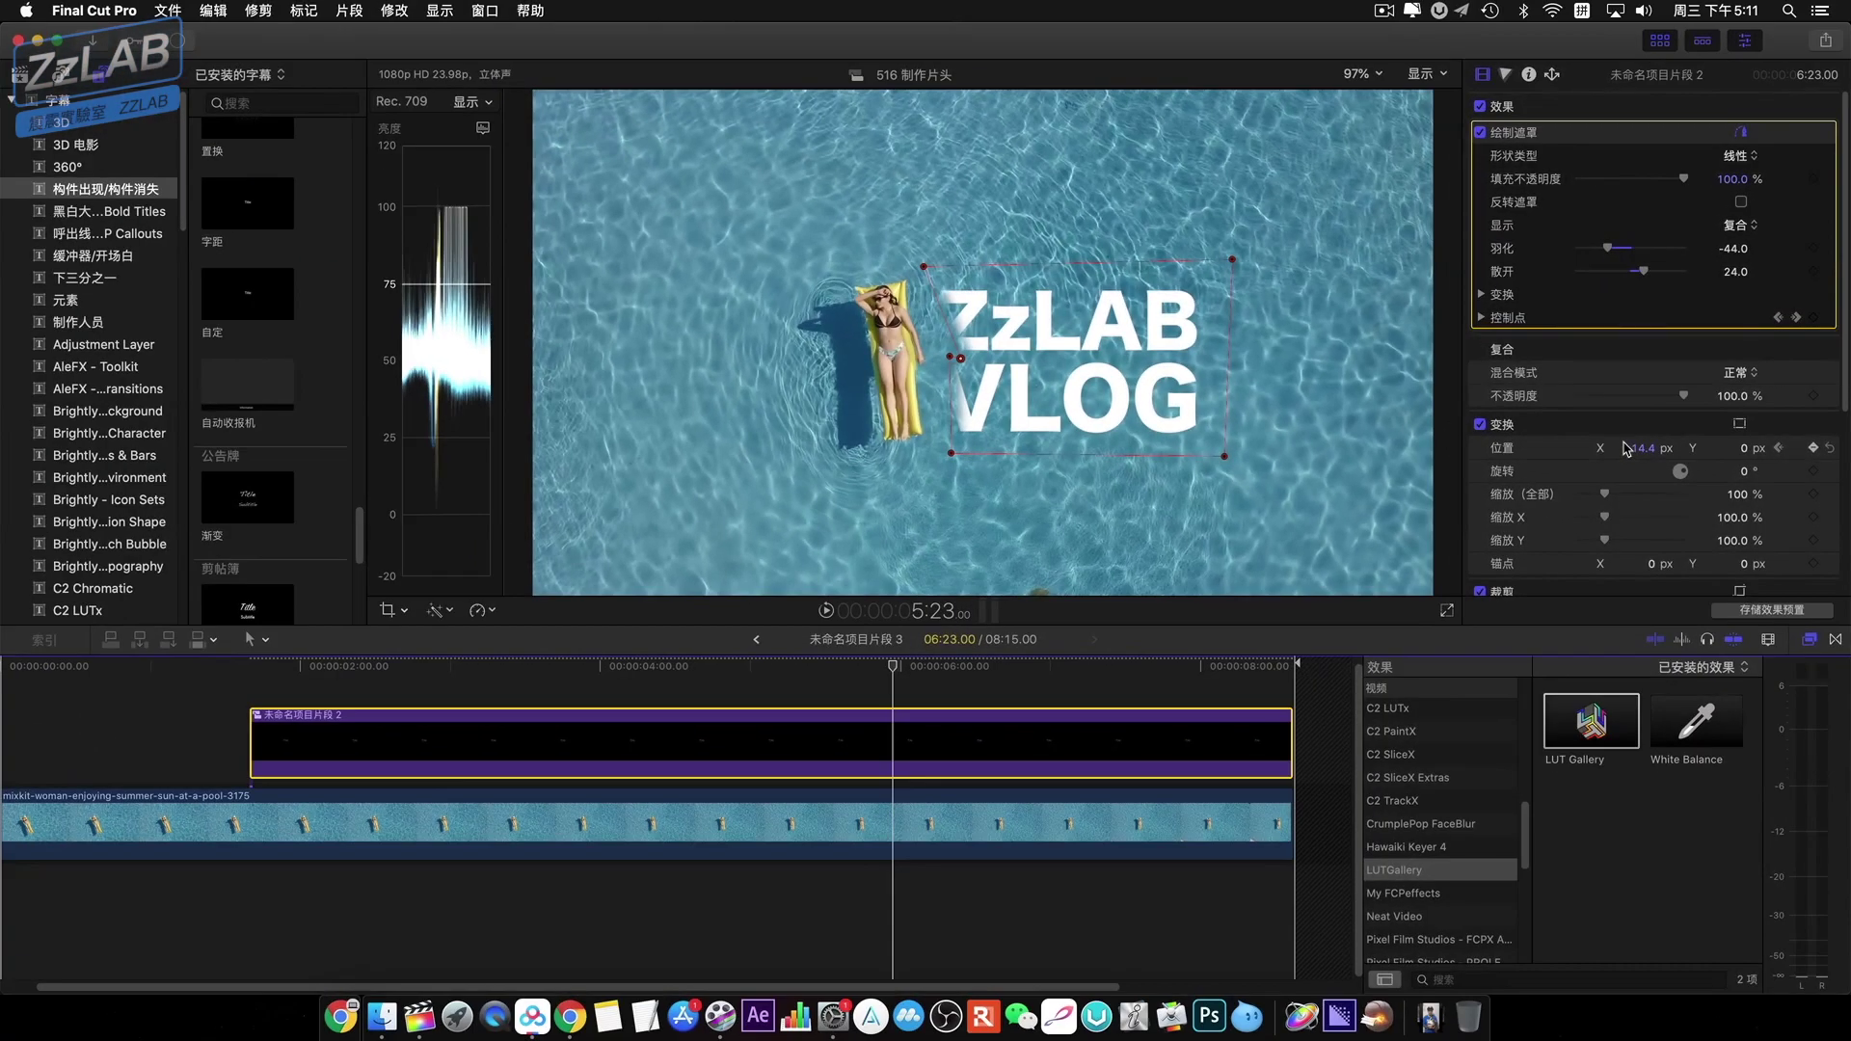
- Move the Transform position keyframe earlier twice, previewing so the slide starts sooner
right_click(834, 743)
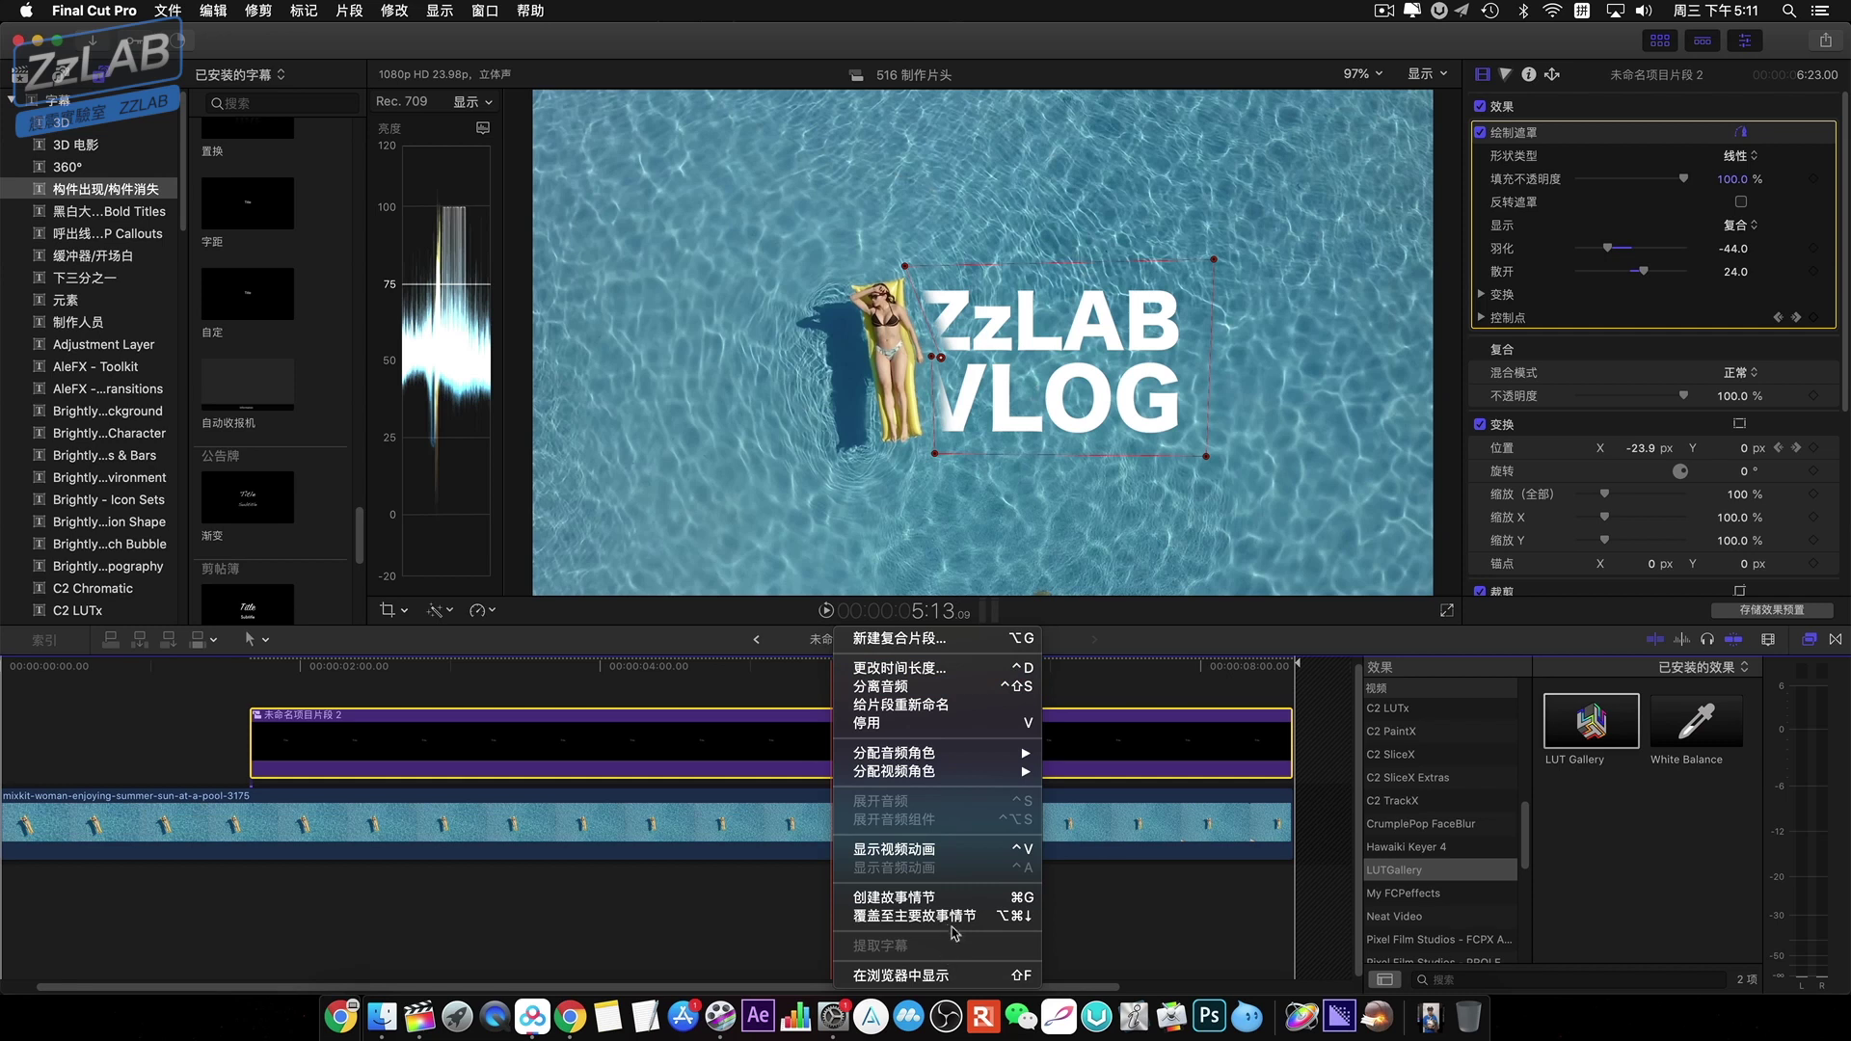
click(938, 851)
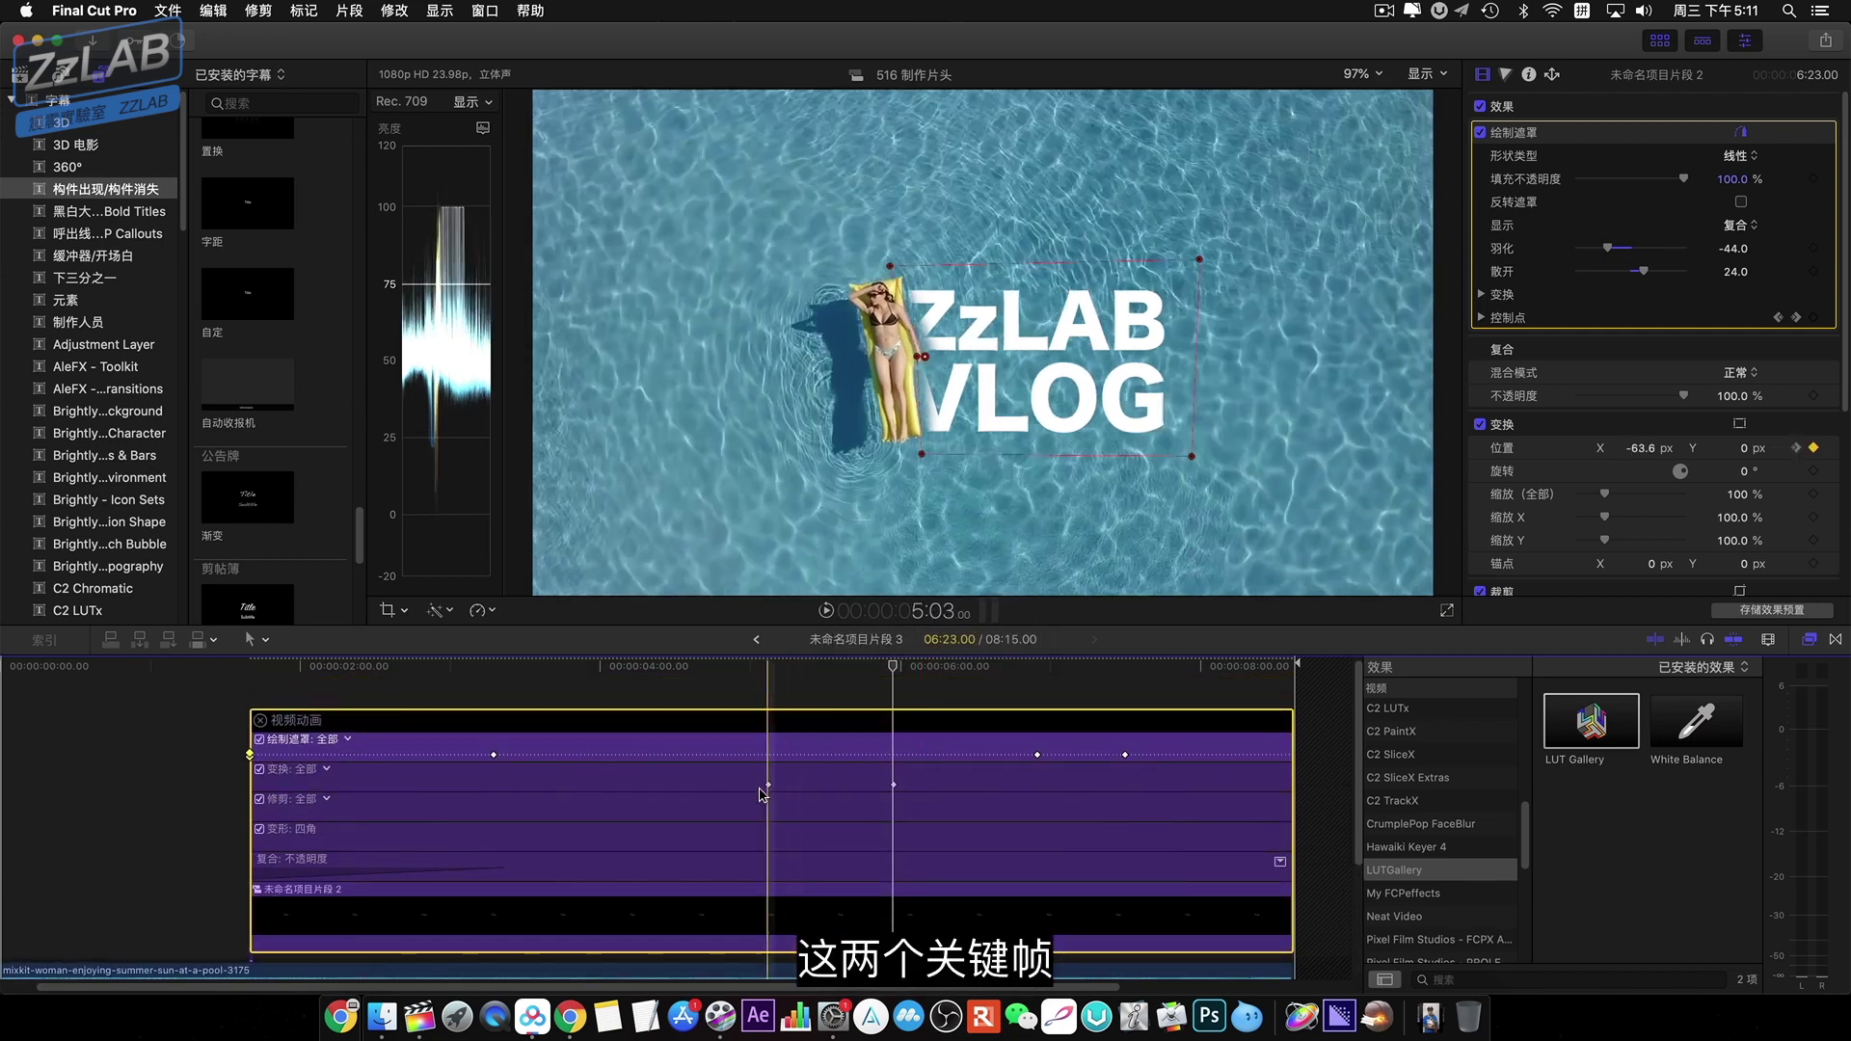
drag(768, 784, 694, 785)
click(252, 692)
key(space)
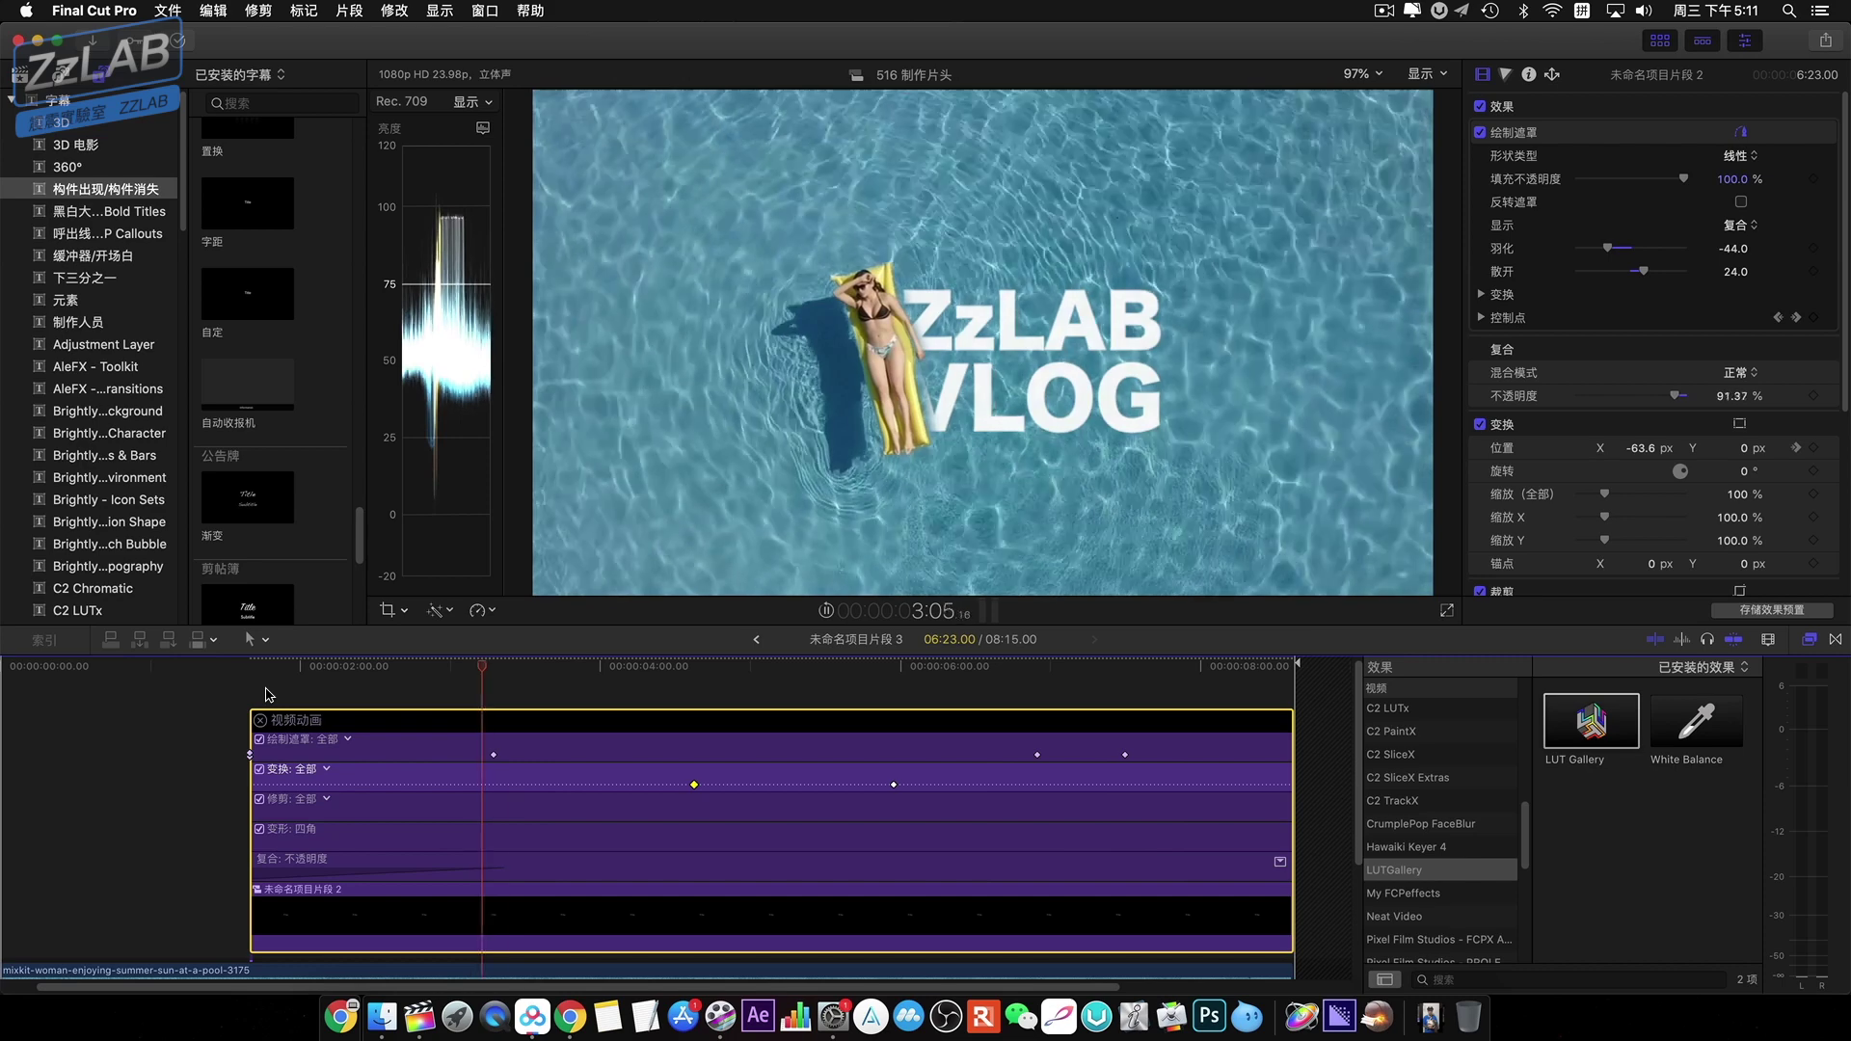
key(space)
drag(693, 785, 543, 785)
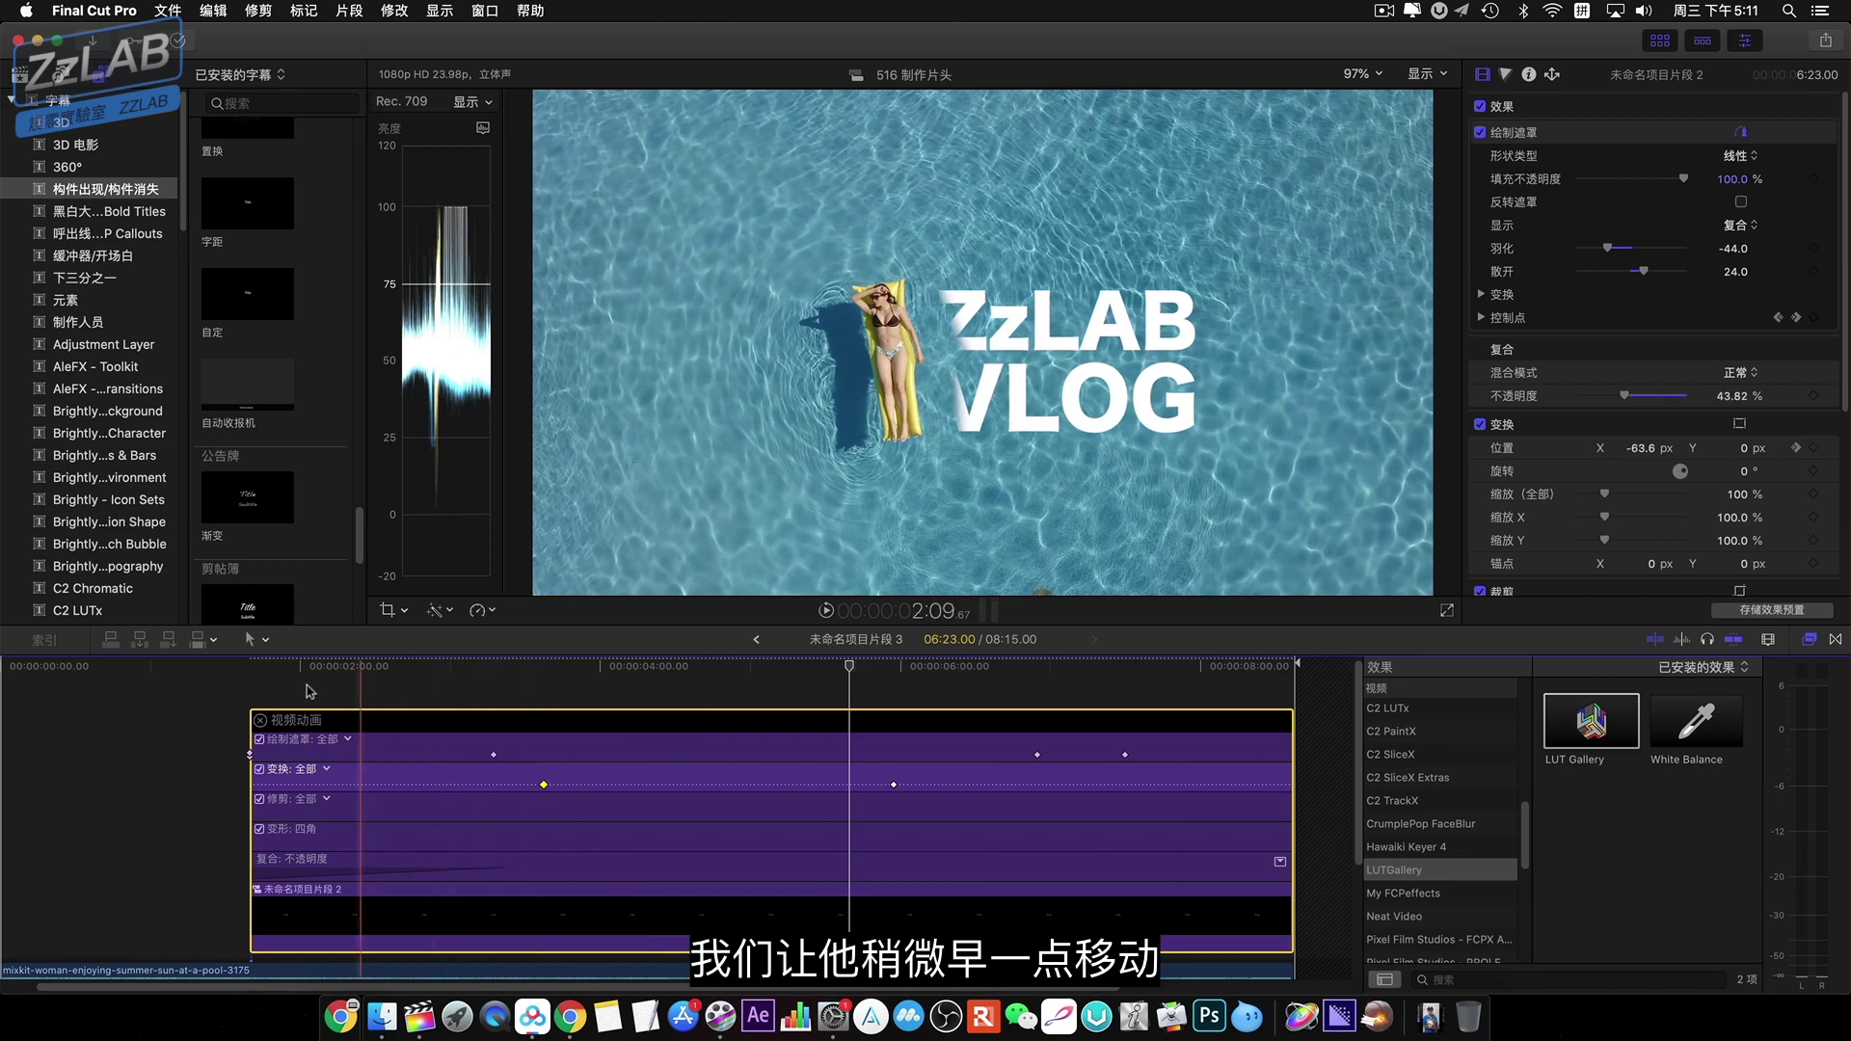
key(space)
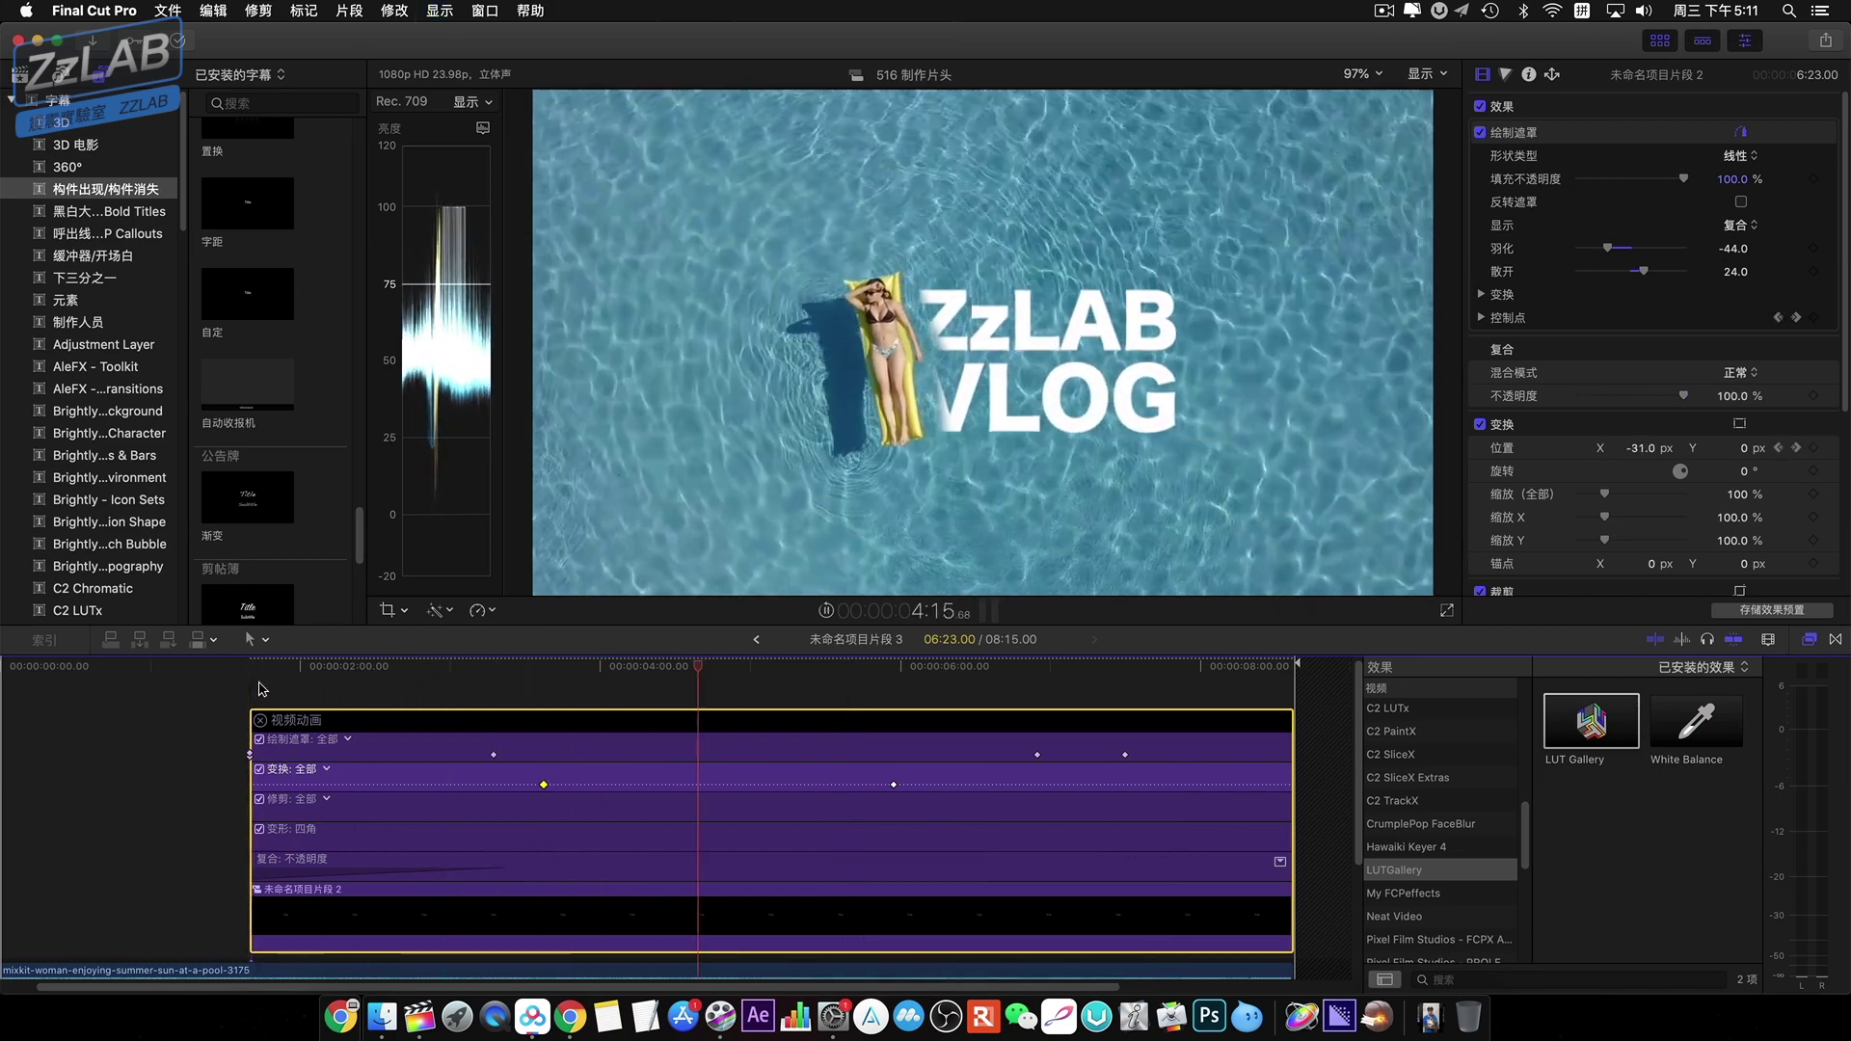
key(space)
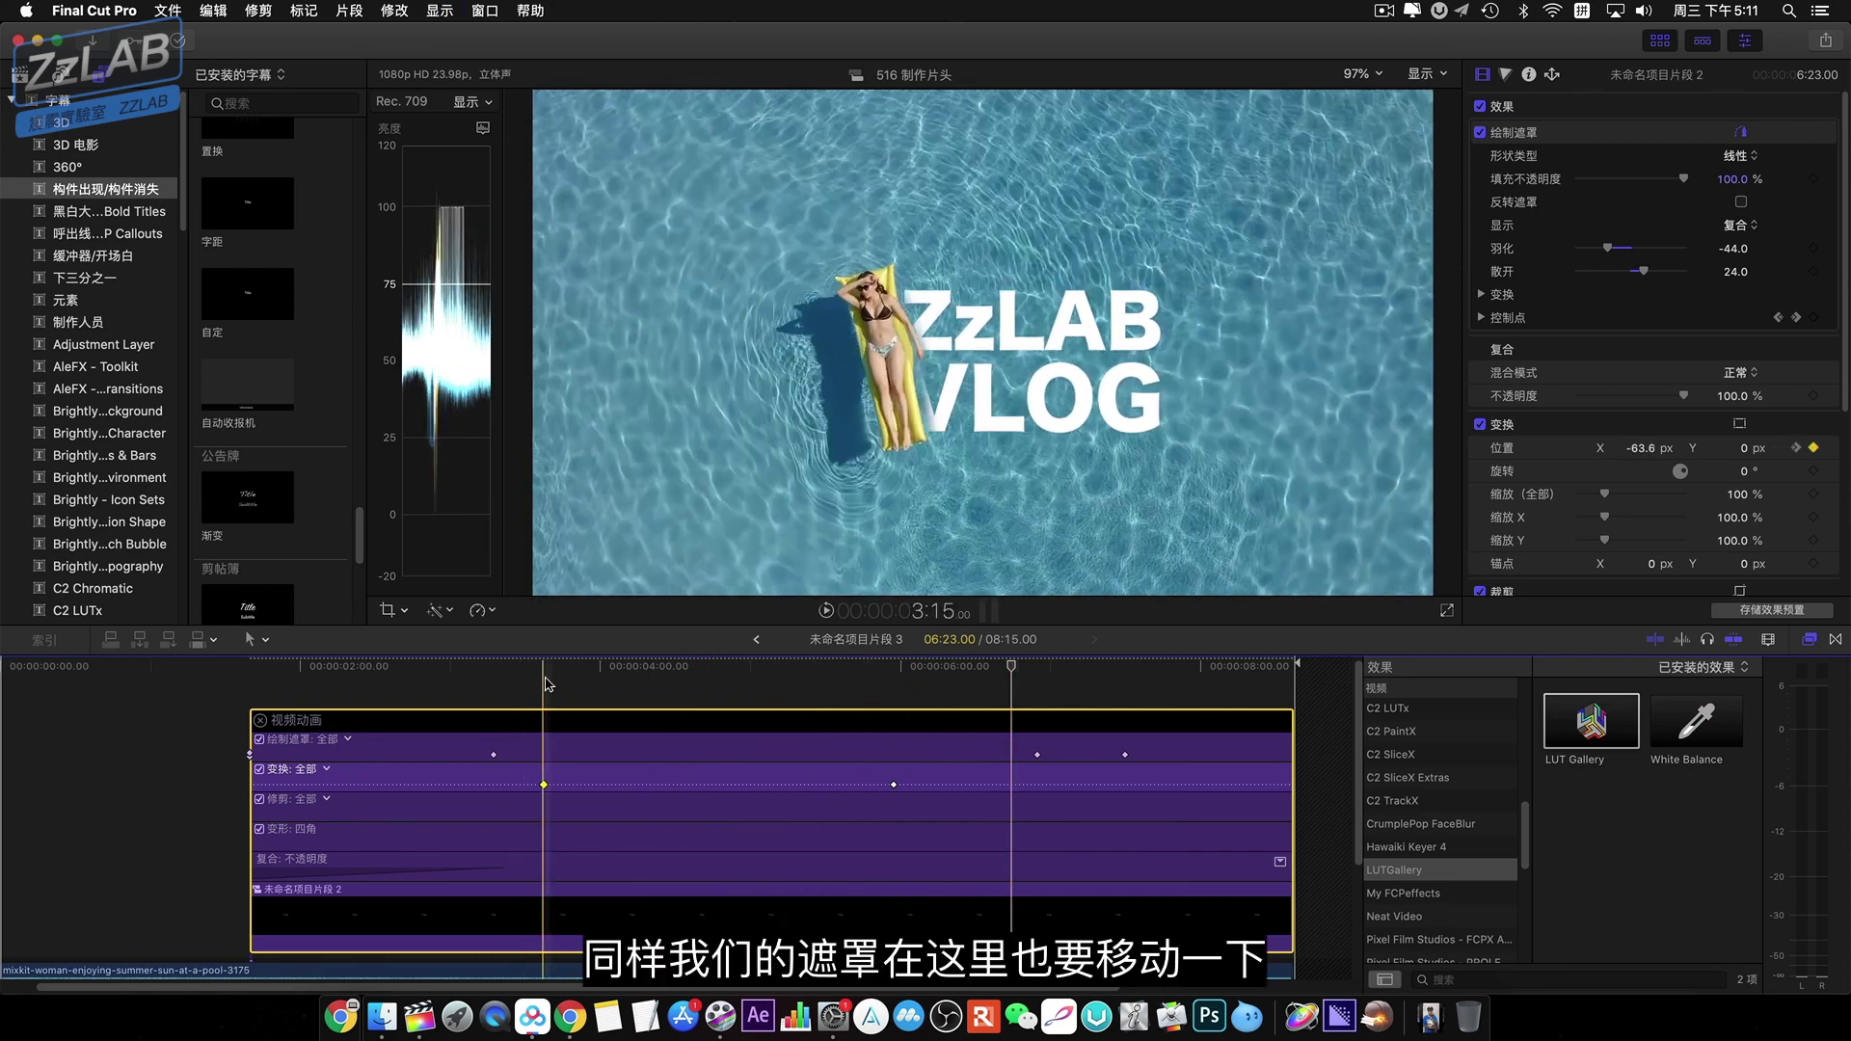
drag(547, 675, 724, 681)
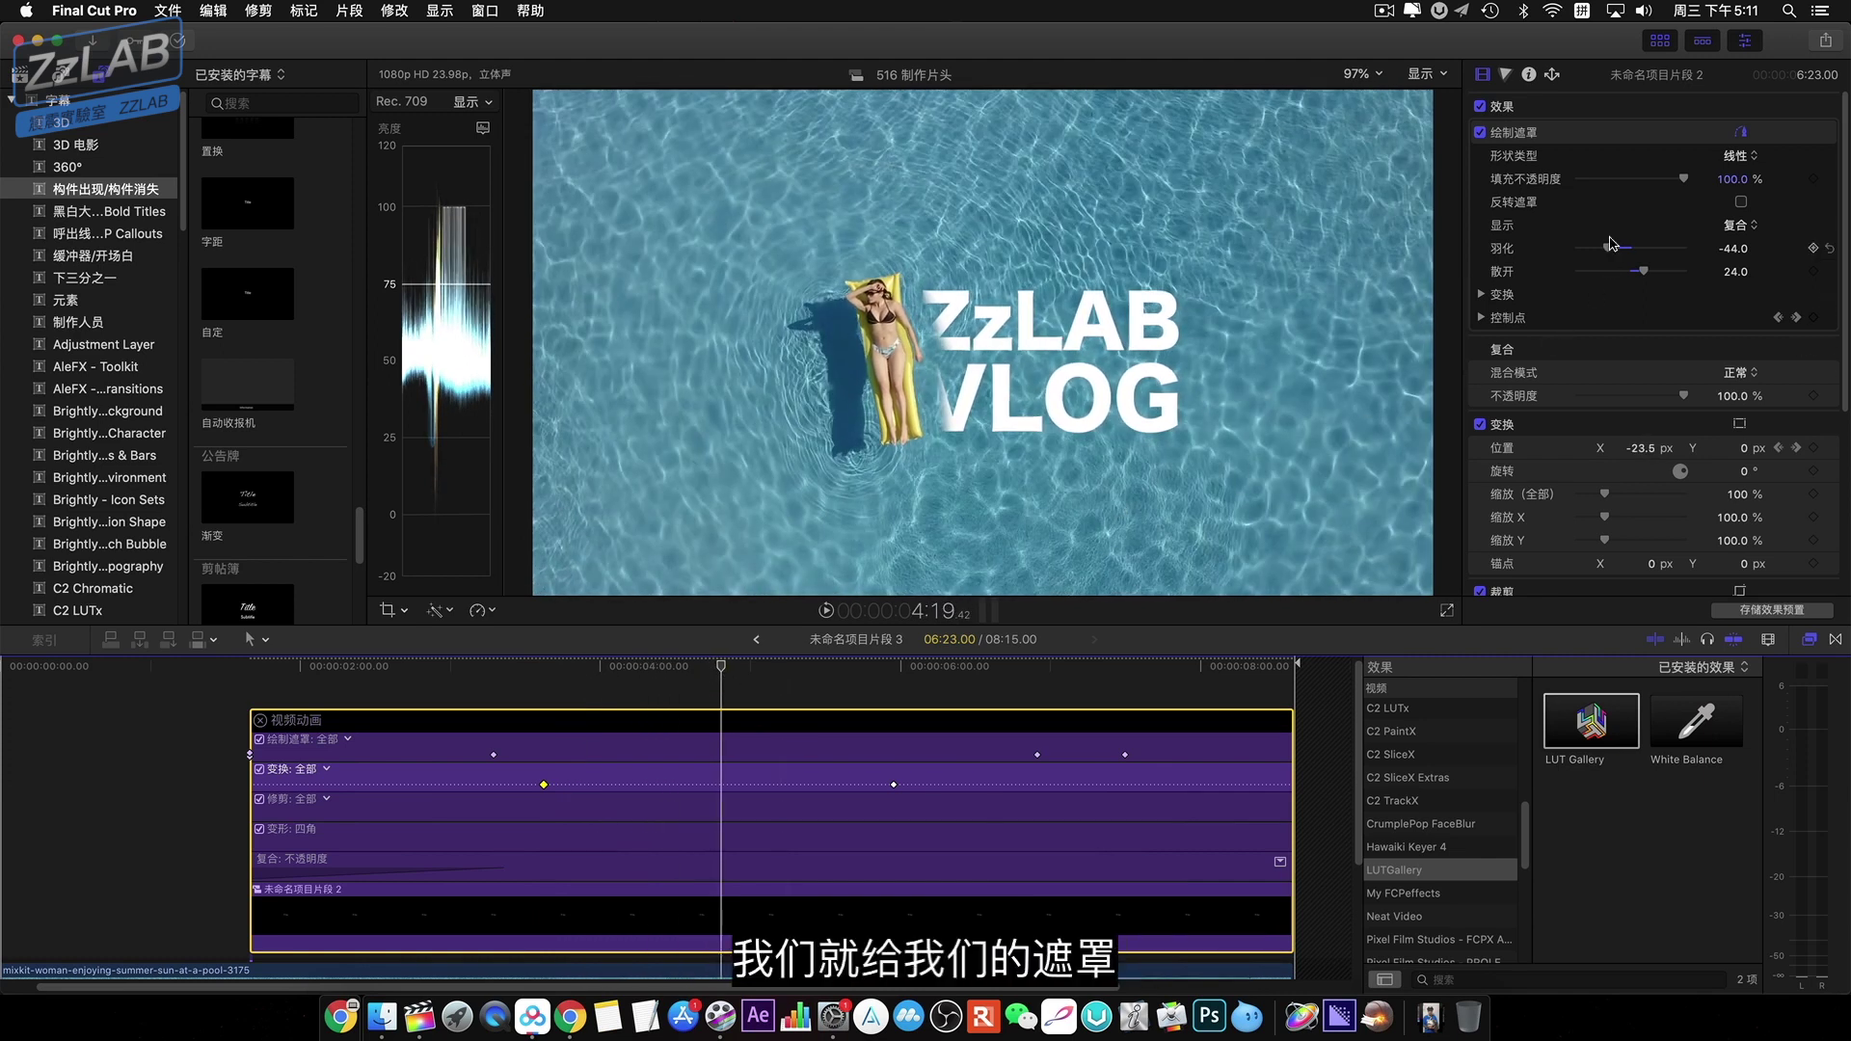
- Adjust Draw Mask points 5 and 6 to follow the woman's arm, keyframing the mask
click(1621, 139)
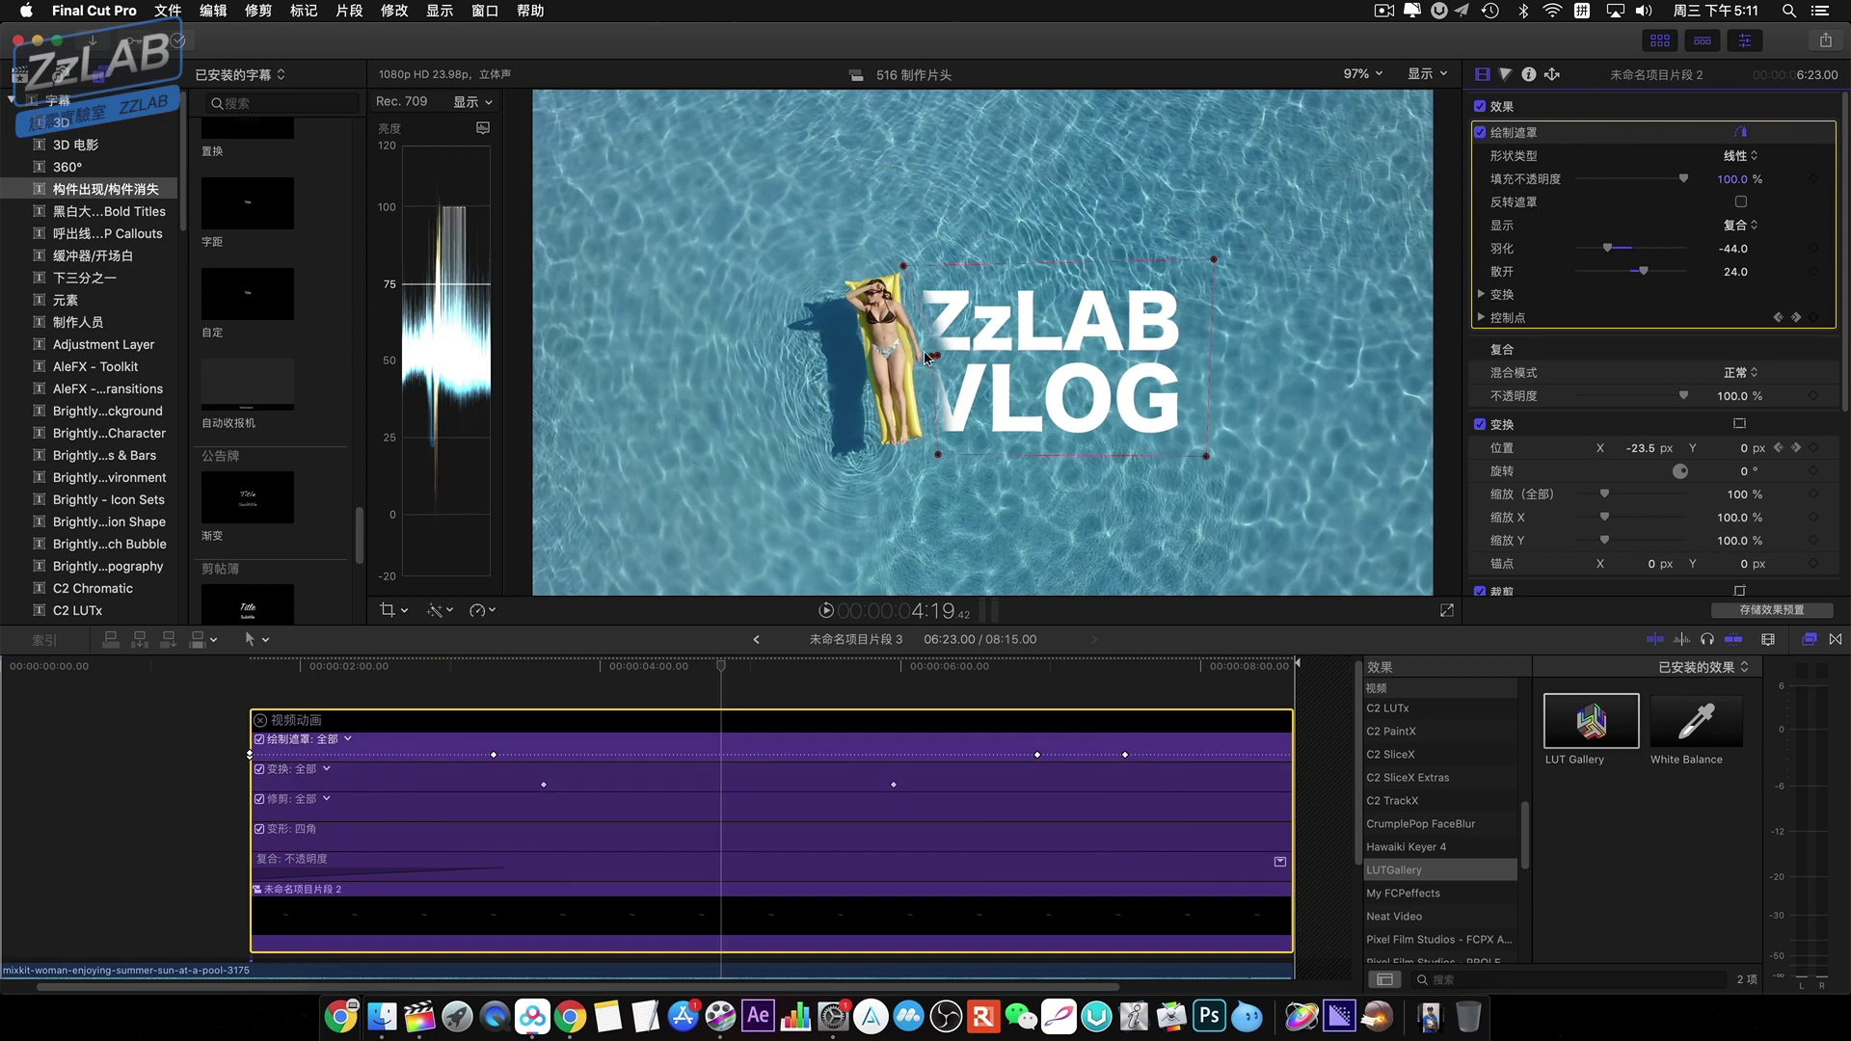
drag(937, 358, 933, 356)
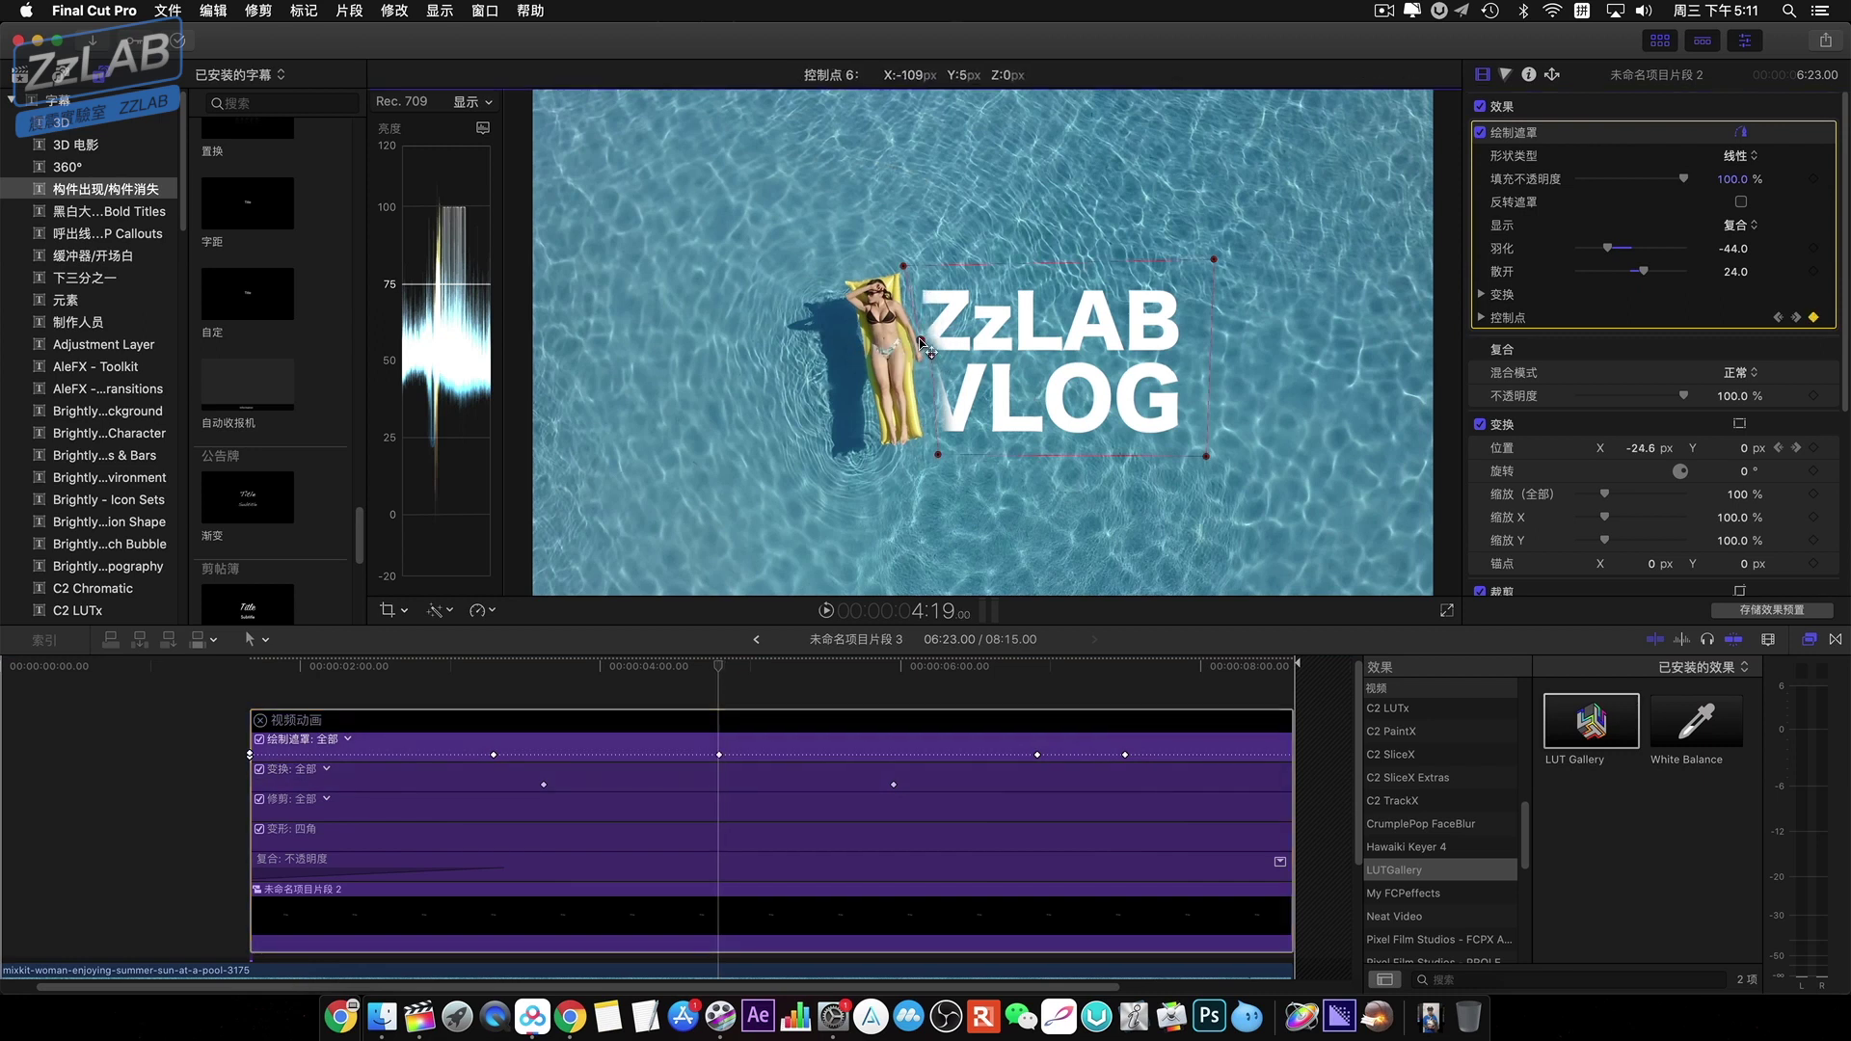
drag(933, 360, 921, 377)
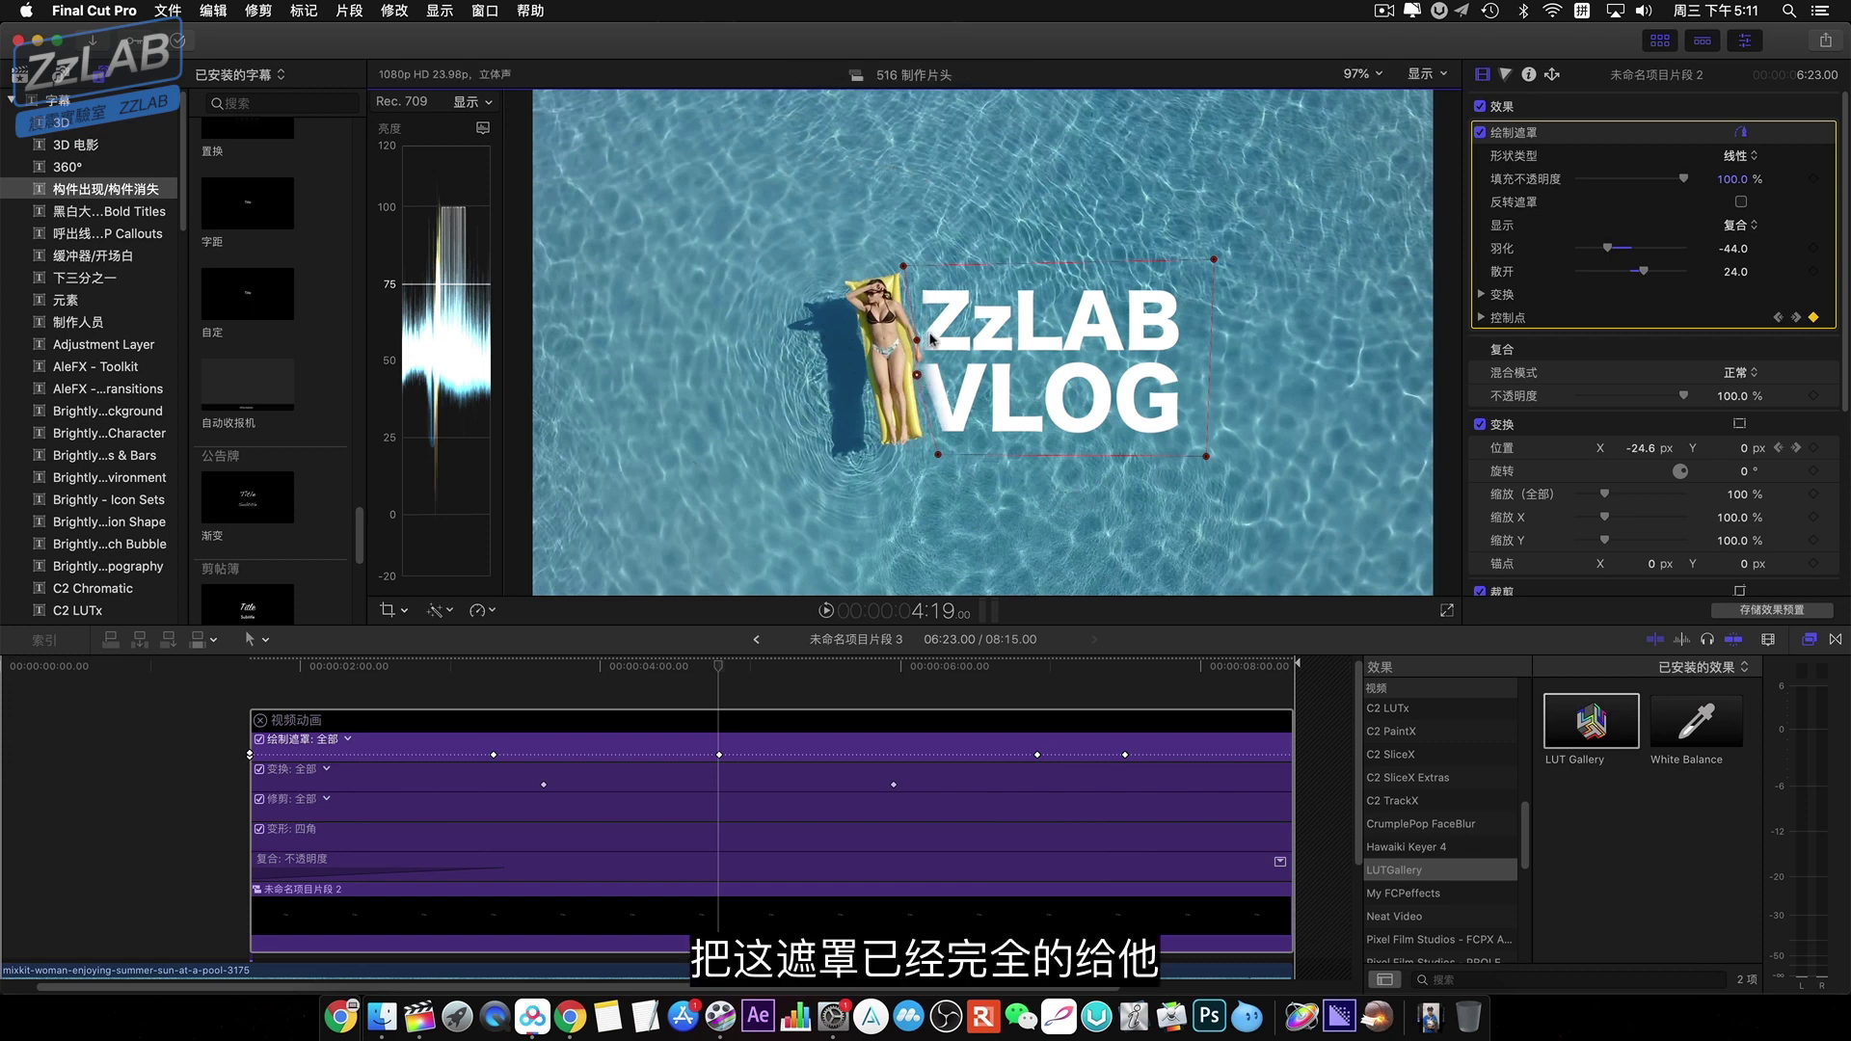
click(917, 342)
drag(913, 338, 909, 318)
click(917, 377)
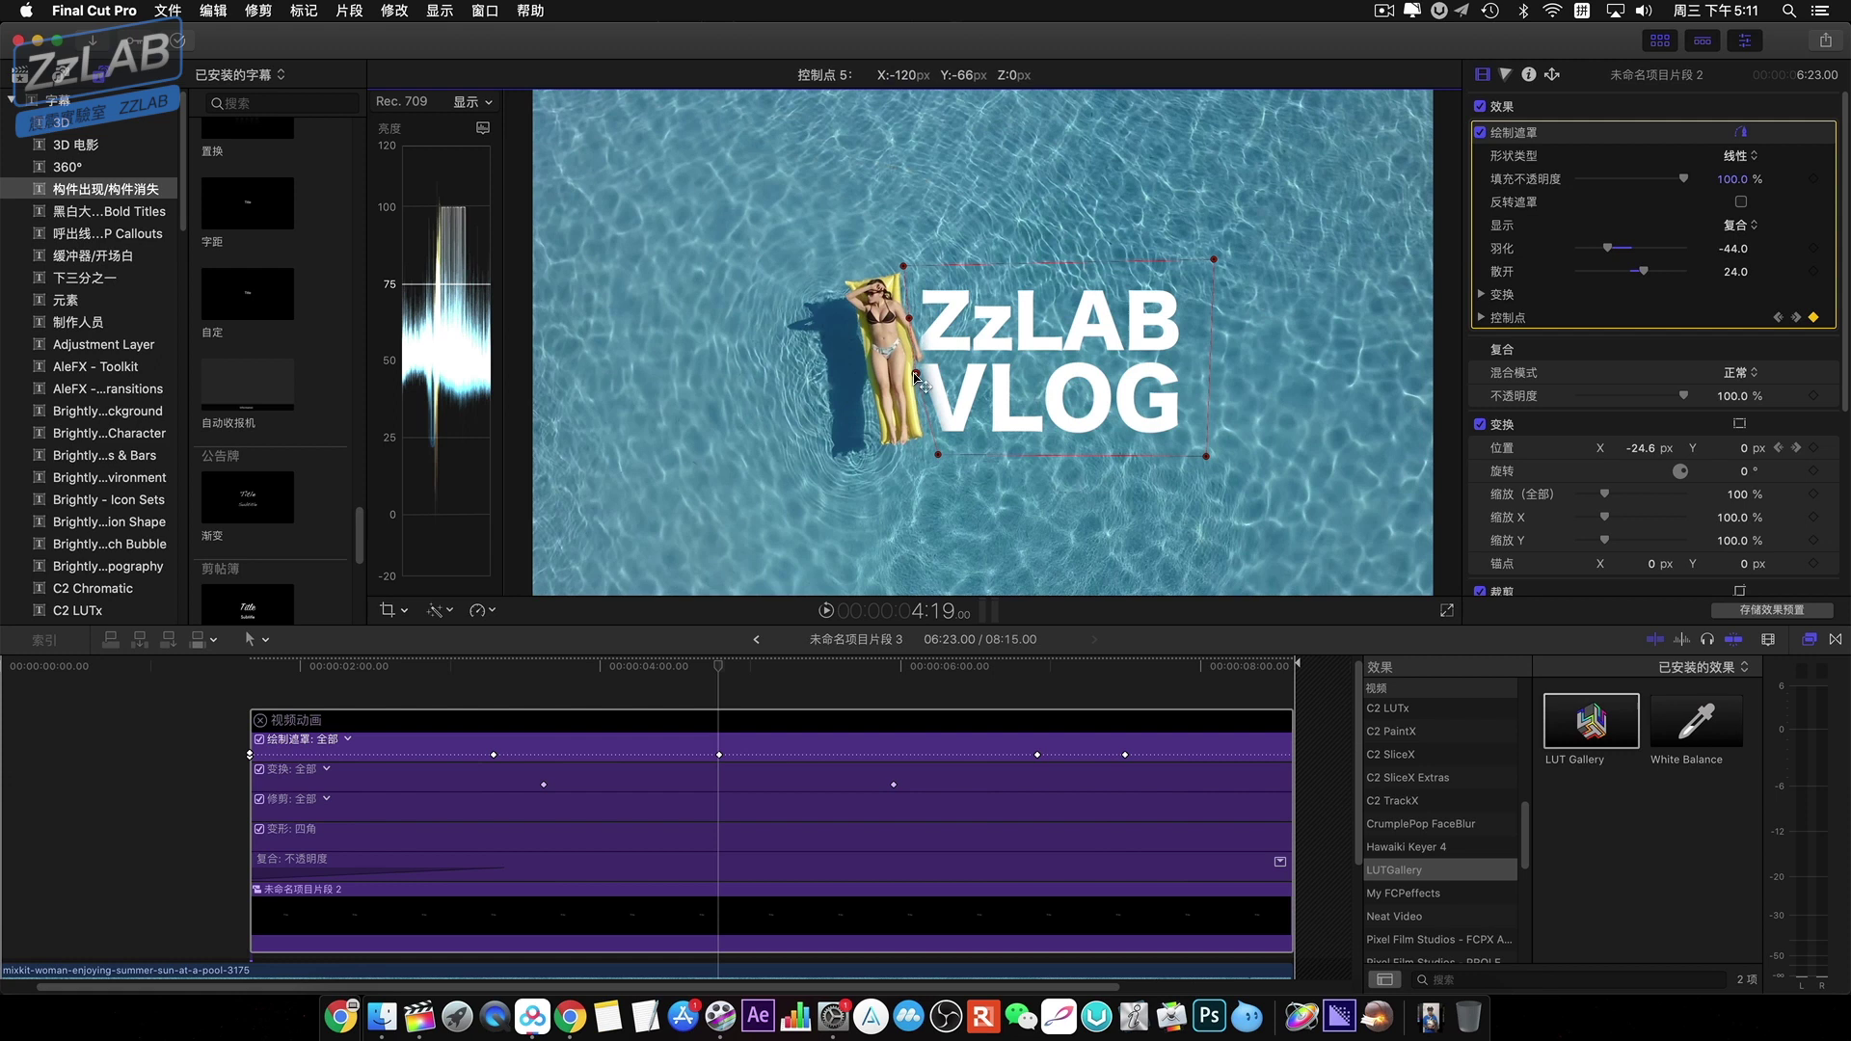
- Refine a mask point at 3:07 to trace the woman, then preview the title animation
click(689, 665)
key(j)
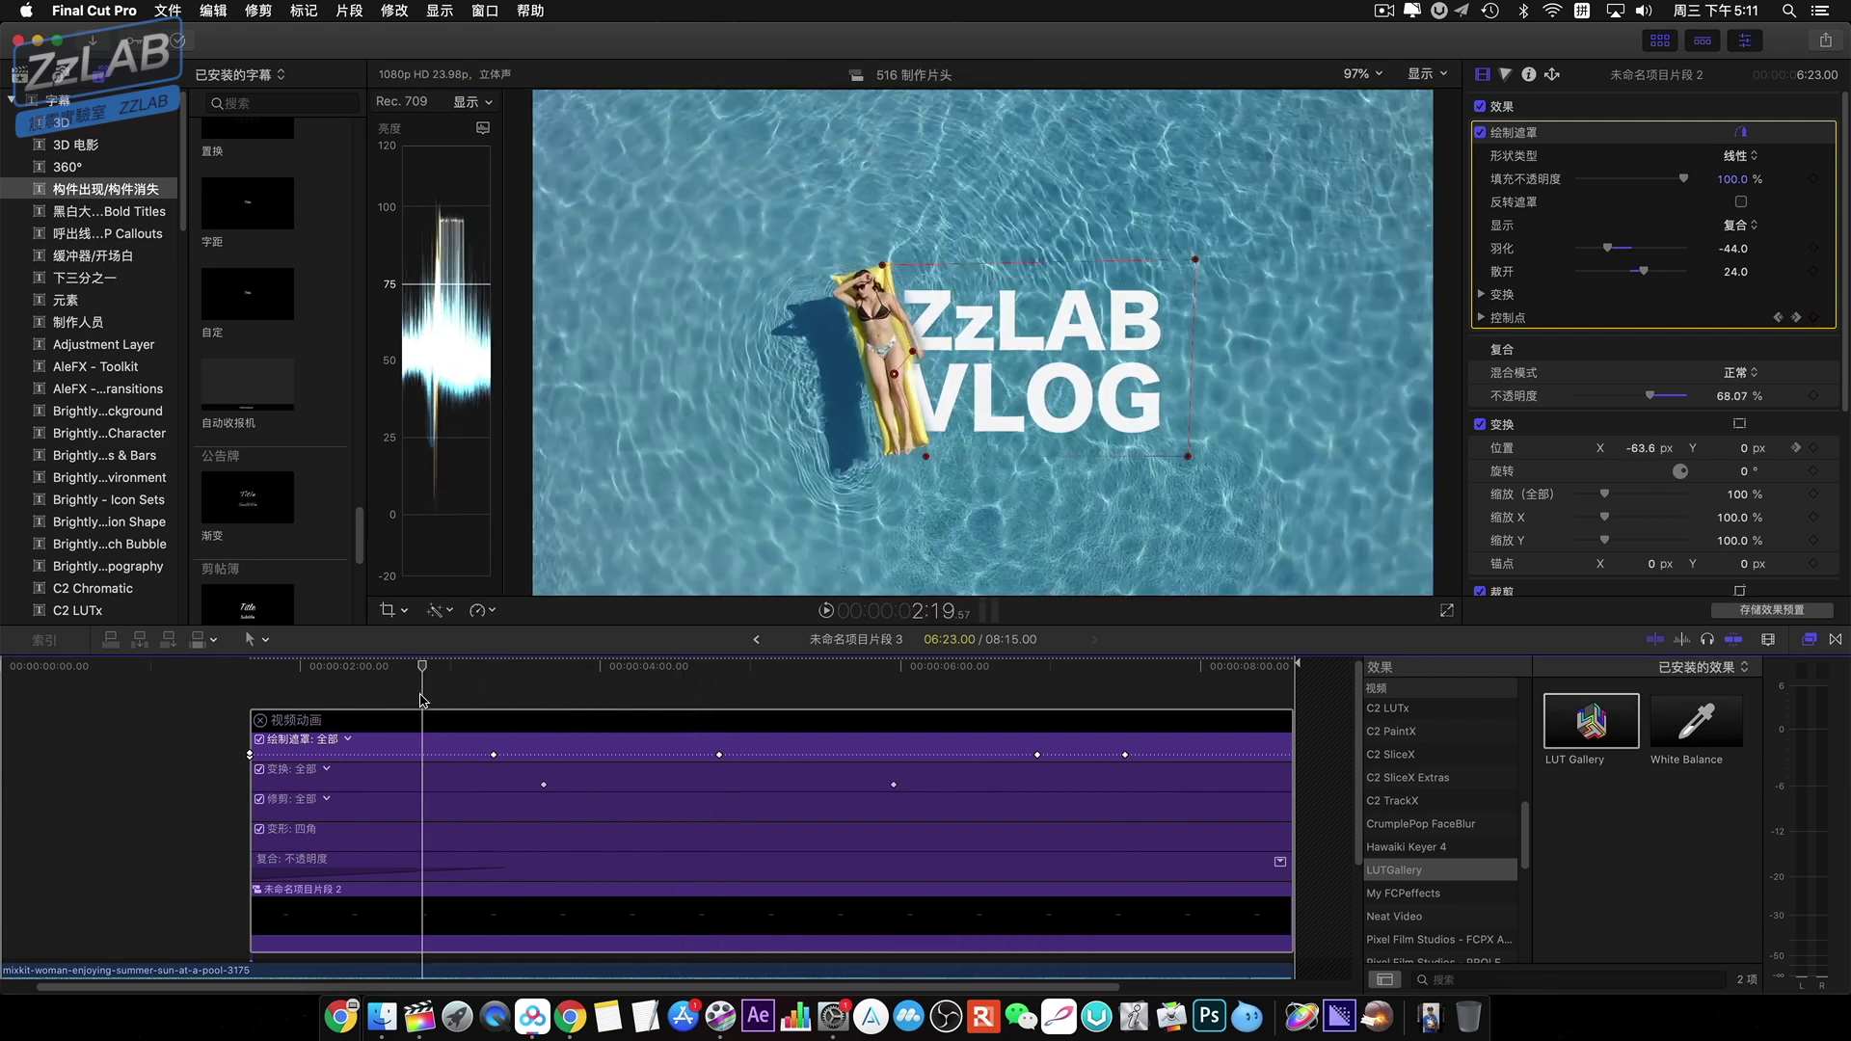
drag(417, 702, 490, 707)
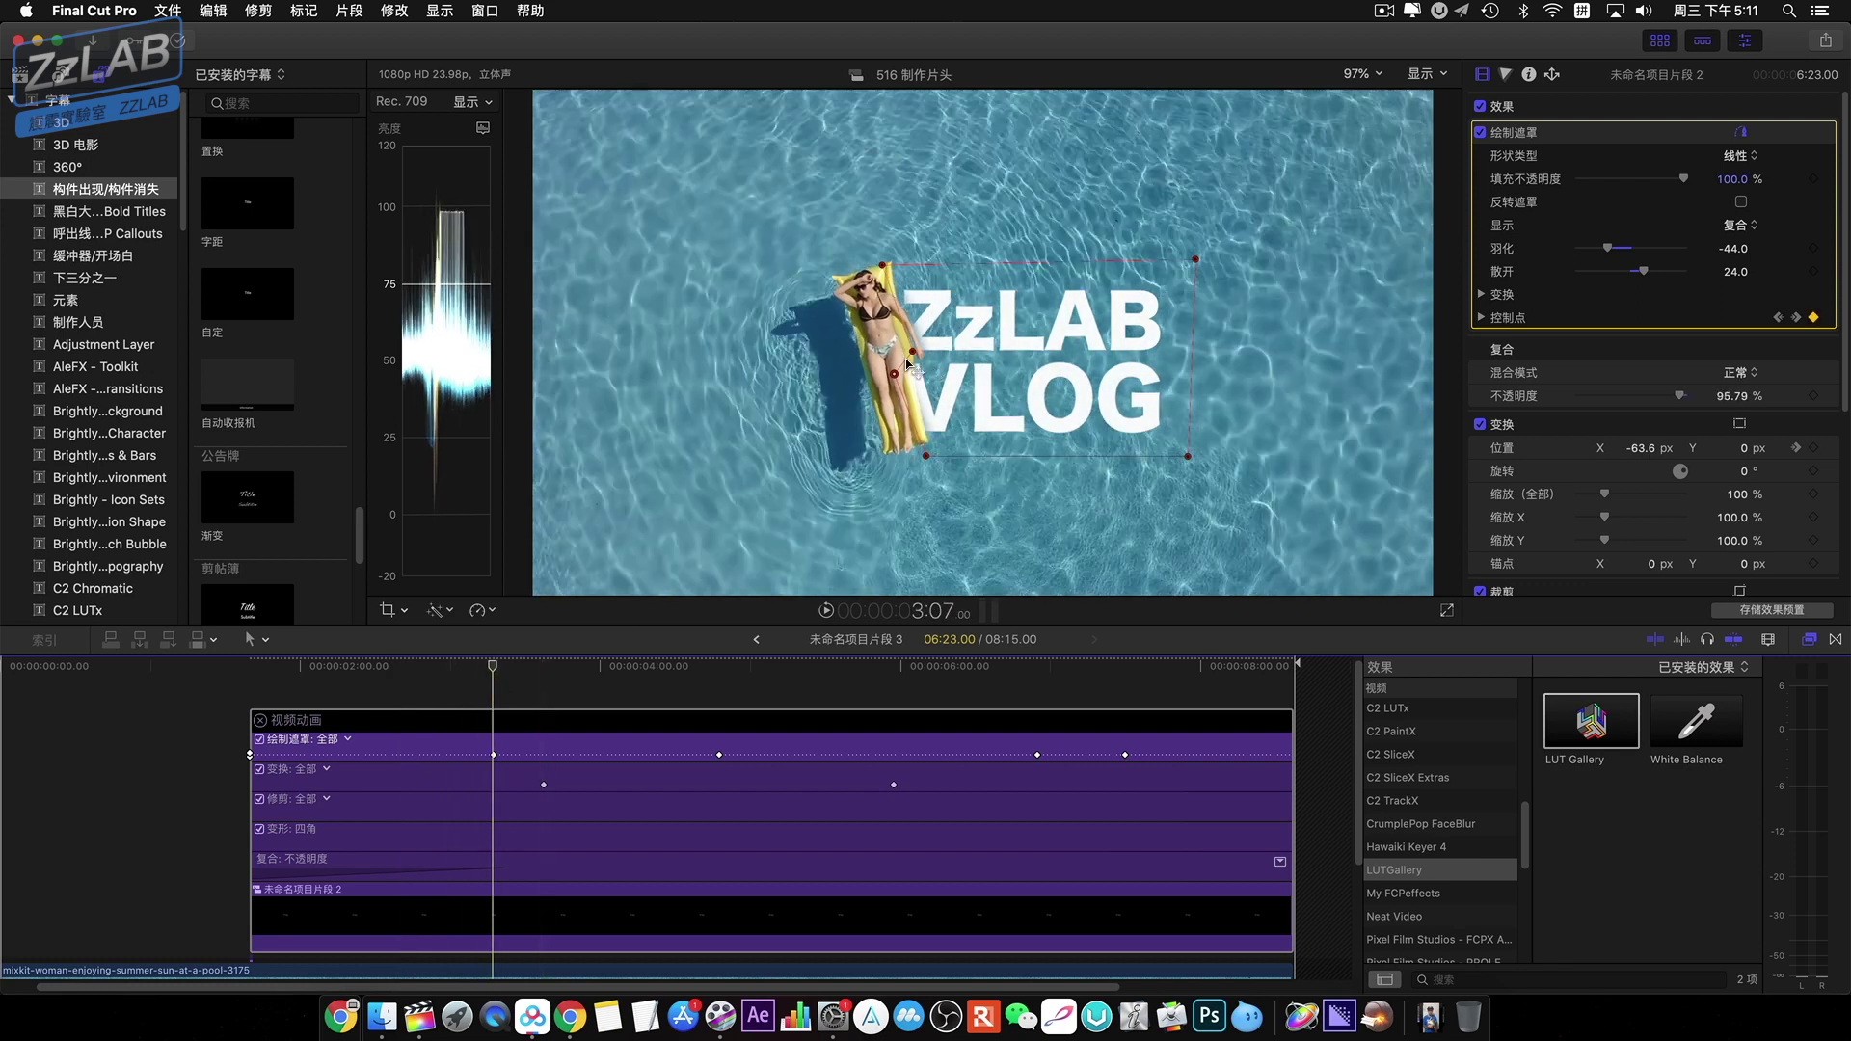
drag(895, 379, 907, 382)
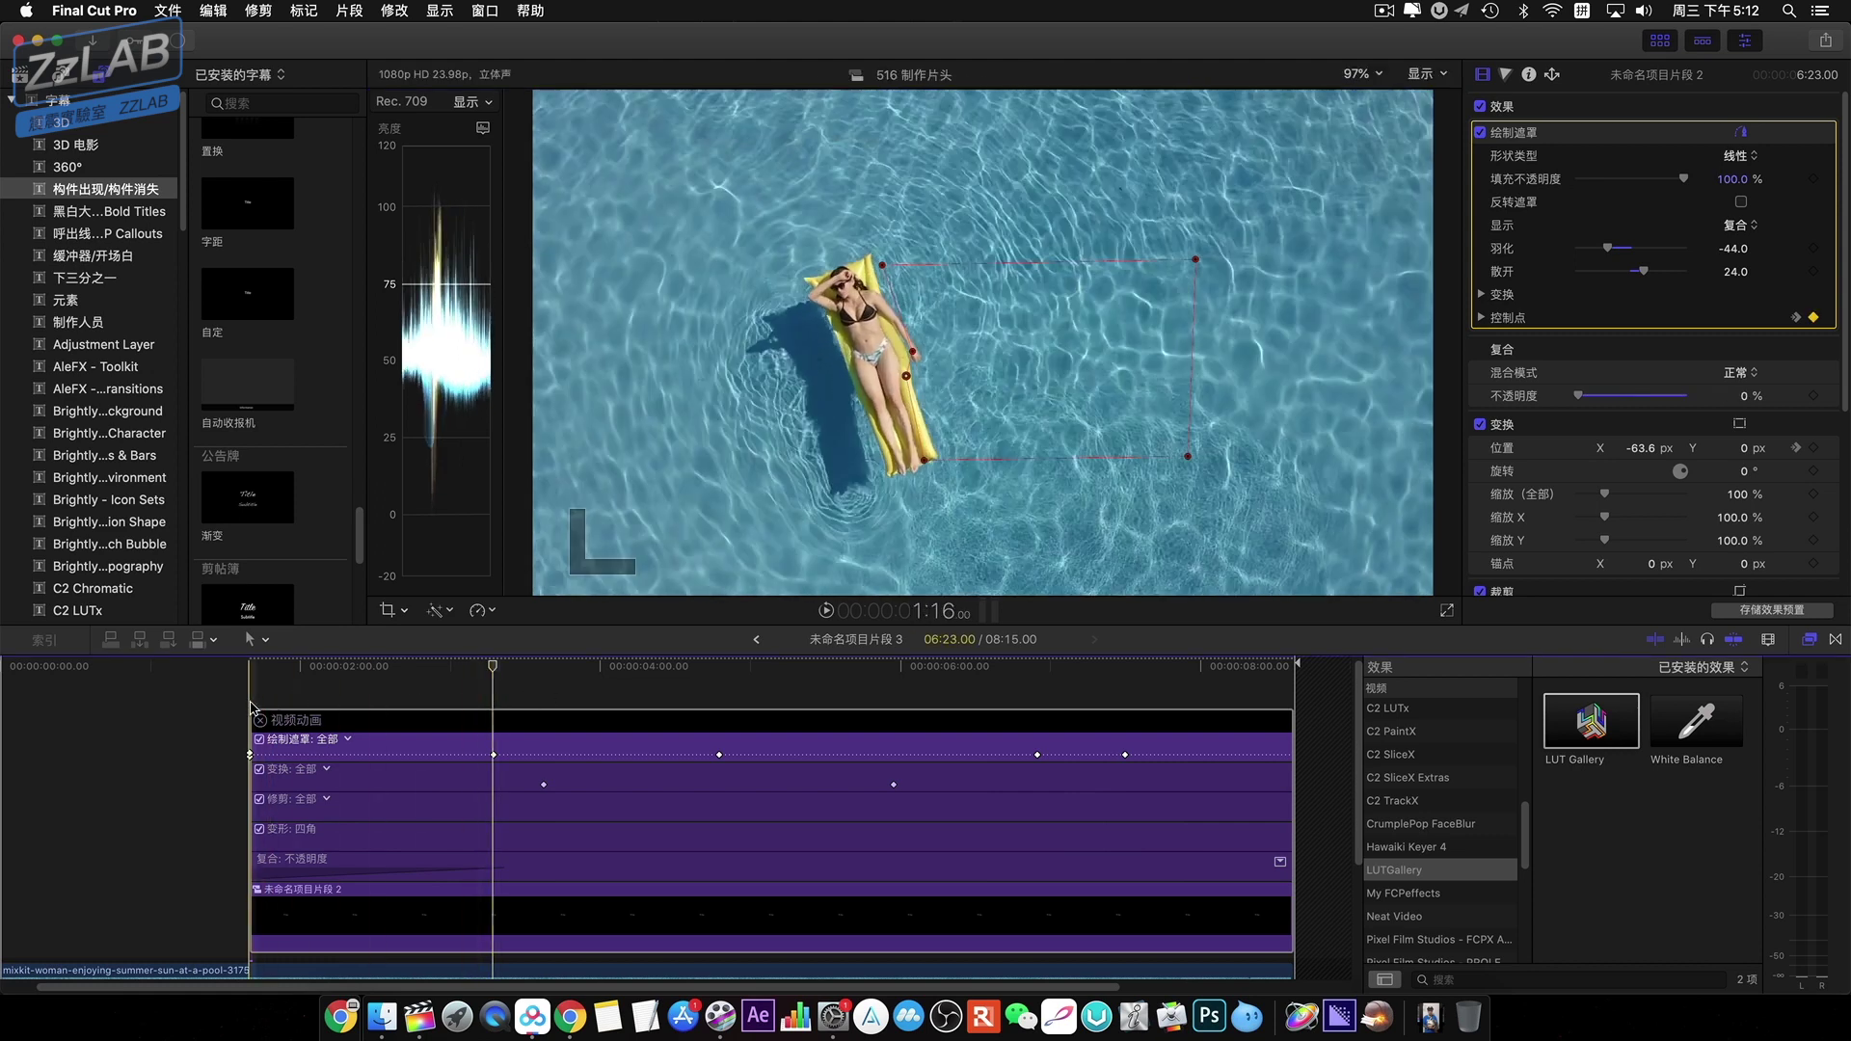
key(space)
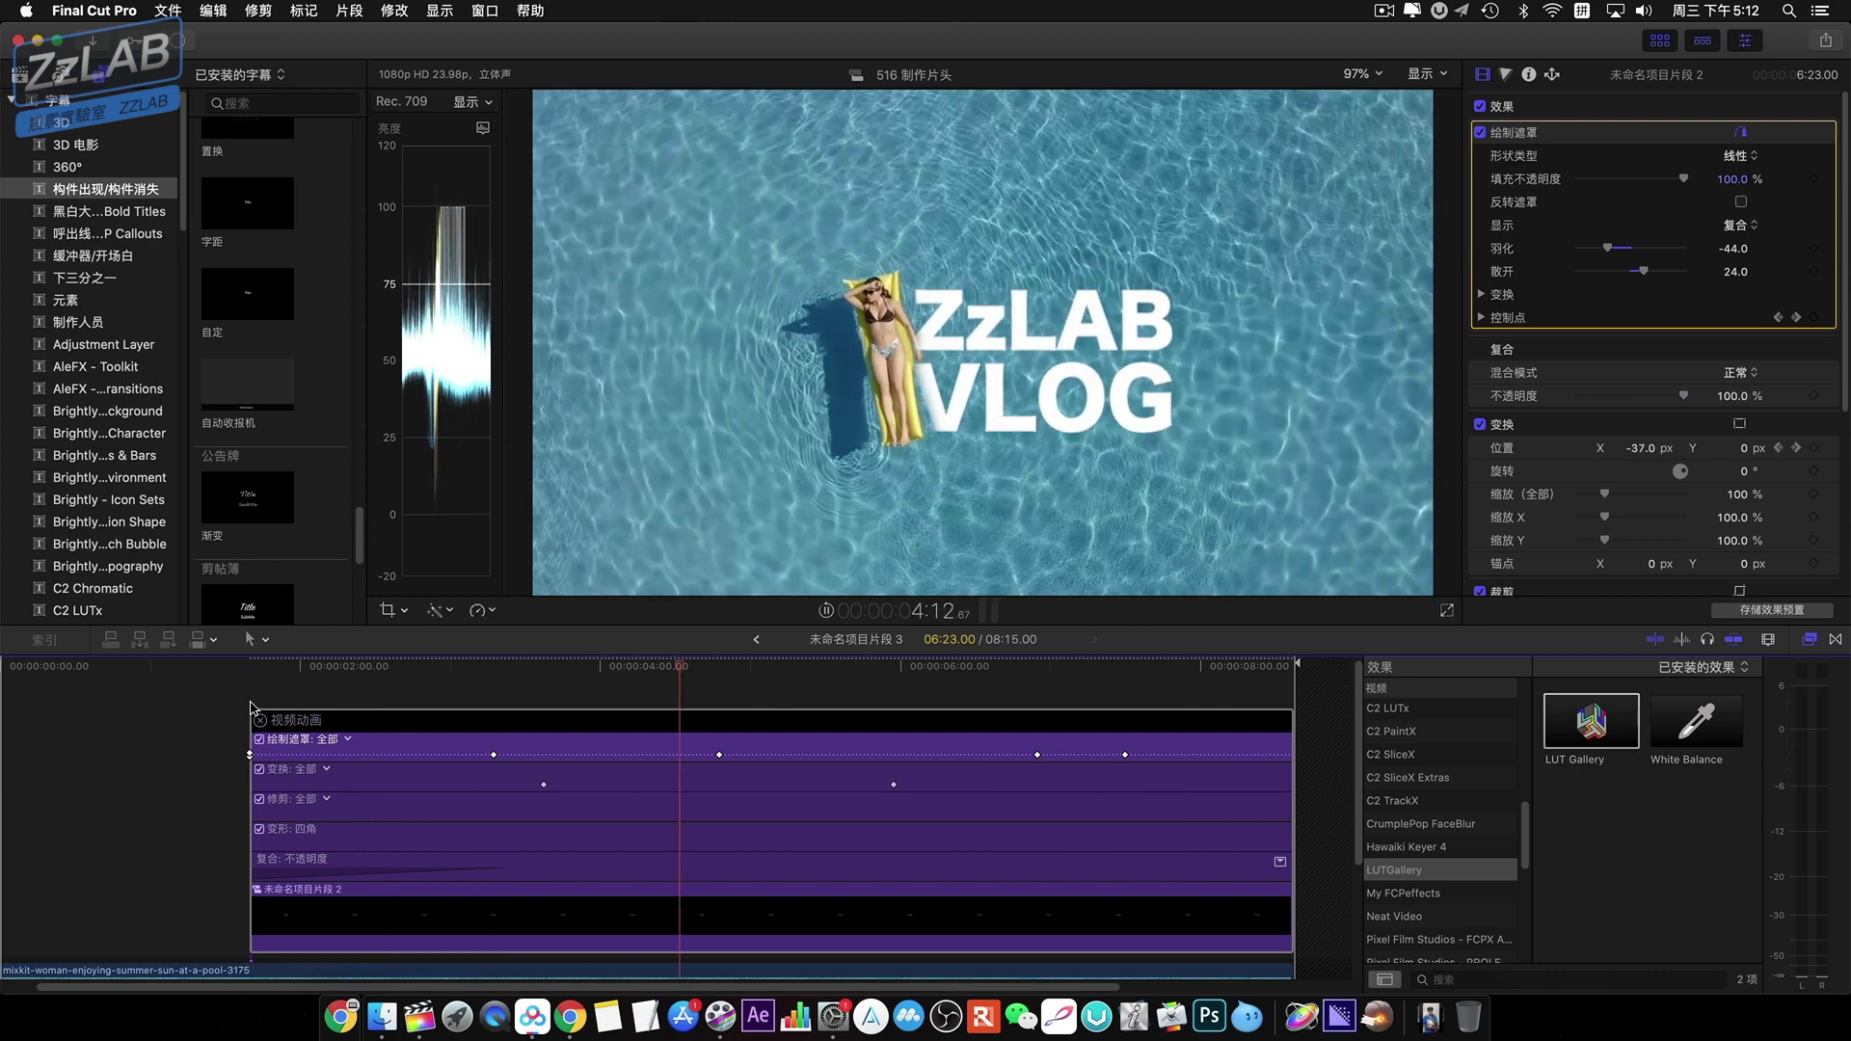
key(space)
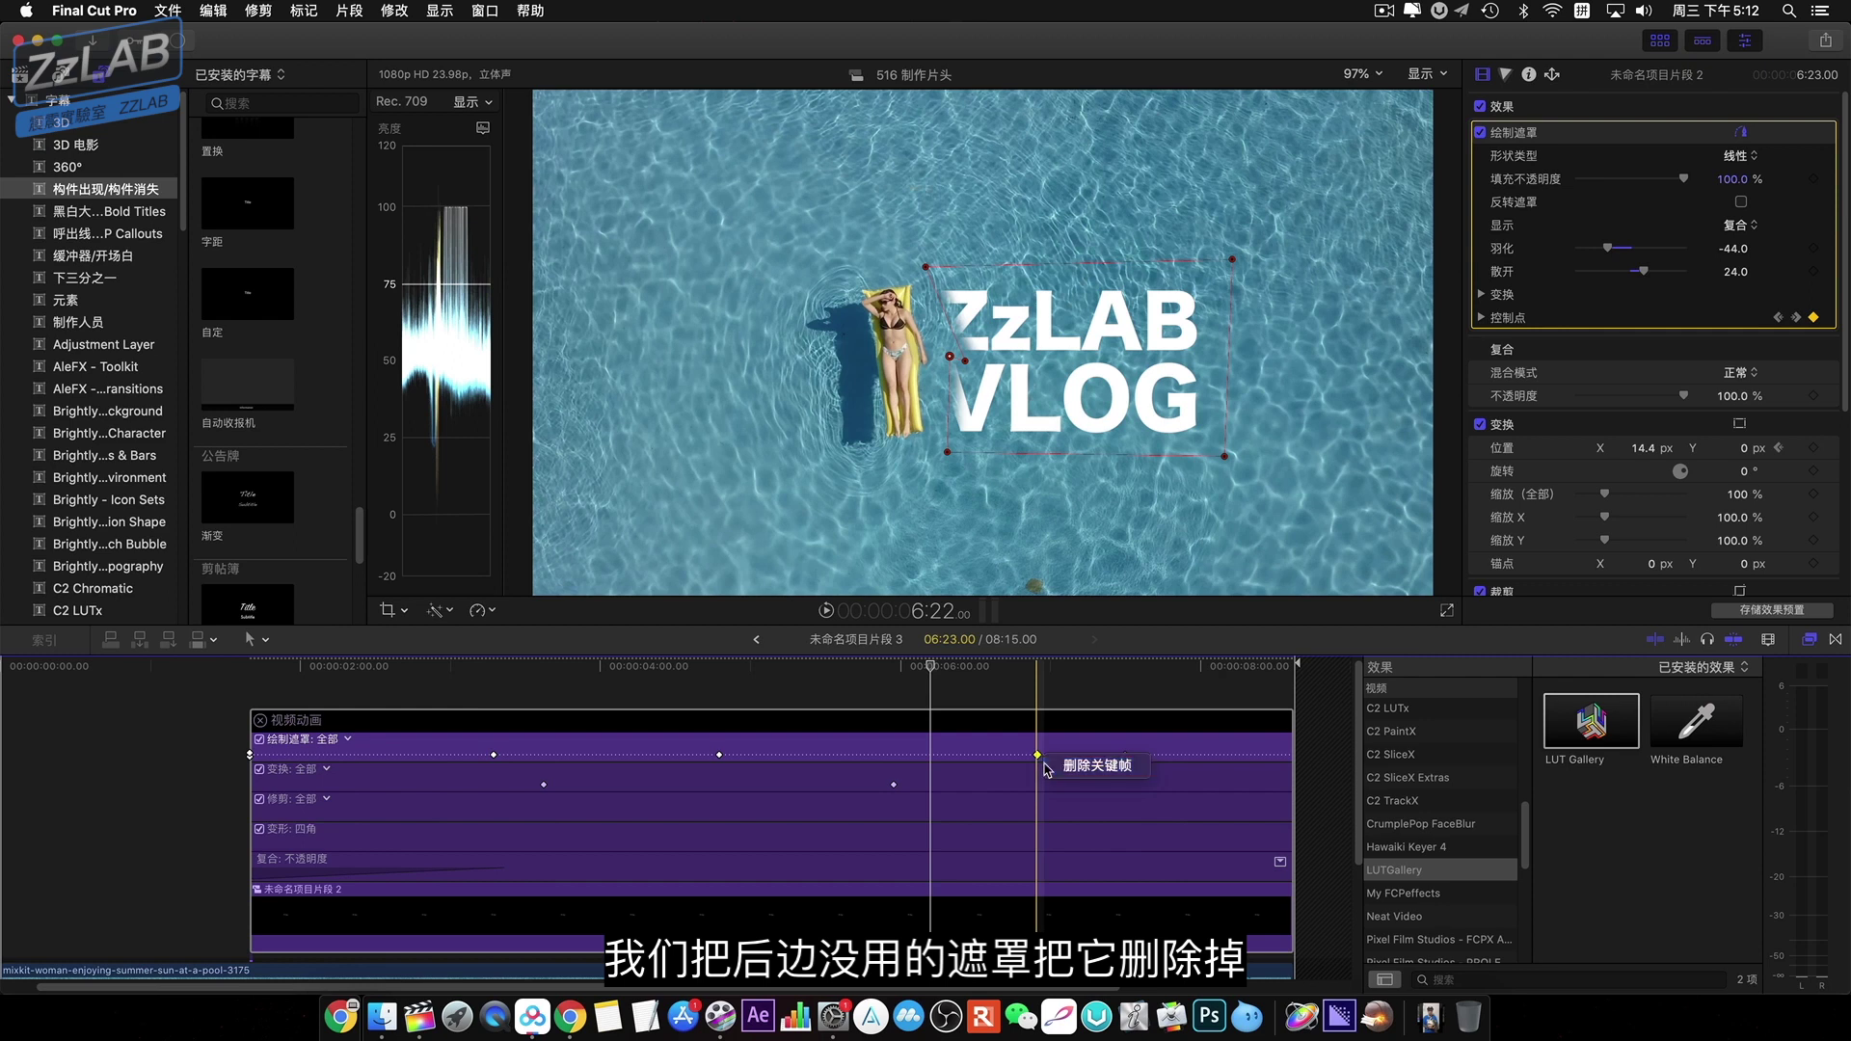
- Delete the 6:22 and 7:12 mask keyframes, refine mask point 6, then select both parent-timeline clips
click(1051, 766)
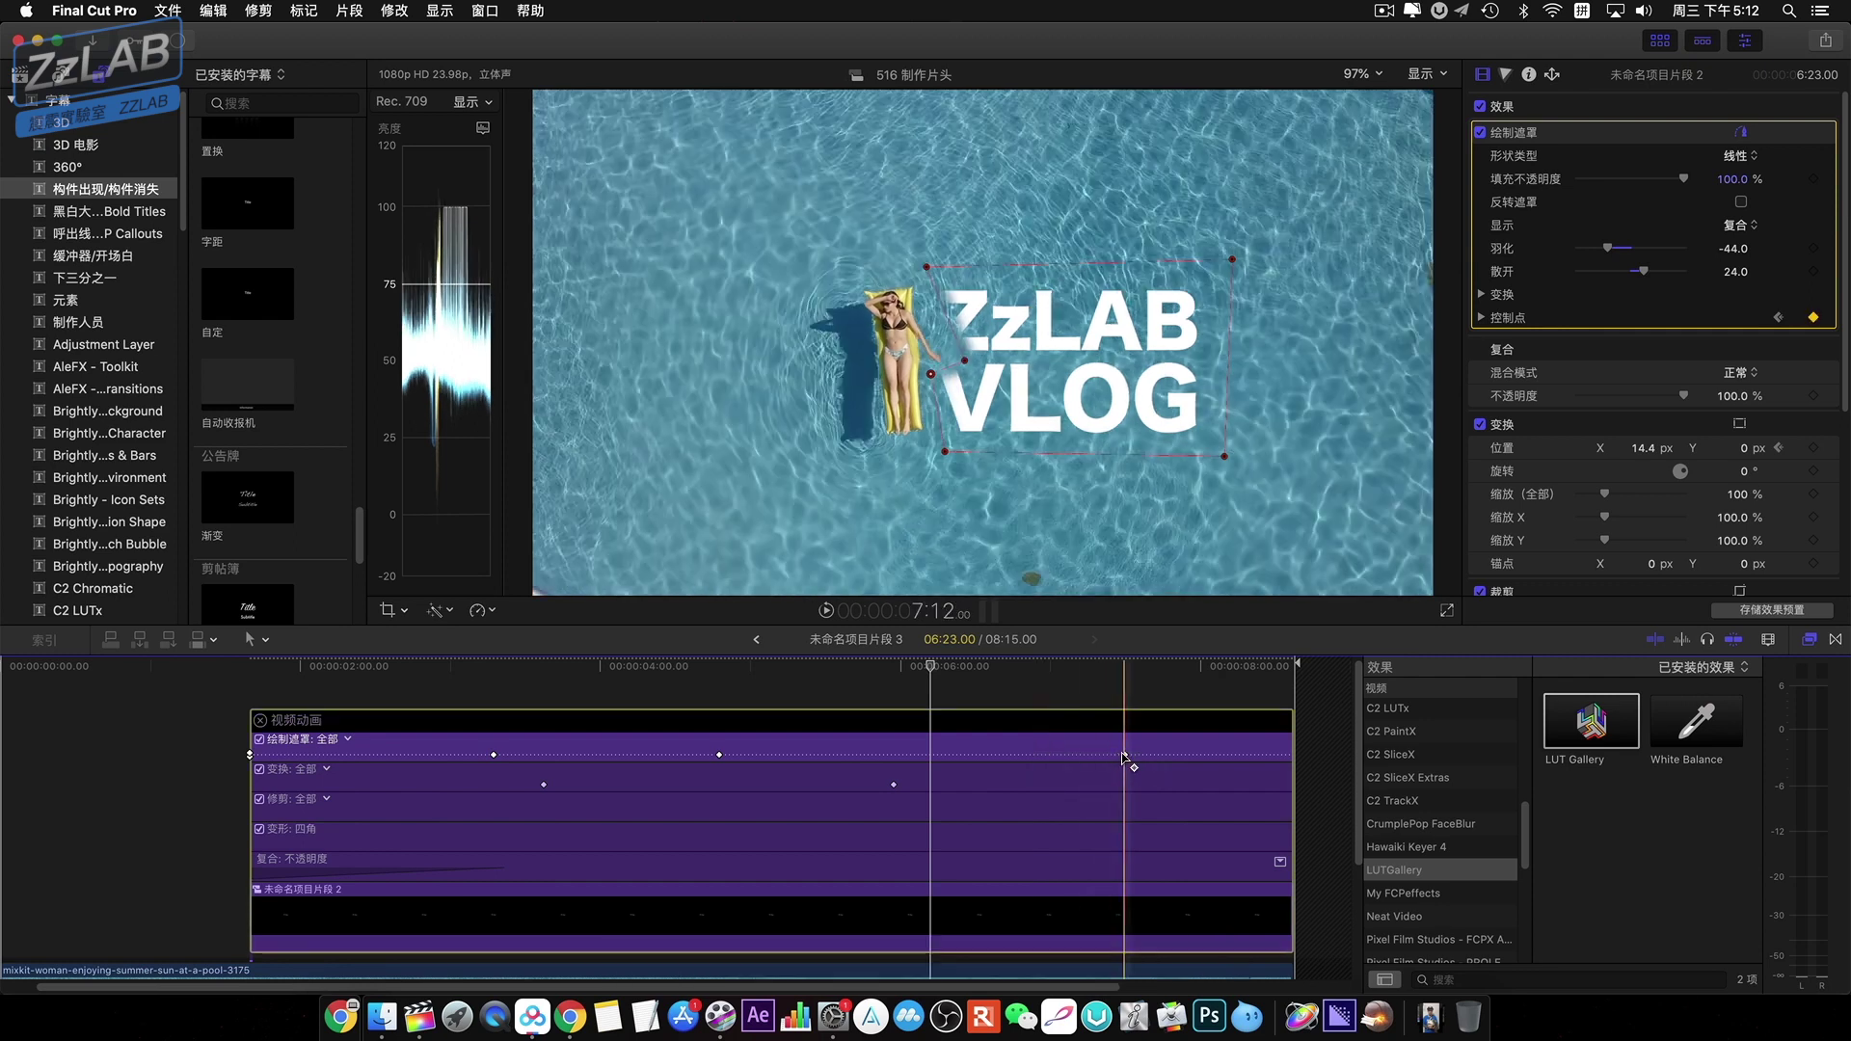
click(1138, 763)
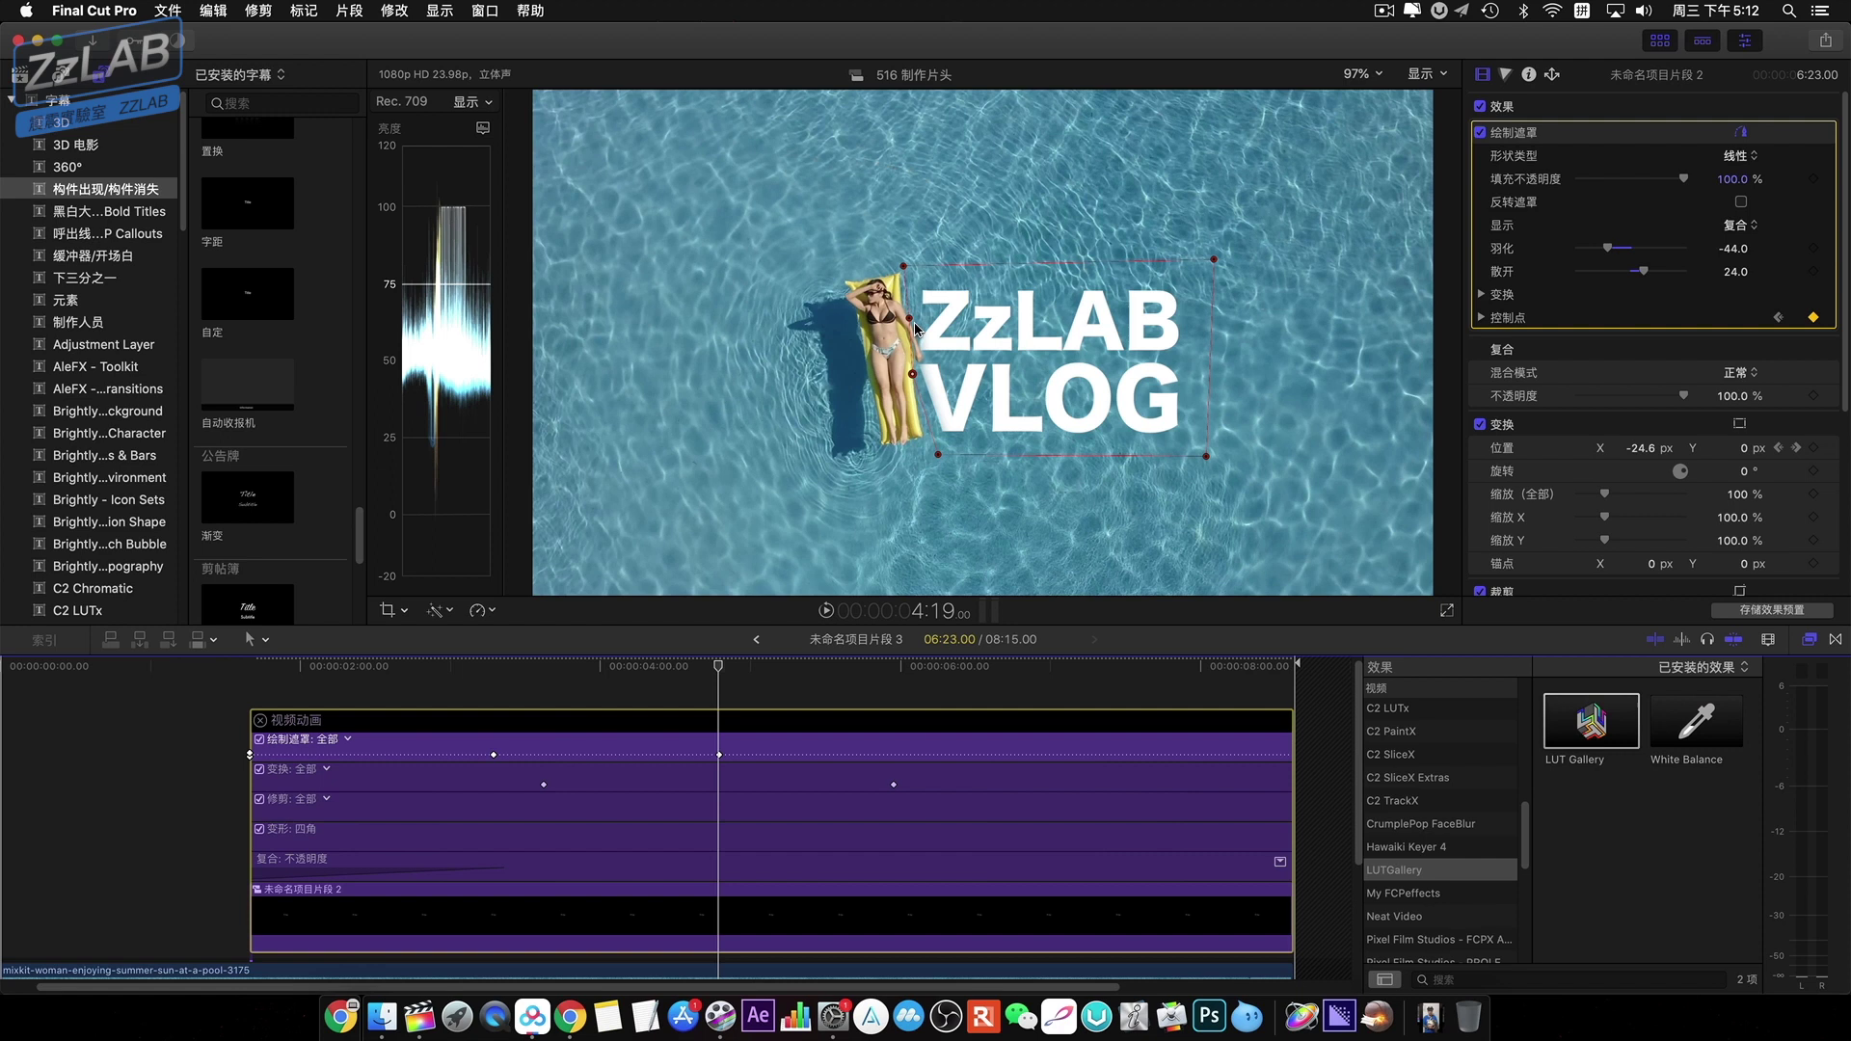
mouse_move(912, 322)
mouse_down()
mouse_move(913, 344)
mouse_move(898, 281)
mouse_up()
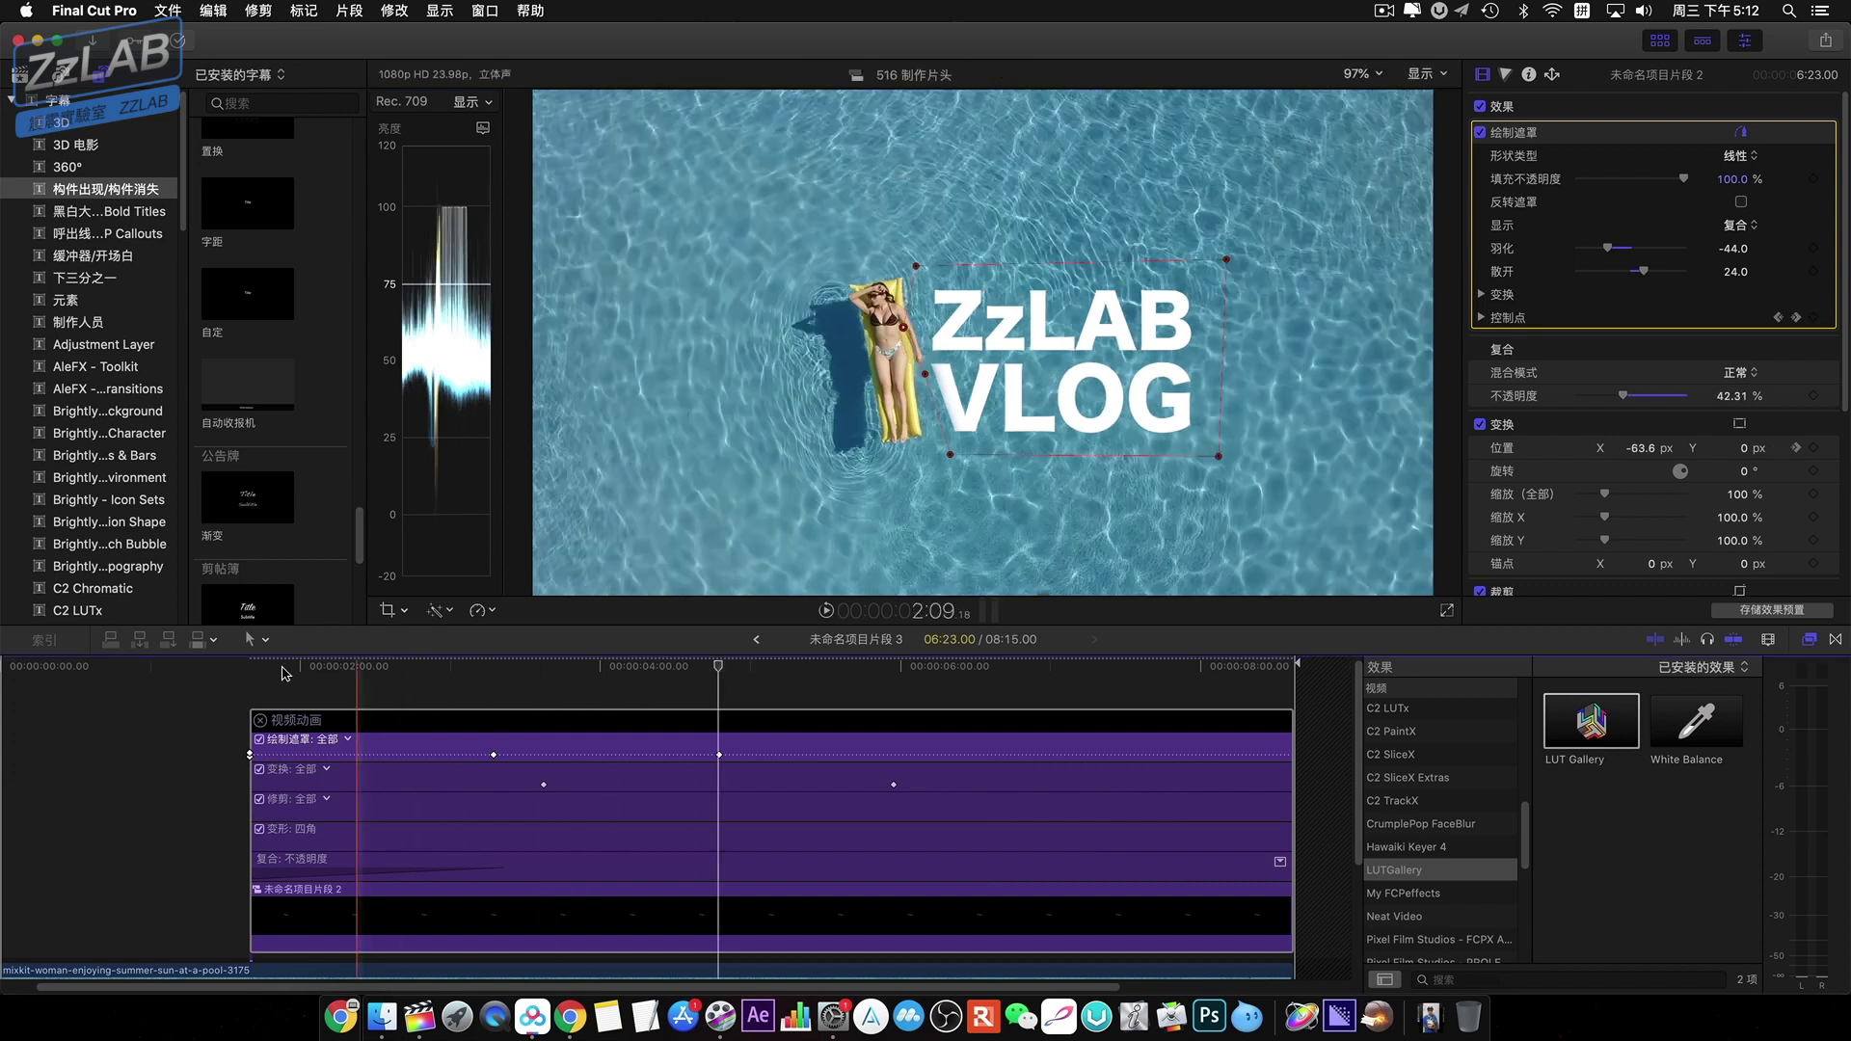
key(super+bracketleft)
drag(419, 701, 189, 861)
- Combine the footage and title into compound clip '516 制作片头片段' in event '516 制作片头'
right_click(214, 837)
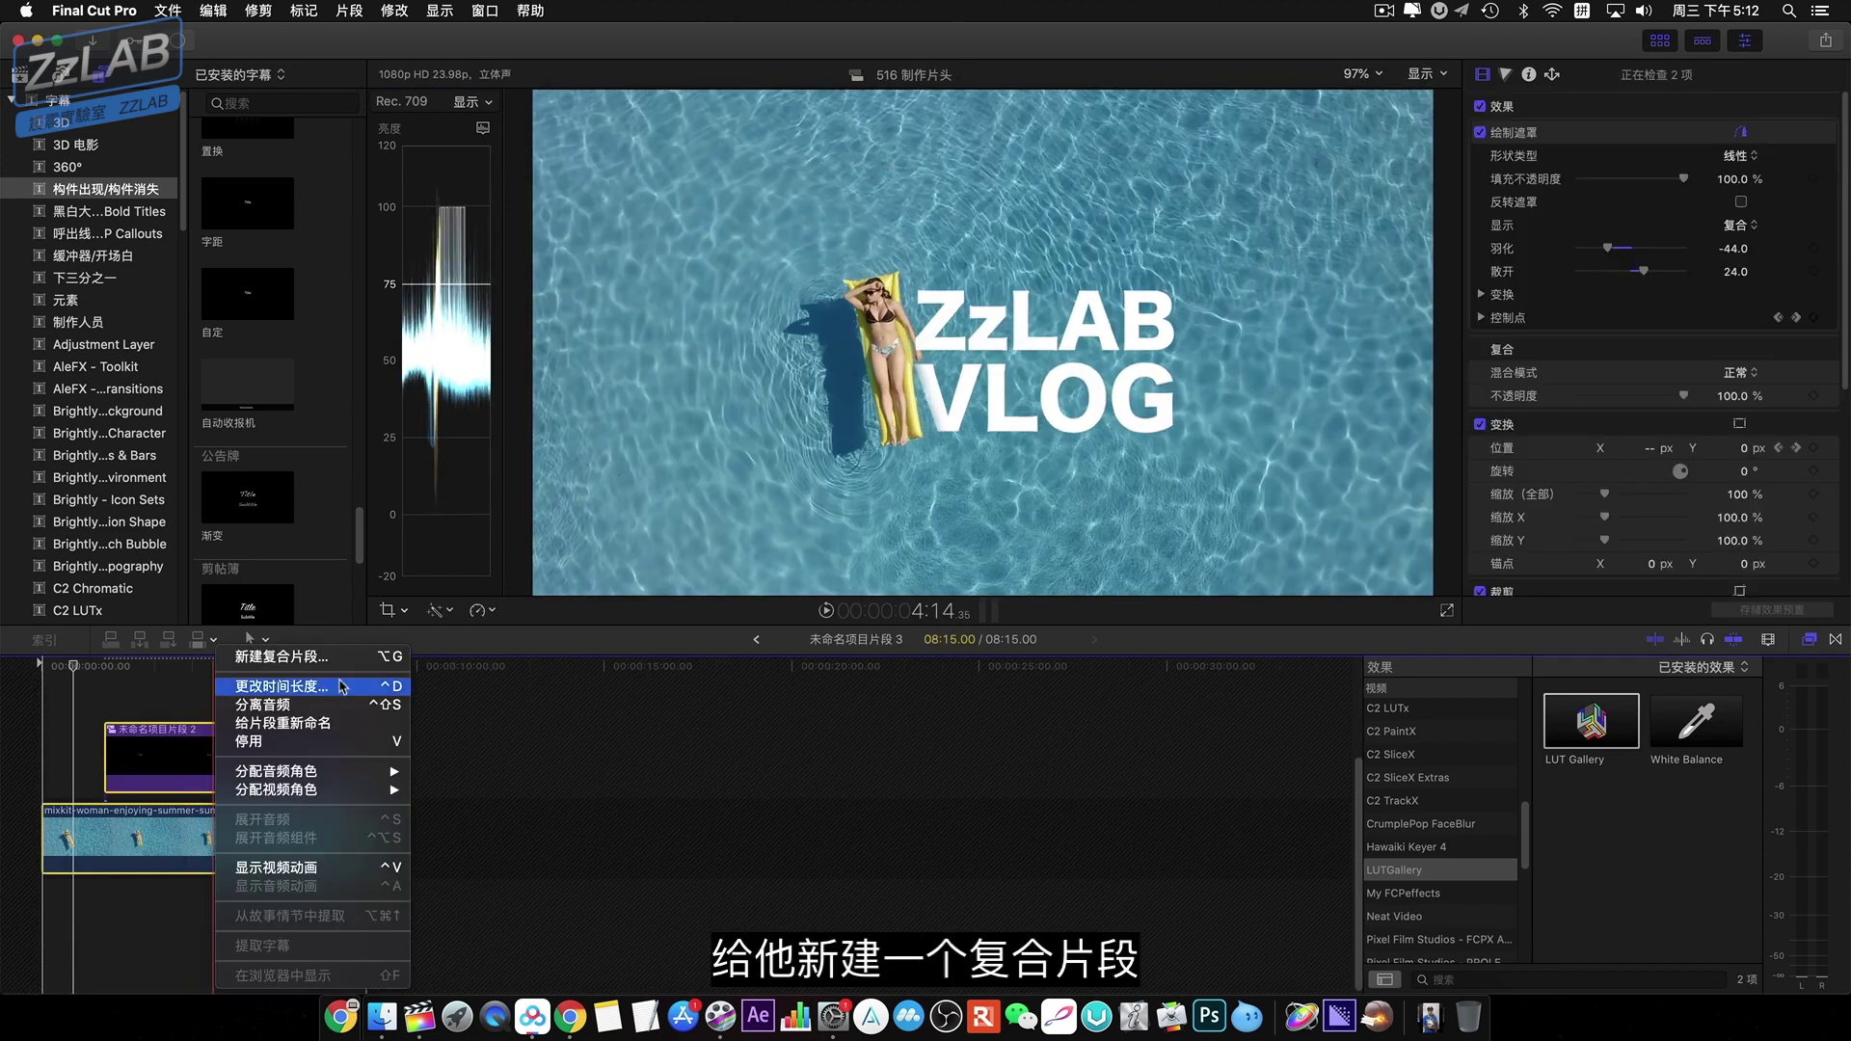
click(292, 658)
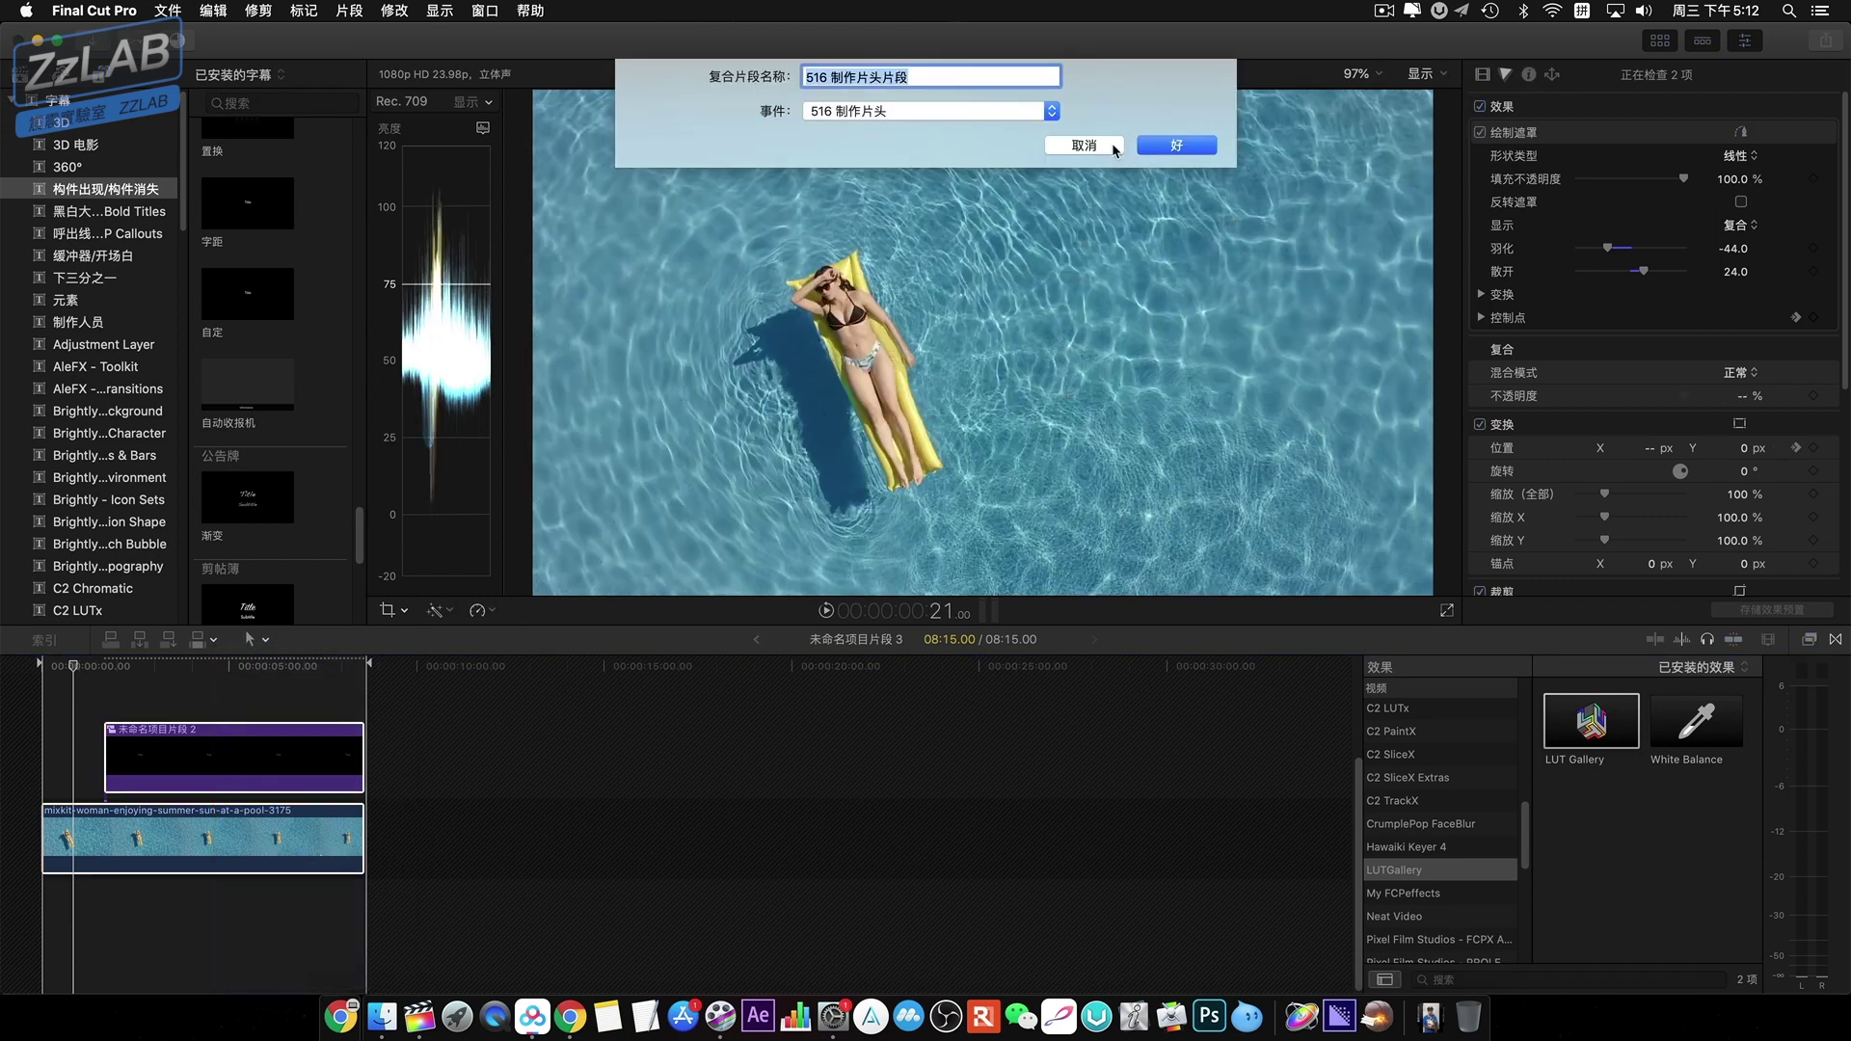
click(1113, 149)
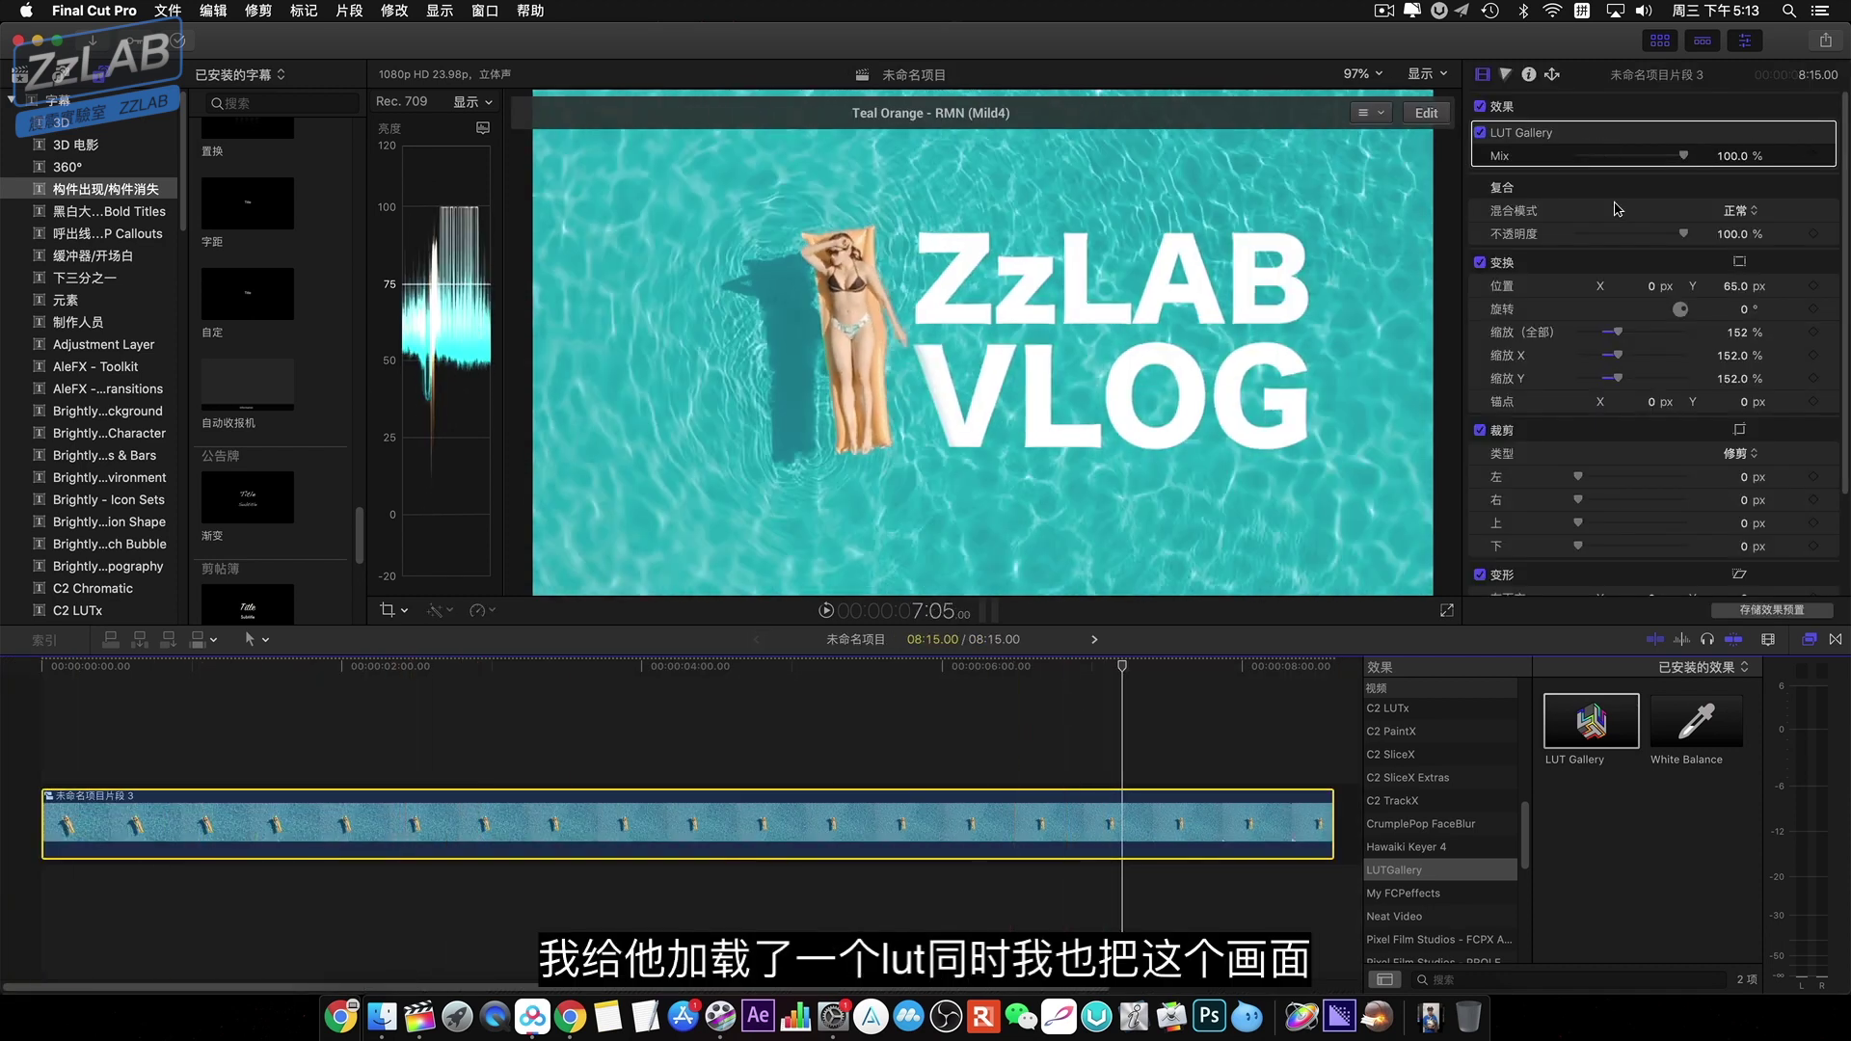
- Shift the graded shot to Position X -134.7 px, preview it, then open the compound clip's title
click(884, 667)
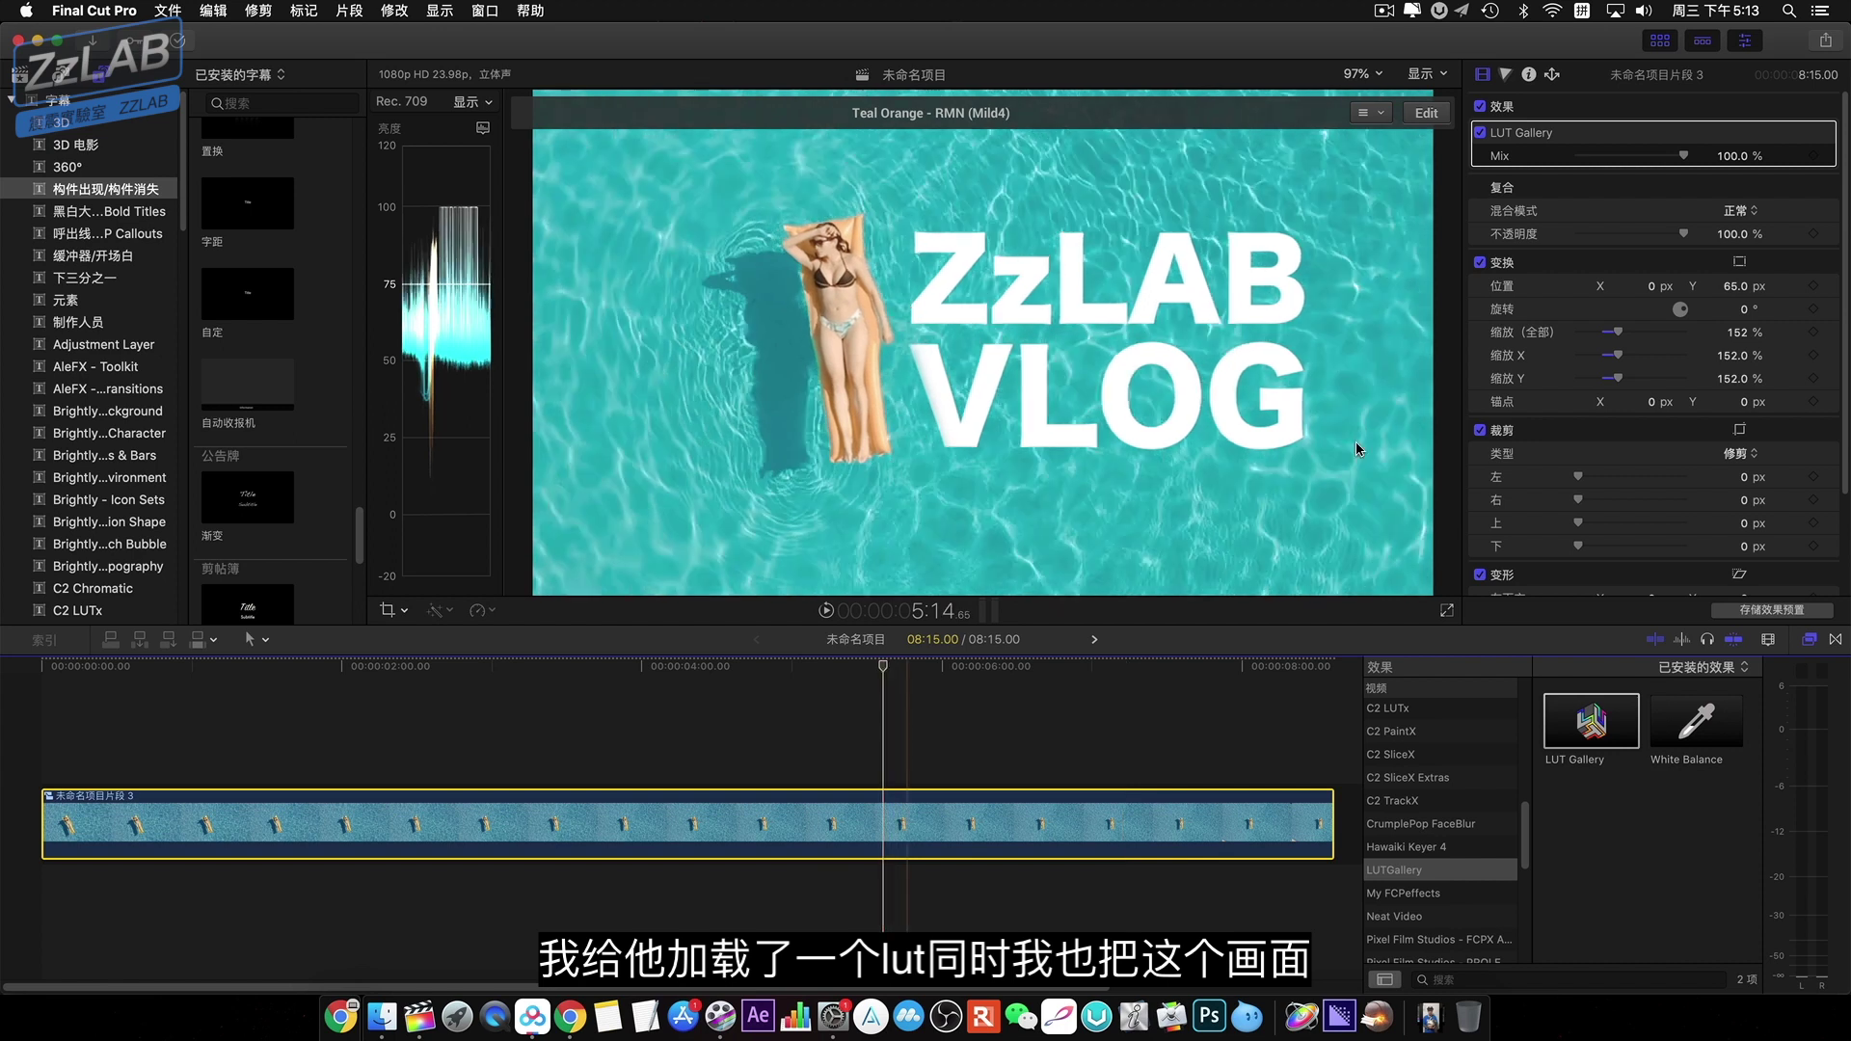
mouse_move(1654, 286)
mouse_down()
mouse_move(1581, 287)
mouse_move(1629, 286)
mouse_up()
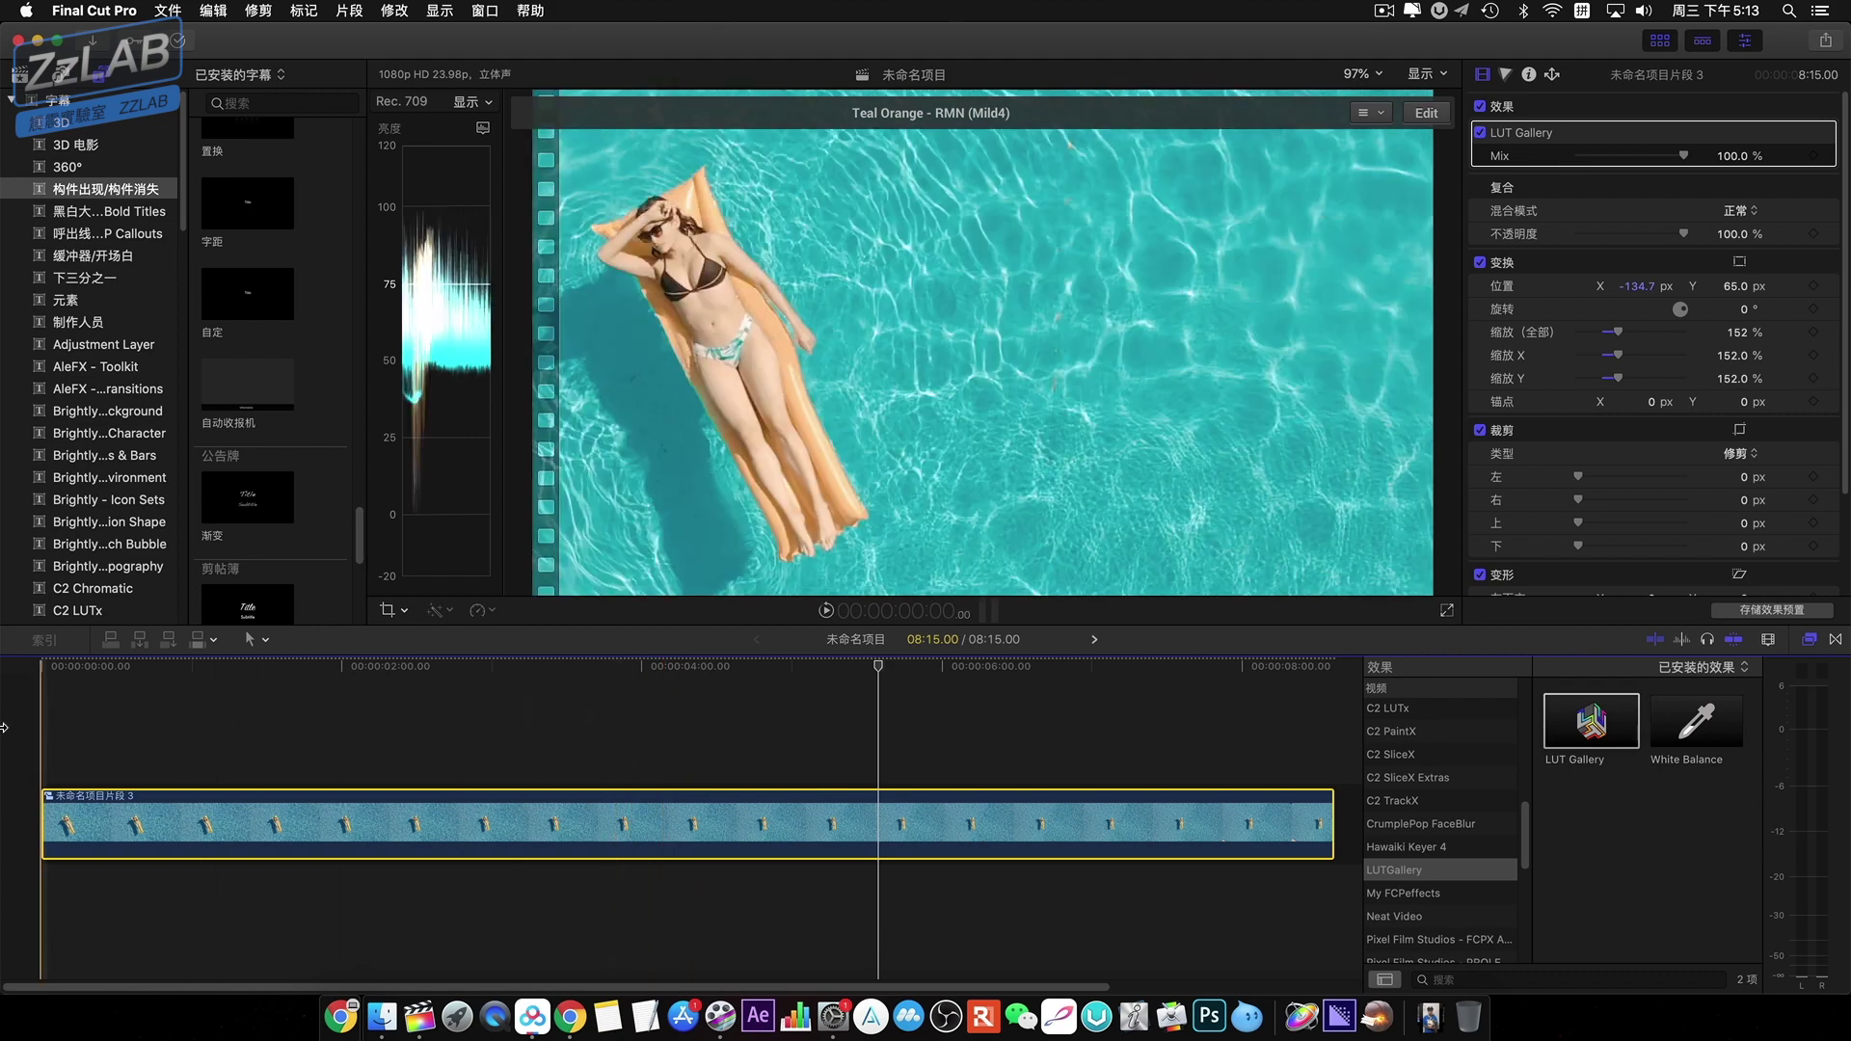
key(space)
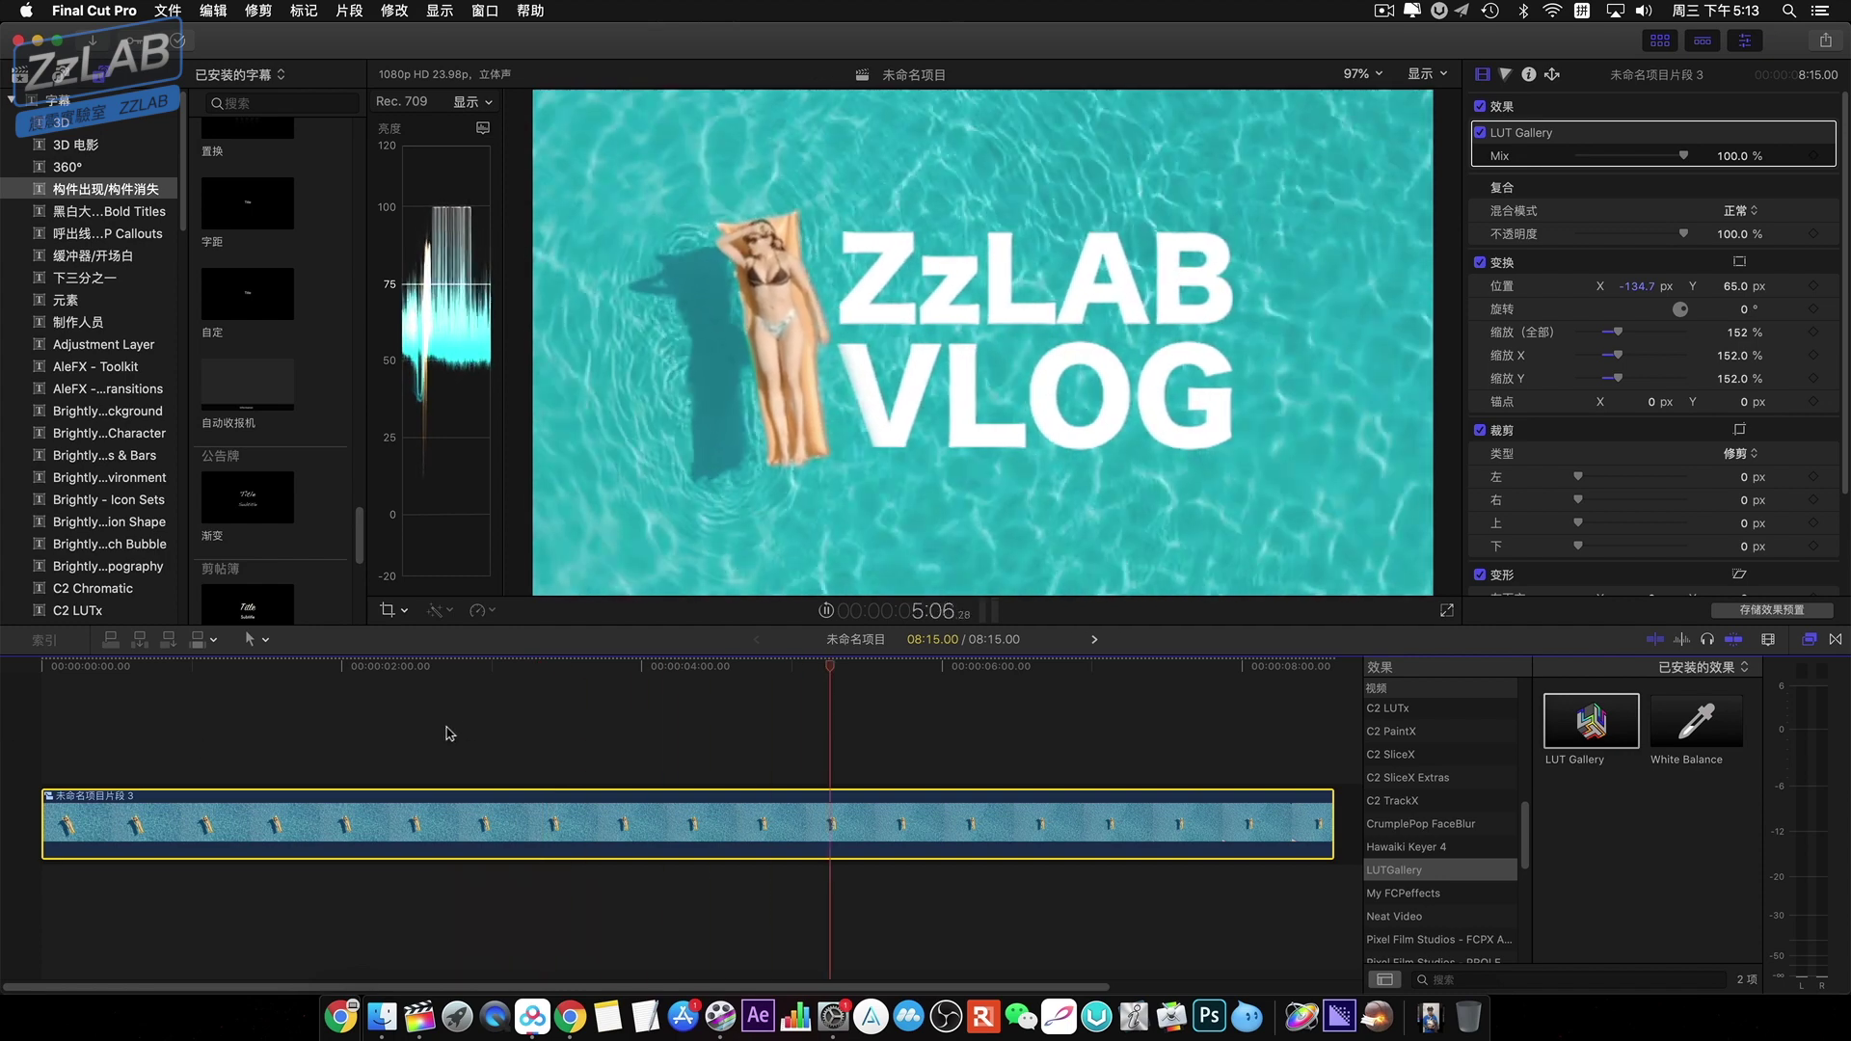
key(space)
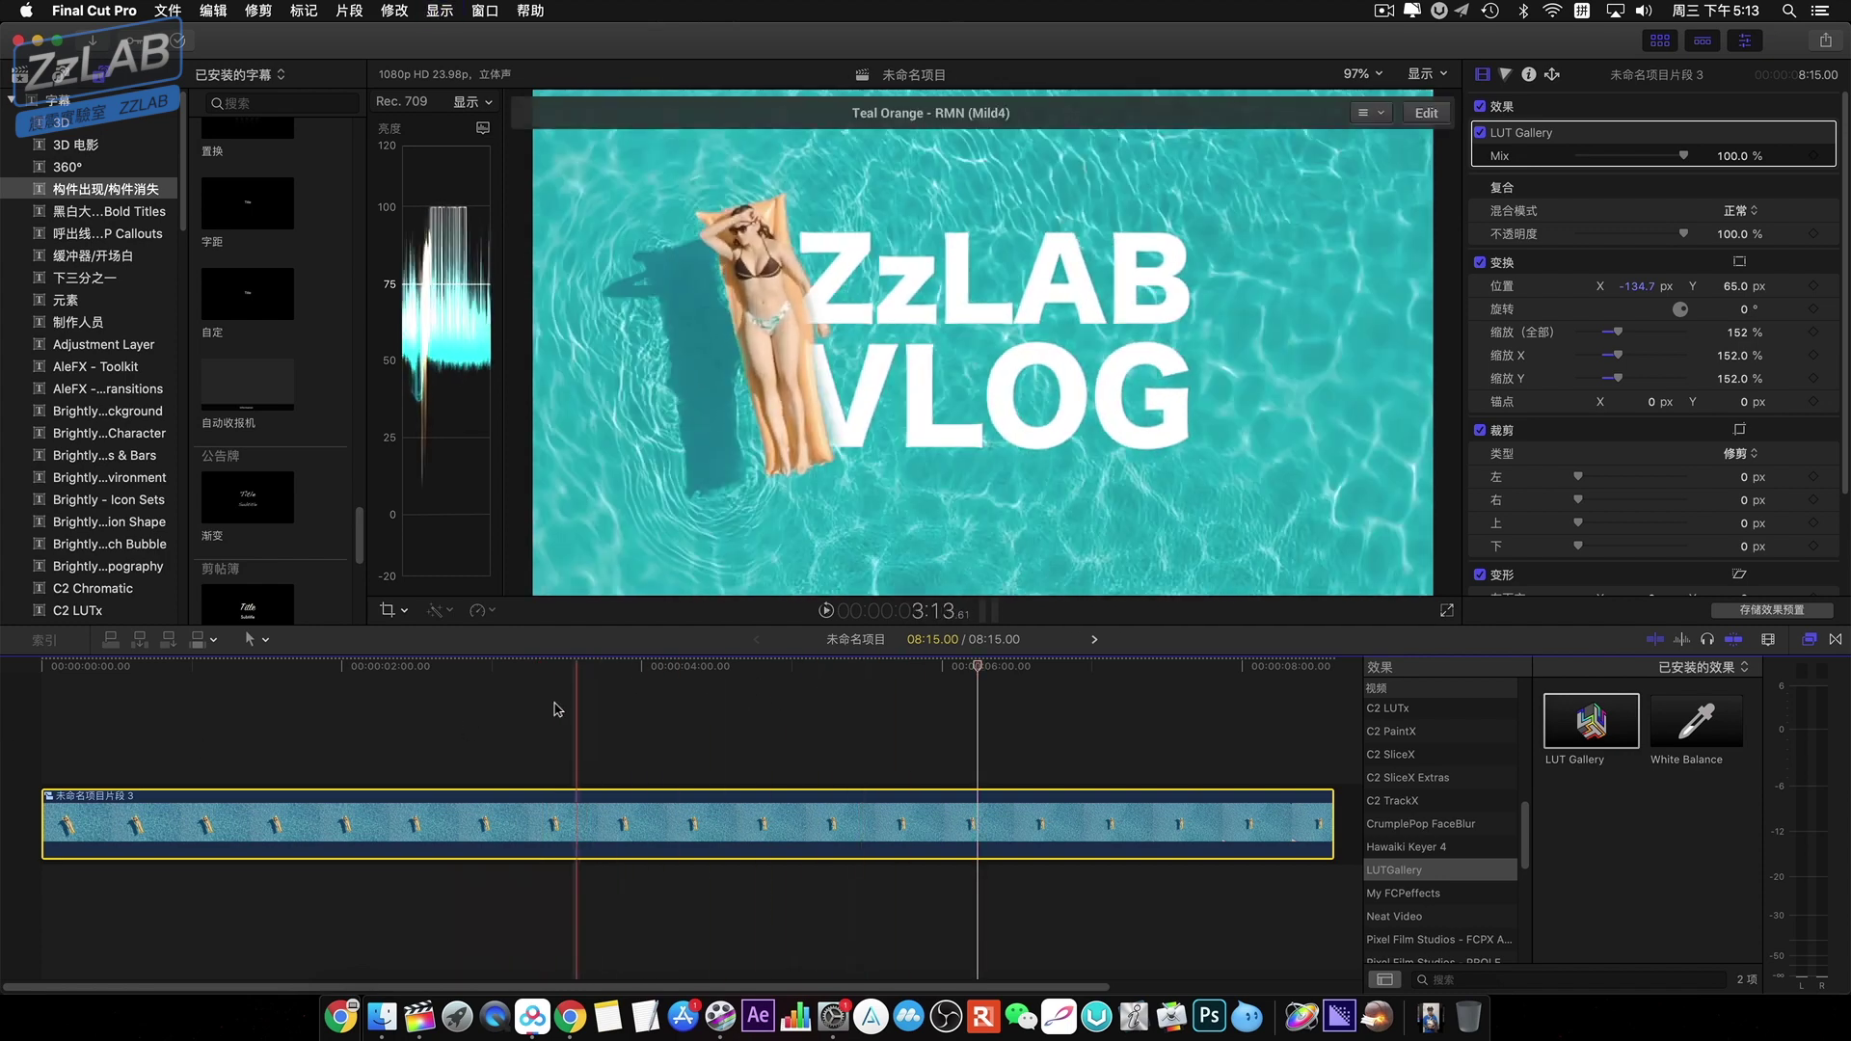
double_click(727, 833)
click(539, 766)
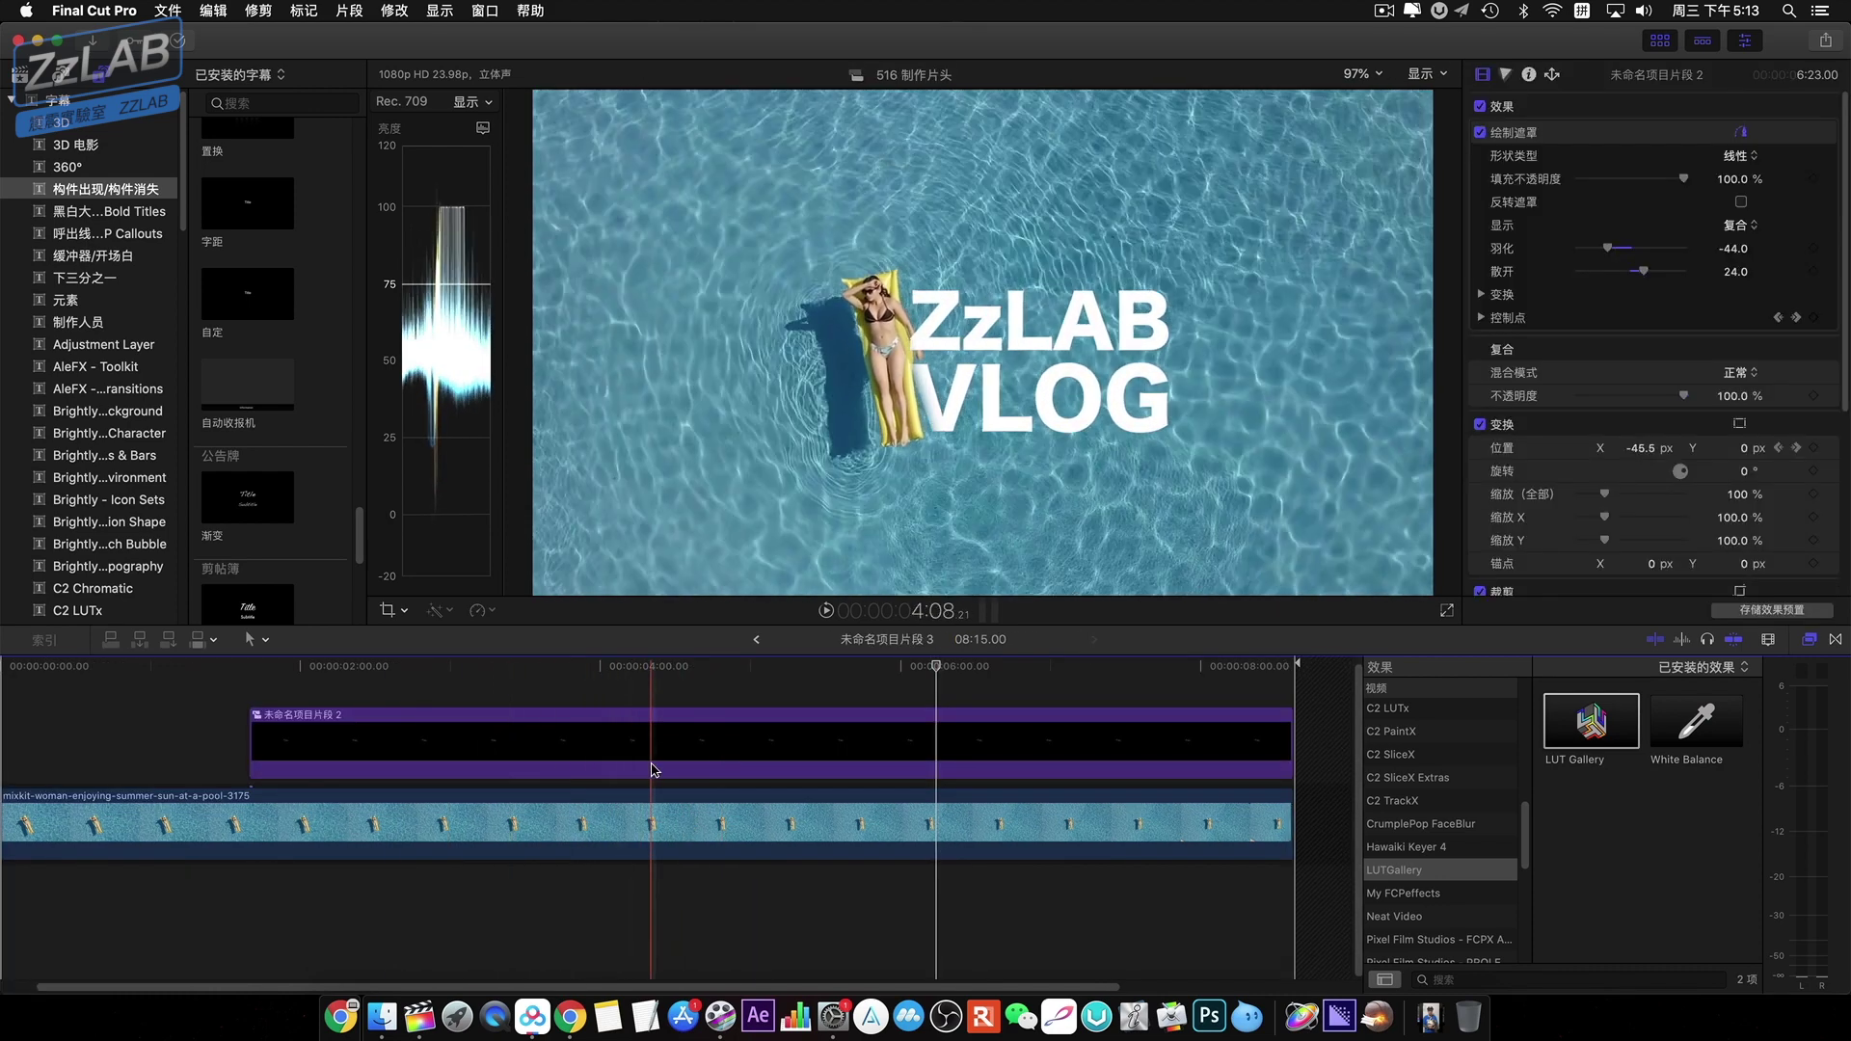
- Move the title's first Transform keyframe earlier to about 01:15, then nudge it slightly later, previewing
click(607, 752)
right_click(606, 753)
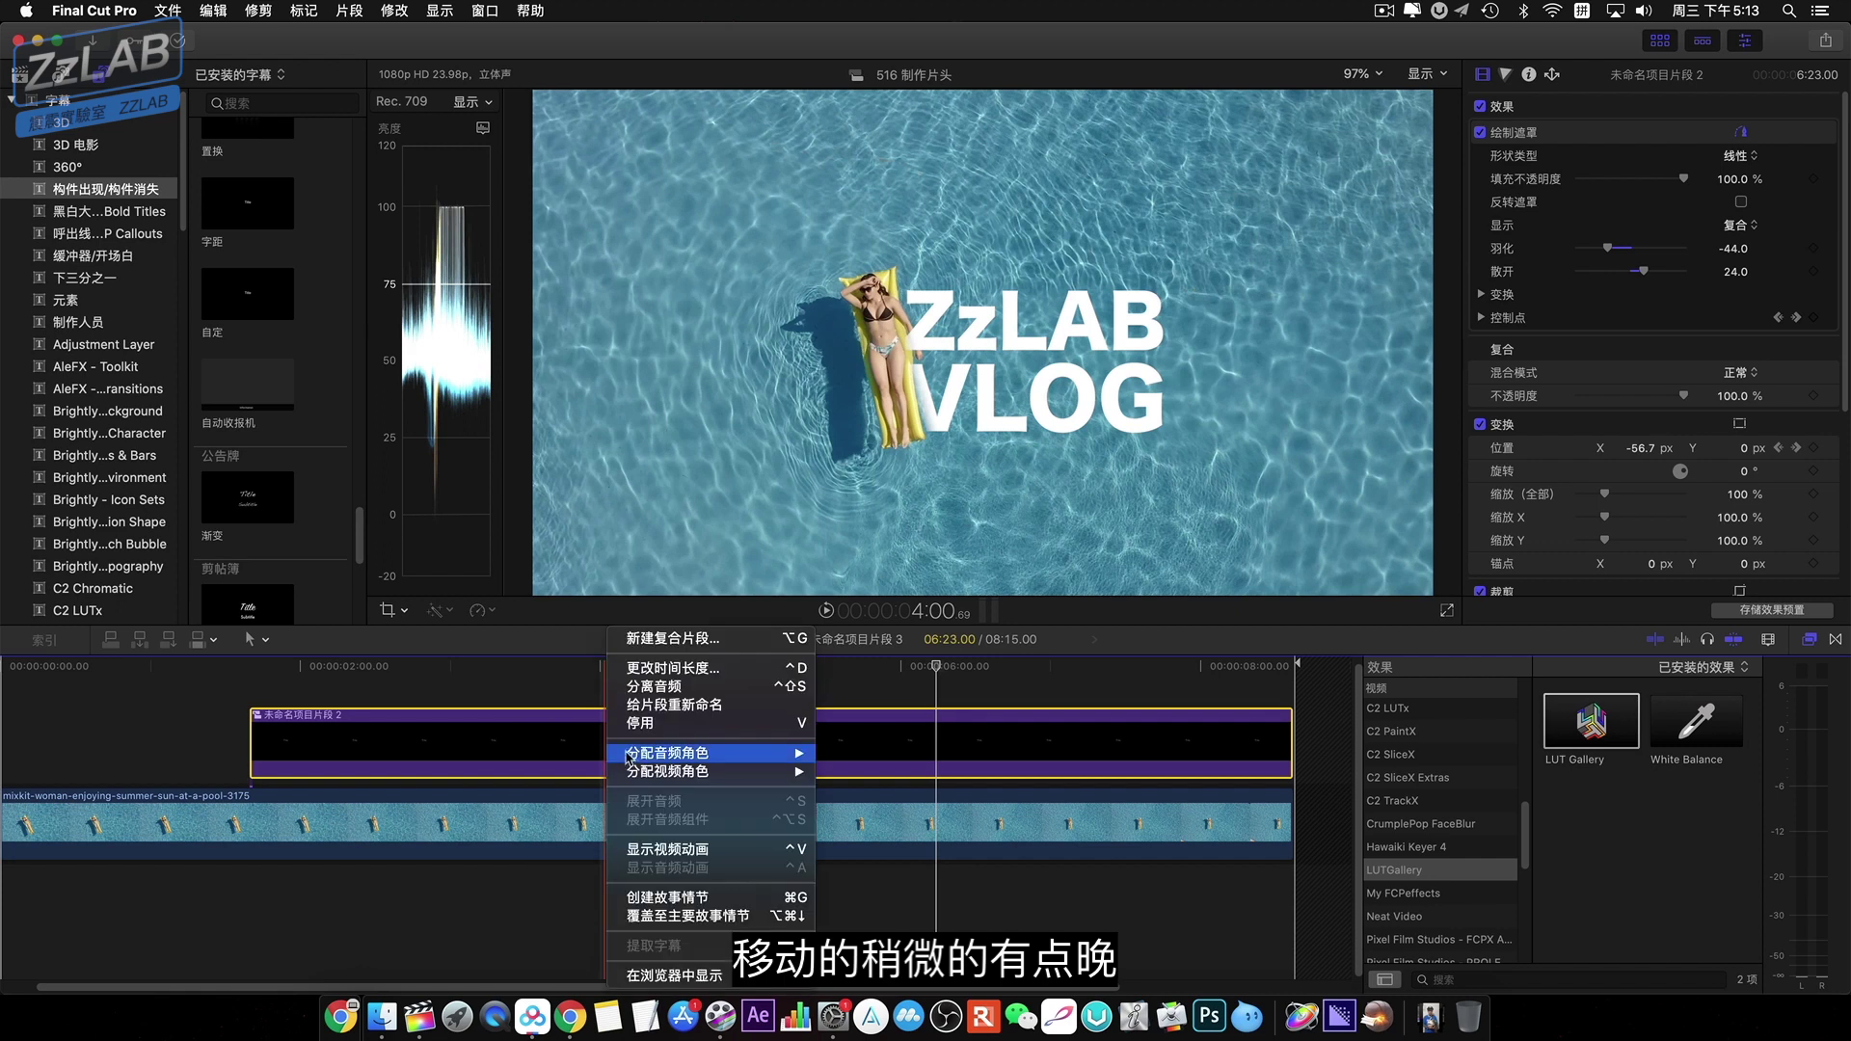
click(679, 852)
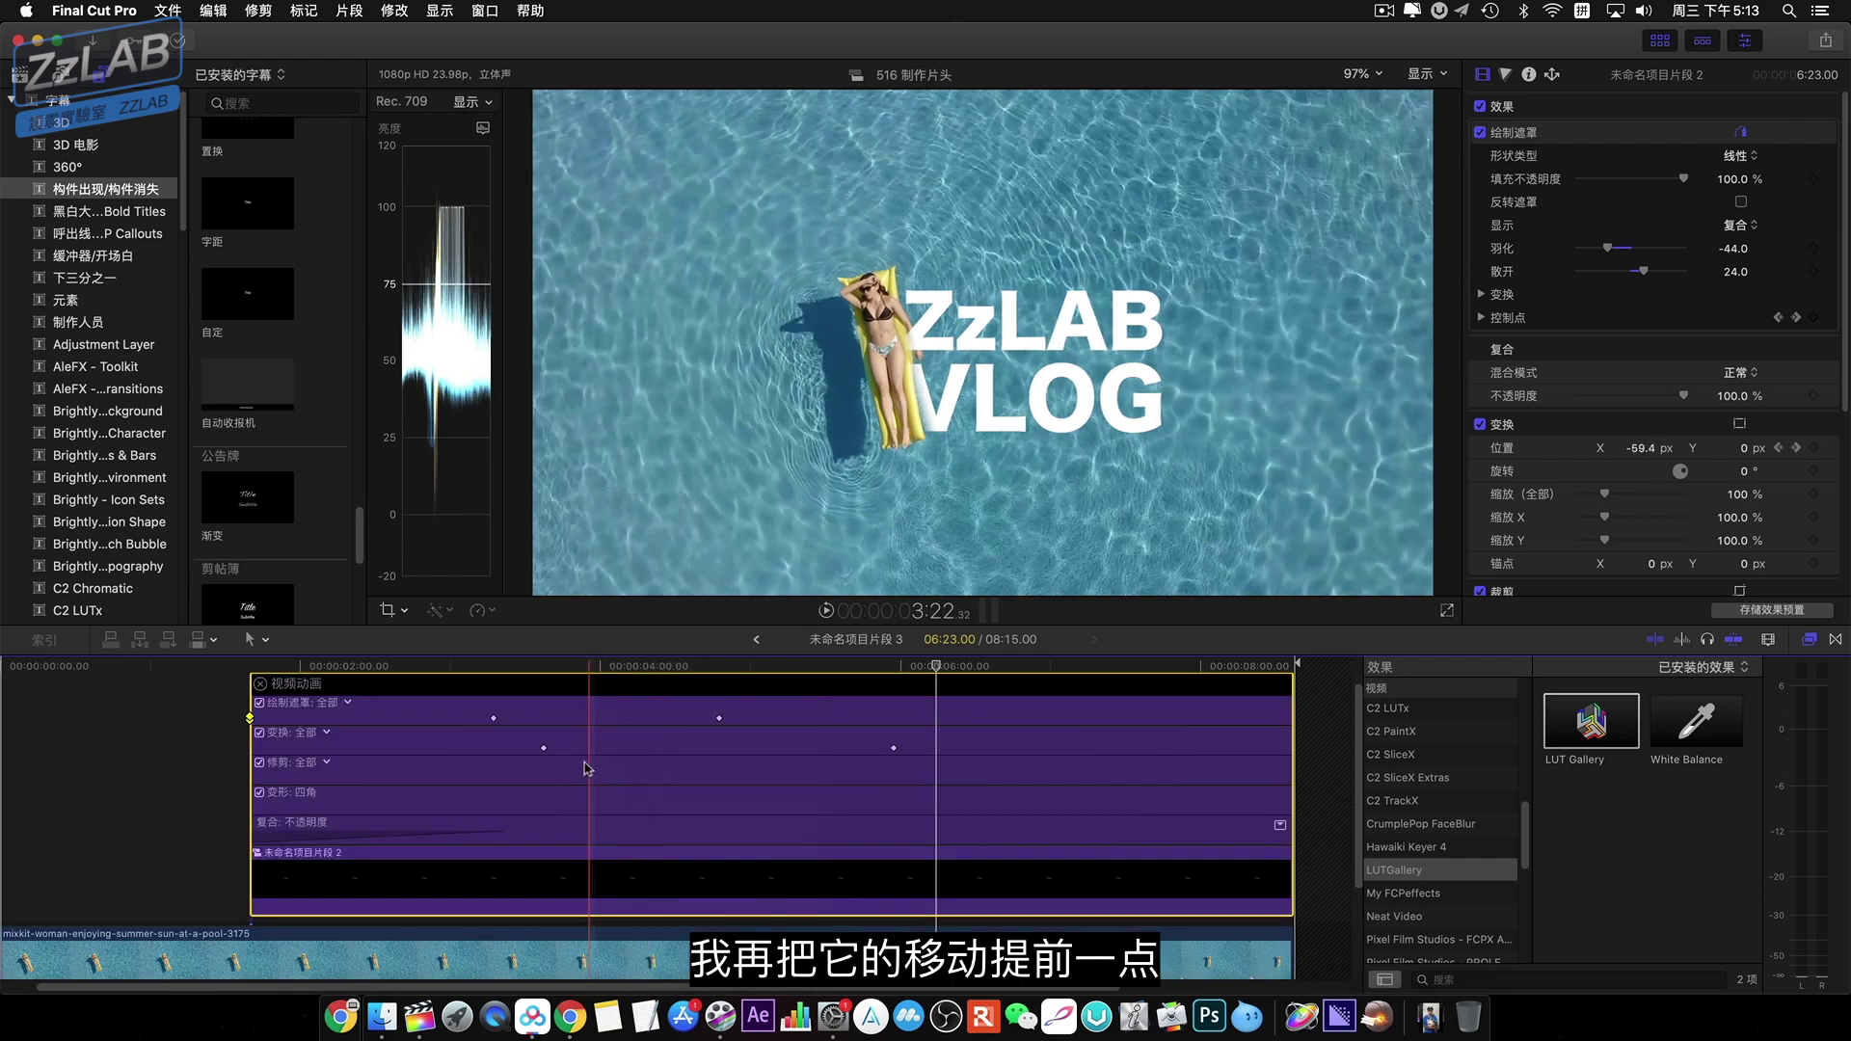
click(540, 748)
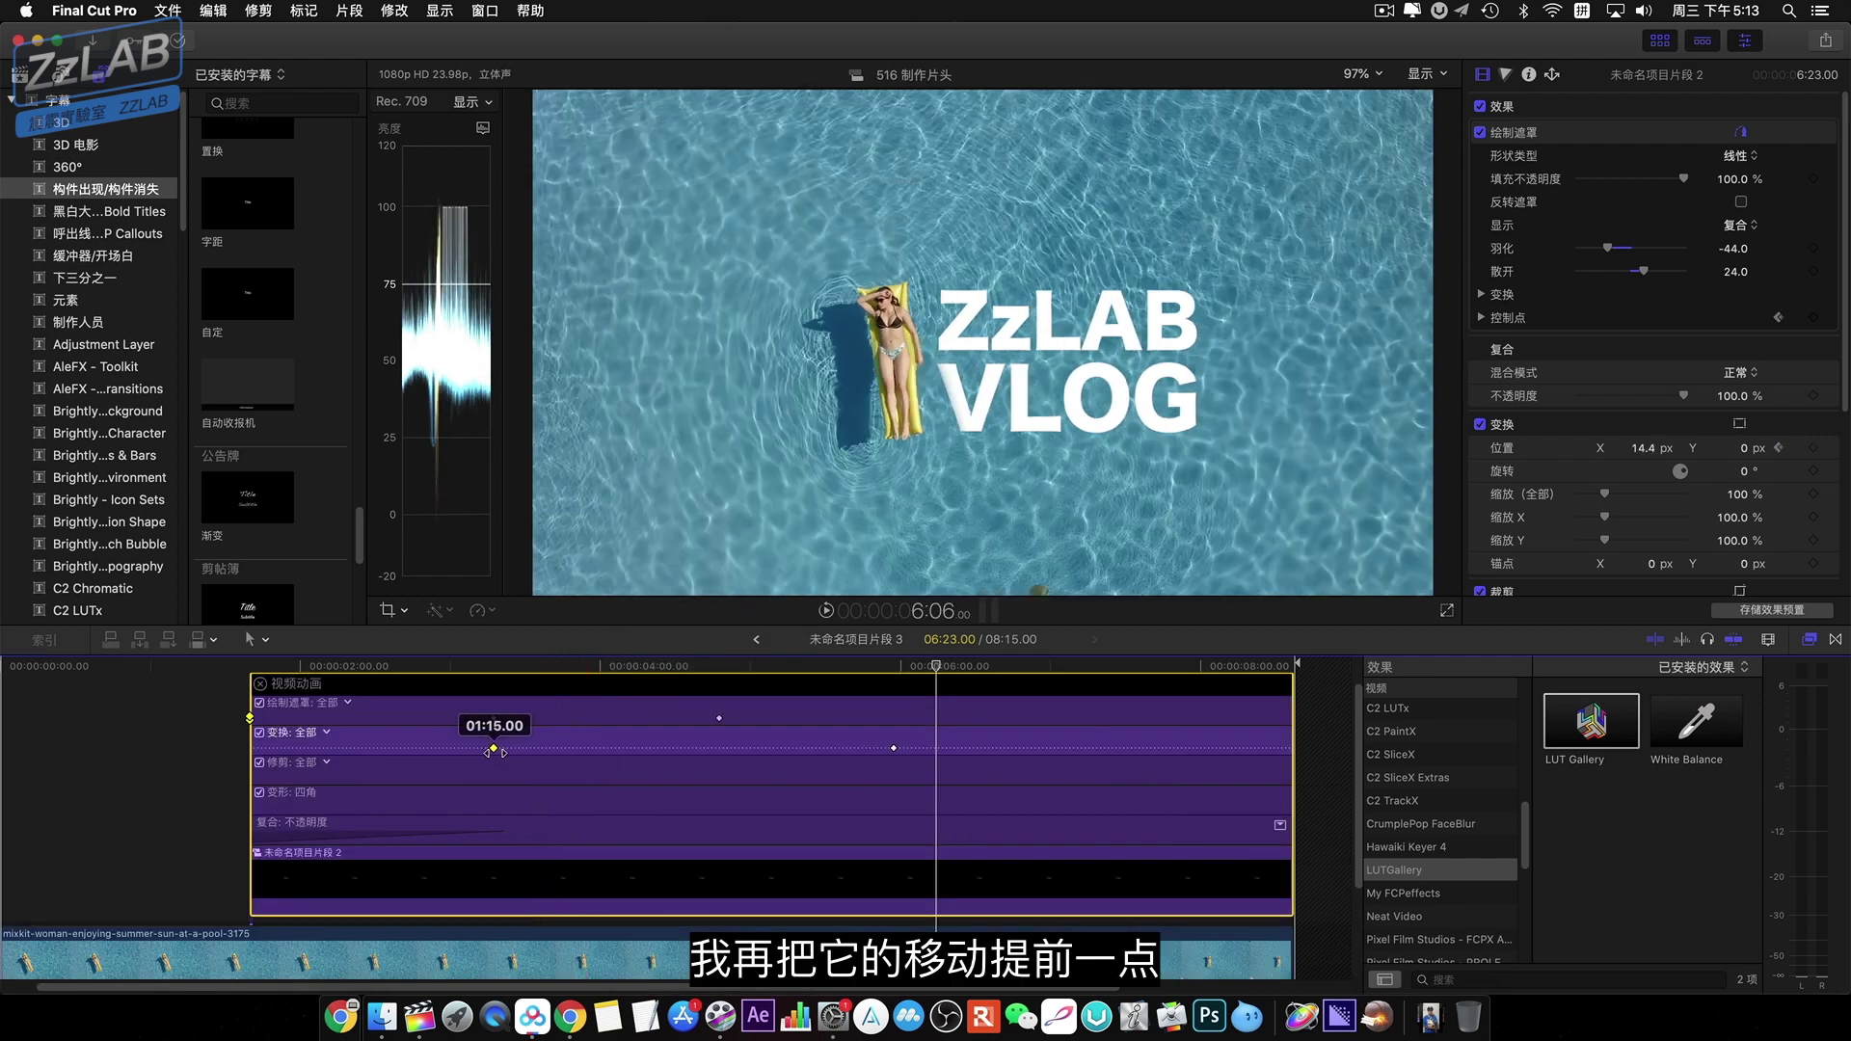
drag(480, 752, 487, 749)
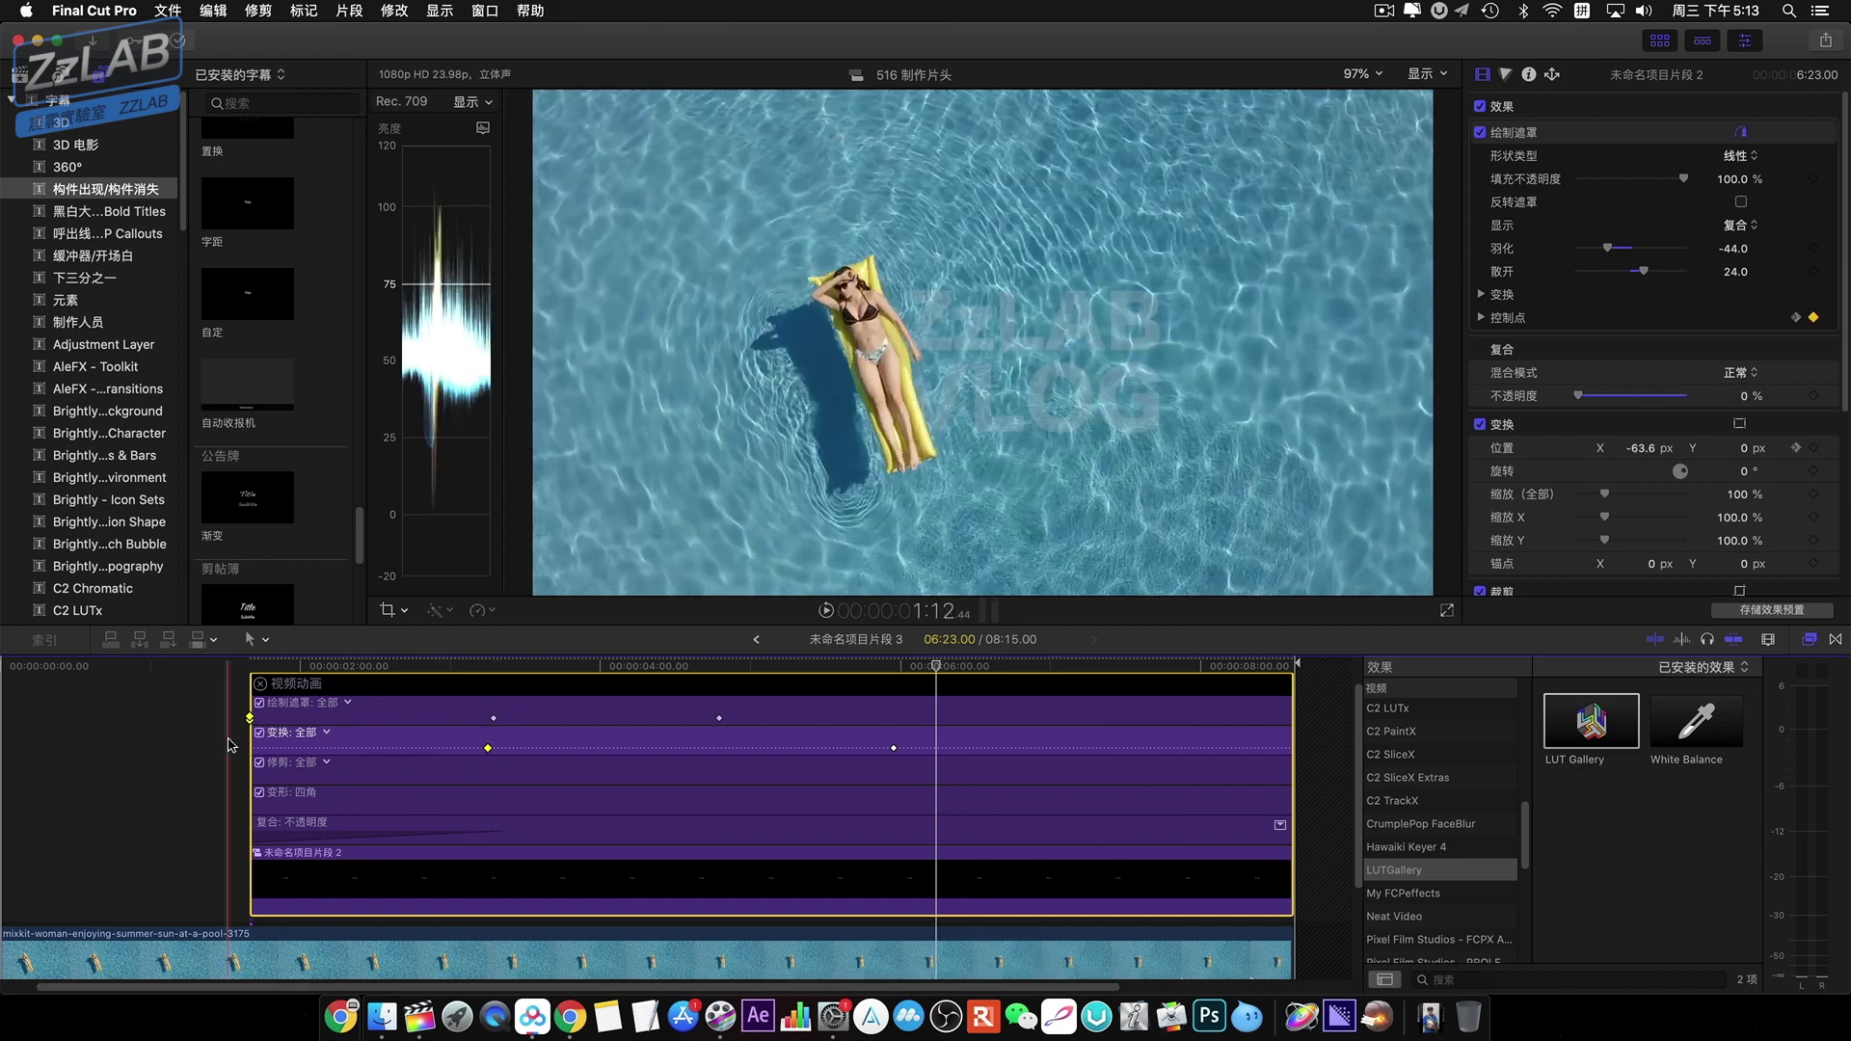
key(space)
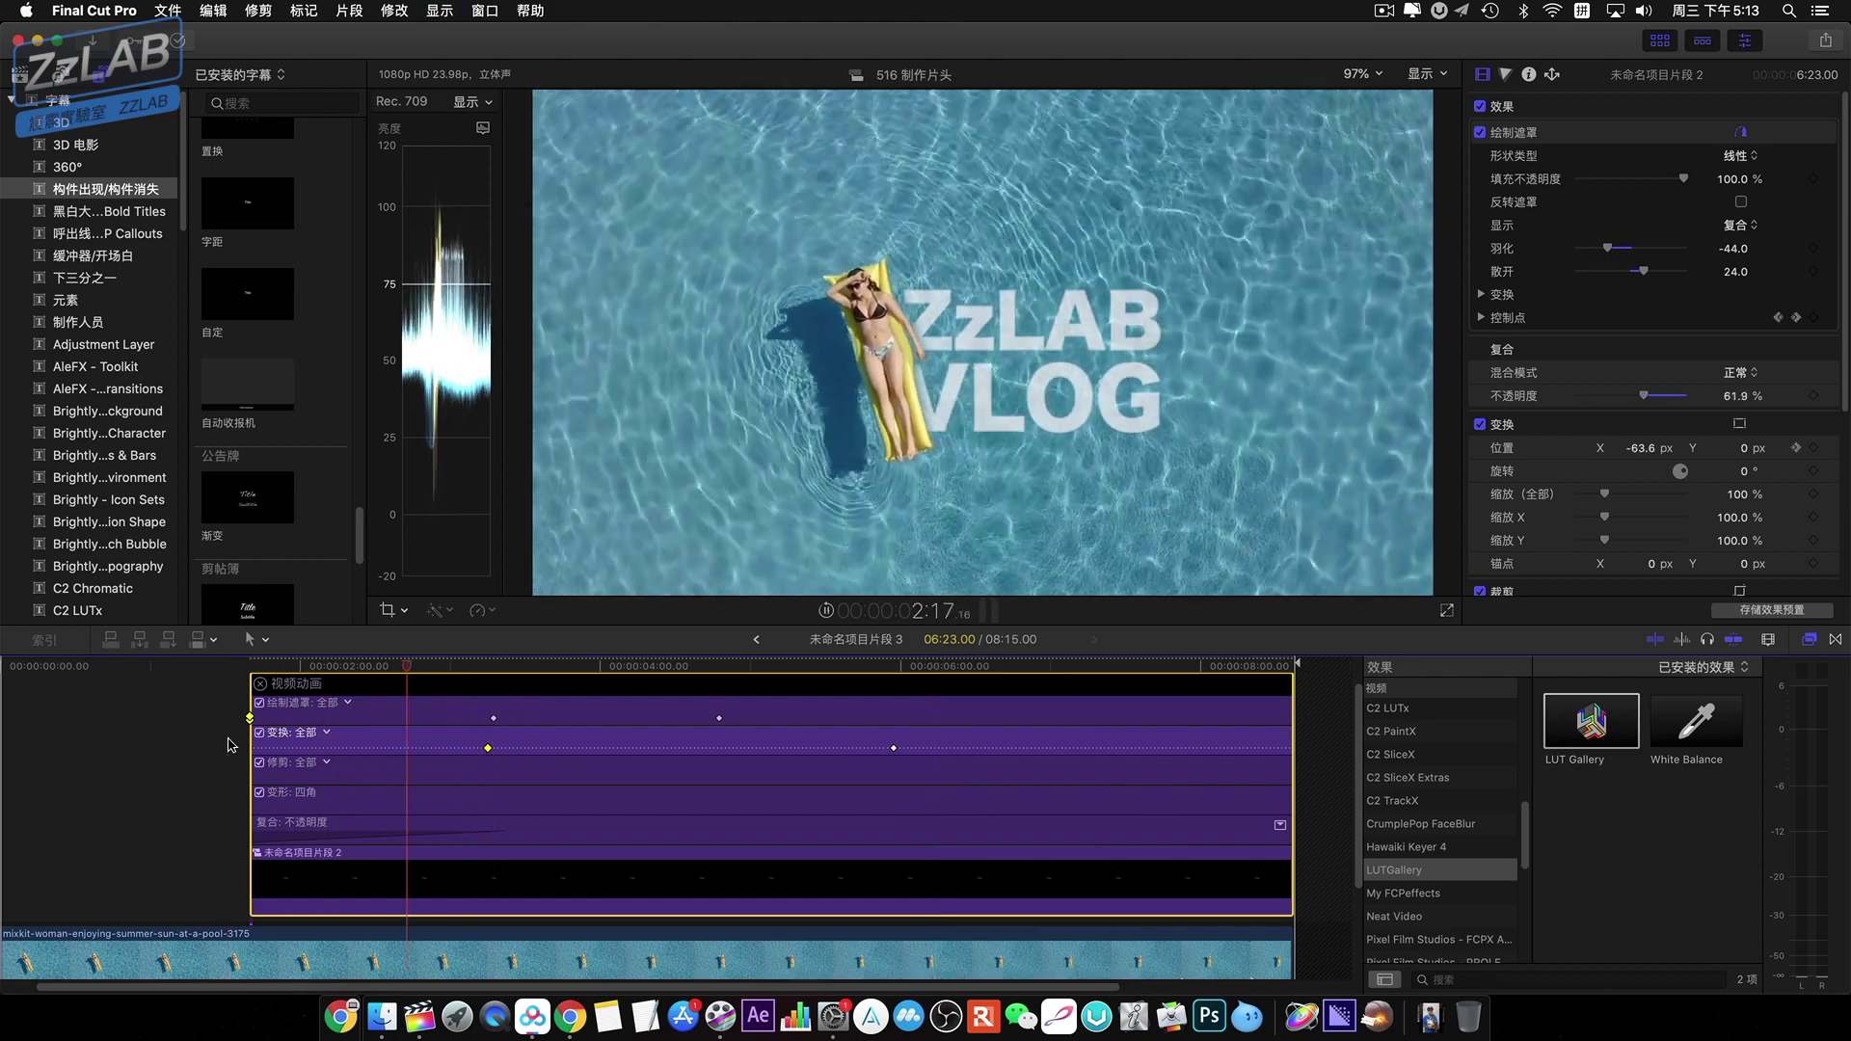
key(space)
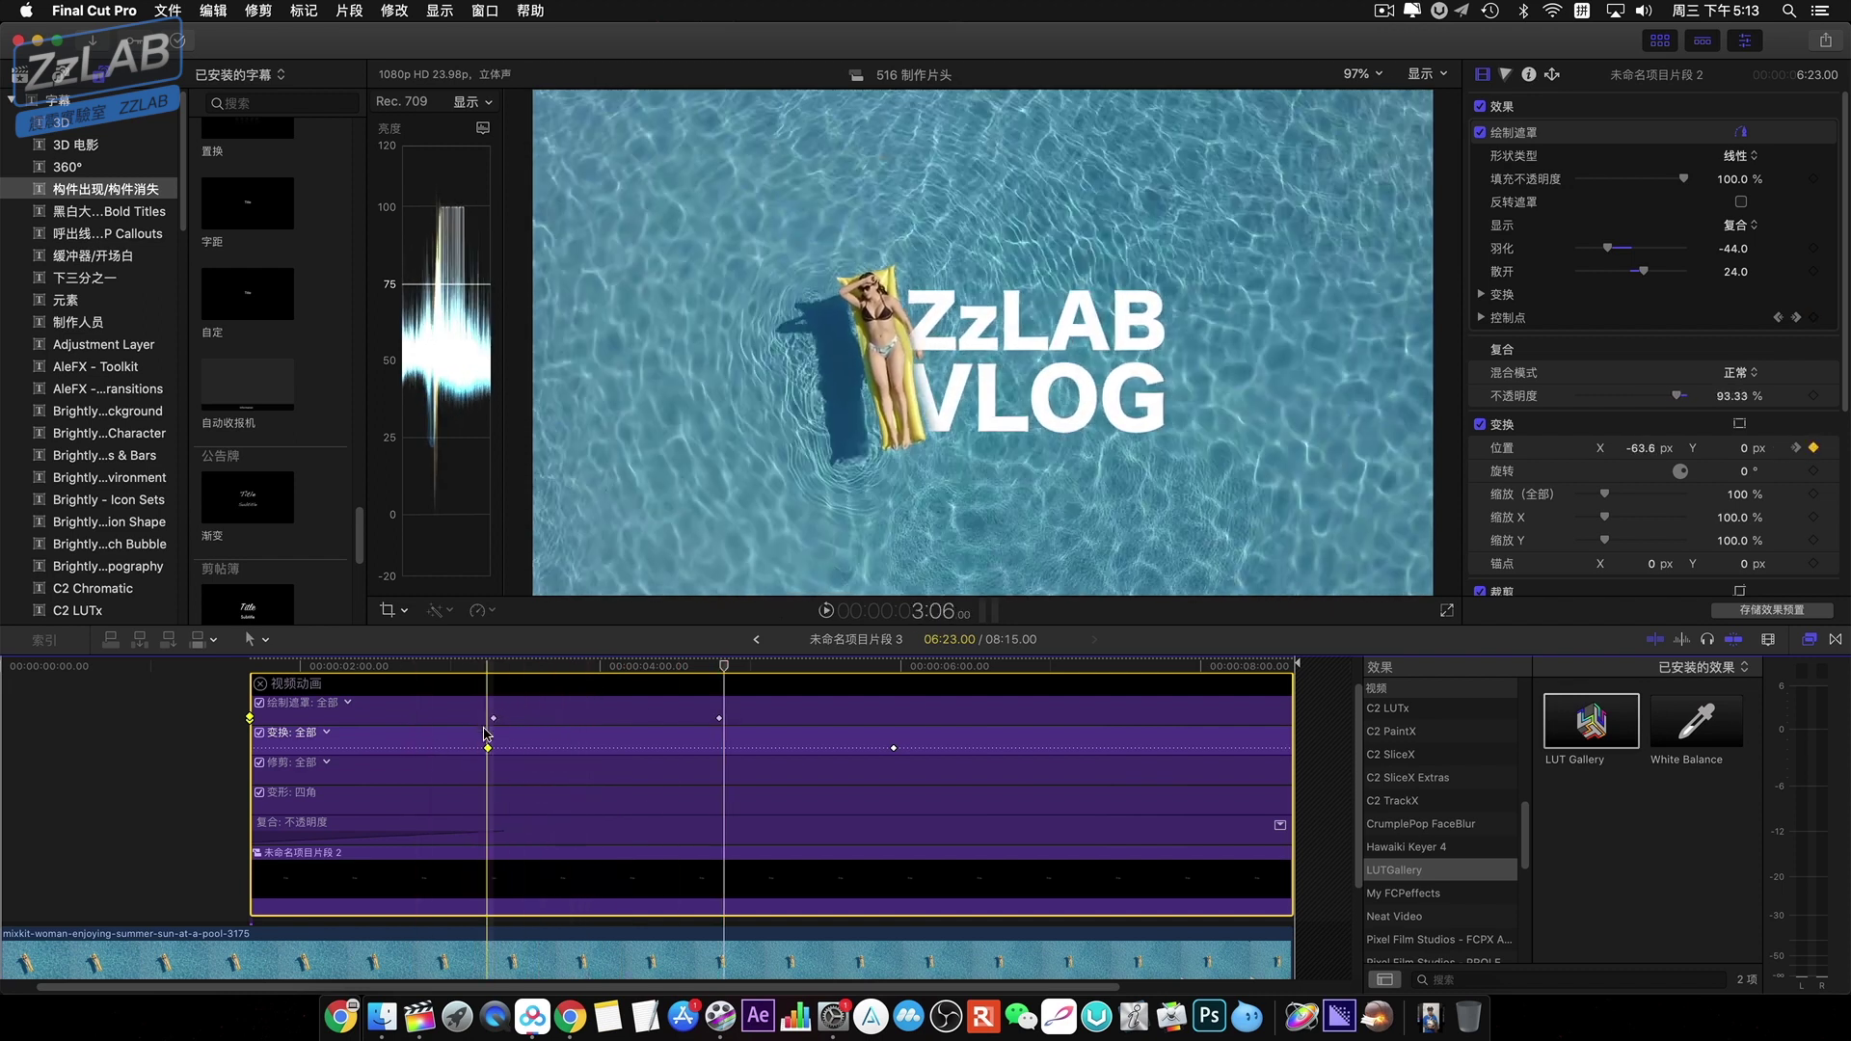
mouse_move(488, 745)
mouse_down()
mouse_move(544, 748)
mouse_move(526, 718)
mouse_move(575, 719)
mouse_up()
key(space)
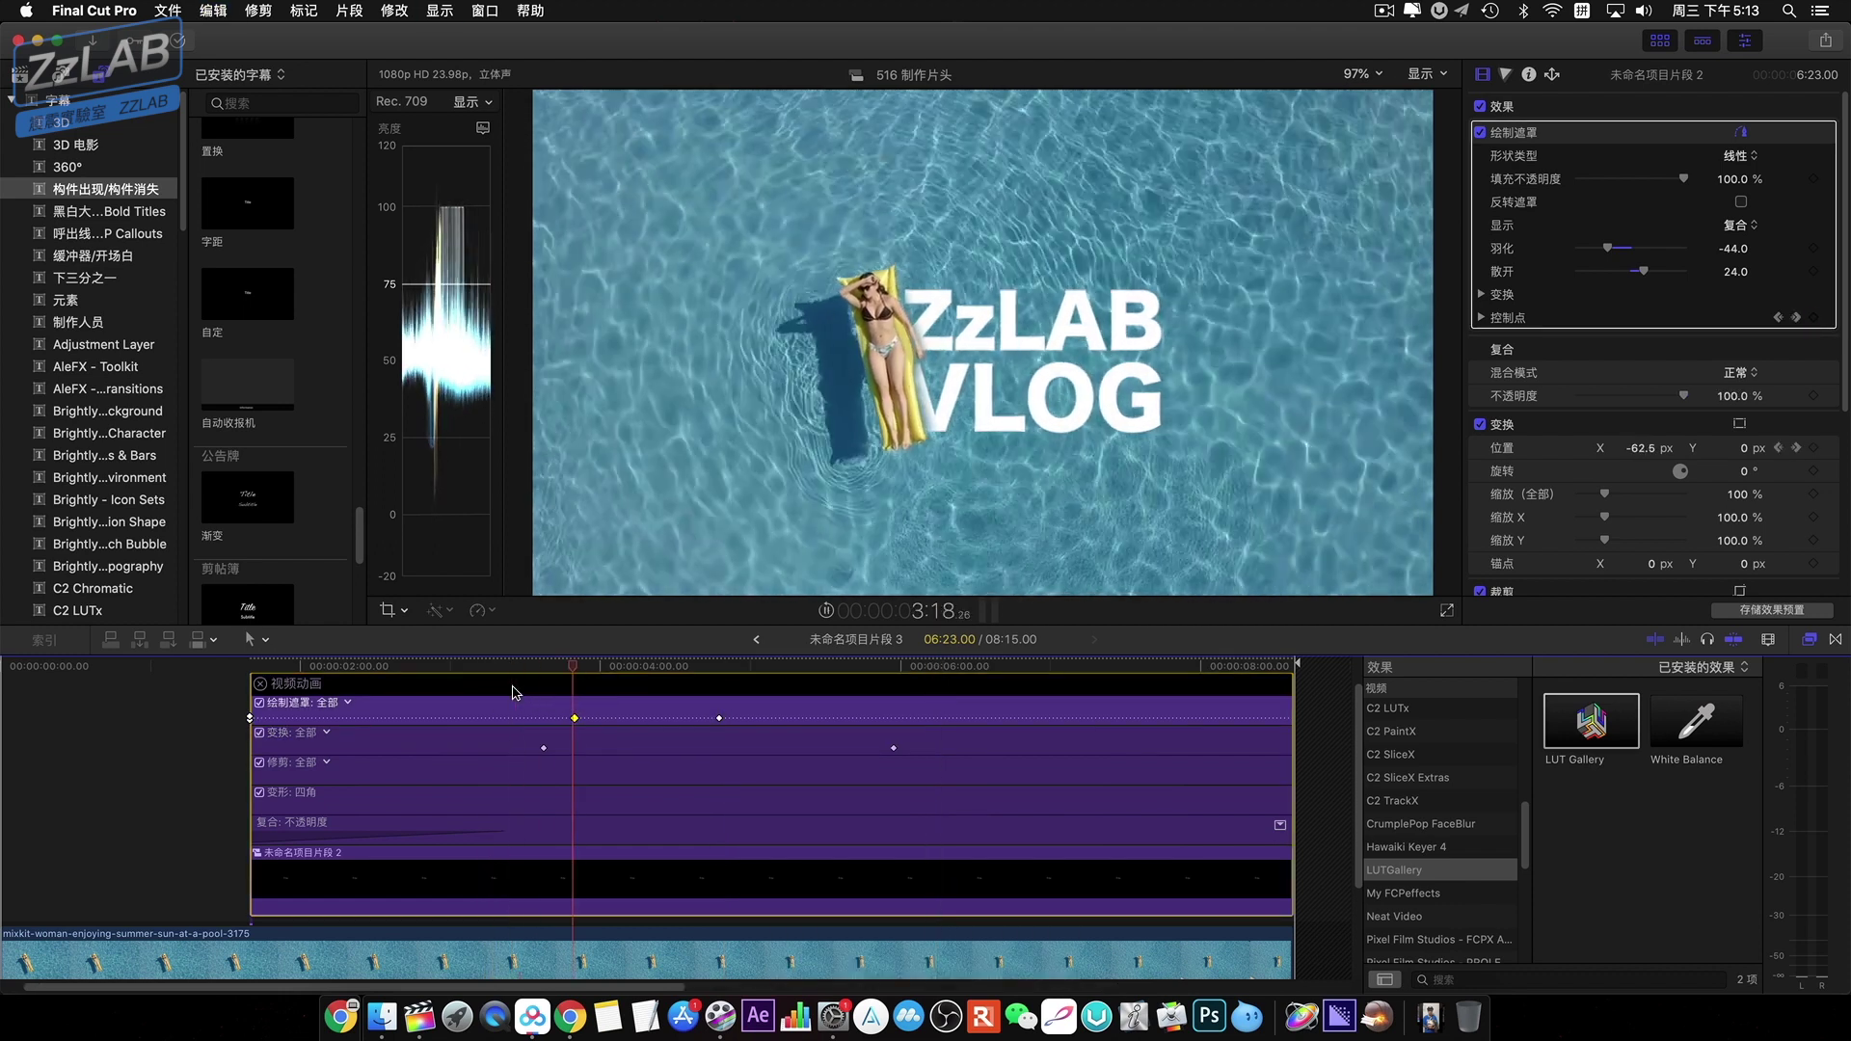
key(space)
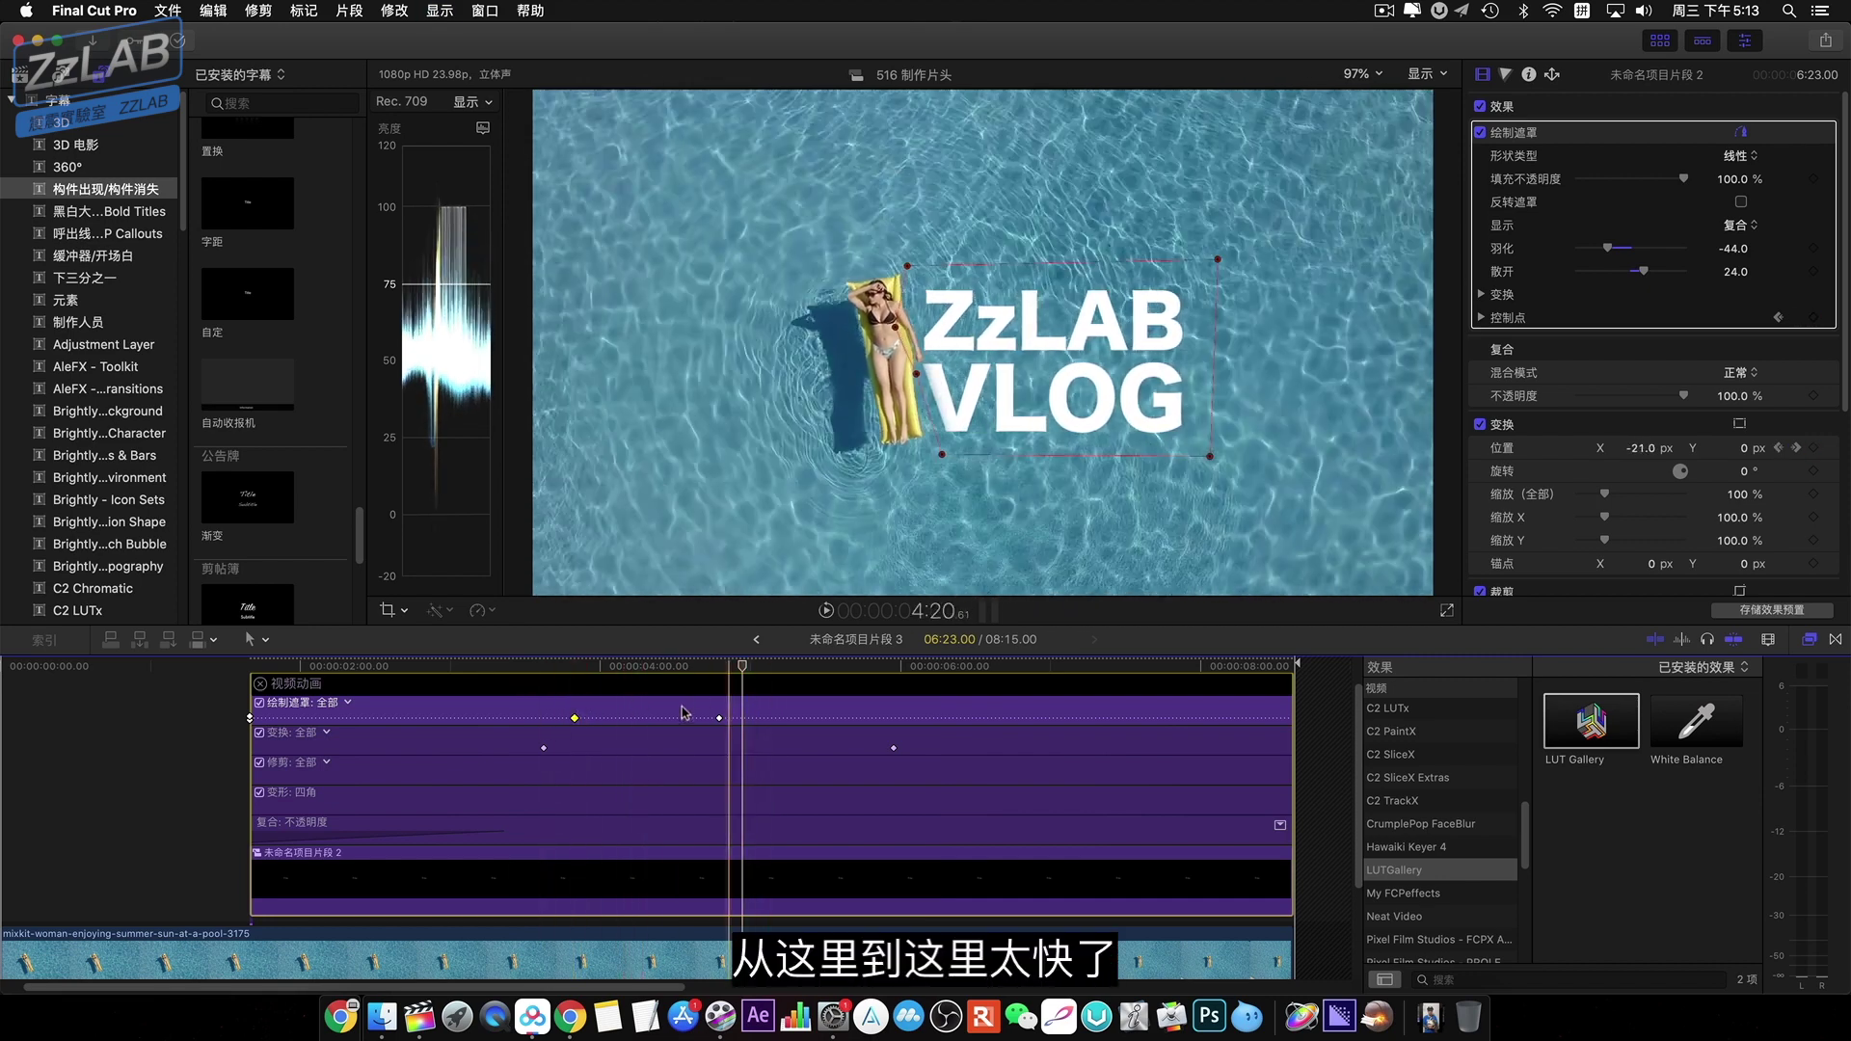
- Move the Draw Mask keyframe to 05:05 so the mask travels more slowly, and preview
drag(719, 719, 1031, 720)
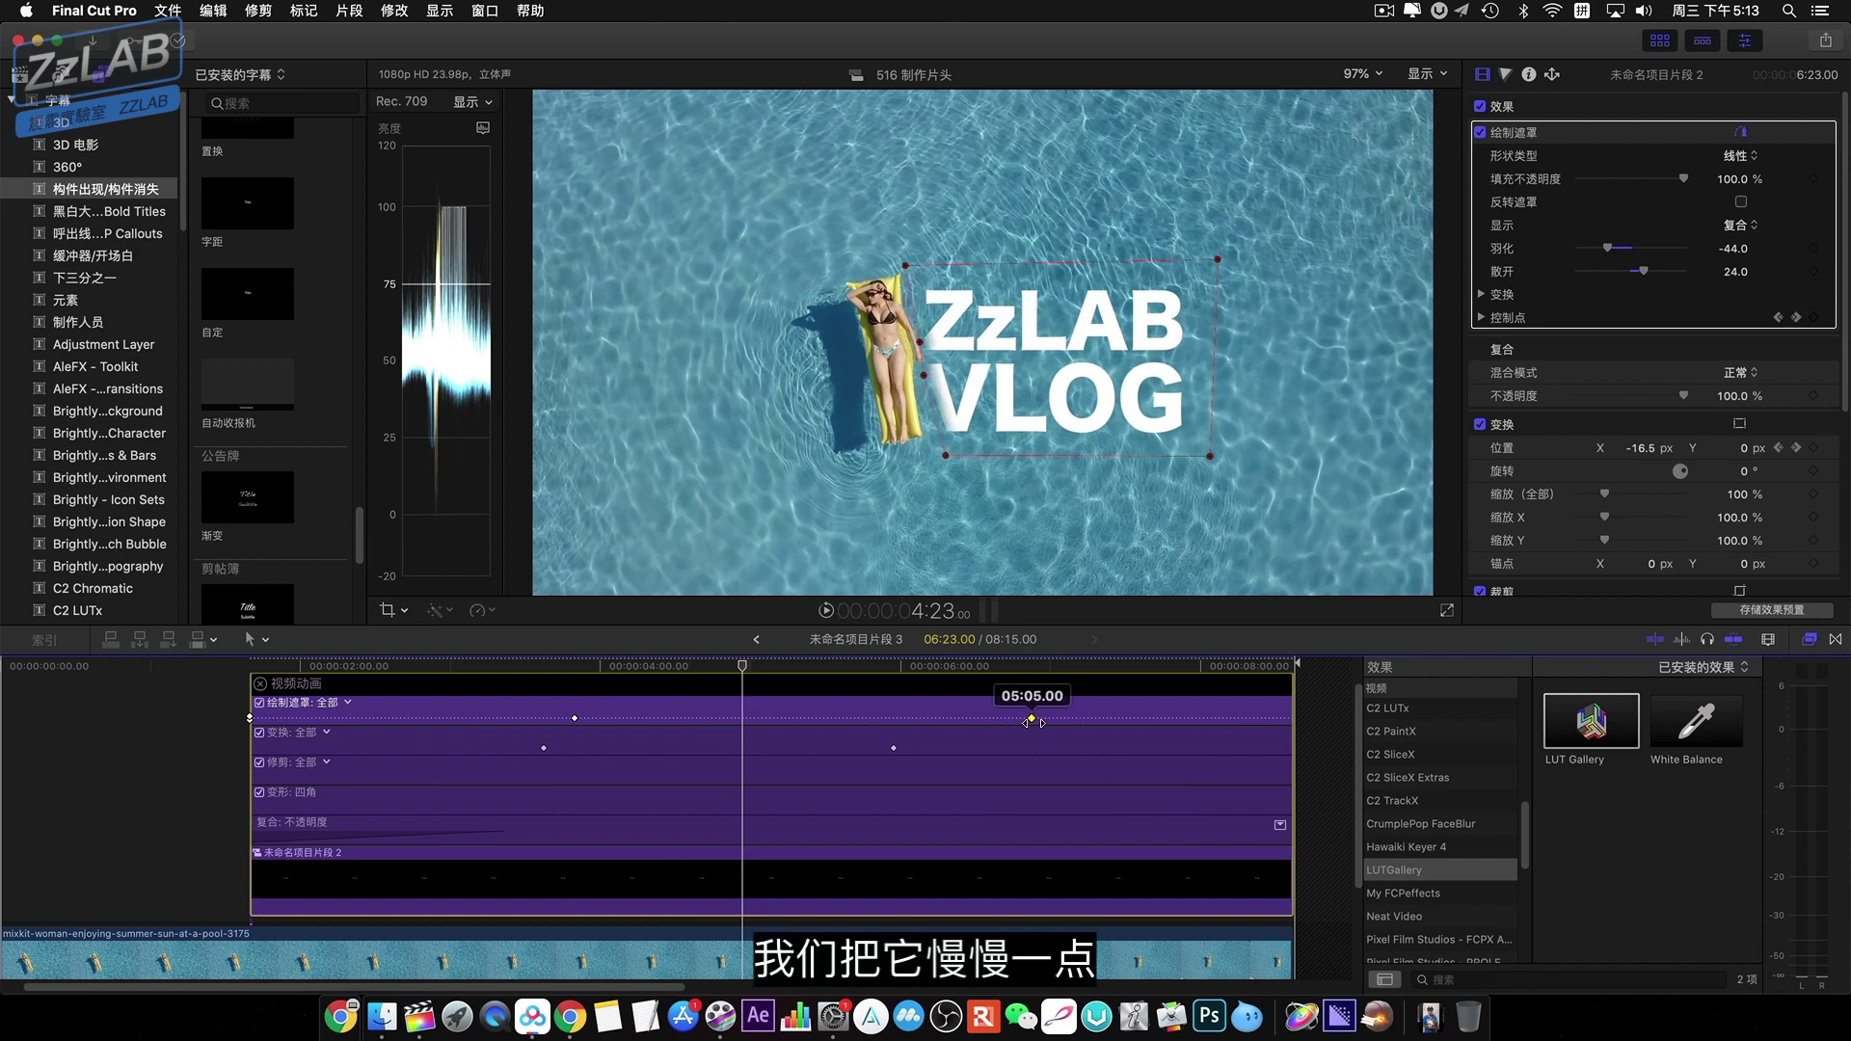
key(space)
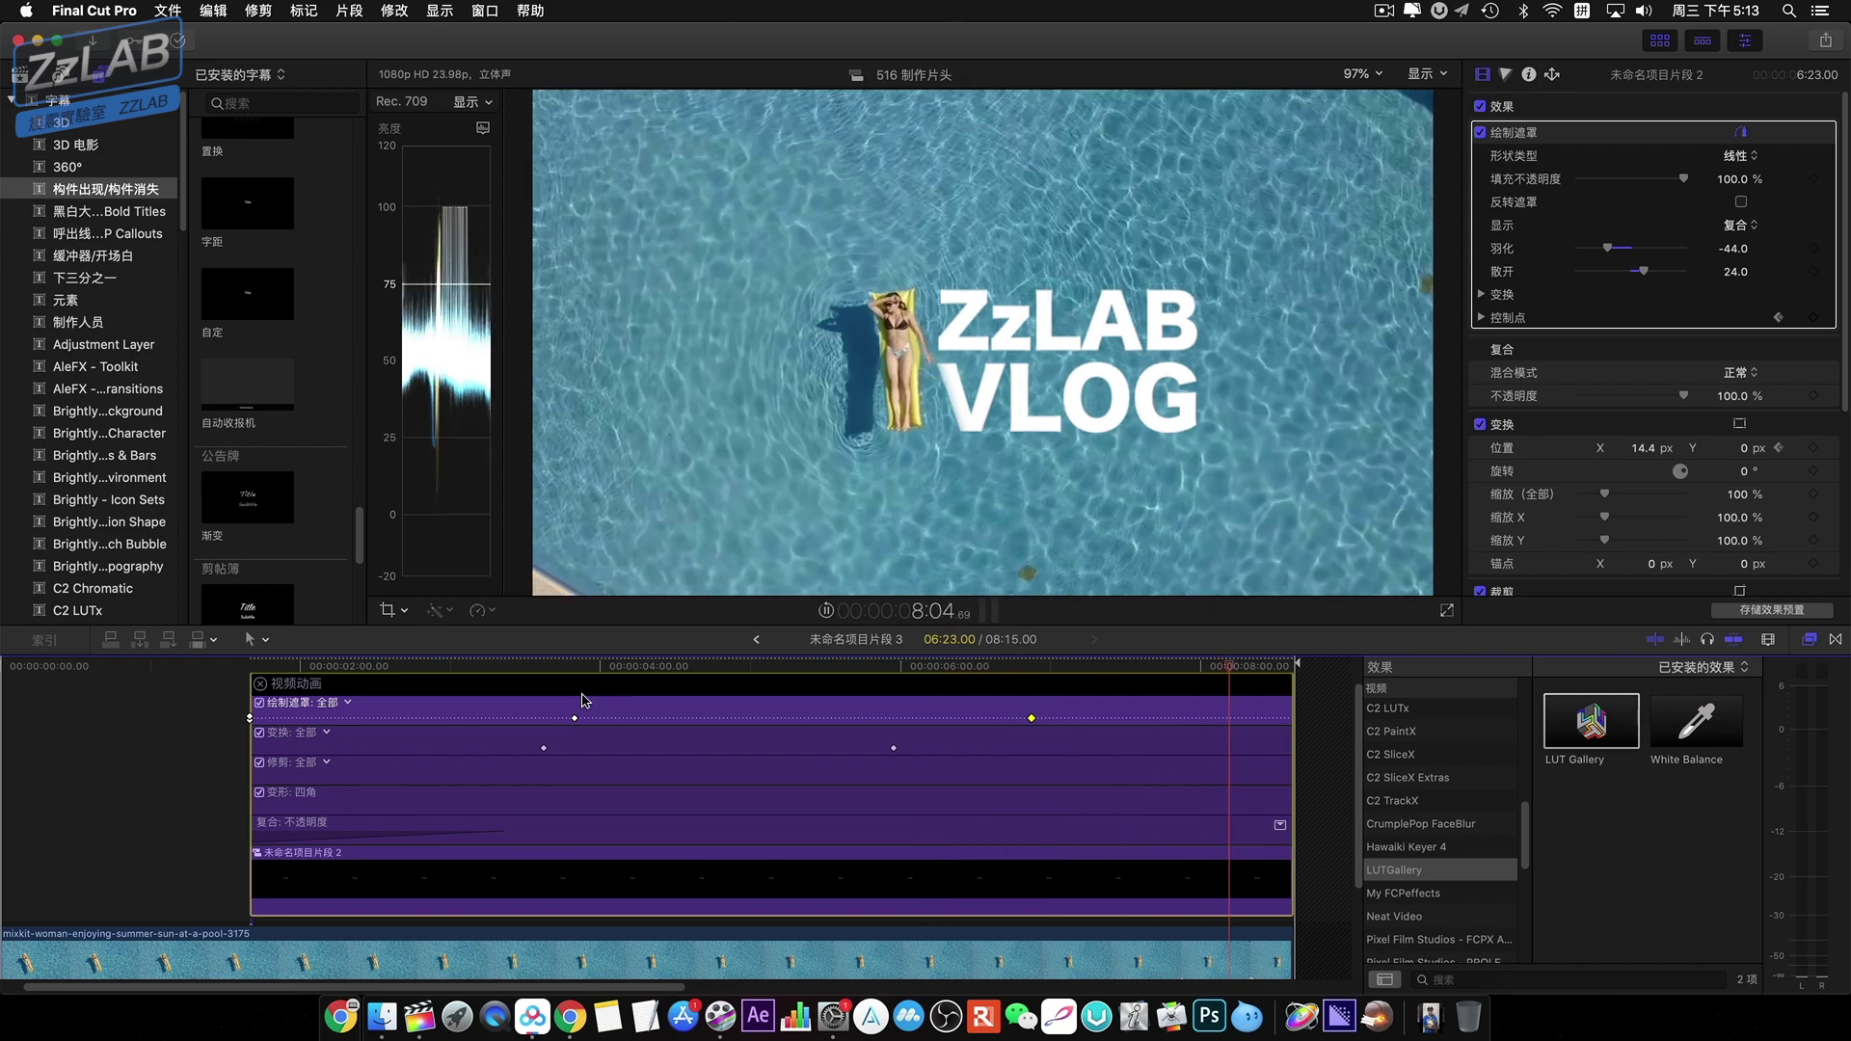
key(space)
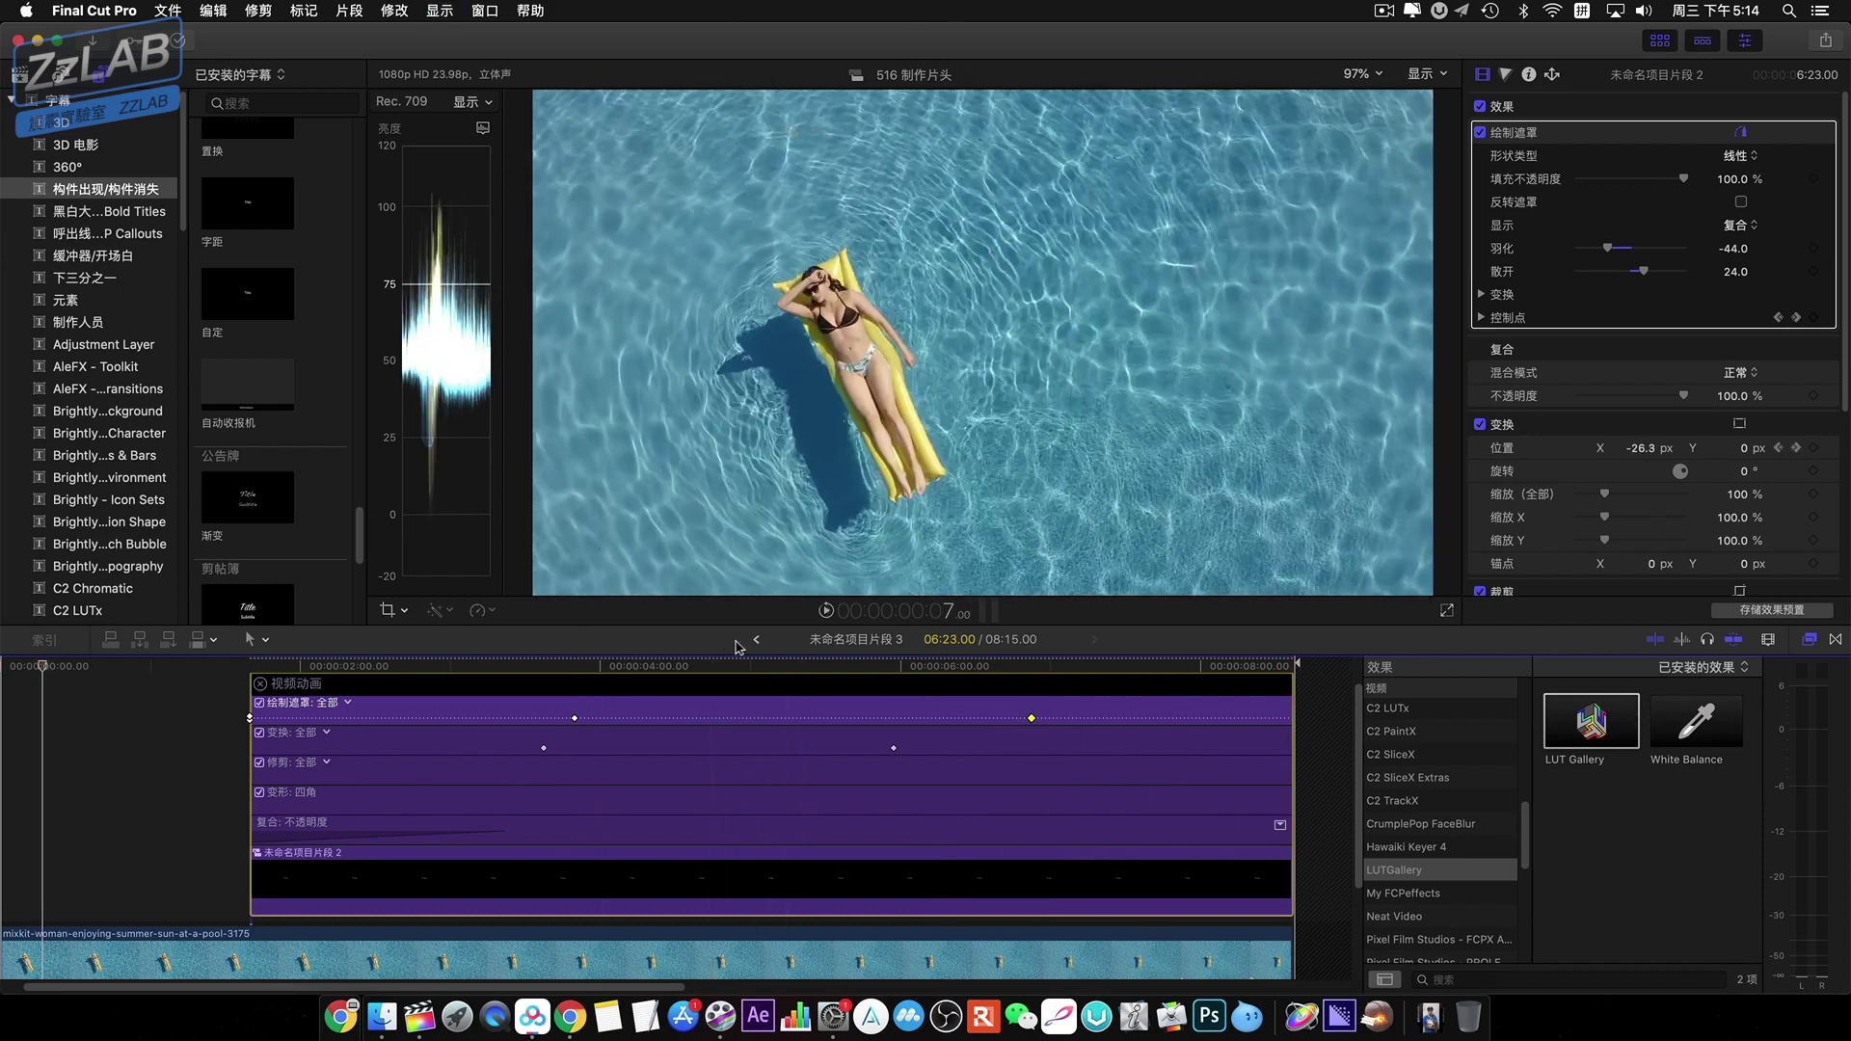
- Leave the compound clip and play the whole project full screen from the start
click(756, 639)
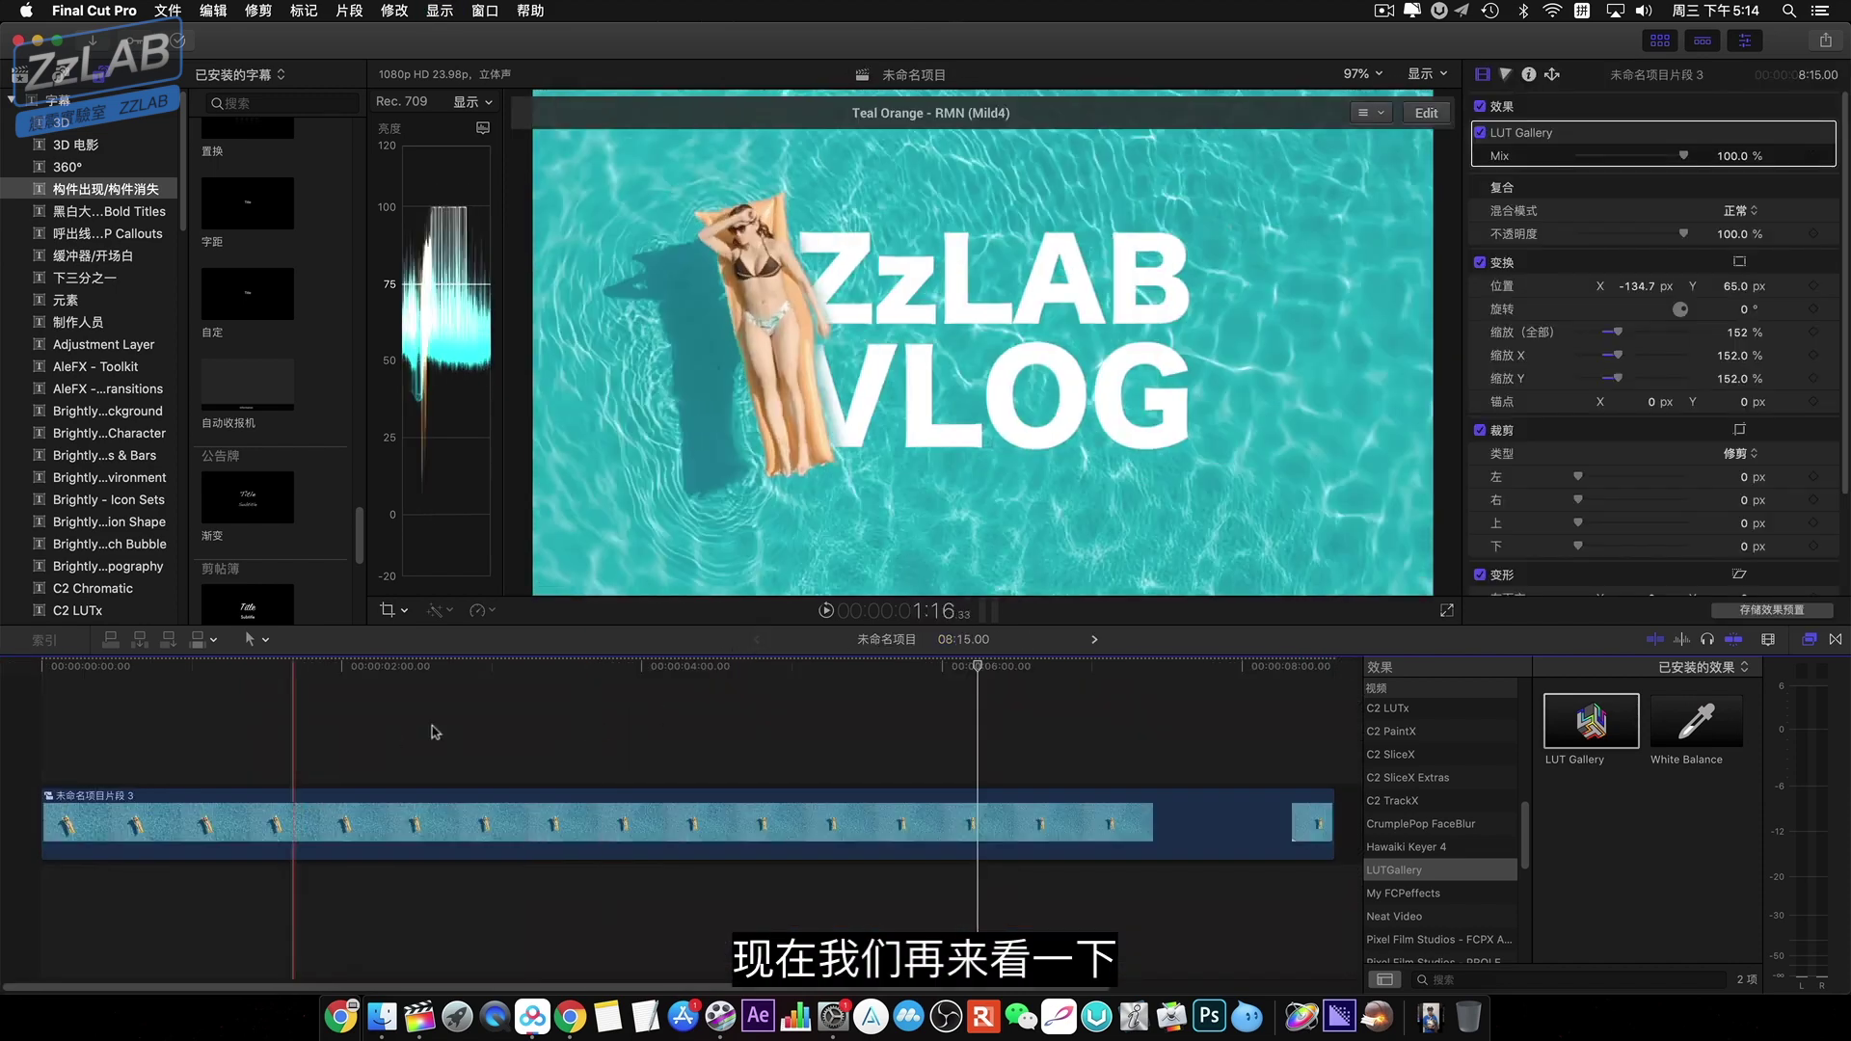
key(Home)
key(cmd+shift+f)
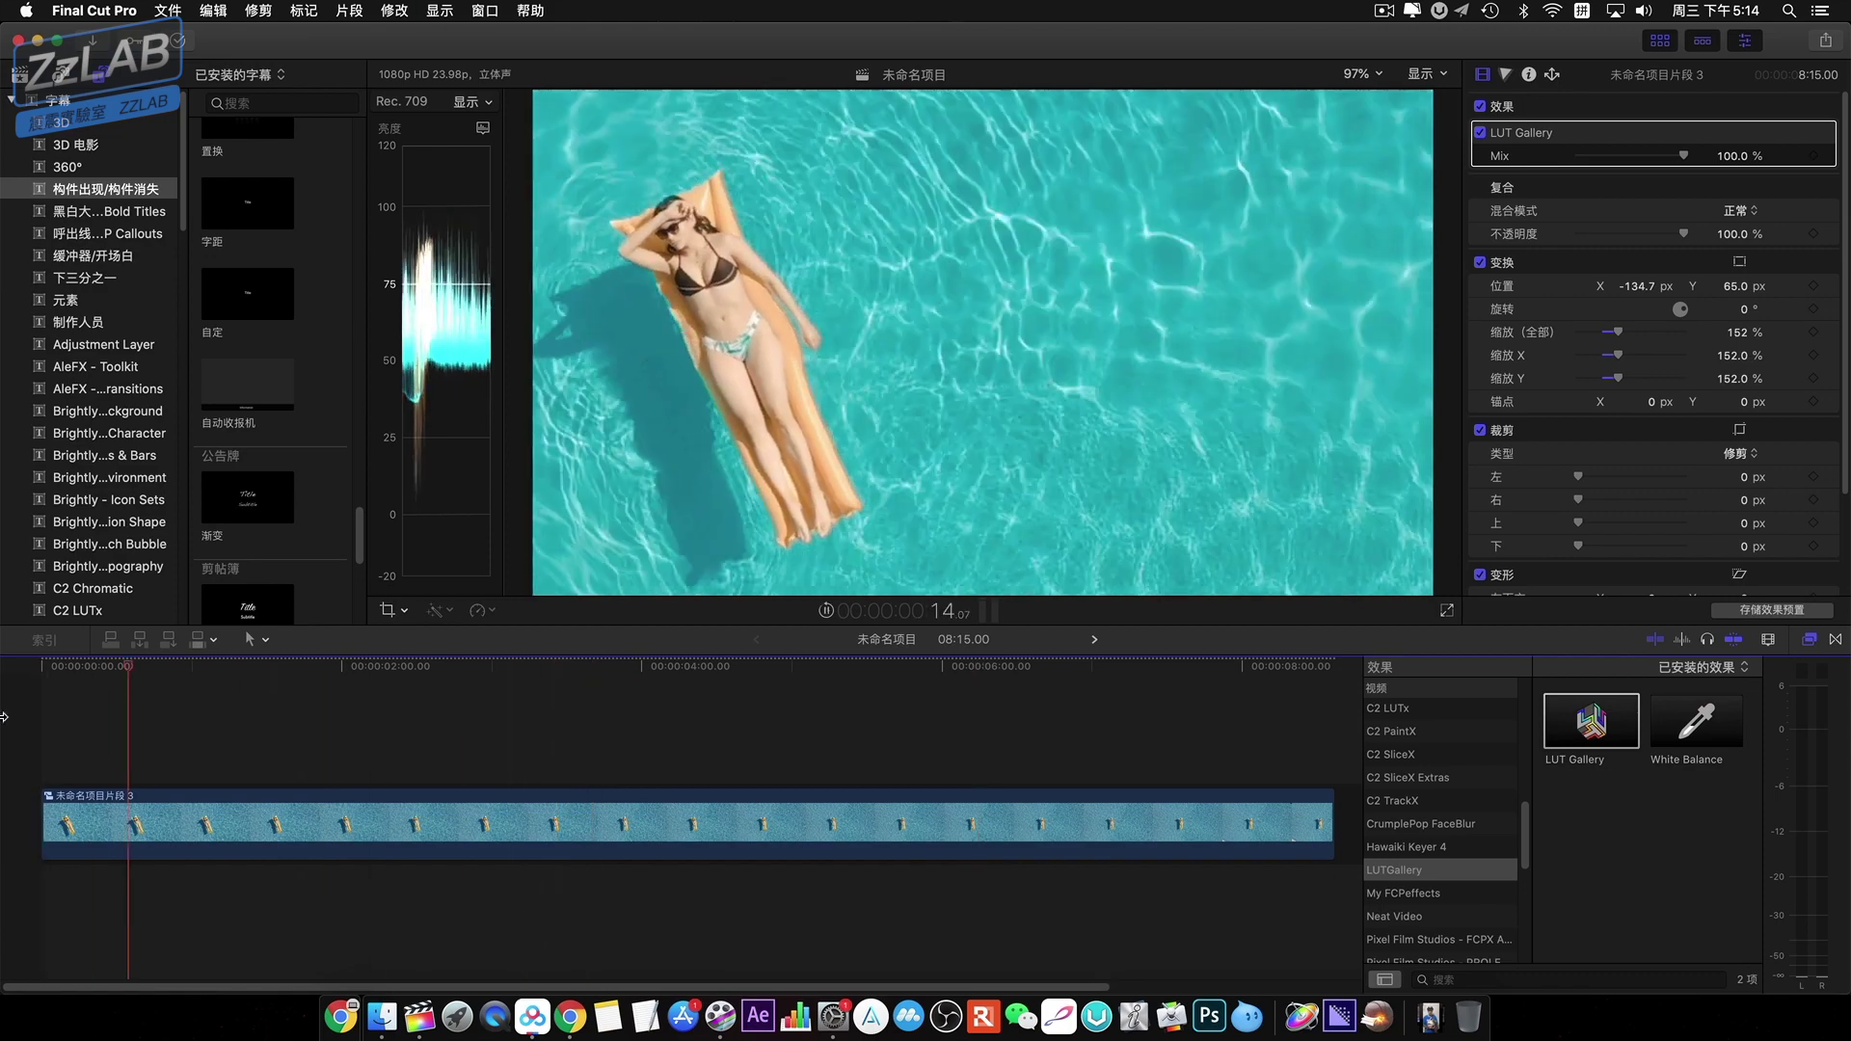